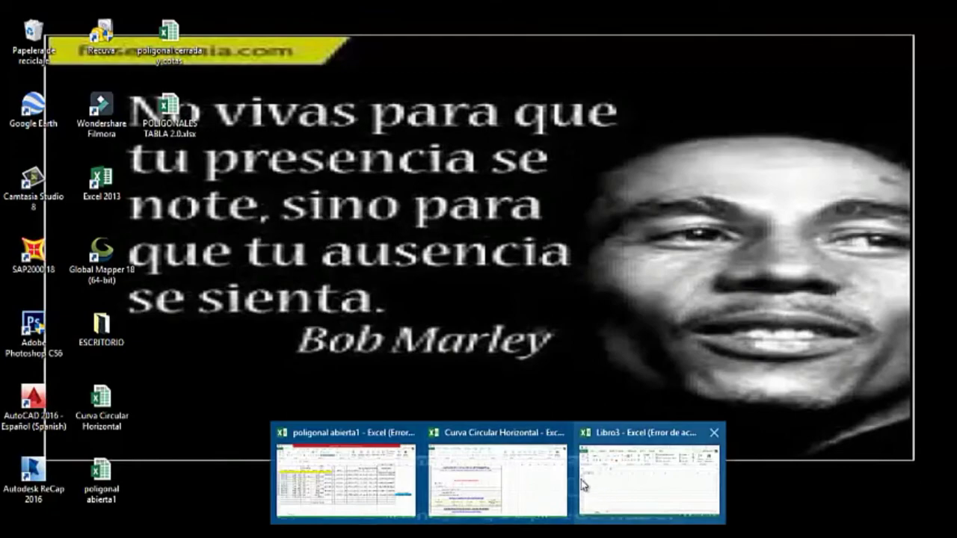
# Copy the N and E coordinates in AA3:AB14 of the poligonal abierta1 workbook and paste them as values at A1 in Libro3.
pyautogui.click(351, 486)
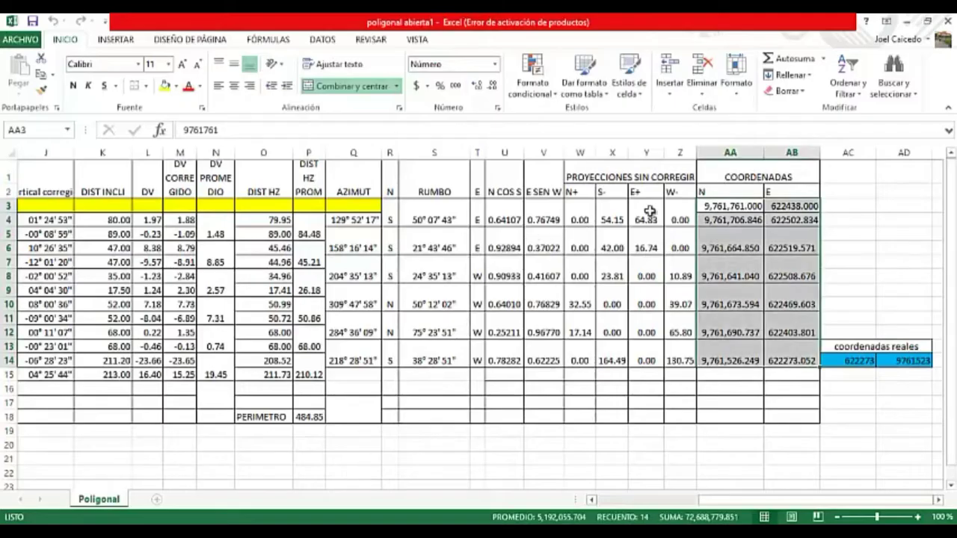
pyautogui.rightClick(731, 212)
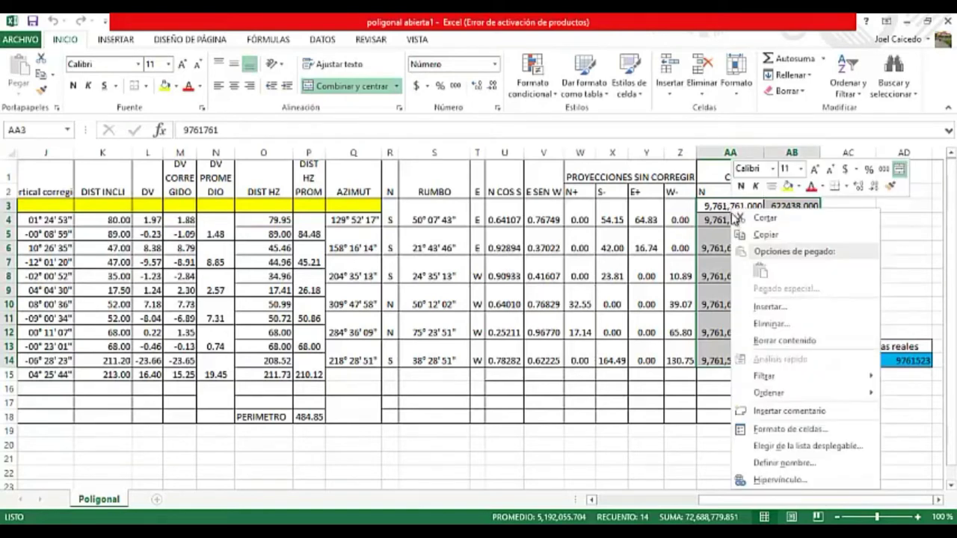
pyautogui.click(764, 234)
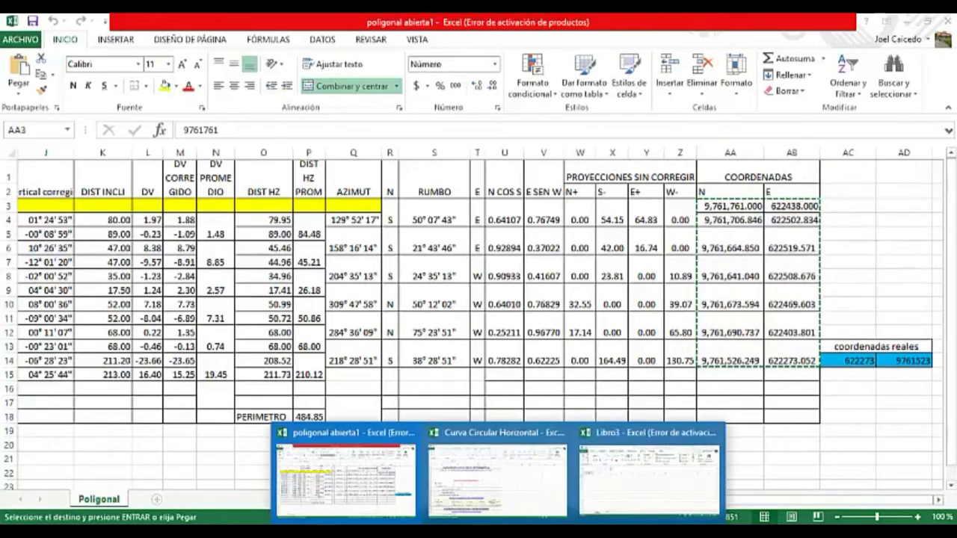
pyautogui.click(647, 465)
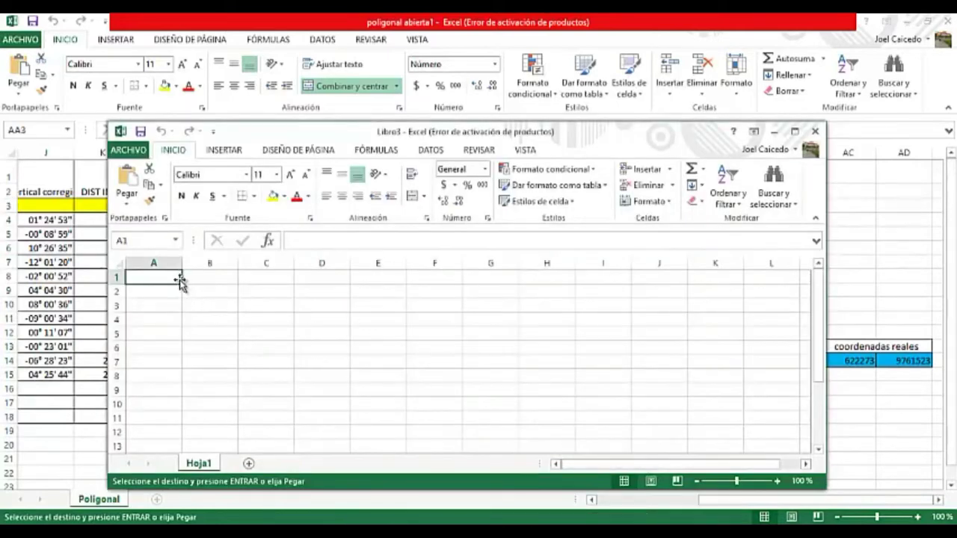
pyautogui.click(127, 203)
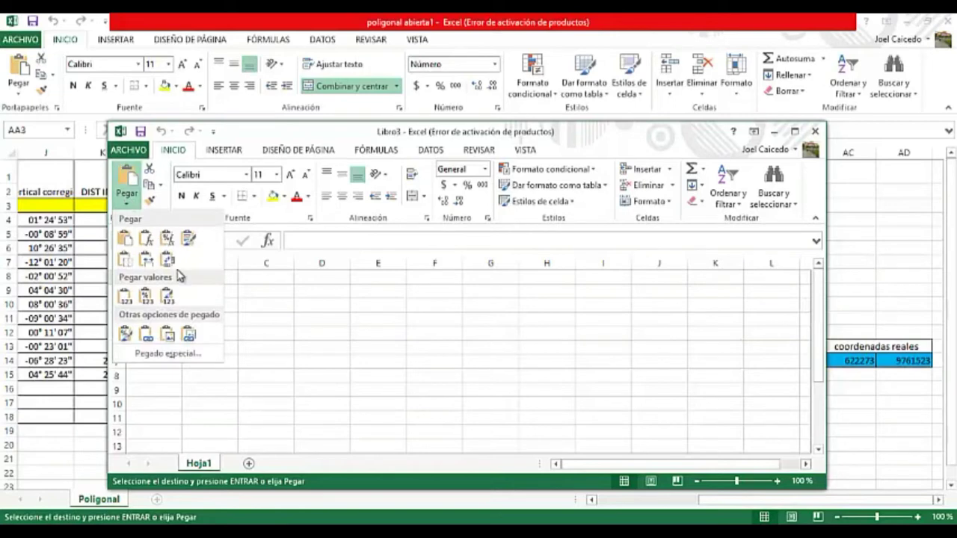
pyautogui.click(128, 299)
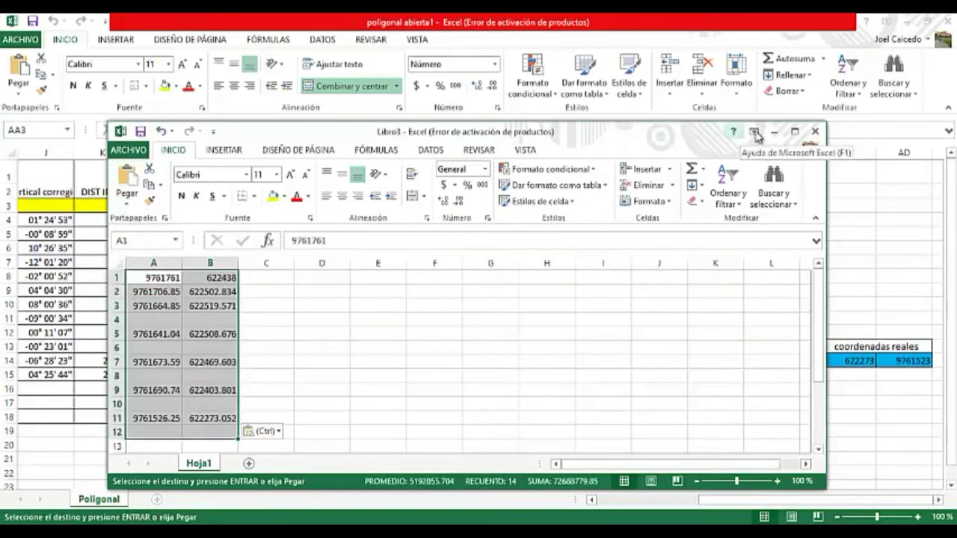
# Swap the two coordinate columns in the maximized Libro3 so the east values occupy column A and the north values column B.
pyautogui.click(794, 131)
pyautogui.click(83, 168)
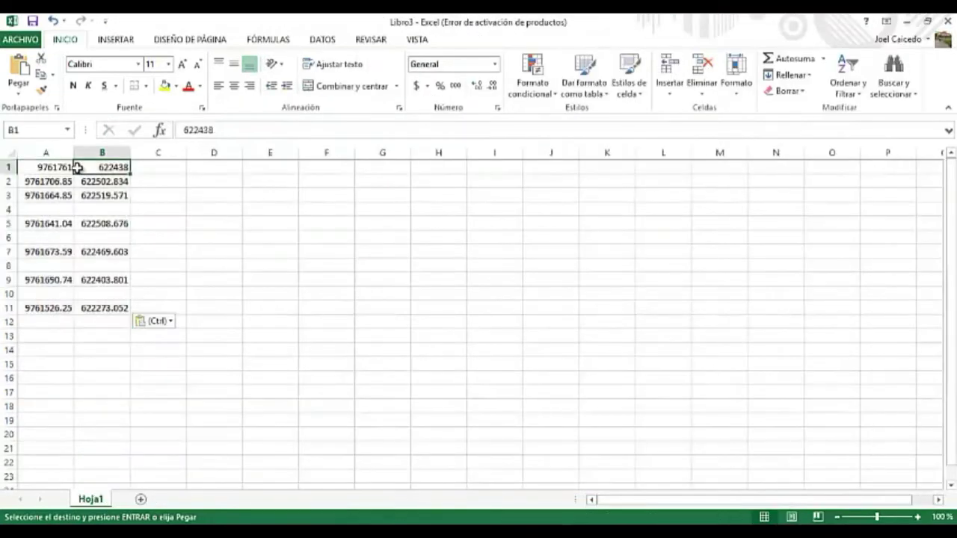
pyautogui.click(35, 166)
pyautogui.moveTo(35, 166); pyautogui.dragTo(56, 306)
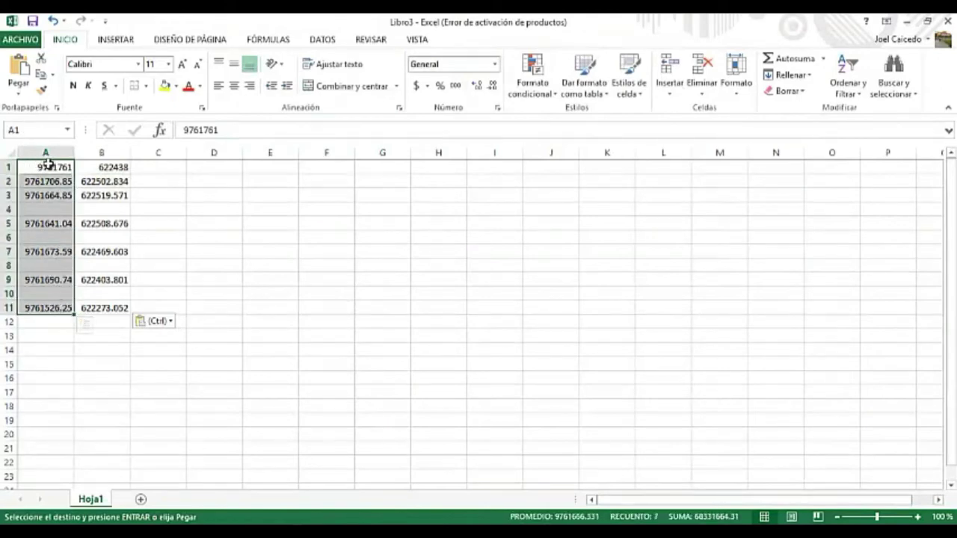
pyautogui.moveTo(74, 166); pyautogui.dragTo(186, 167)
pyautogui.click(89, 171)
pyautogui.moveTo(90, 171); pyautogui.dragTo(179, 308)
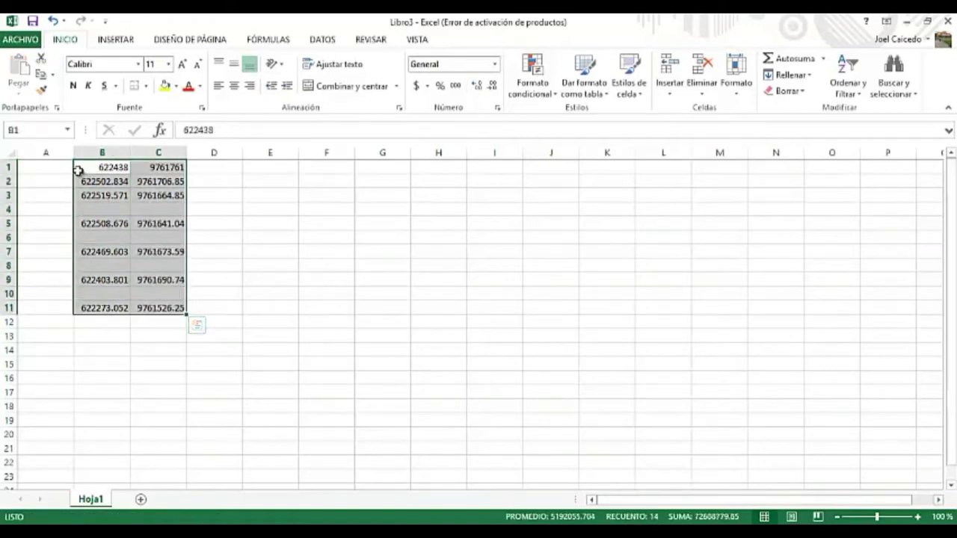
pyautogui.moveTo(76, 167); pyautogui.dragTo(45, 175)
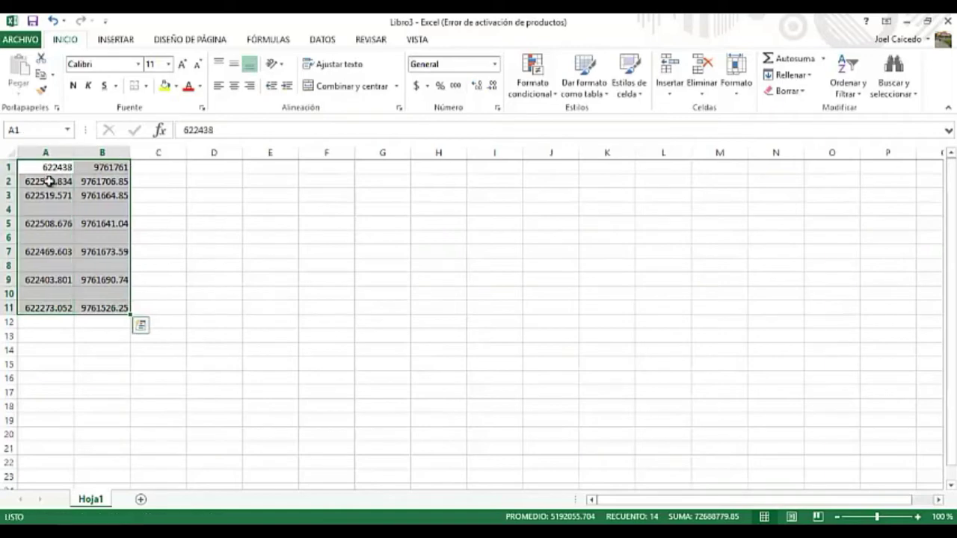
# Delete the first two empty rows between the coordinate pairs, rows 4 and 5 in turn.
pyautogui.click(27, 211)
pyautogui.click(7, 209)
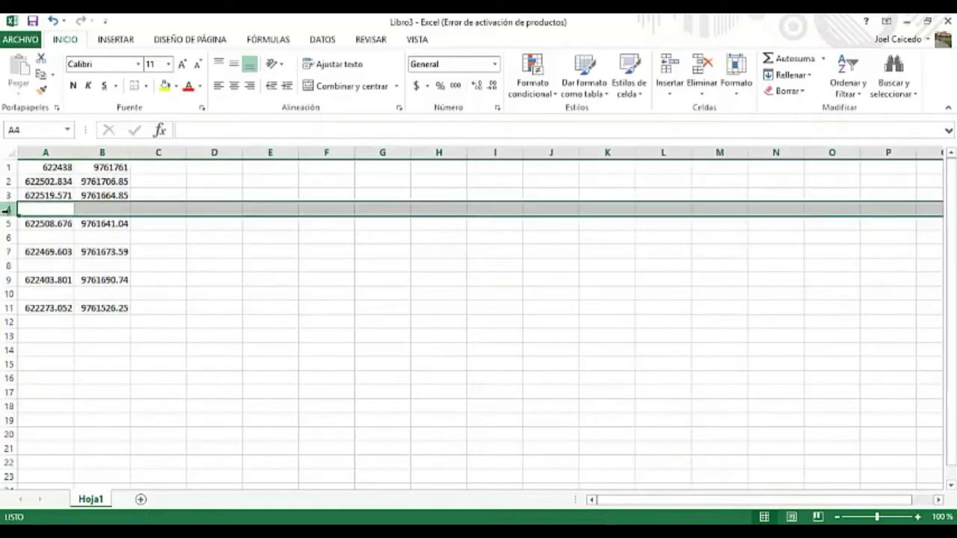
pyautogui.rightClick(7, 211)
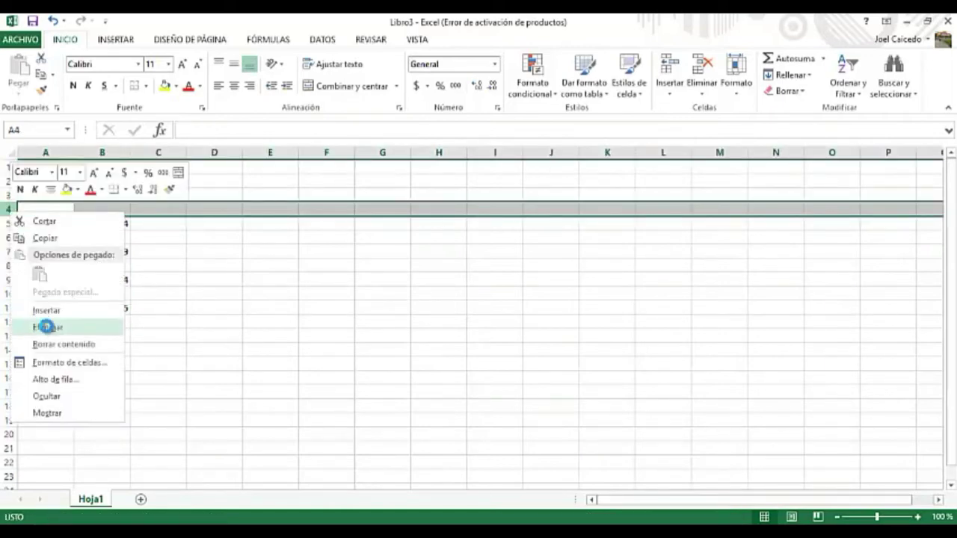
pyautogui.click(47, 327)
pyautogui.click(7, 223)
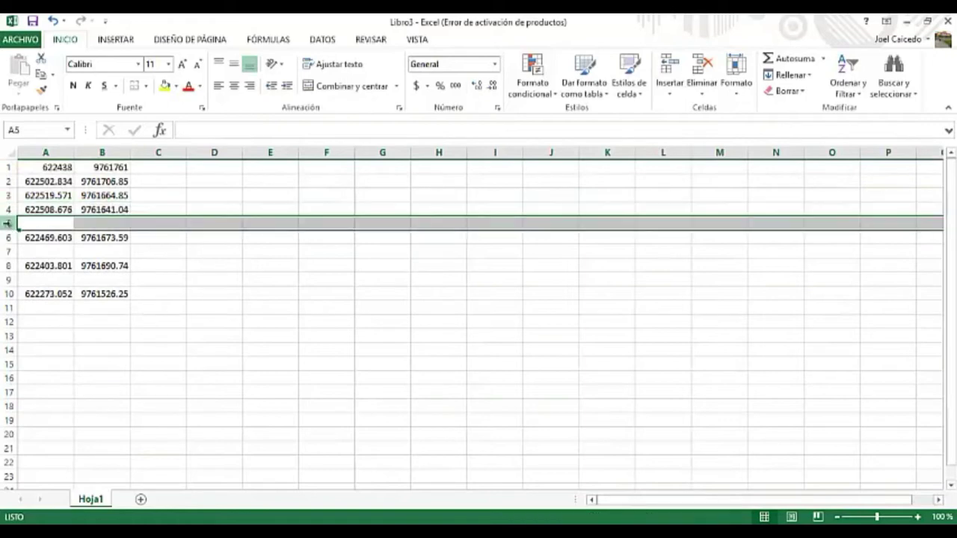
pyautogui.rightClick(8, 225)
pyautogui.click(44, 337)
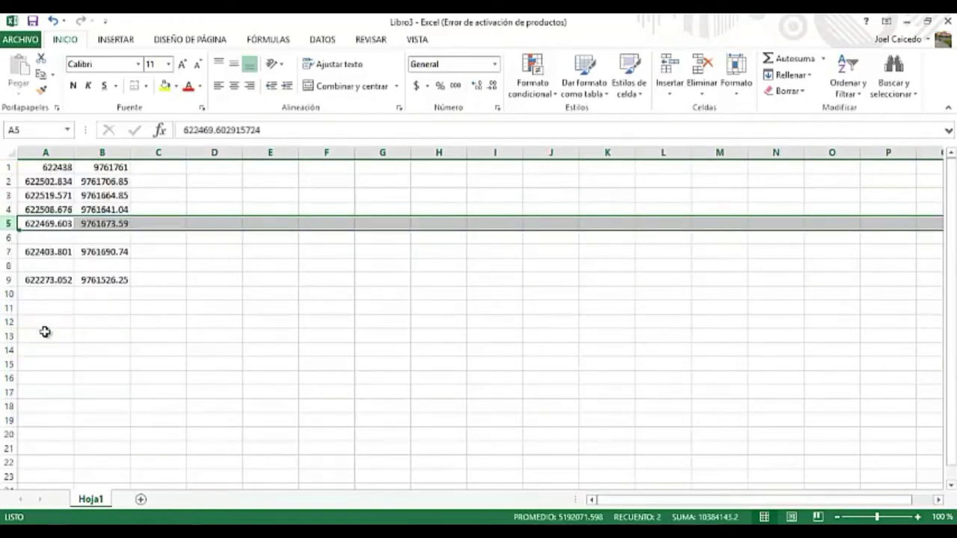
# Delete the remaining empty rows 6 and 7 so that the coordinate list is continuous.
pyautogui.click(8, 238)
pyautogui.rightClick(9, 238)
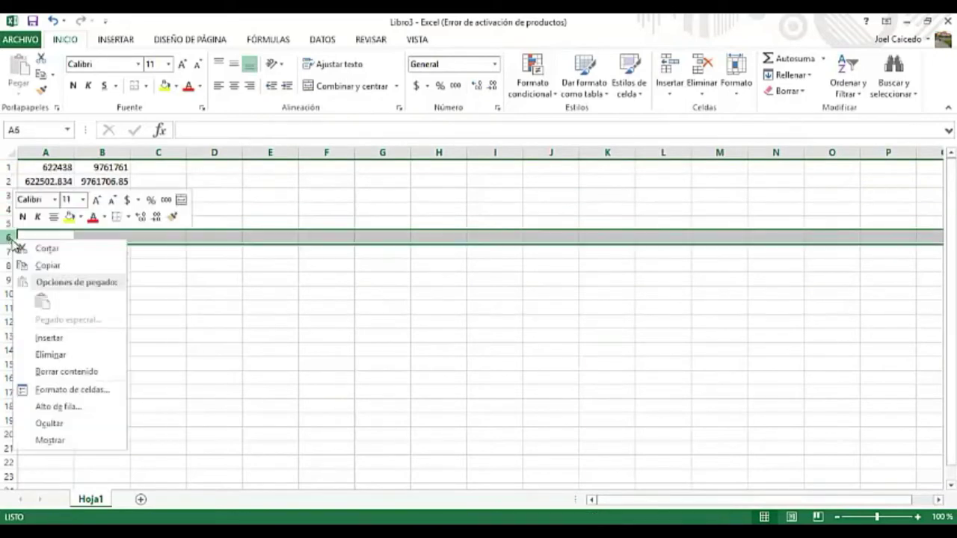
pyautogui.click(43, 355)
pyautogui.click(9, 252)
pyautogui.rightClick(9, 252)
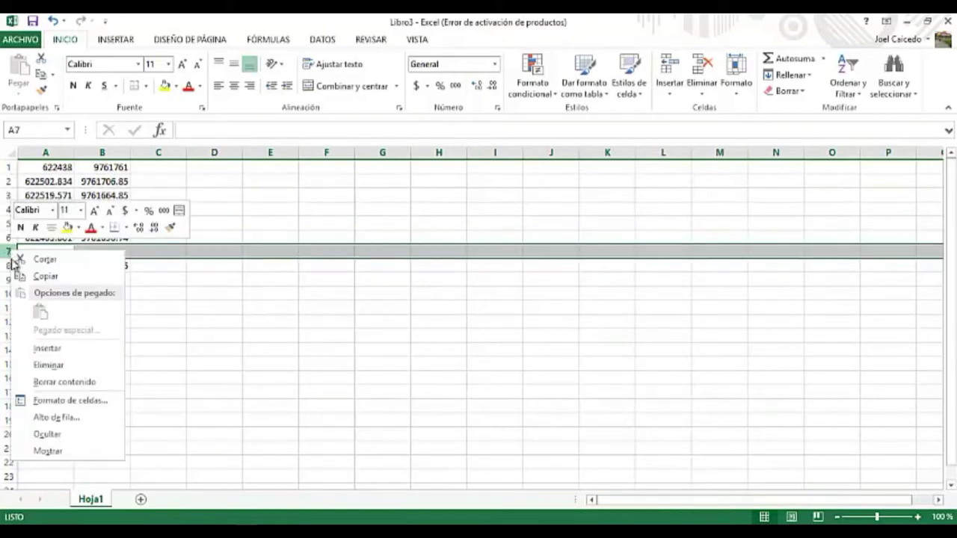
pyautogui.click(48, 365)
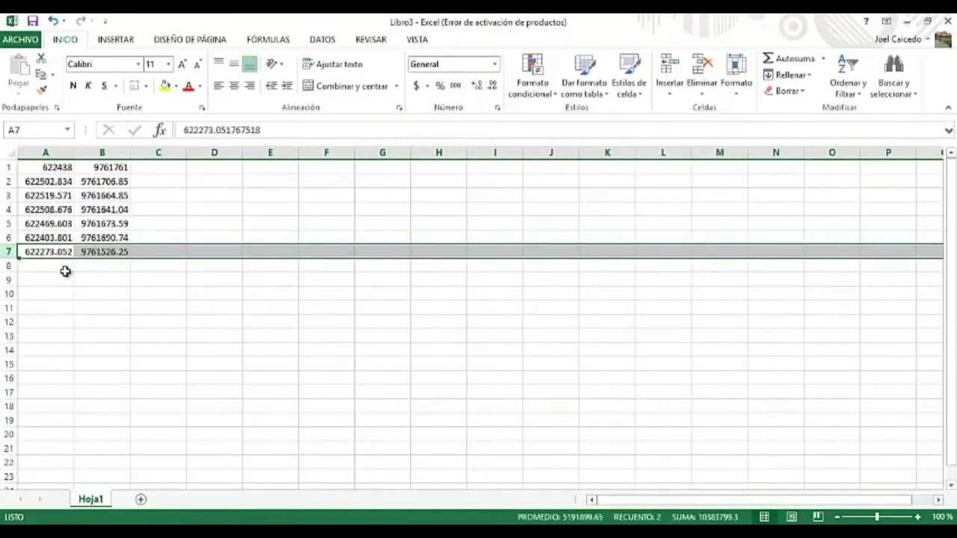
pyautogui.click(168, 184)
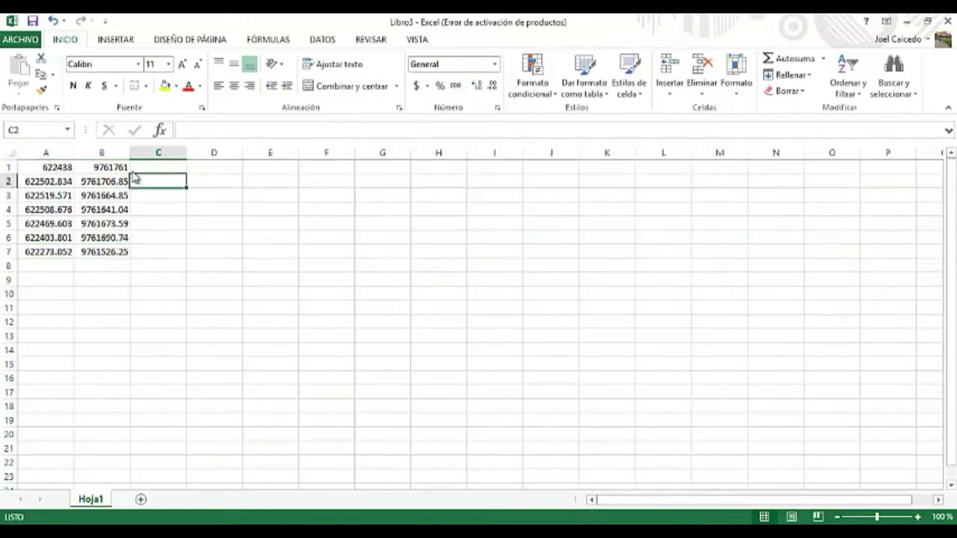
# Save the workbook to Escritorio as Poligonal JB in the CSV (delimitado por comas) format, accepting the possible loss of features.
pyautogui.click(23, 42)
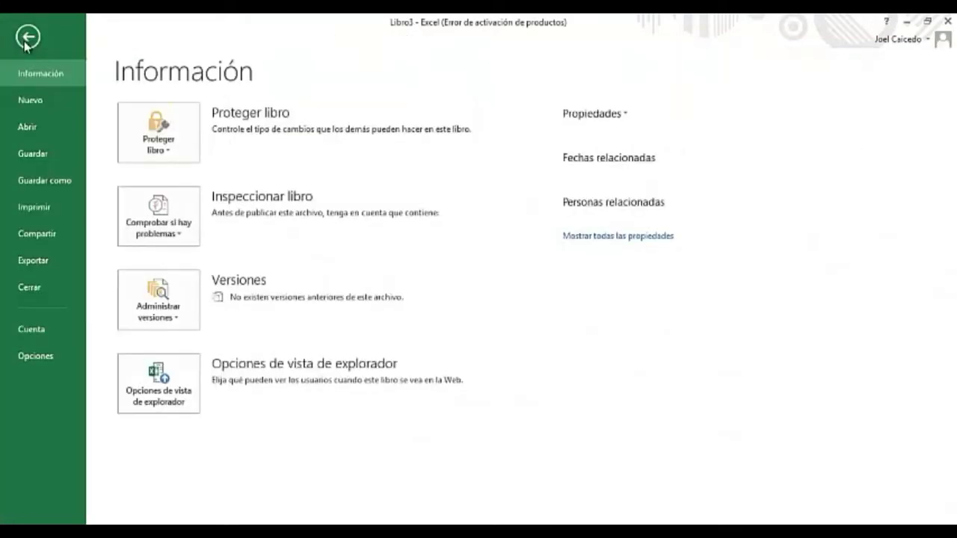
pyautogui.click(60, 182)
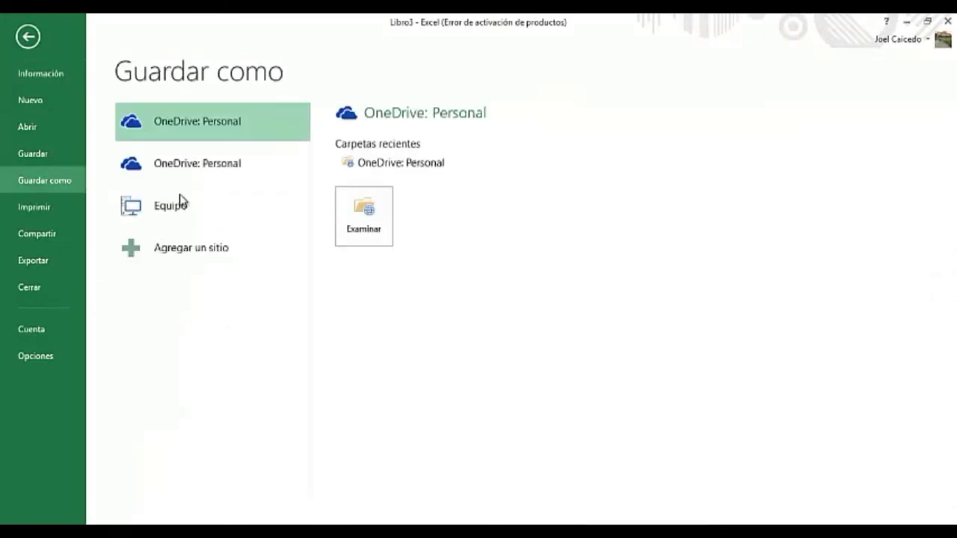
pyautogui.click(186, 205)
pyautogui.click(369, 341)
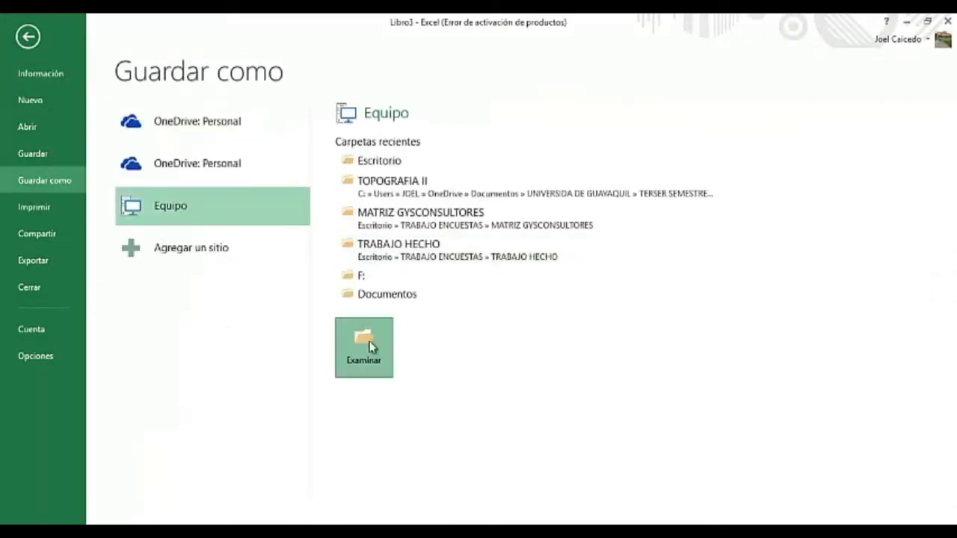
pyautogui.click(450, 274)
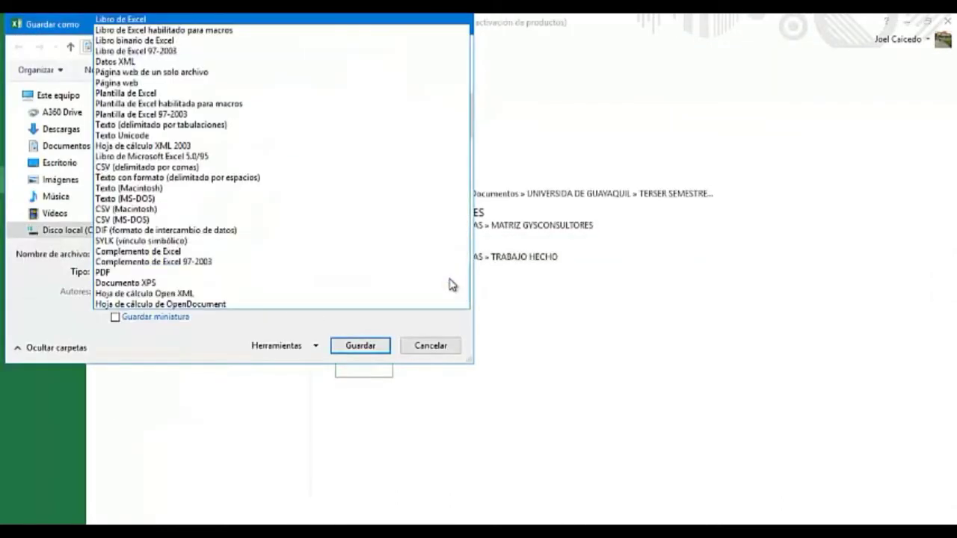
pyautogui.click(214, 167)
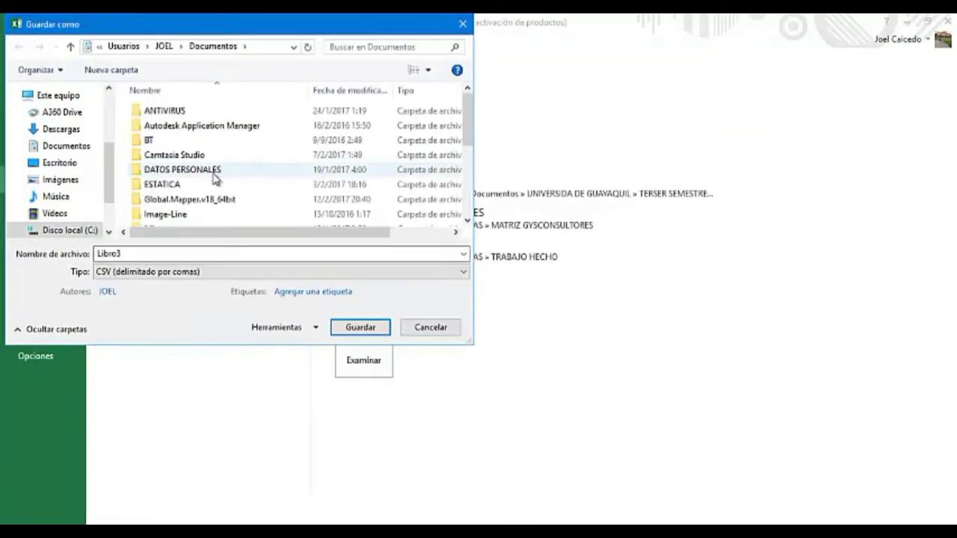
pyautogui.doubleClick(105, 254)
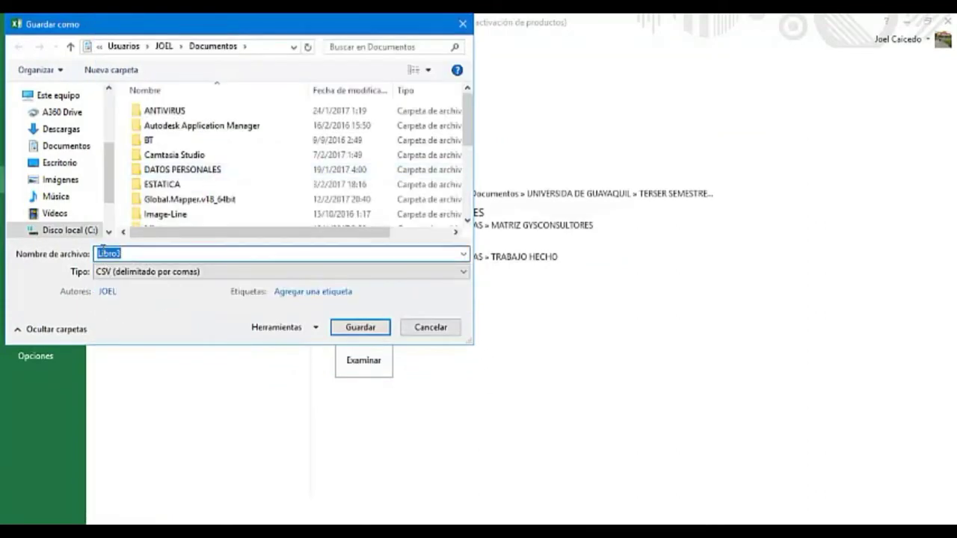
pyautogui.write('Poli')
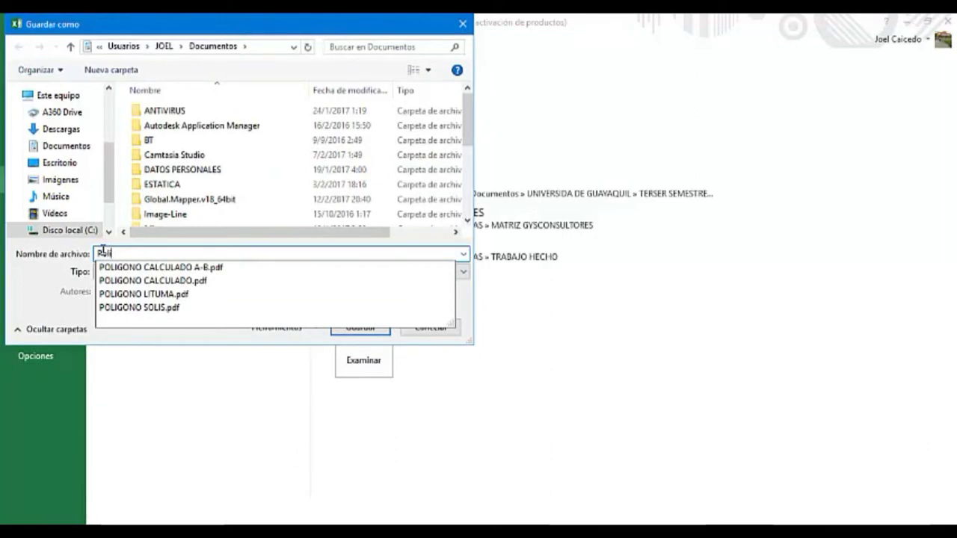
pyautogui.write('gonal JB')
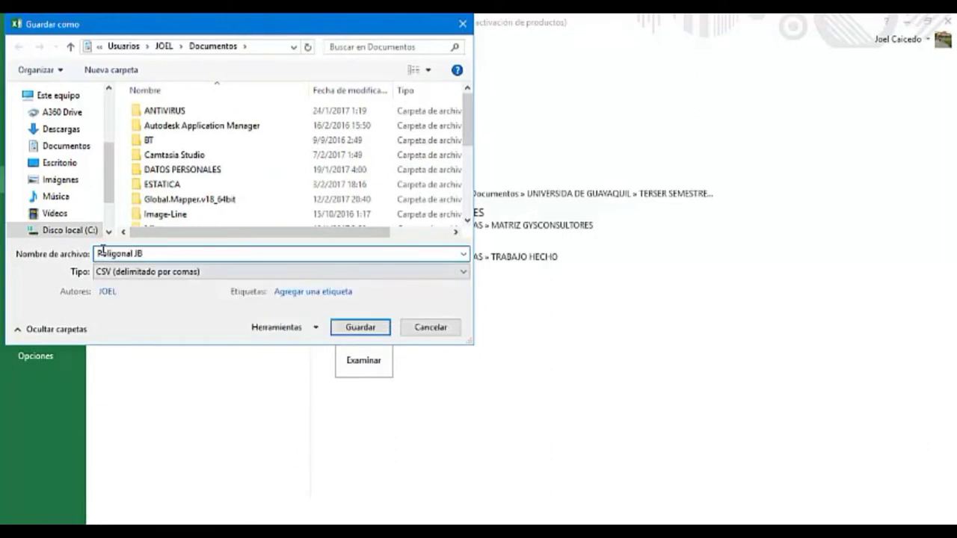
pyautogui.click(56, 163)
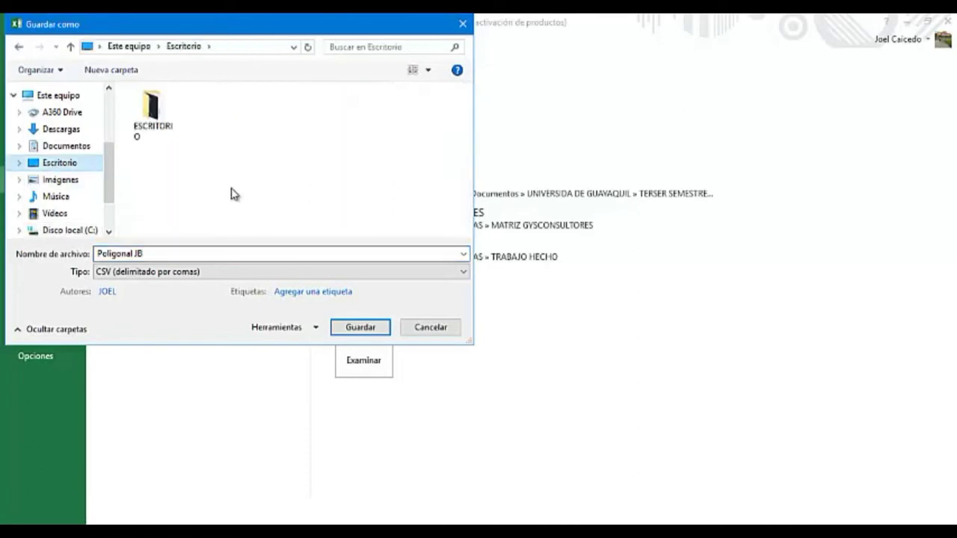
pyautogui.click(349, 329)
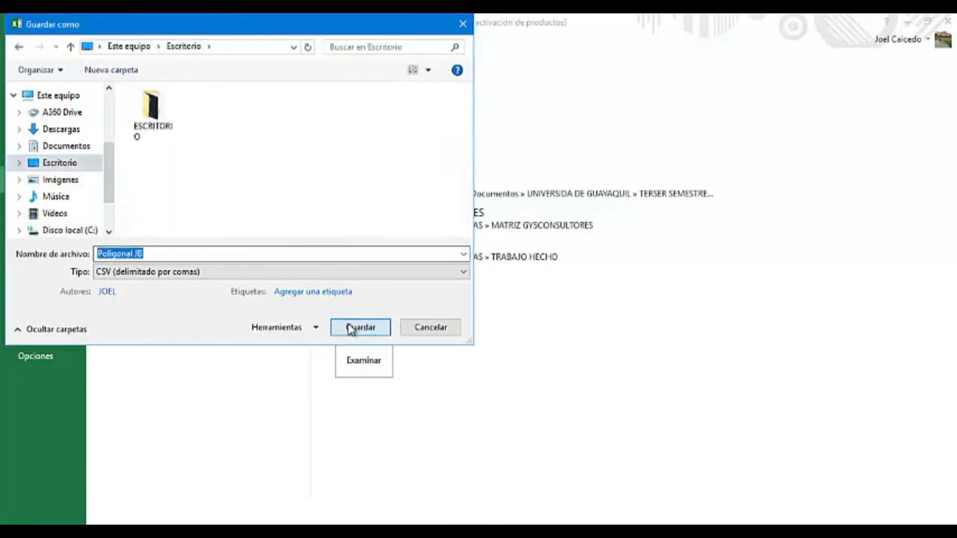
pyautogui.click(413, 314)
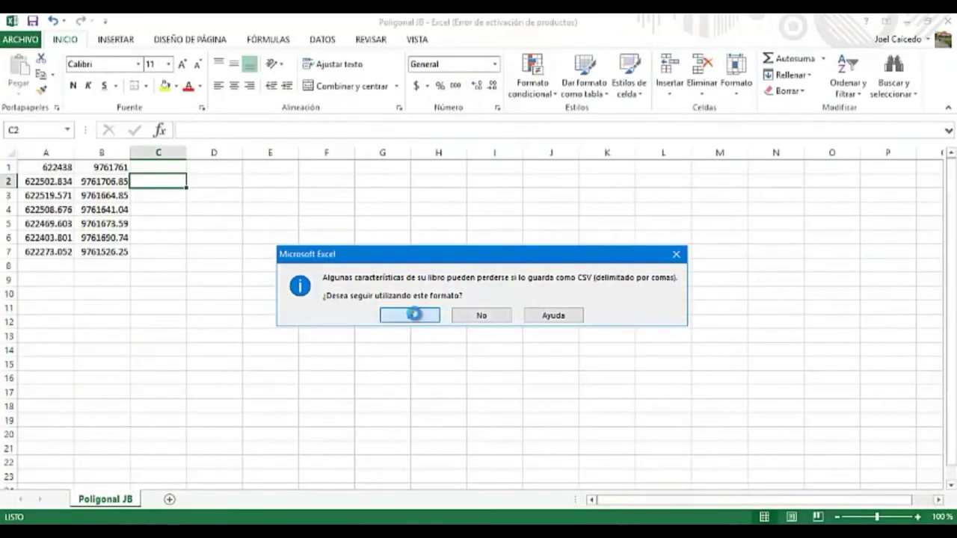
# Close the Poligonal JB workbook without saving again and minimize the poligonal abierta1 workbook.
pyautogui.click(944, 21)
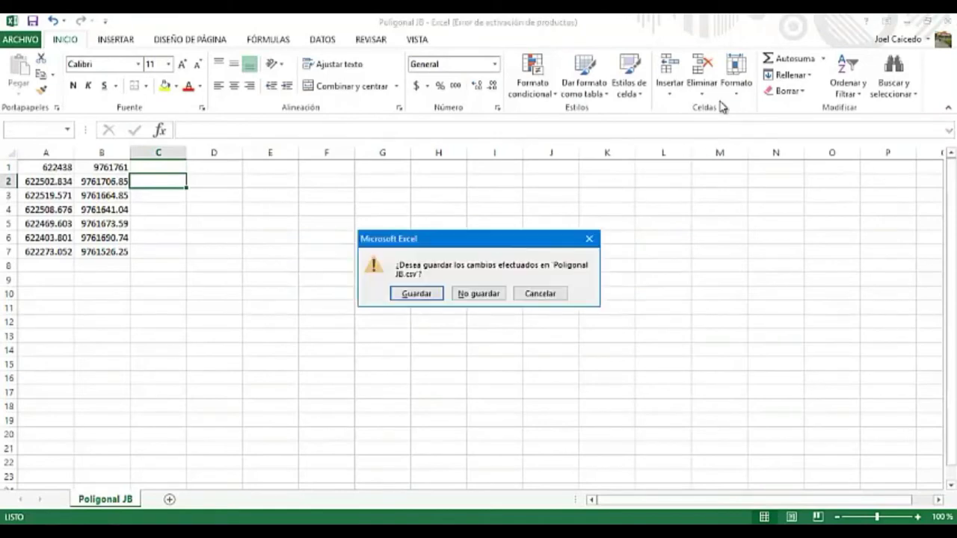
pyautogui.click(481, 294)
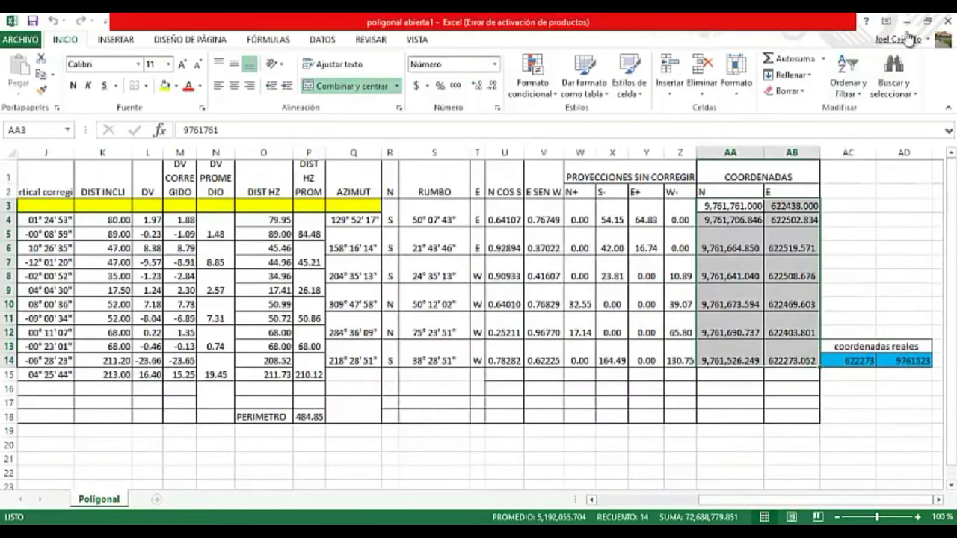
pyautogui.click(908, 24)
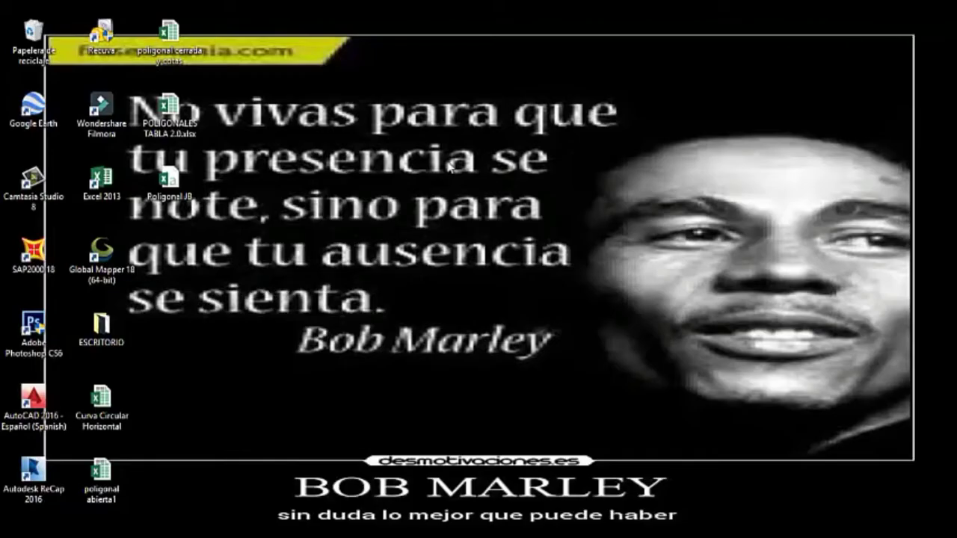
# Open the Poligonal JB file on the desktop for text editing and replace the semicolons in lines 2 to 4 with commas.
pyautogui.rightClick(169, 182)
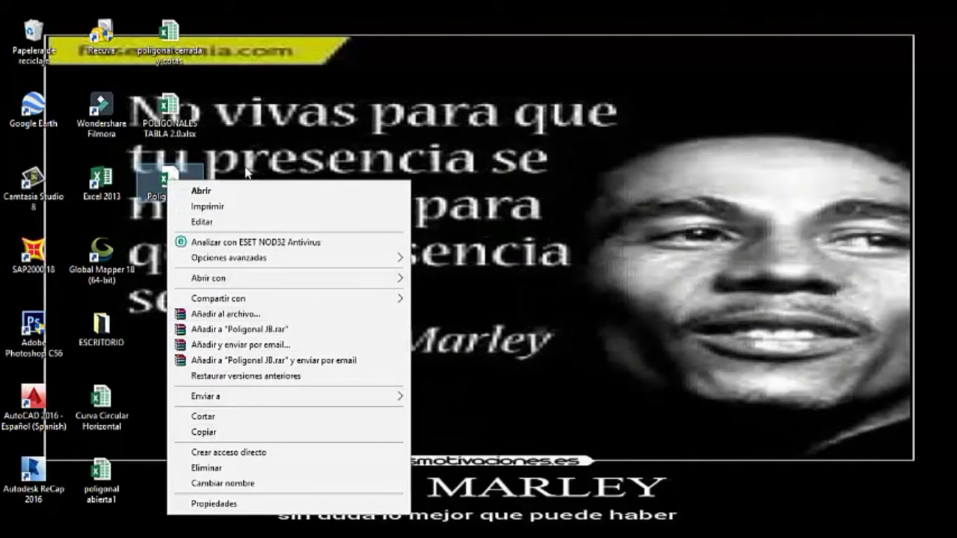
pyautogui.click(204, 222)
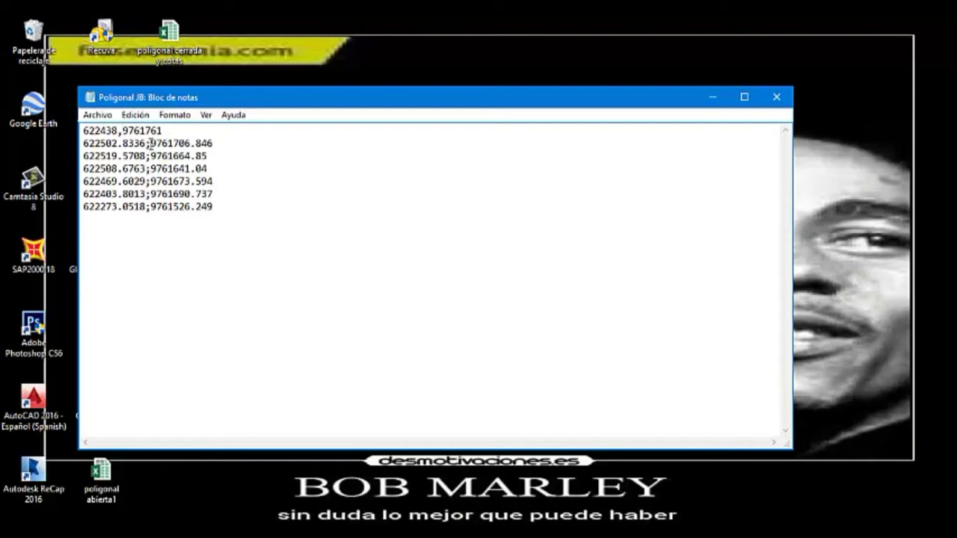
pyautogui.press('BackSpace')
pyautogui.write(',')
pyautogui.click(151, 155)
pyautogui.press('BackSpace')
pyautogui.write(',')
pyautogui.click(150, 168)
pyautogui.press('BackSpace')
pyautogui.write(',')
# Replace the semicolons in lines 5 to 7 with commas and save the changes while closing the file.
pyautogui.click(150, 181)
pyautogui.press('BackSpace')
pyautogui.write(',')
pyautogui.click(151, 194)
pyautogui.press('BackSpace')
pyautogui.write(',')
pyautogui.press('BackSpace')
pyautogui.write(',')
pyautogui.click(780, 105)
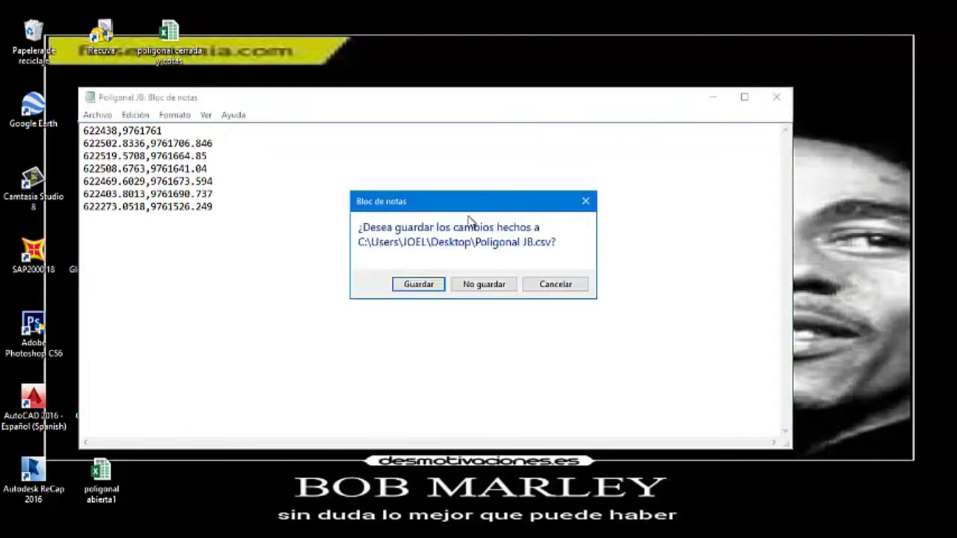
pyautogui.click(418, 285)
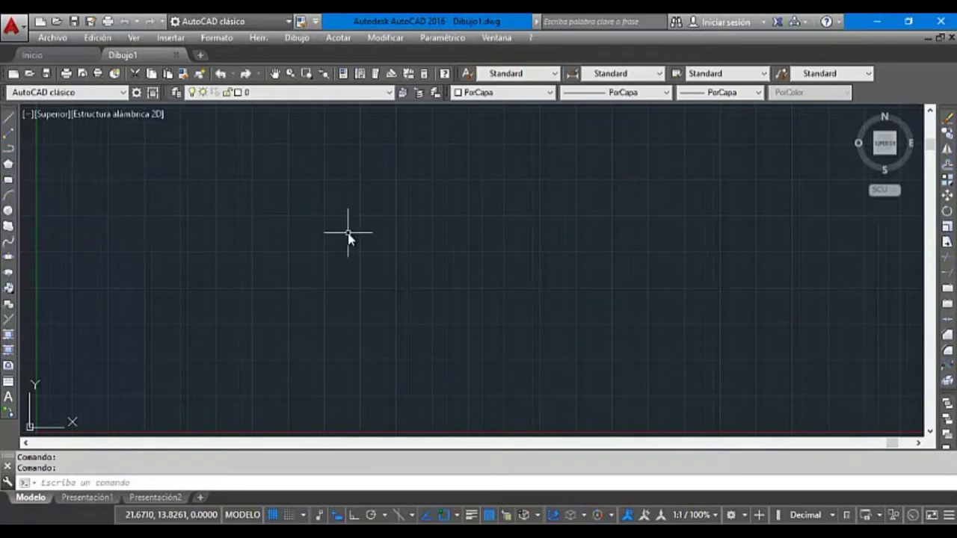
# Switch to AutoCAD and draw a polyline through all seven coordinate pairs copied from the Poligonal JB text file.
pyautogui.write('_POLILINEA')
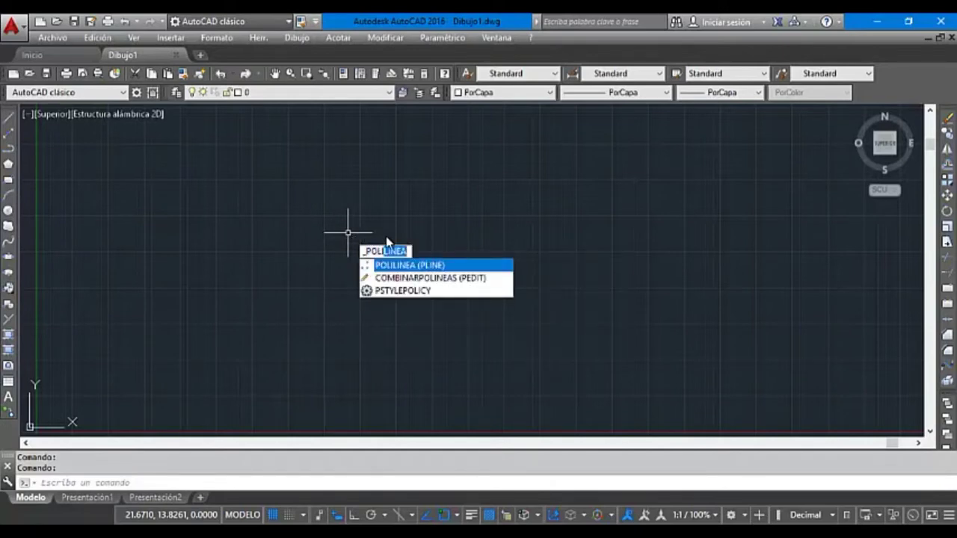
pyautogui.click(400, 264)
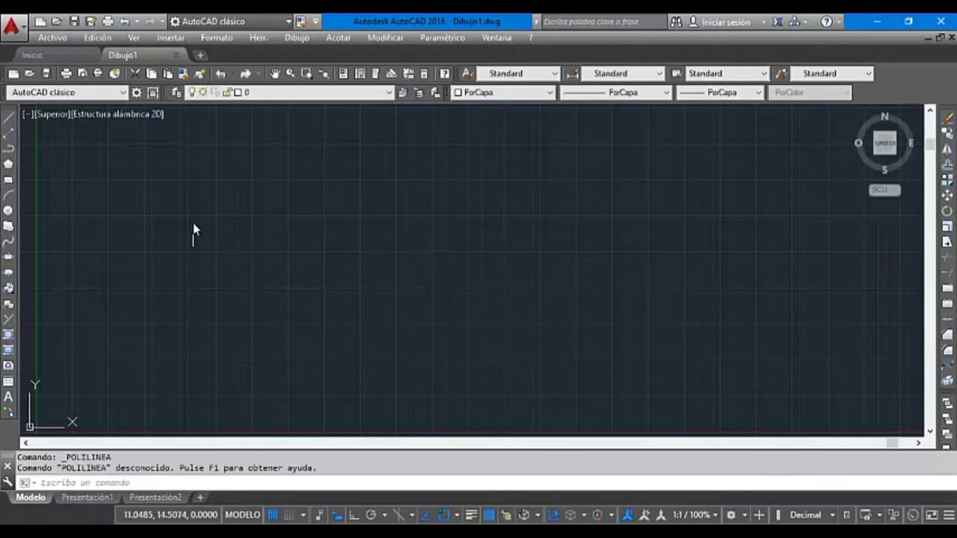
pyautogui.click(10, 149)
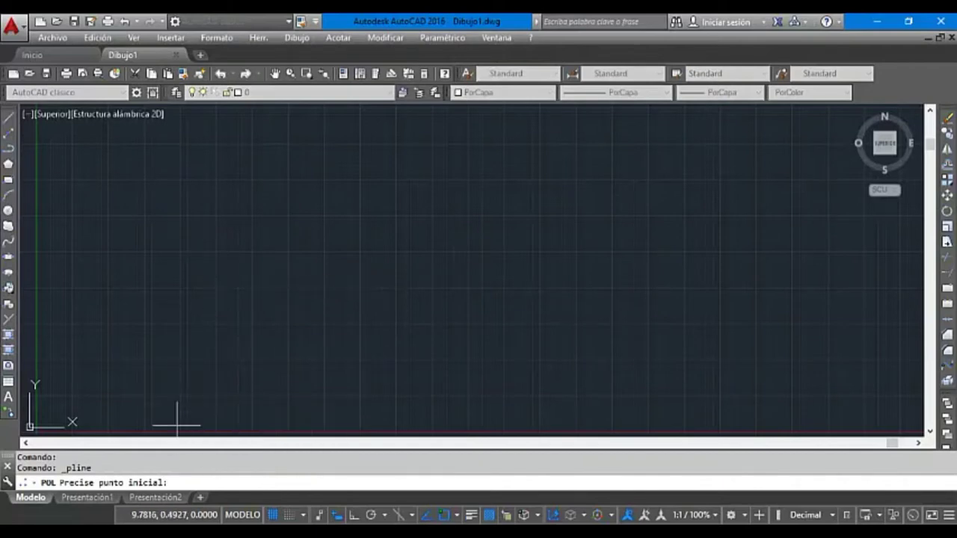
pyautogui.hotkey('alt', 'Tab')
pyautogui.moveTo(231, 208); pyautogui.dragTo(75, 136)
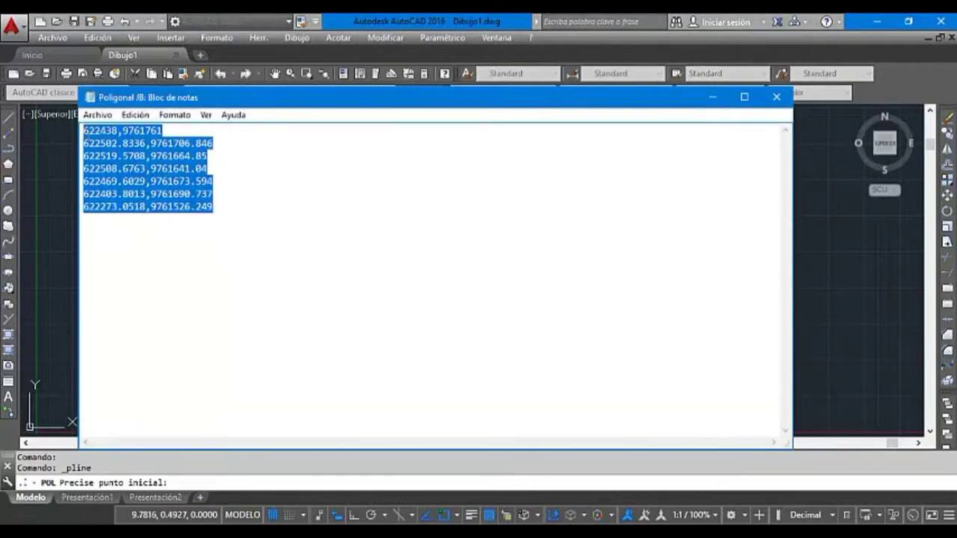
pyautogui.rightClick(93, 140)
pyautogui.click(116, 179)
pyautogui.click(712, 97)
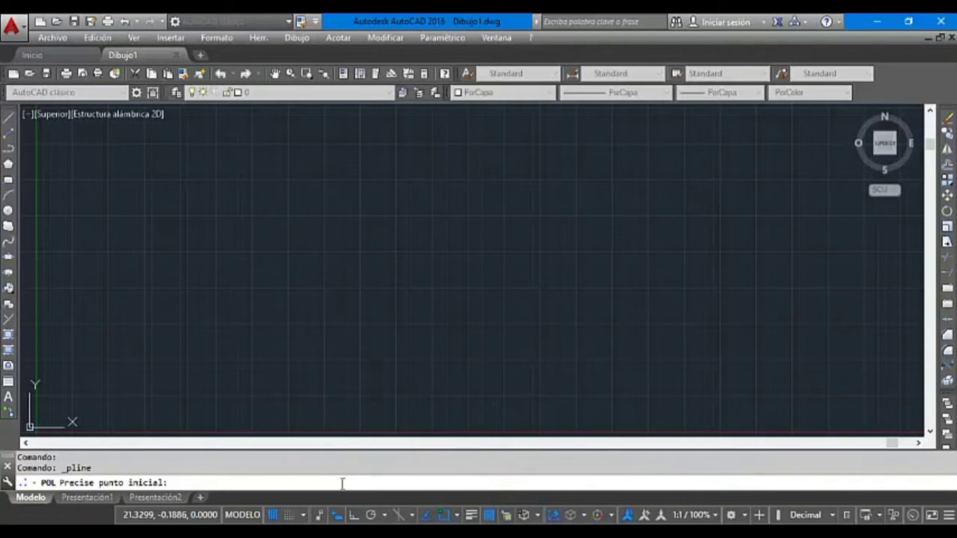
pyautogui.hotkey('ctrl', 'v')
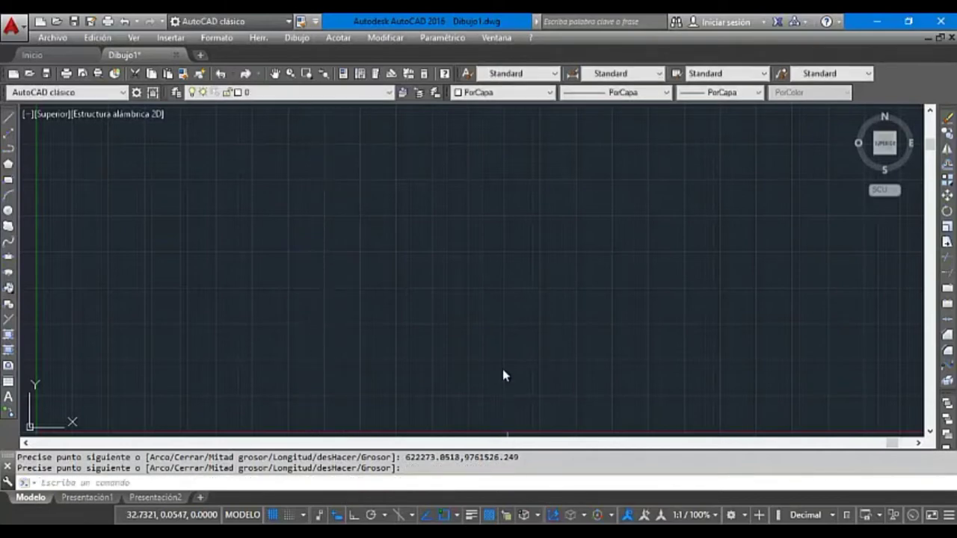
# Zoom and pan to the new traverse polyline until it is enlarged and centred in the drawing area.
pyautogui.write('zoom')
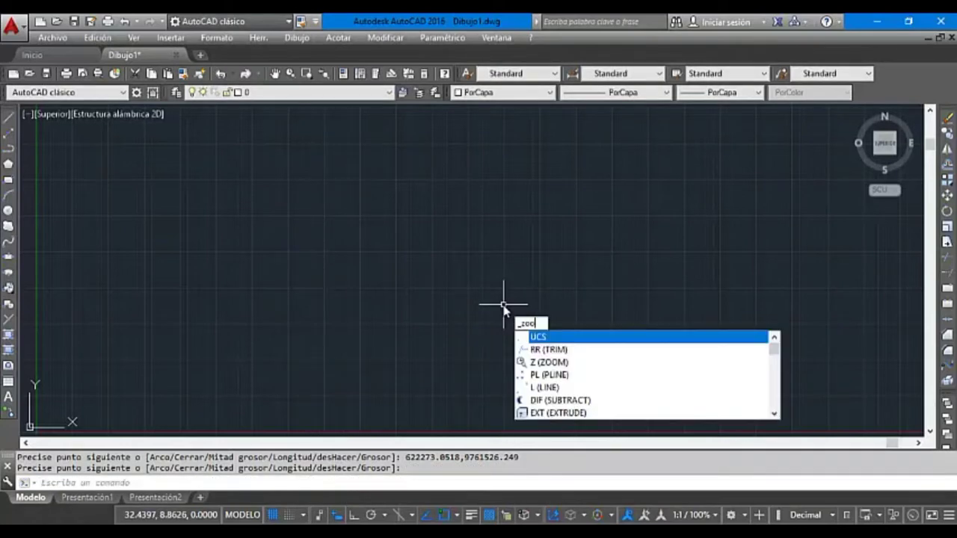
pyautogui.press('Return')
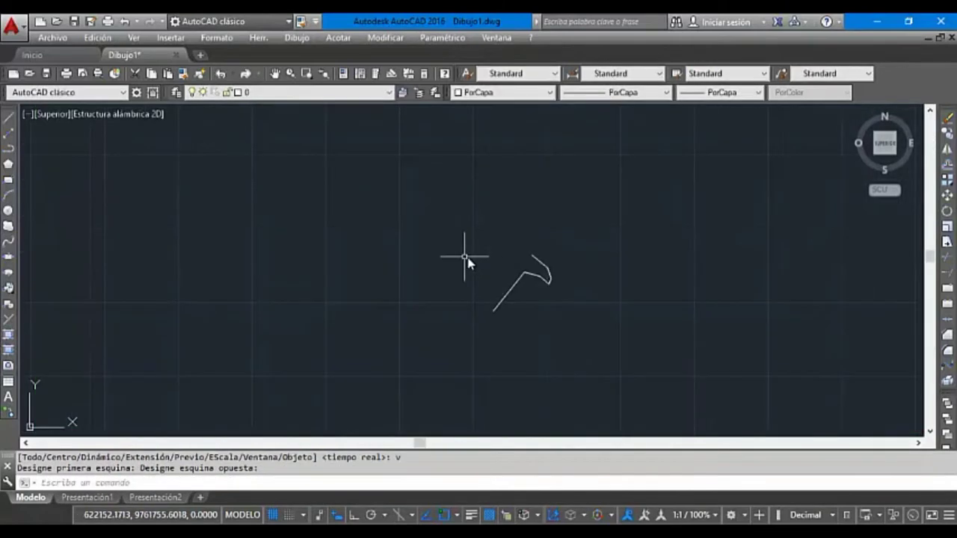
pyautogui.rightClick(577, 229)
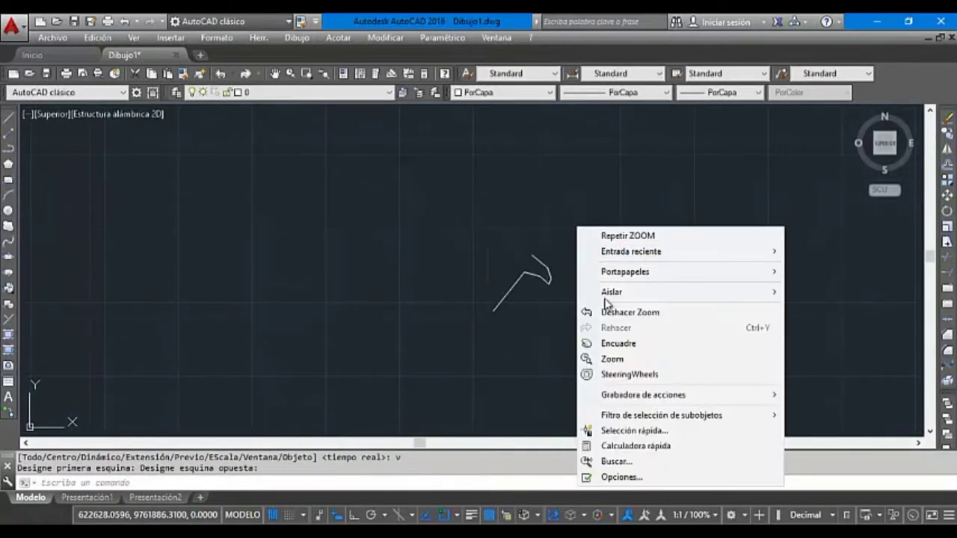
pyautogui.click(611, 356)
pyautogui.moveTo(589, 330); pyautogui.dragTo(577, 248)
pyautogui.moveTo(593, 365); pyautogui.dragTo(596, 235)
pyautogui.rightClick(623, 340)
pyautogui.click(656, 367)
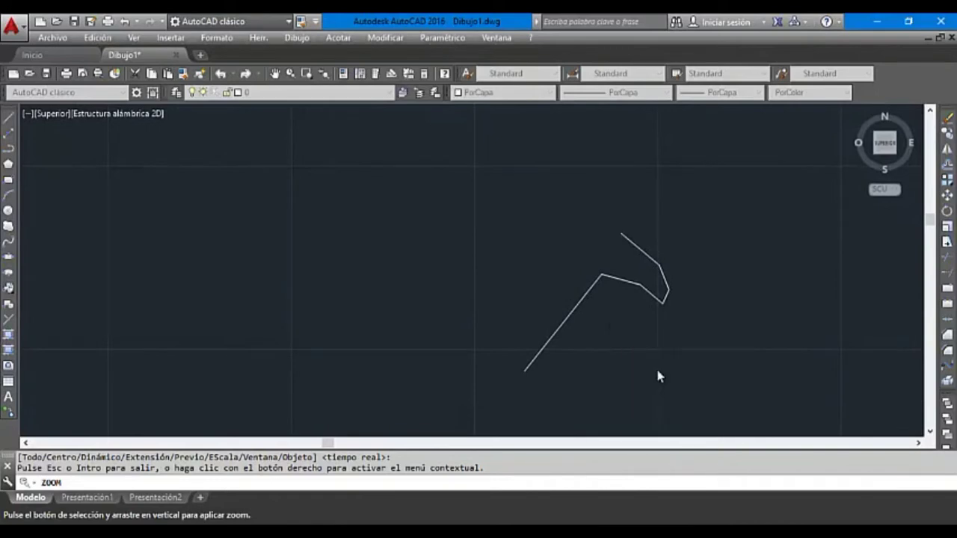
pyautogui.moveTo(656, 316); pyautogui.dragTo(539, 277)
pyautogui.rightClick(541, 277)
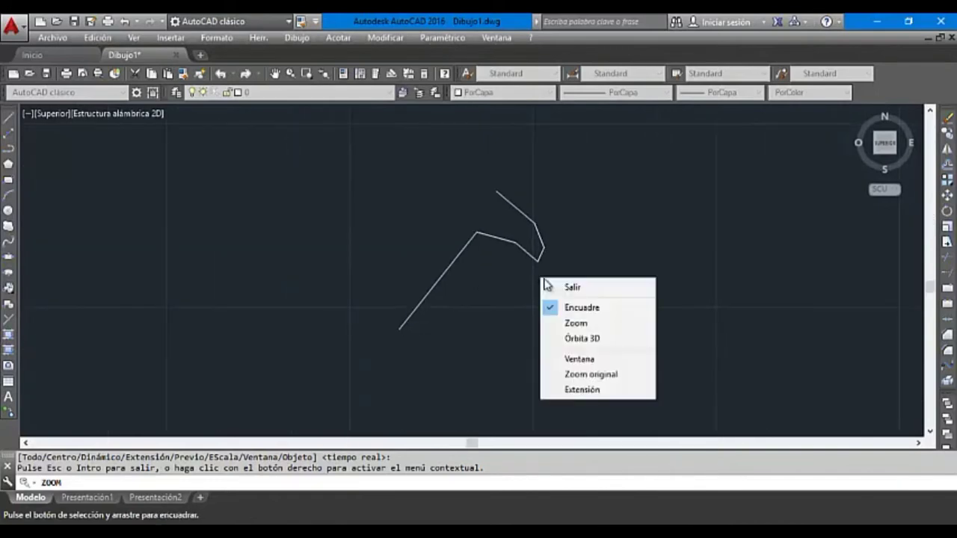
pyautogui.click(568, 323)
pyautogui.moveTo(570, 327); pyautogui.dragTo(548, 195)
pyautogui.press('Escape')
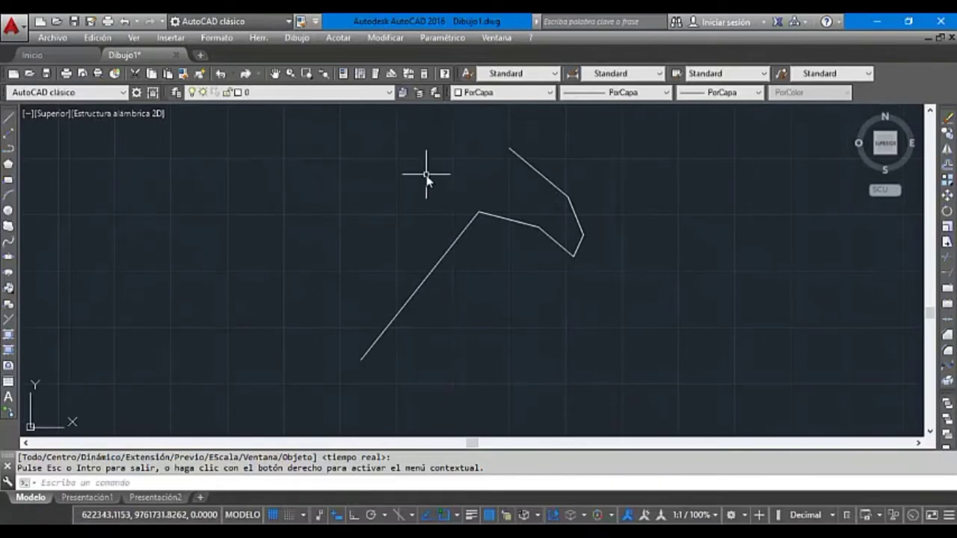
pyautogui.rightClick(319, 197)
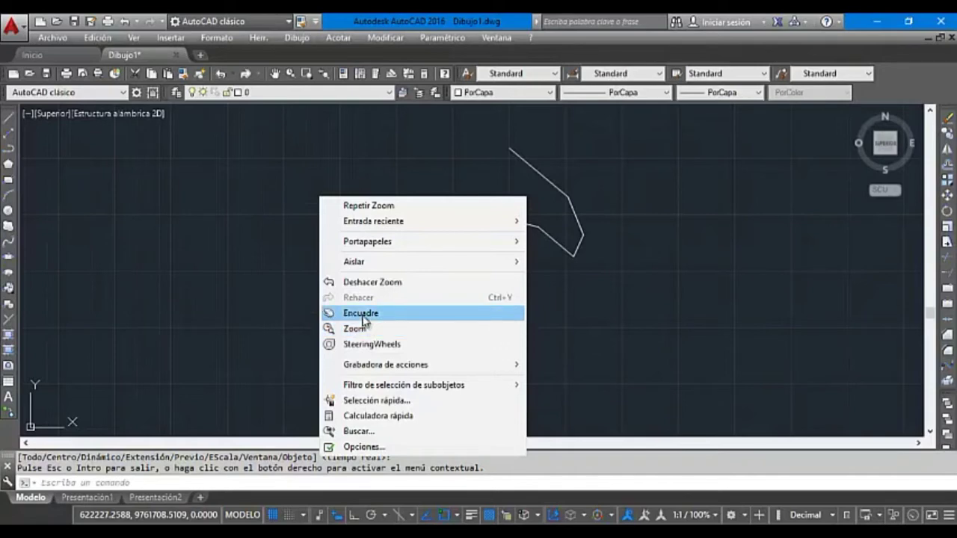
pyautogui.click(364, 314)
pyautogui.moveTo(381, 225); pyautogui.dragTo(381, 233)
pyautogui.press('Escape')
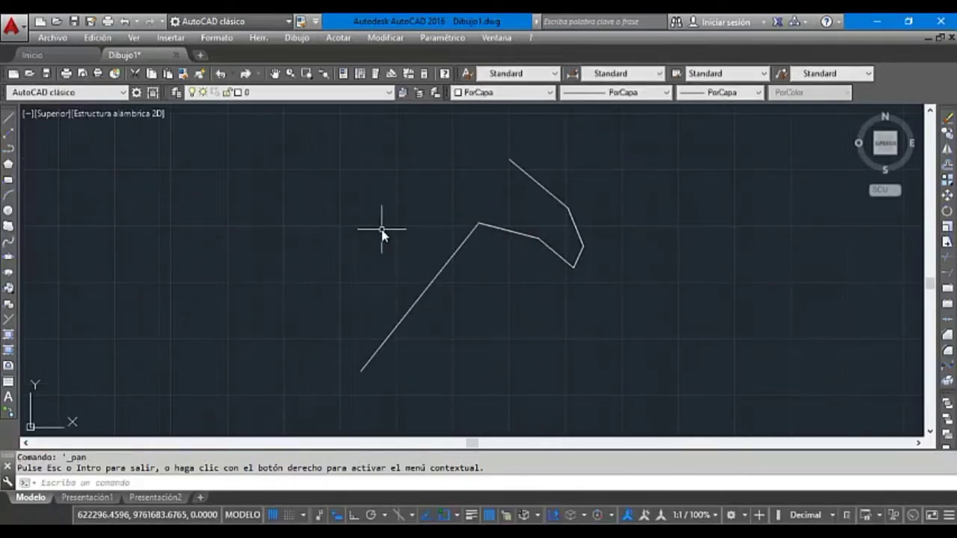
pyautogui.write('_')
pyautogui.press('Escape')
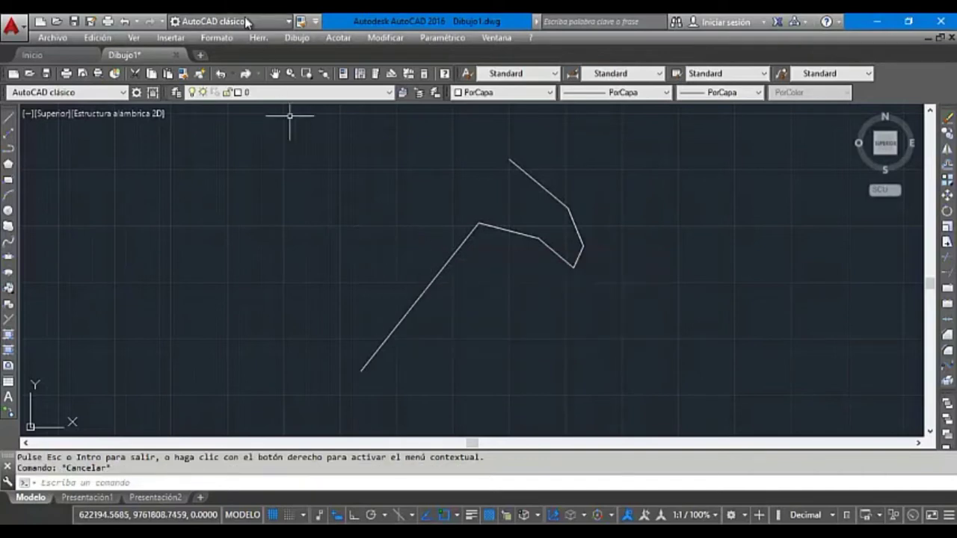
# Set the point style to a circle with an X through it and change the point size relative to the screen.
pyautogui.click(218, 38)
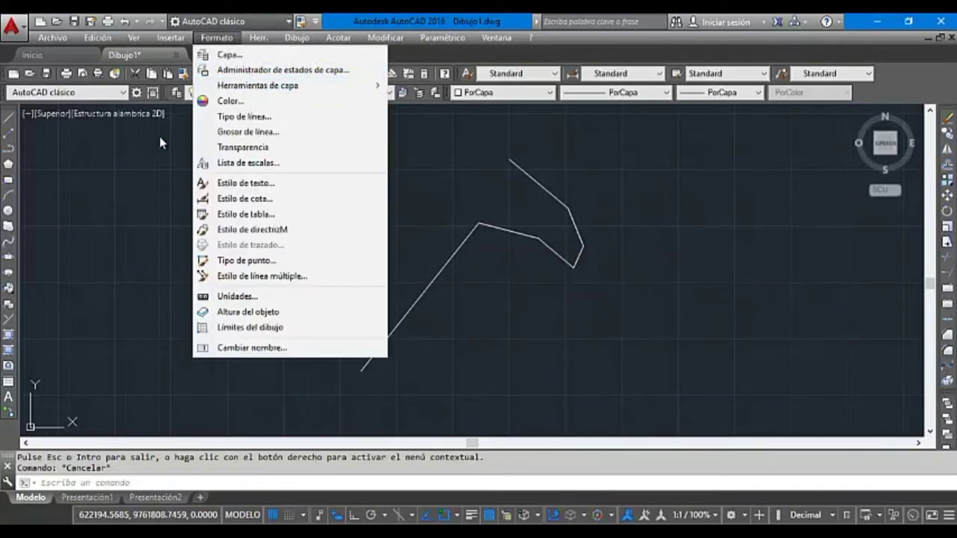
pyautogui.click(246, 264)
pyautogui.click(514, 209)
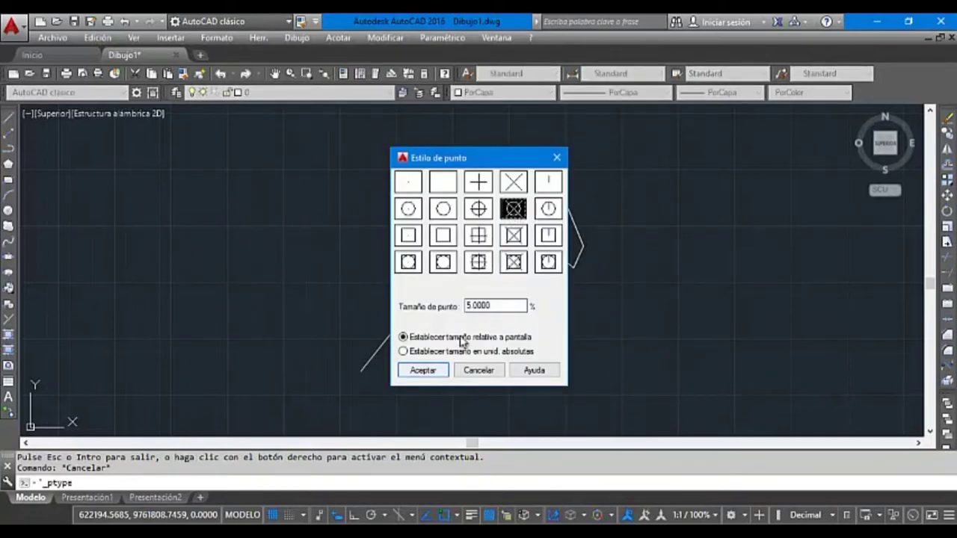
pyautogui.click(474, 306)
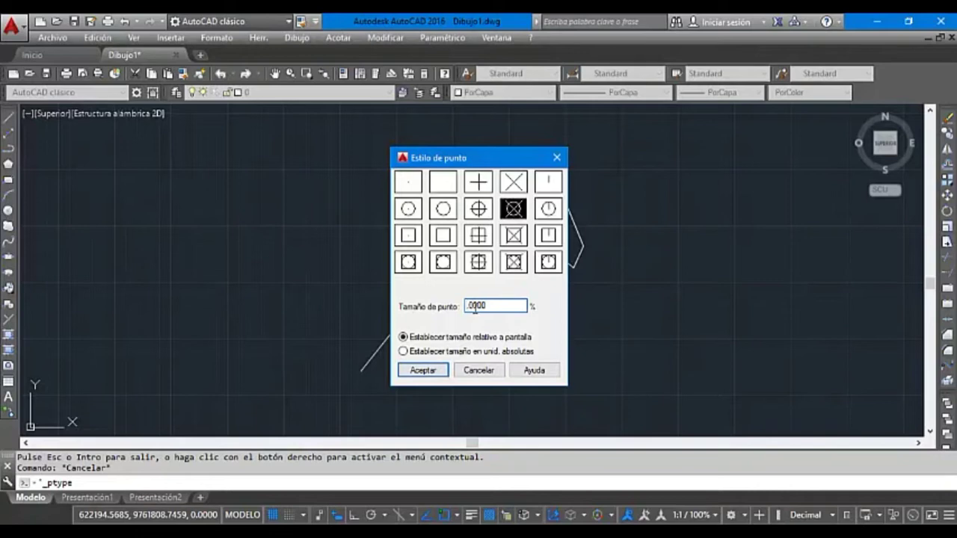
pyautogui.click(423, 375)
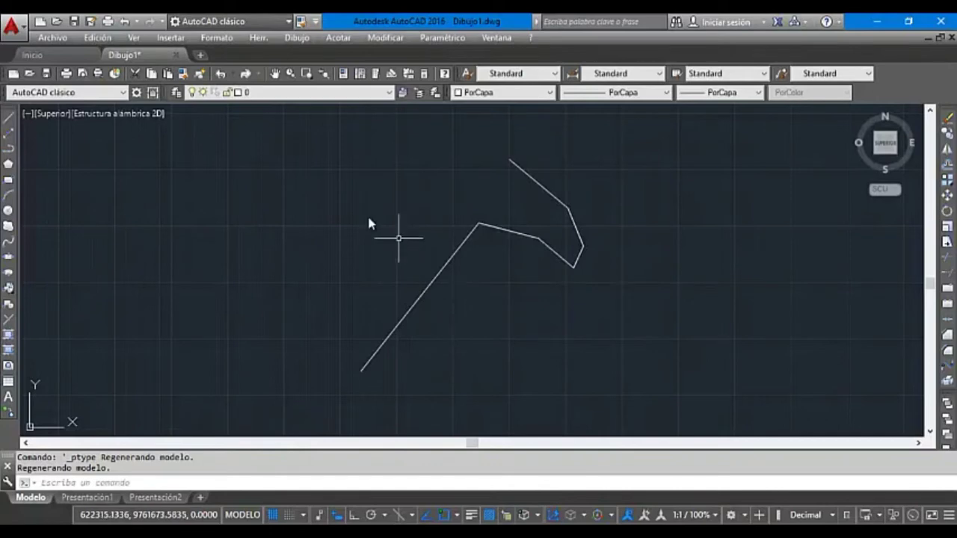
# Check in the drawing settings that all object snap modes are active and accept them.
pyautogui.click(458, 517)
pyautogui.click(482, 496)
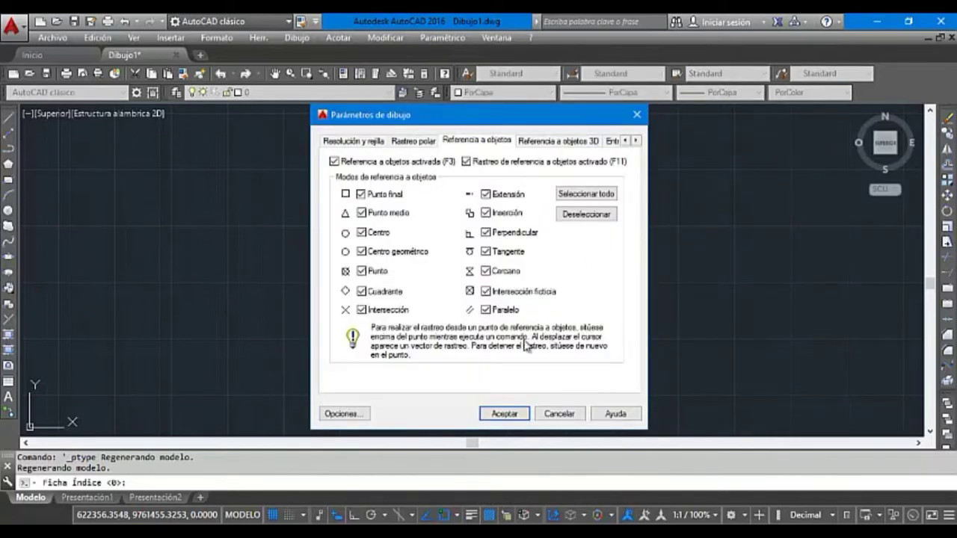
pyautogui.click(501, 413)
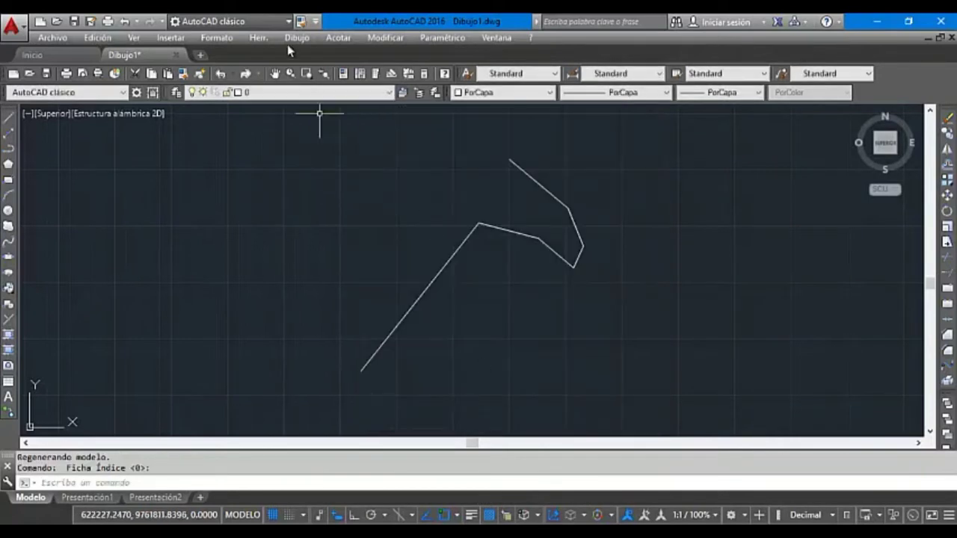
# Set the Standard dimension style's angular units to Grados Minutos Segundos with a precision of 0d00'00.0".
pyautogui.click(215, 38)
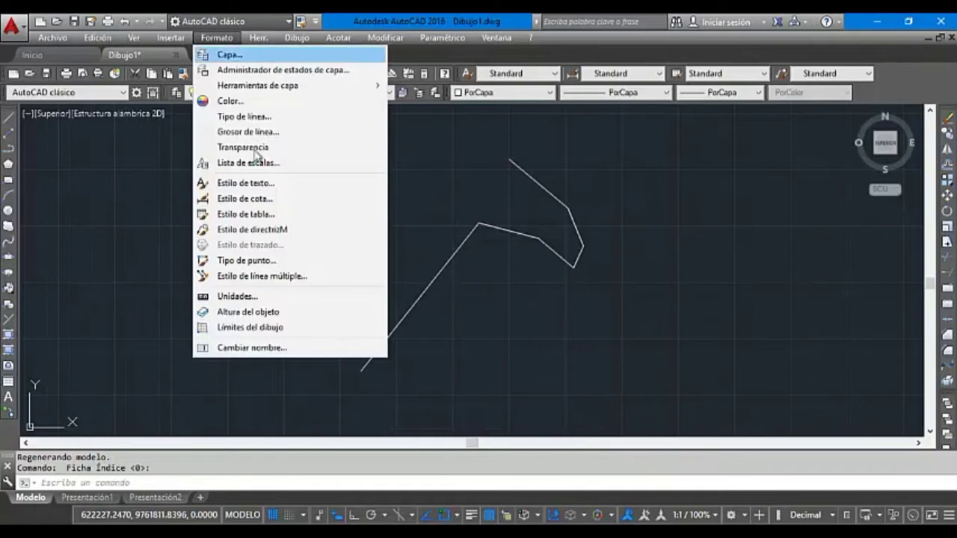
pyautogui.click(268, 199)
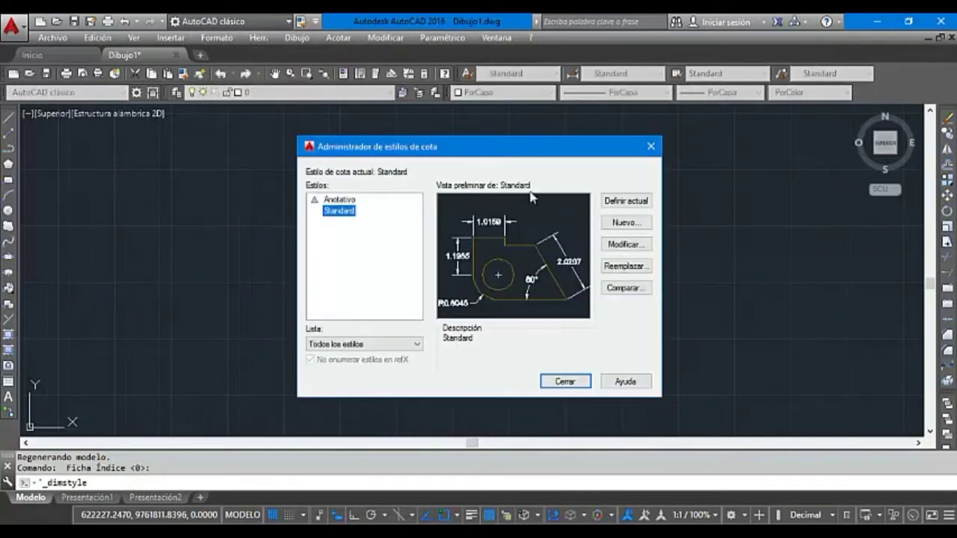
pyautogui.click(617, 245)
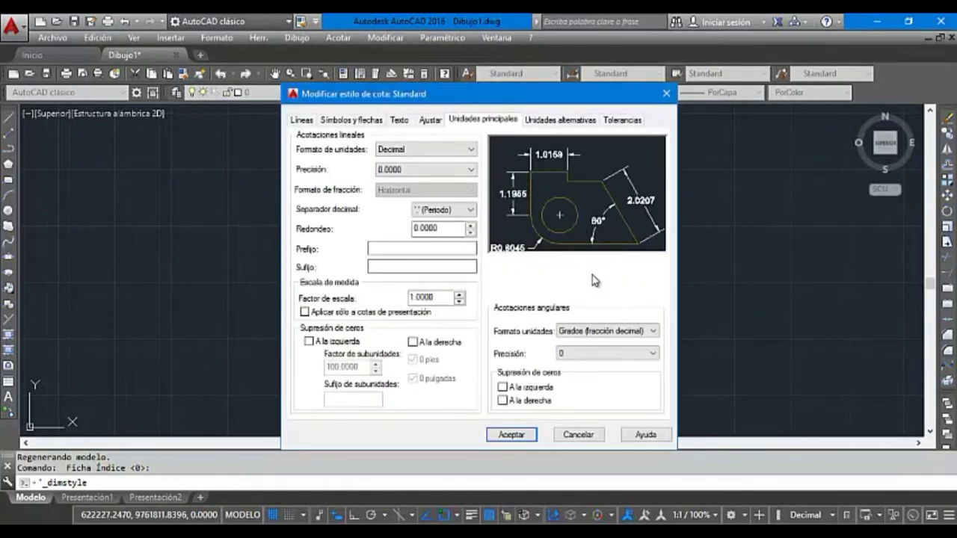
pyautogui.click(642, 331)
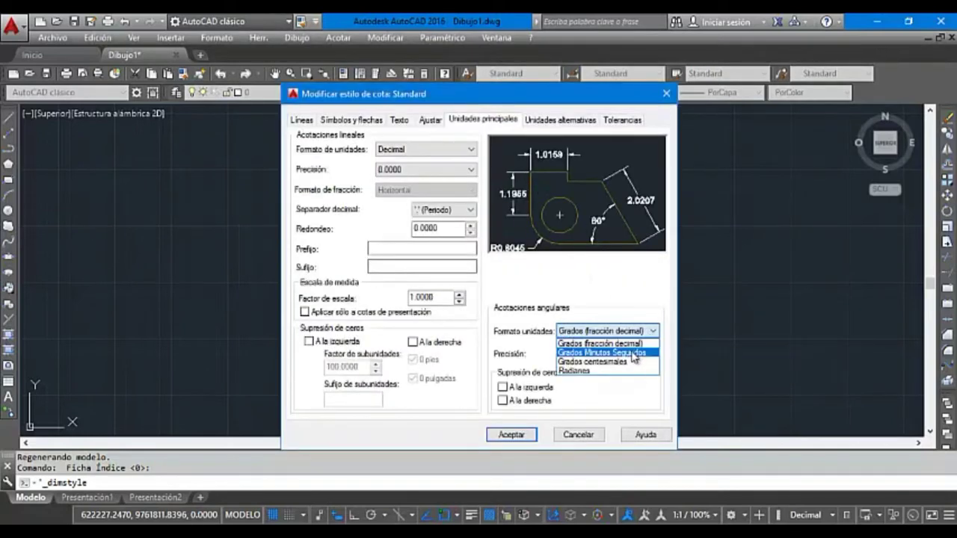
pyautogui.click(637, 351)
pyautogui.click(639, 353)
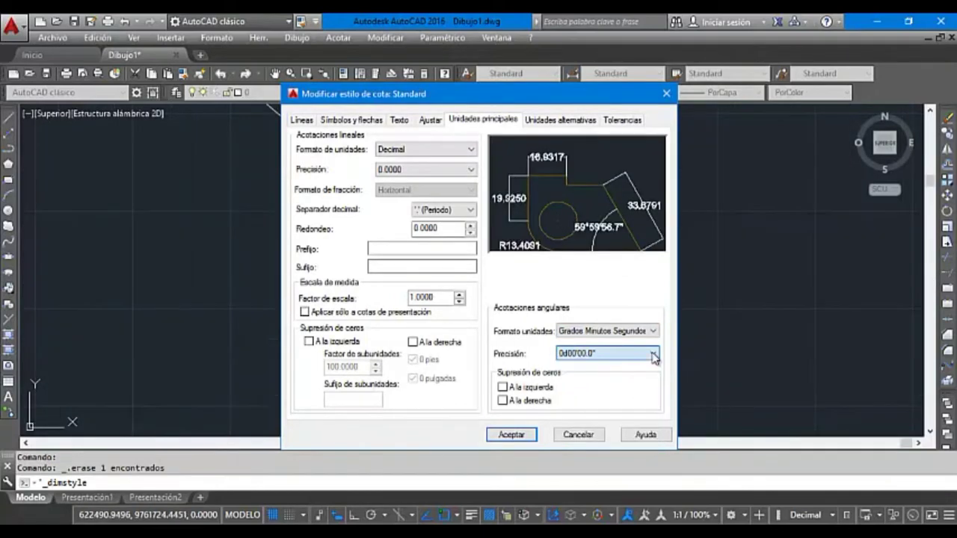
pyautogui.click(654, 355)
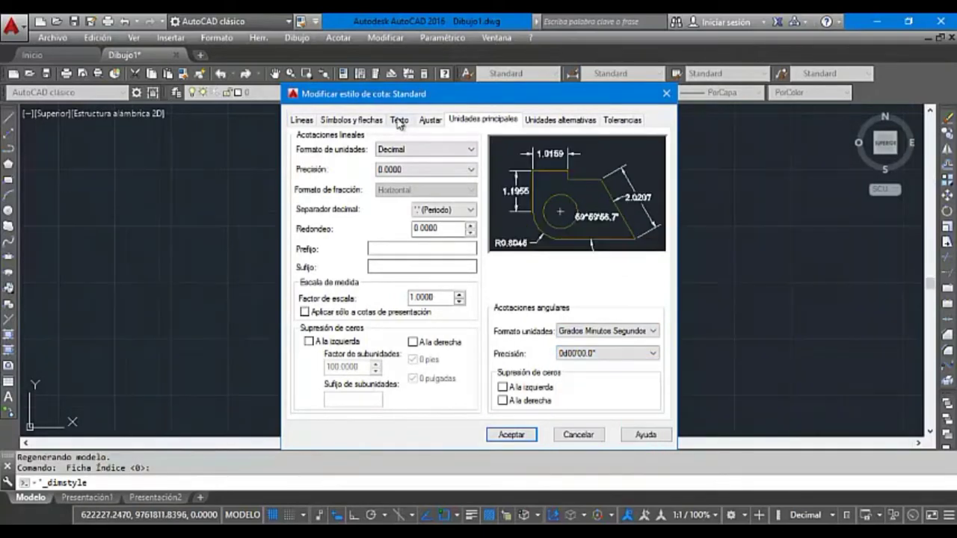
# Change the text height of the Standard dimension style, accept the modifications and close the style manager.
pyautogui.click(399, 120)
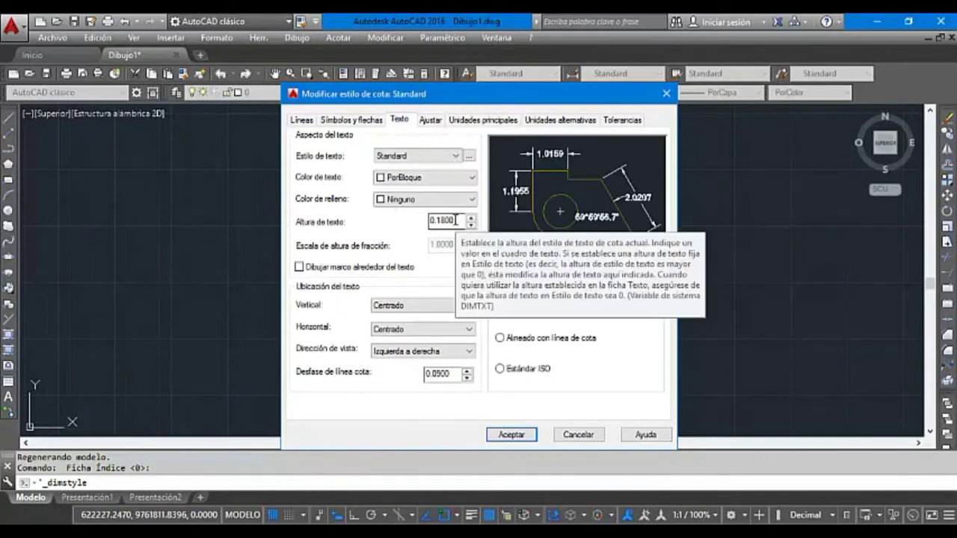
pyautogui.moveTo(464, 220); pyautogui.dragTo(423, 228)
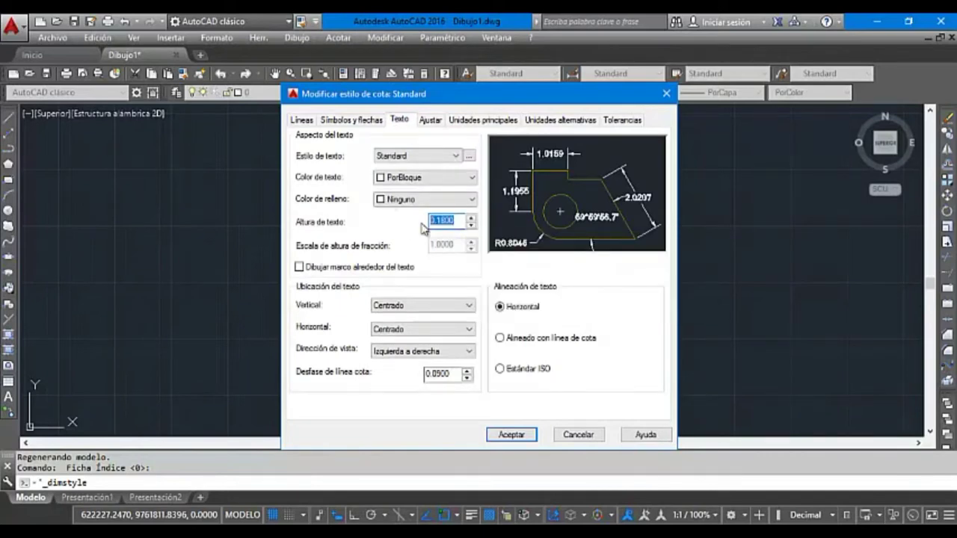
pyautogui.press('BackSpace')
pyautogui.click(511, 433)
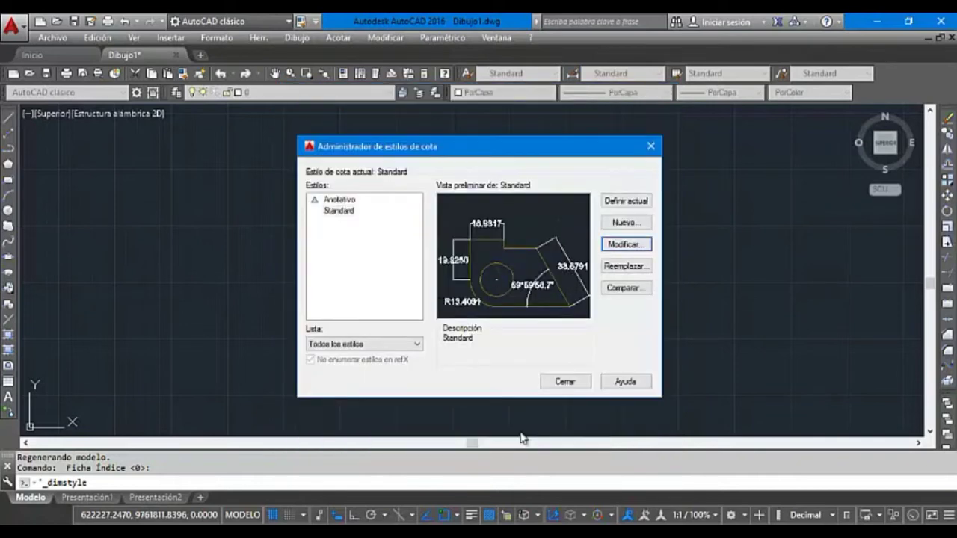
pyautogui.click(563, 383)
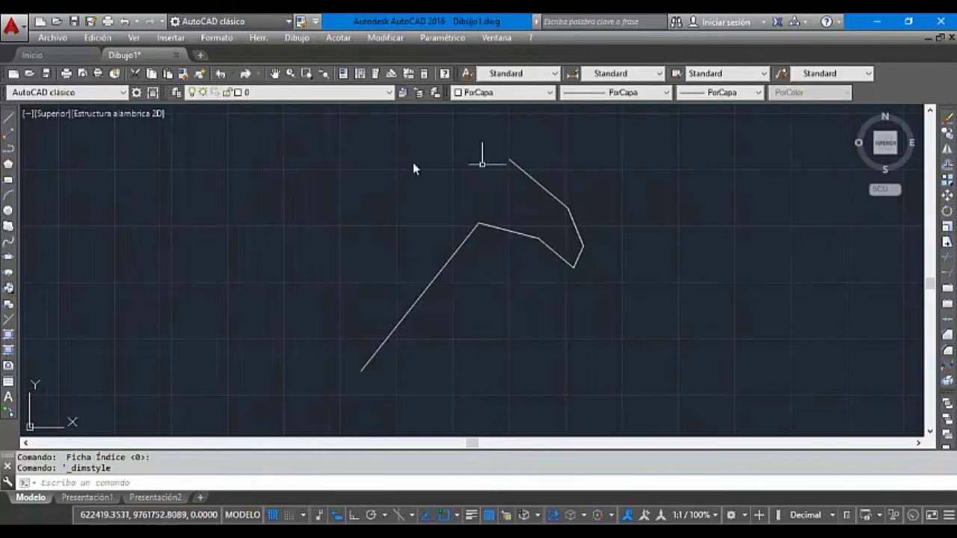
# Place a point marker on the upper end of the traverse and copy it to all the other vertices.
pyautogui.write('_po')
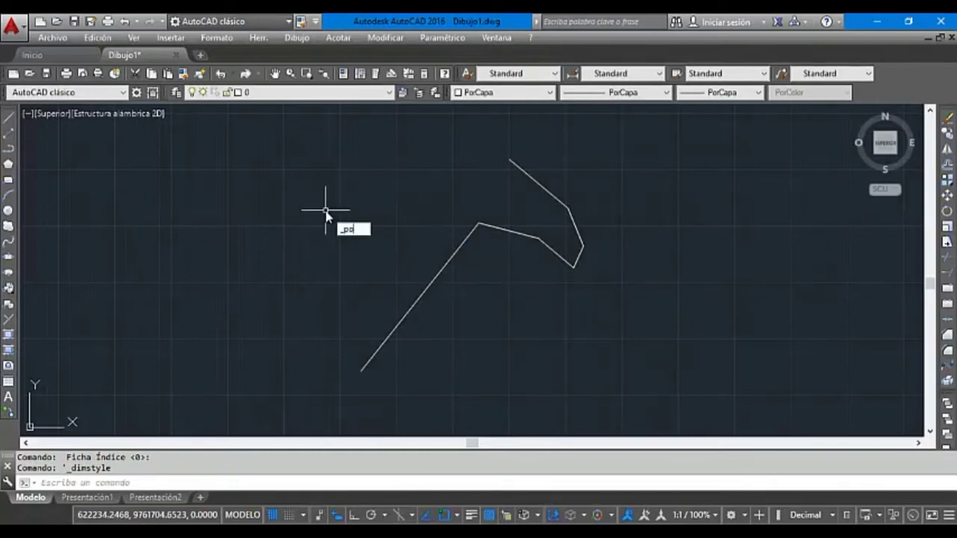
pyautogui.write('int')
pyautogui.press('Return')
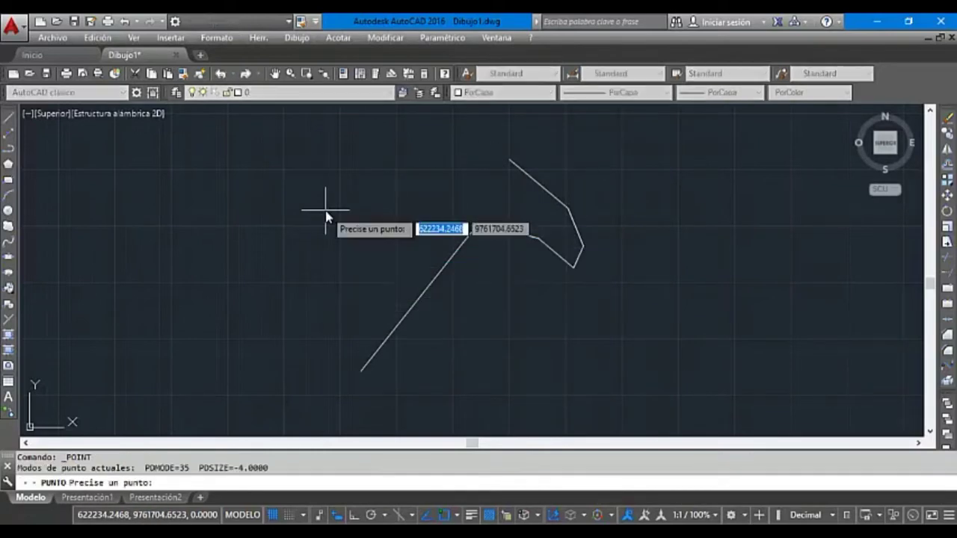
pyautogui.click(510, 161)
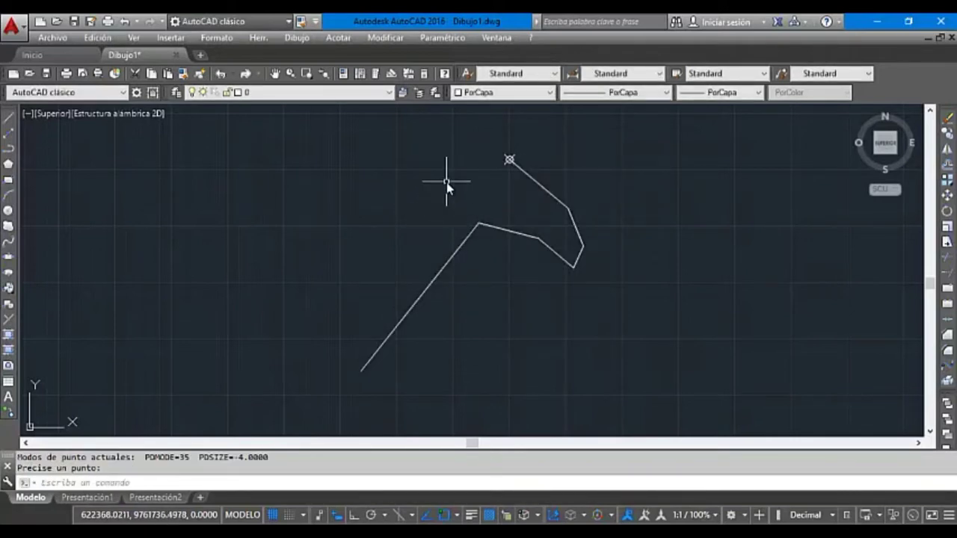
pyautogui.write('int')
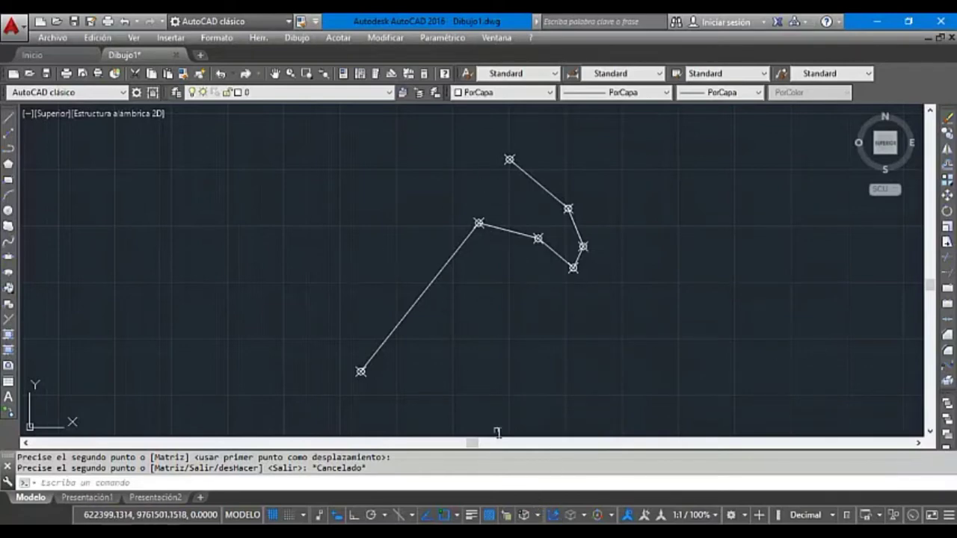
# Switch to the Curva Circular Horizontal workbook in Excel and examine the Raio and AC input cells.
pyautogui.moveTo(497, 537)
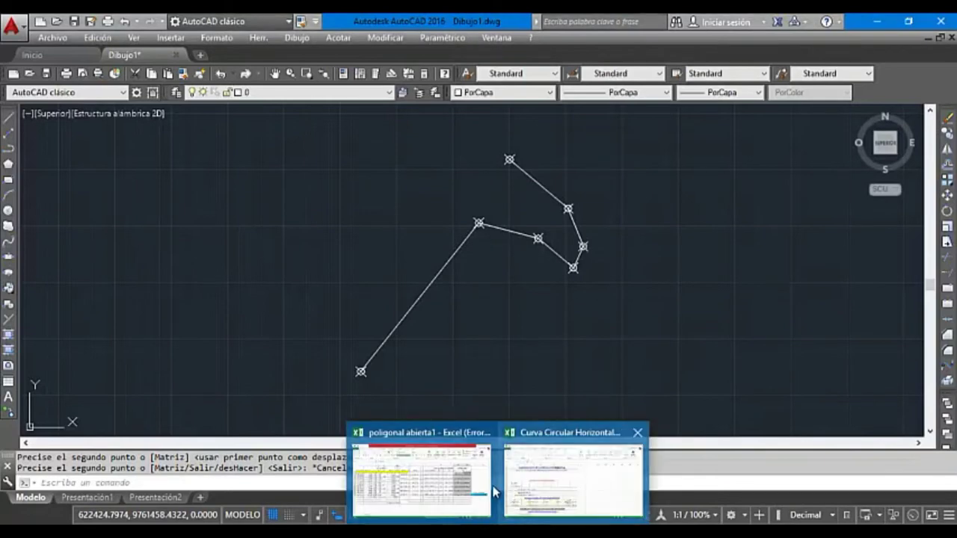
pyautogui.click(560, 478)
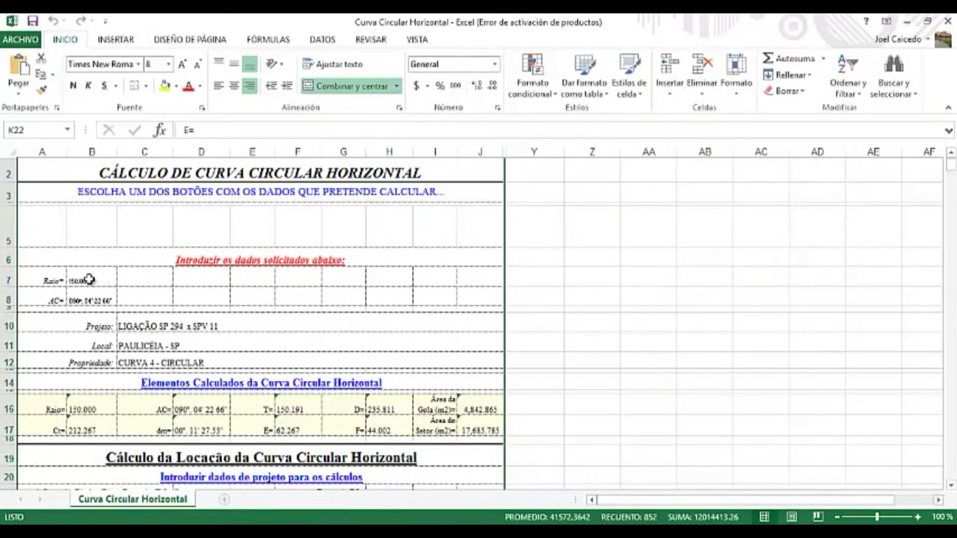
pyautogui.click(101, 280)
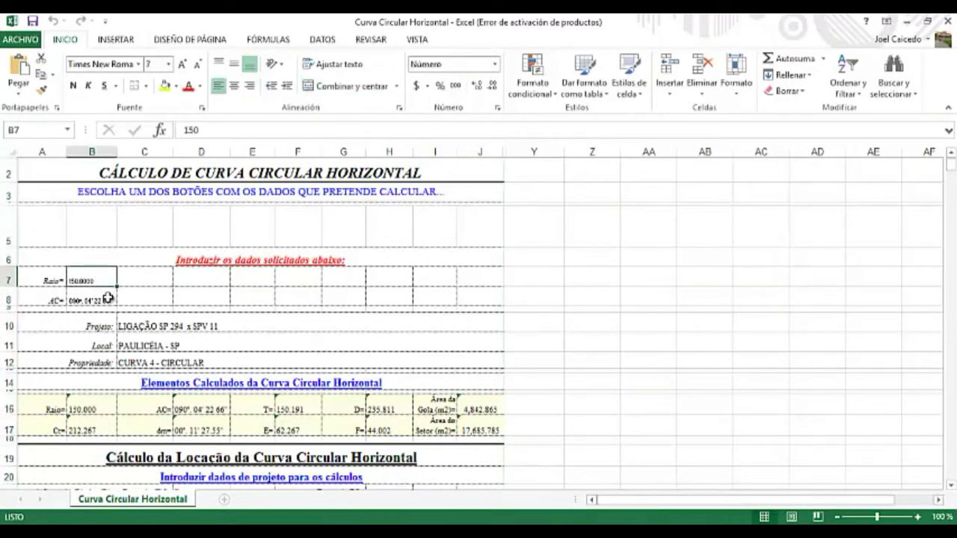
pyautogui.click(100, 301)
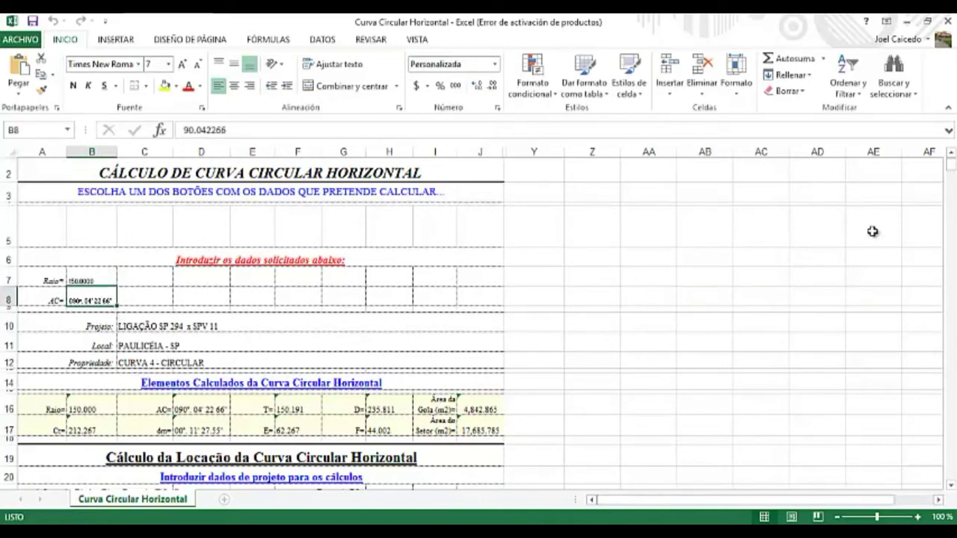
# Review the PC-PI azimuth, PC station, arc interval and PI coordinate inputs, and the calculated tangent T.
pyautogui.scroll(-5, 532, 198)
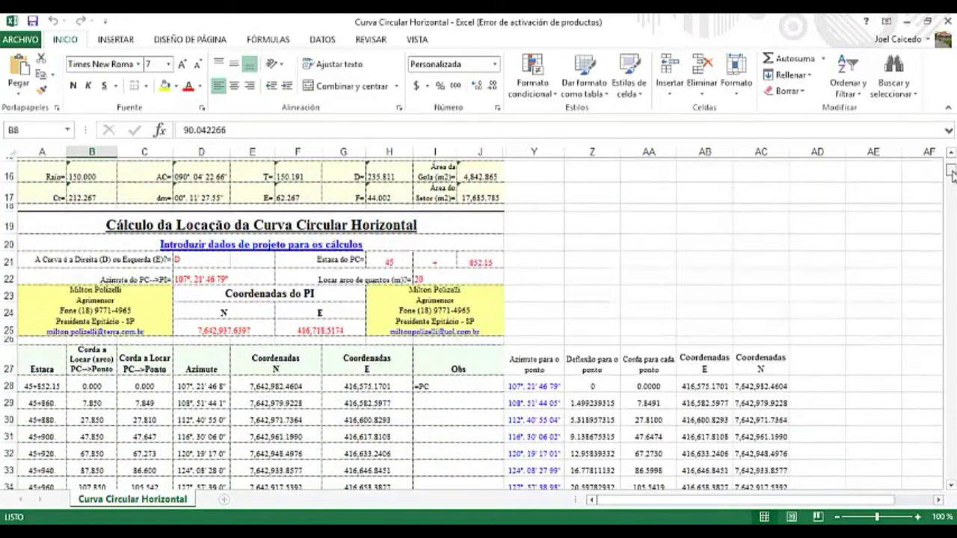
pyautogui.click(236, 278)
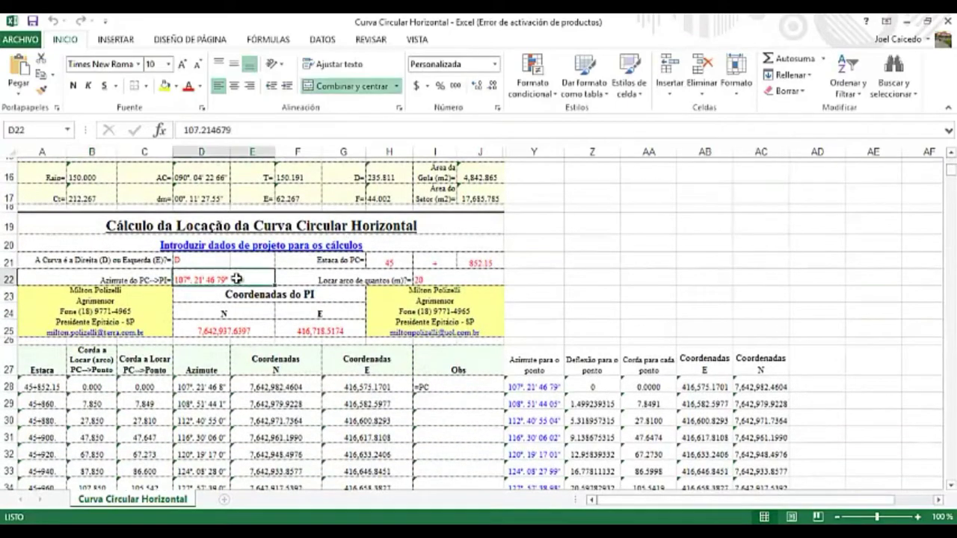
pyautogui.click(393, 260)
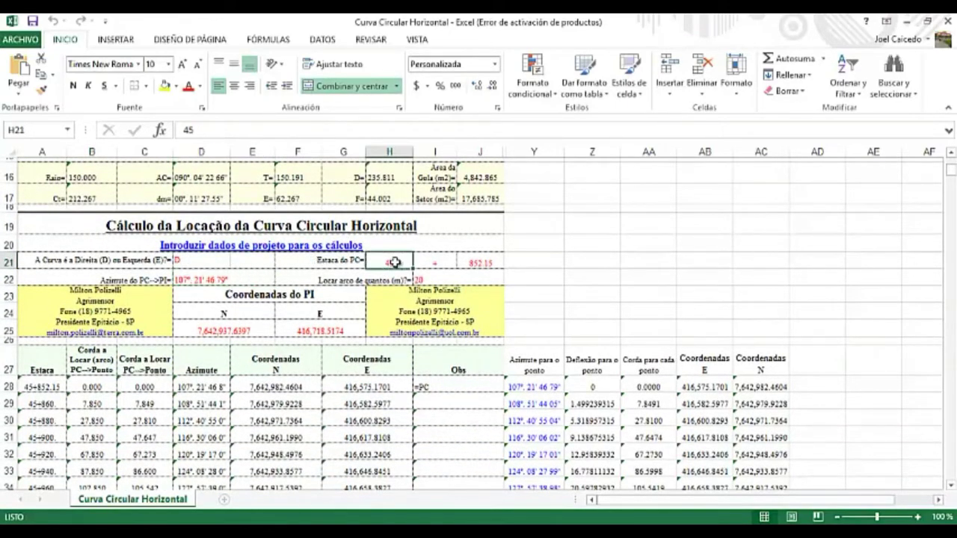
pyautogui.click(476, 262)
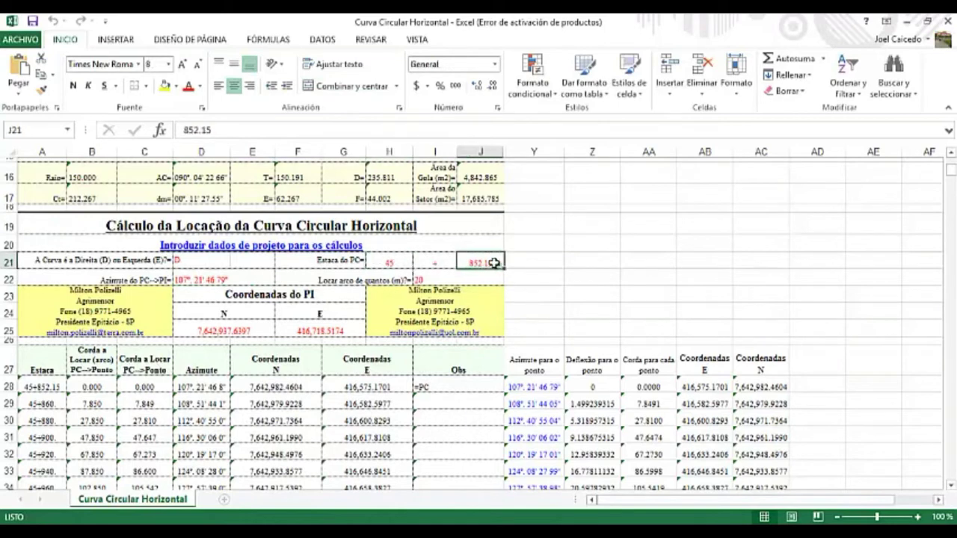
pyautogui.click(437, 278)
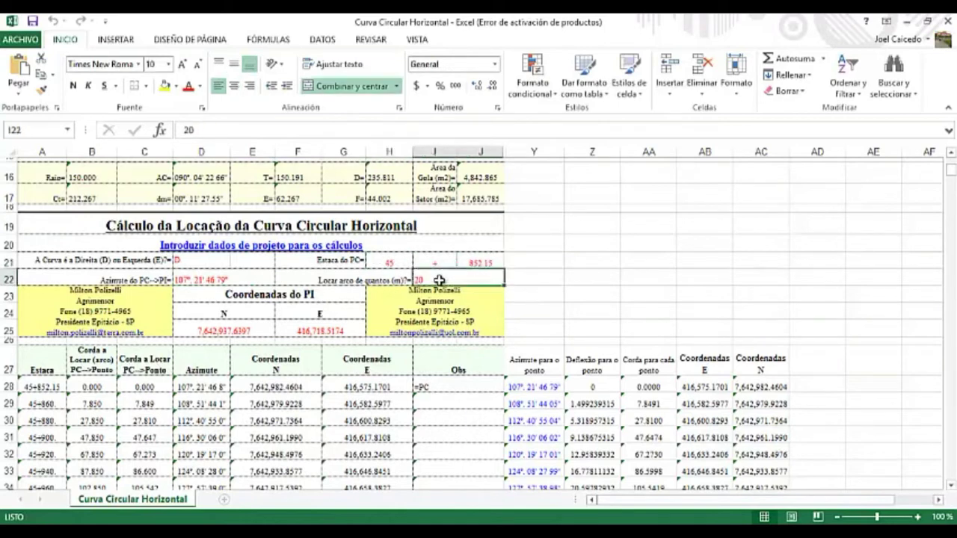
pyautogui.click(320, 330)
pyautogui.click(211, 327)
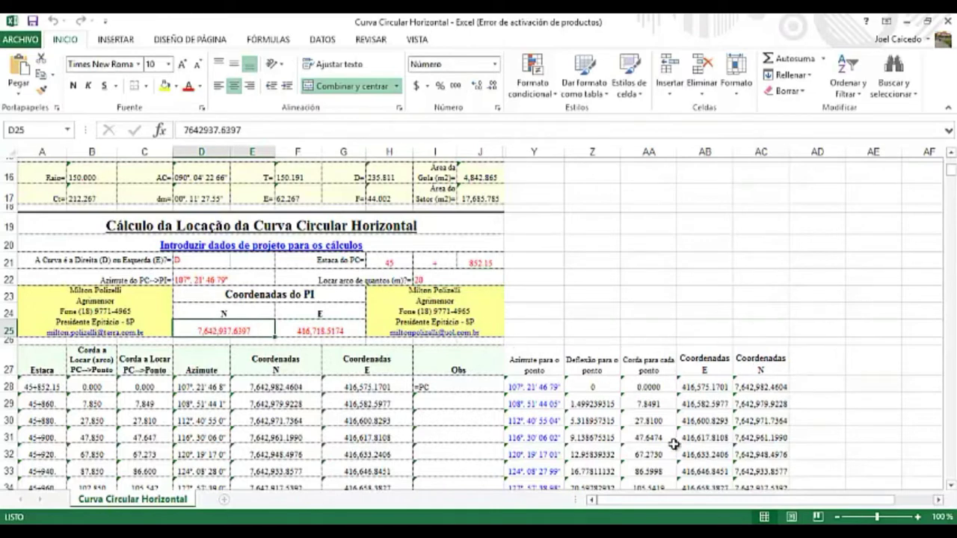
pyautogui.click(950, 153)
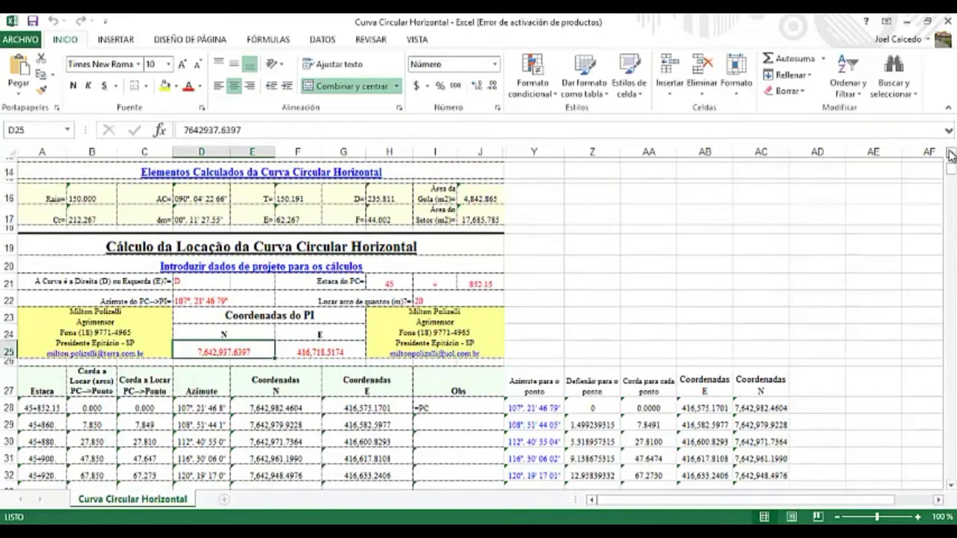
pyautogui.click(301, 198)
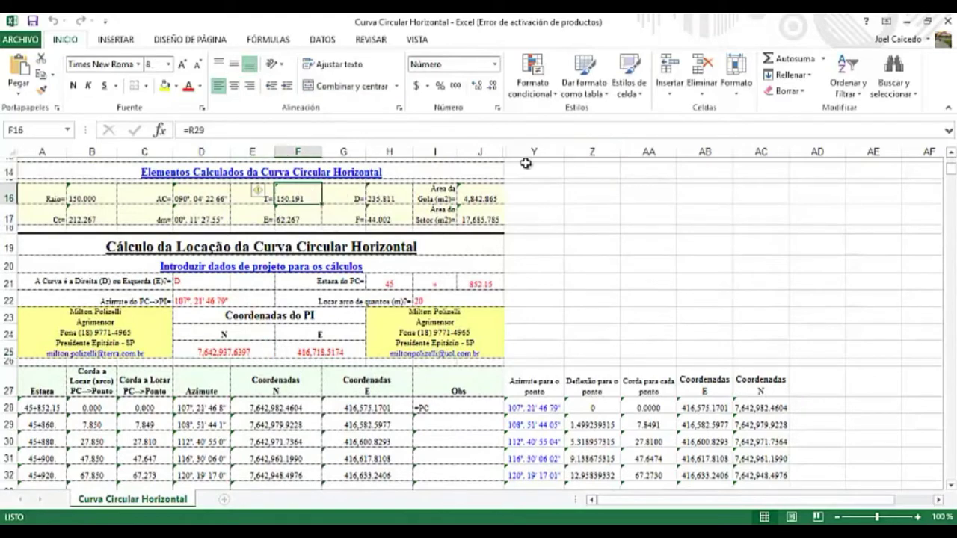
# Set the curve's Raio in cell B7 to 50.
pyautogui.scroll(4, 950, 168)
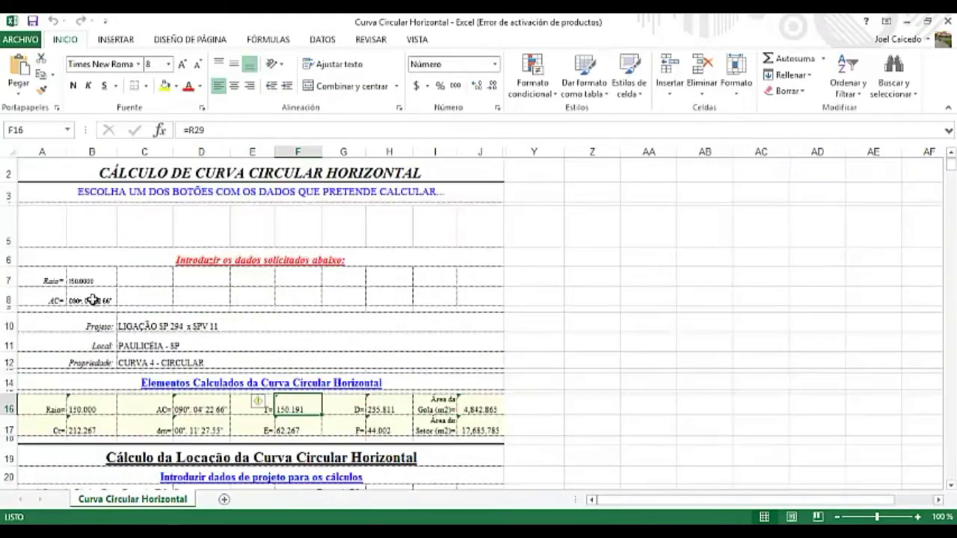
pyautogui.doubleClick(94, 280)
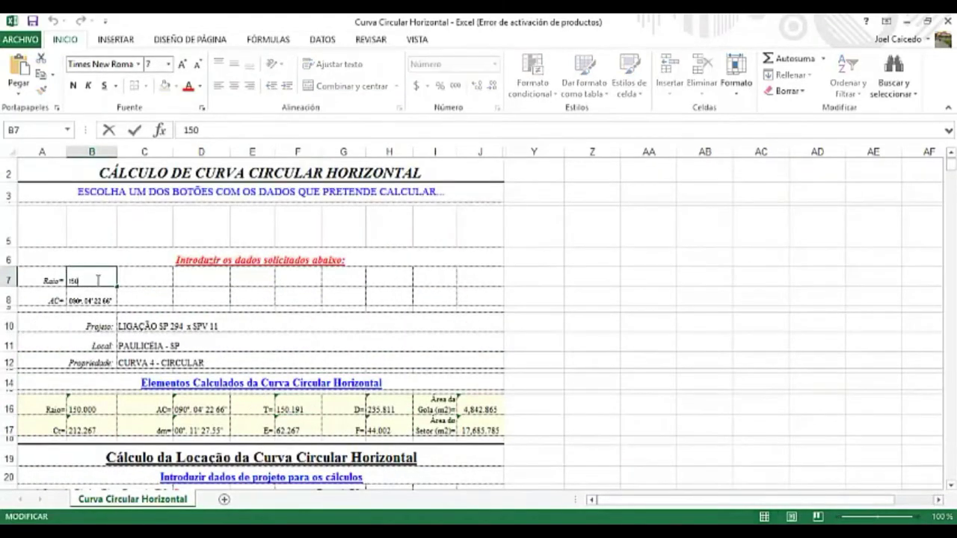
pyautogui.press('BackSpace')
pyautogui.press('BackSpace')
pyautogui.press('Return')
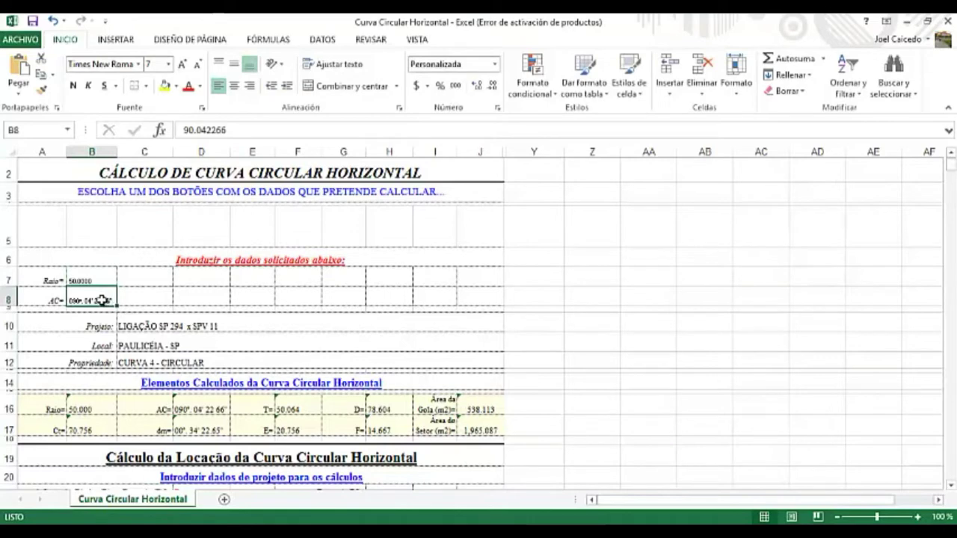
# Open the AC angle cell B8 for editing and switch back to AutoCAD.
pyautogui.doubleClick(102, 299)
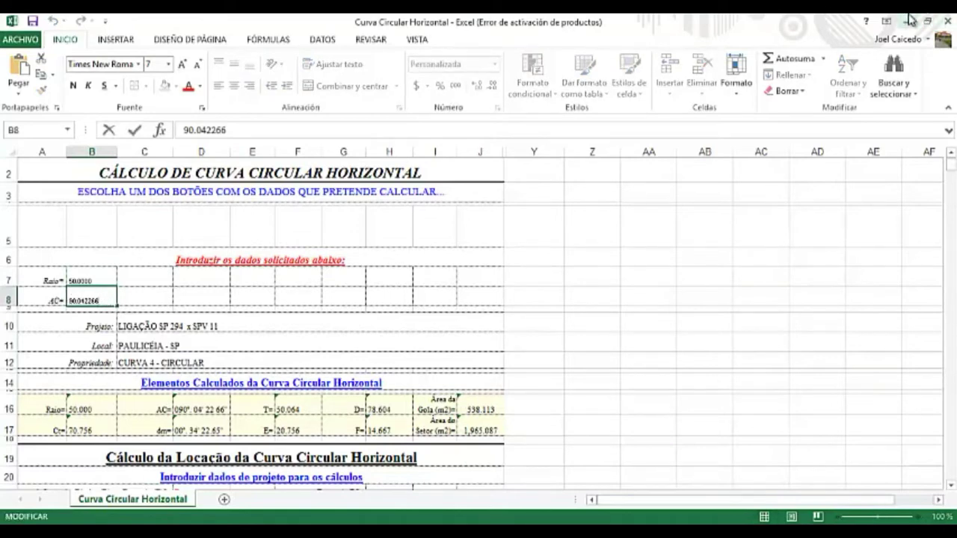
pyautogui.click(909, 21)
pyautogui.click(909, 21)
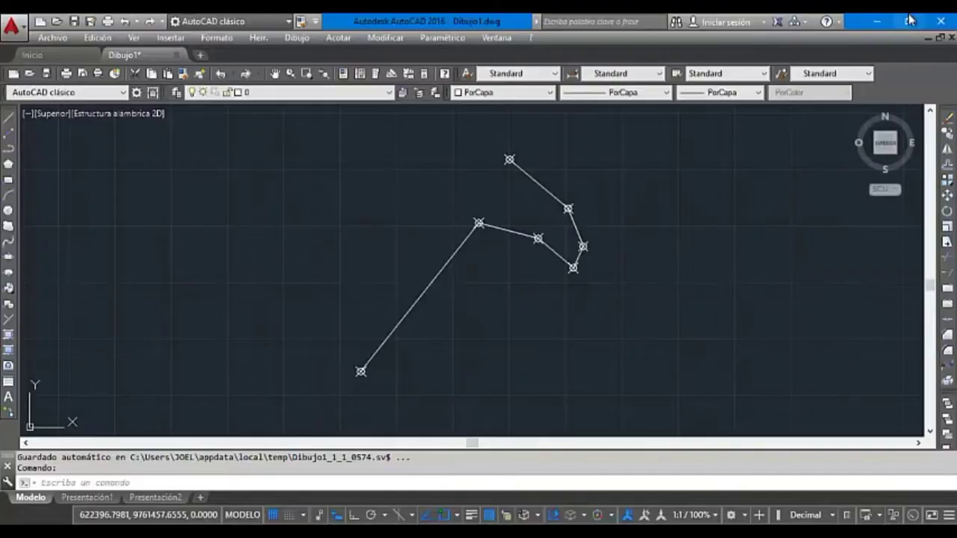
# Zoom in with a window on the second vertex from the traverse's upper end.
pyautogui.write('z')
pyautogui.press('Return')
pyautogui.write('v')
pyautogui.press('Return')
pyautogui.click(558, 200)
pyautogui.click(581, 222)
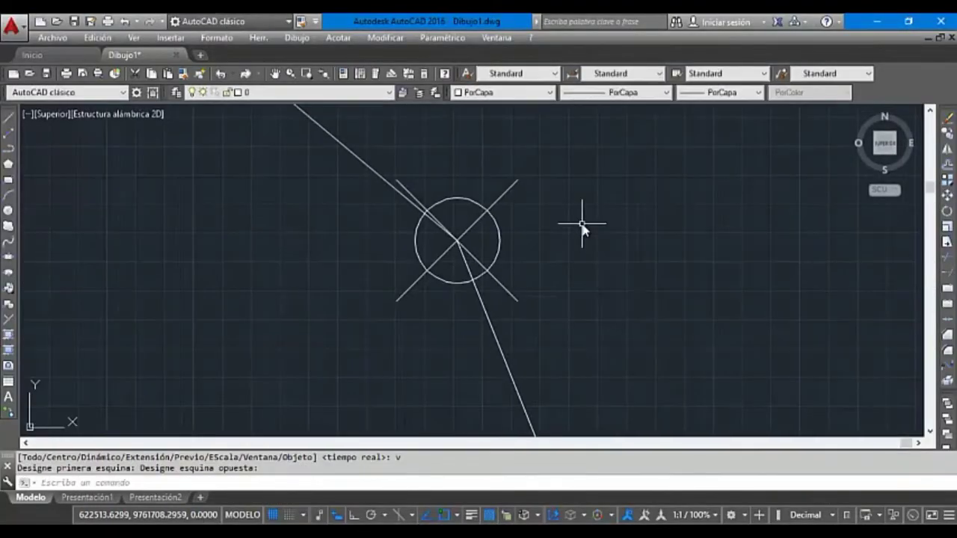
pyautogui.click(584, 234)
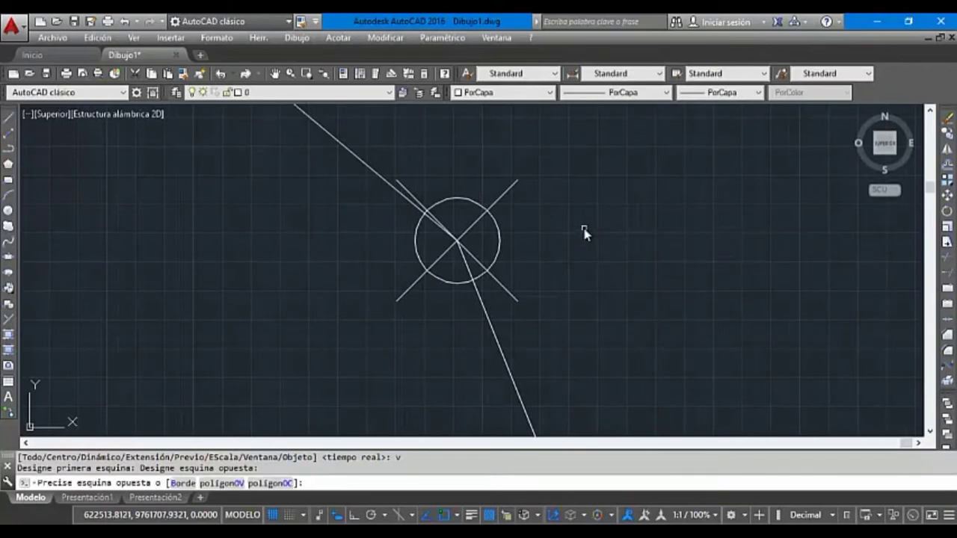
pyautogui.rightClick(584, 230)
pyautogui.click(620, 346)
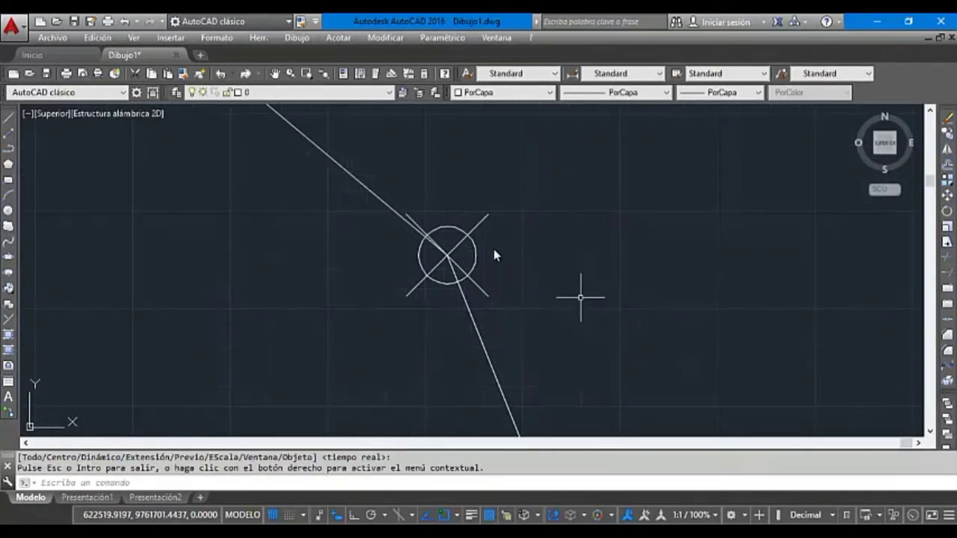
pyautogui.click(340, 38)
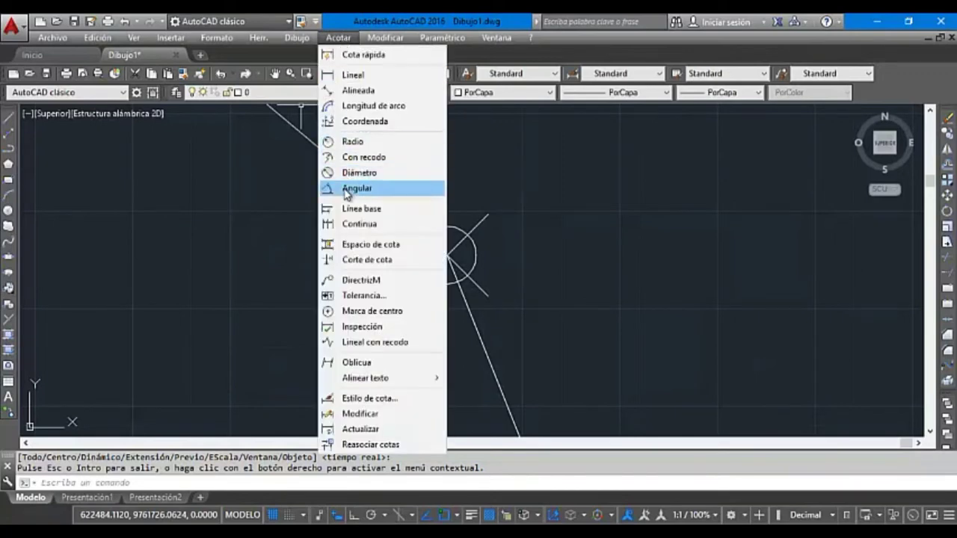
pyautogui.click(377, 189)
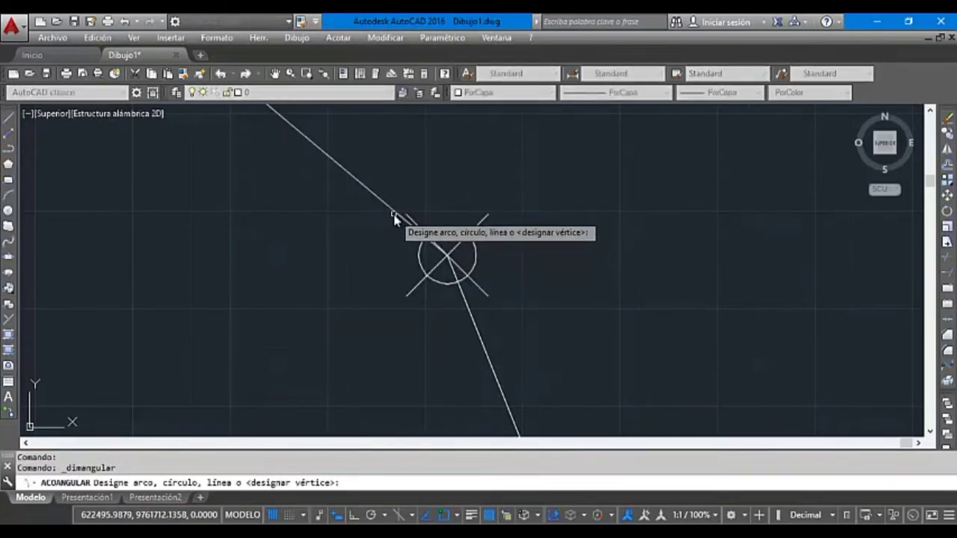
pyautogui.click(393, 215)
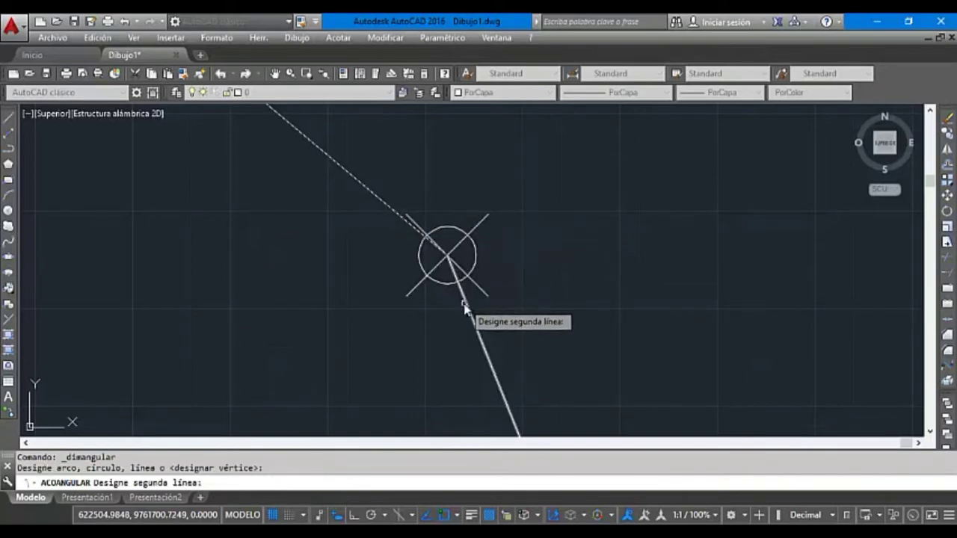
pyautogui.press('Escape')
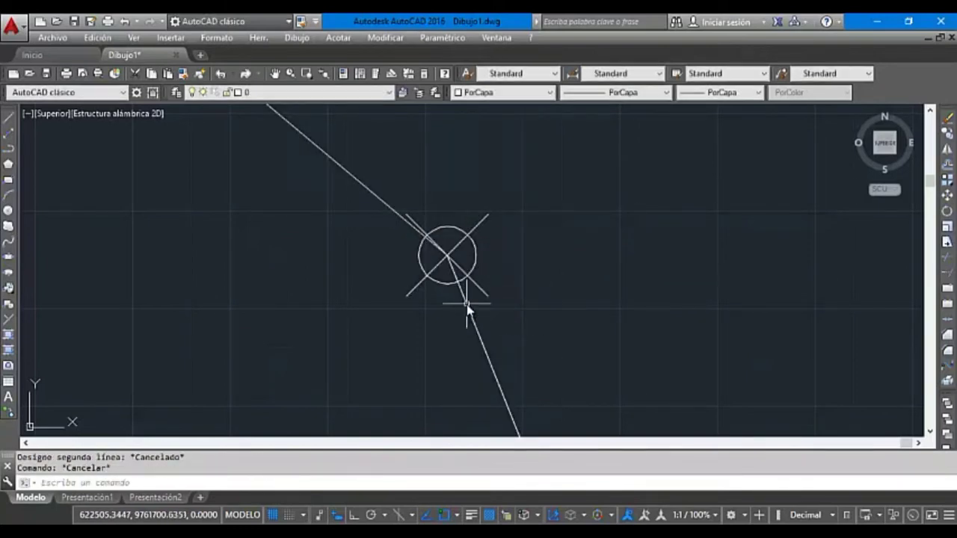
pyautogui.press('Escape')
# Set the drawing units' angle type to Gra/Min/Seg with precision 0d00'00.0" and angles measured clockwise.
pyautogui.click(224, 38)
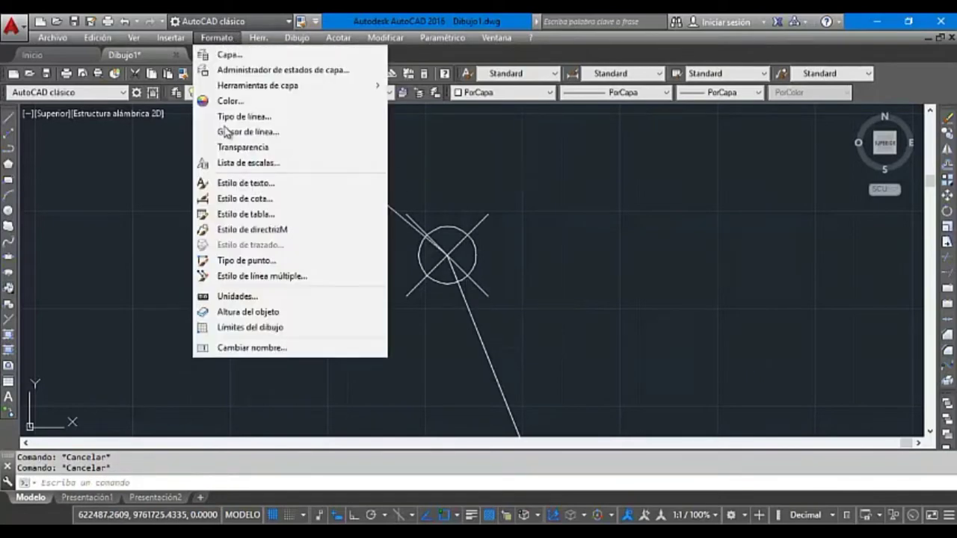
pyautogui.click(234, 296)
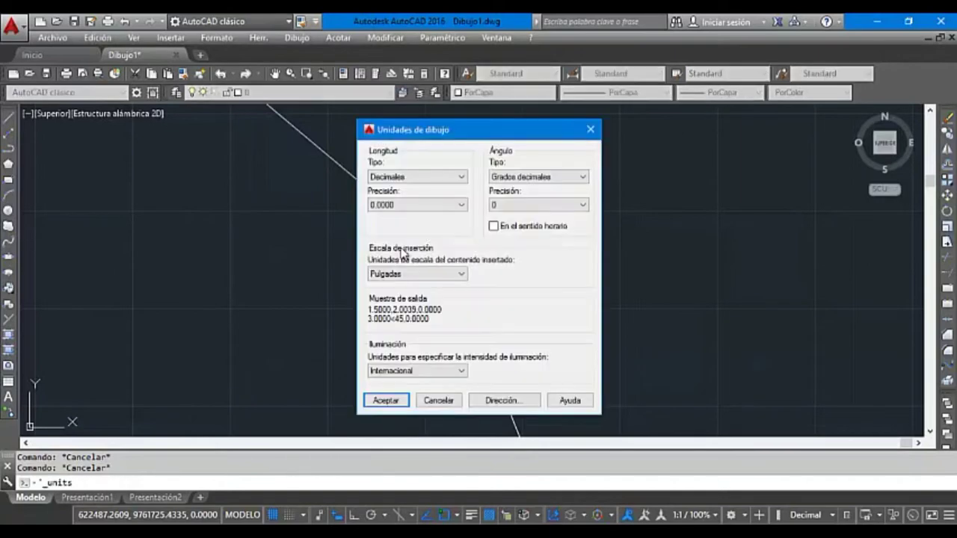
pyautogui.click(580, 177)
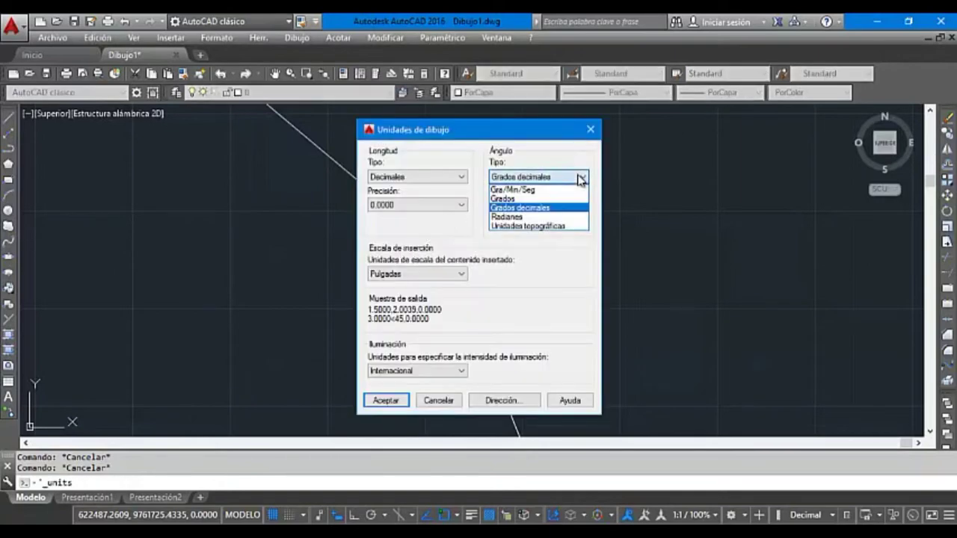
pyautogui.click(537, 190)
pyautogui.click(560, 207)
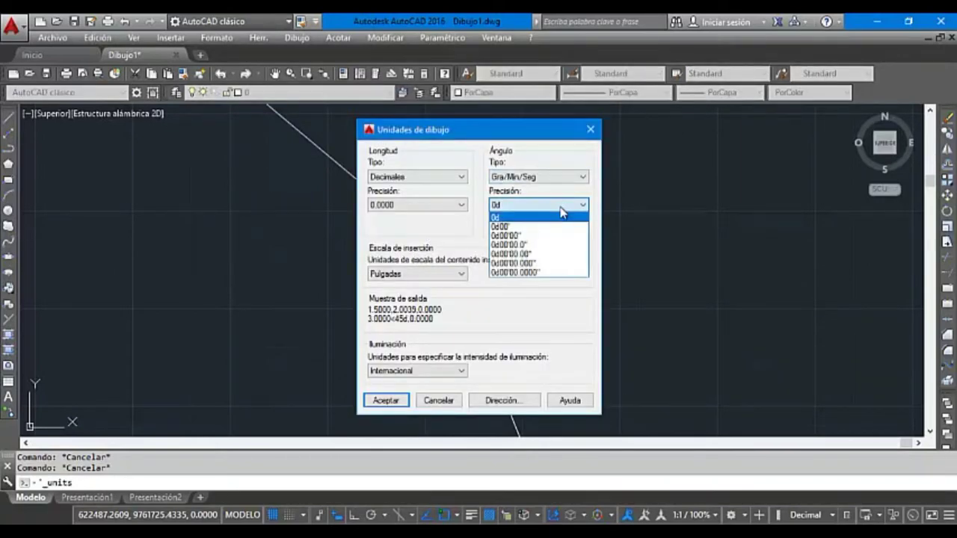
pyautogui.click(528, 244)
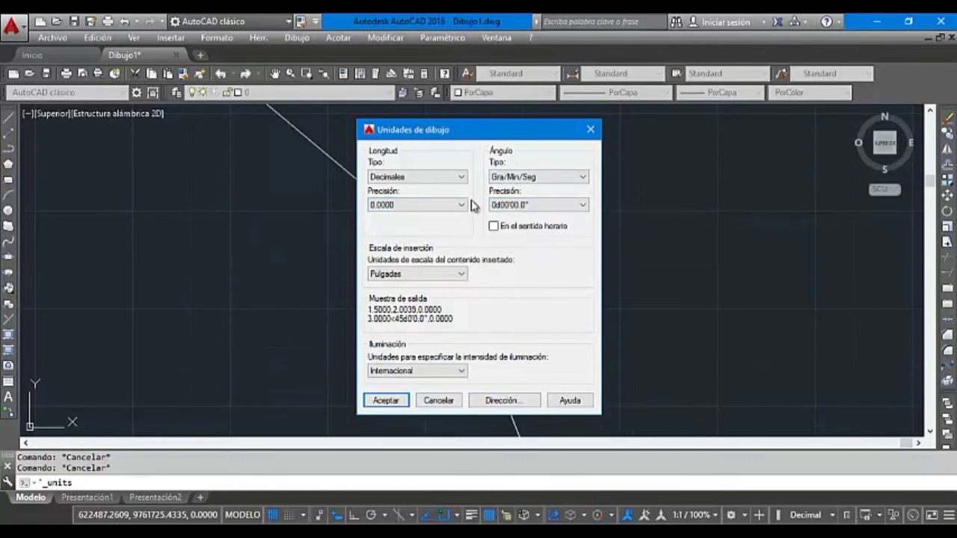
pyautogui.click(494, 226)
# Set the units' base angle to Otro with 270d0'0.0", taken from the vertex straight up to north, and accept the unit settings.
pyautogui.click(500, 401)
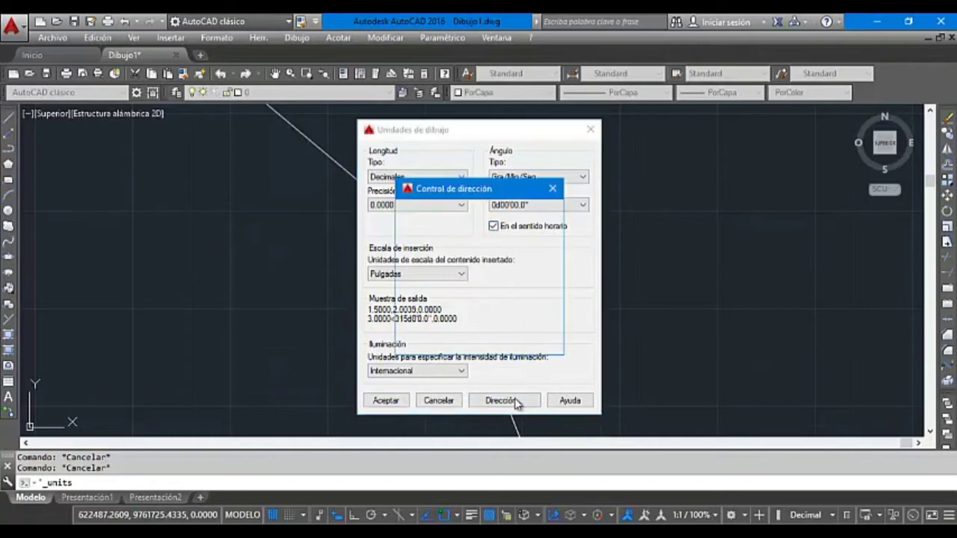
pyautogui.click(416, 291)
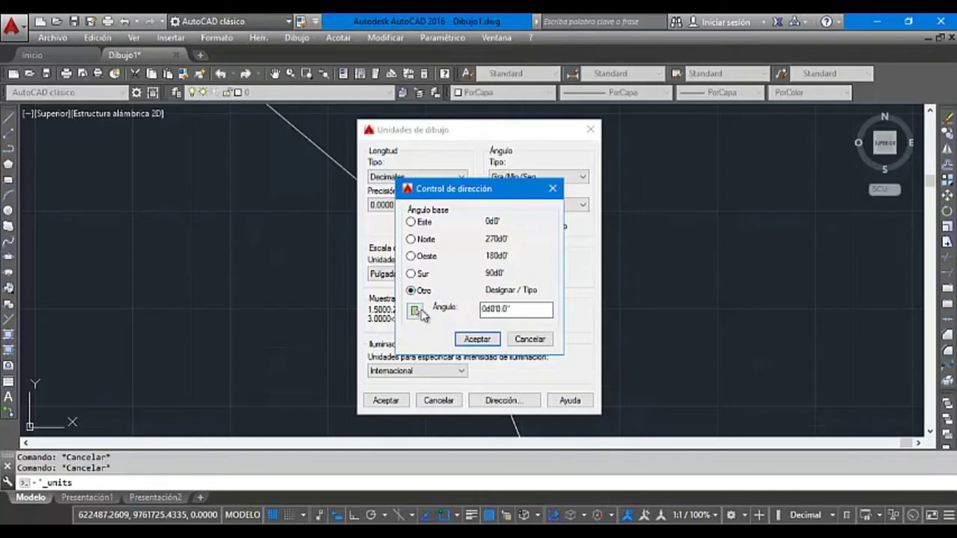
pyautogui.click(416, 311)
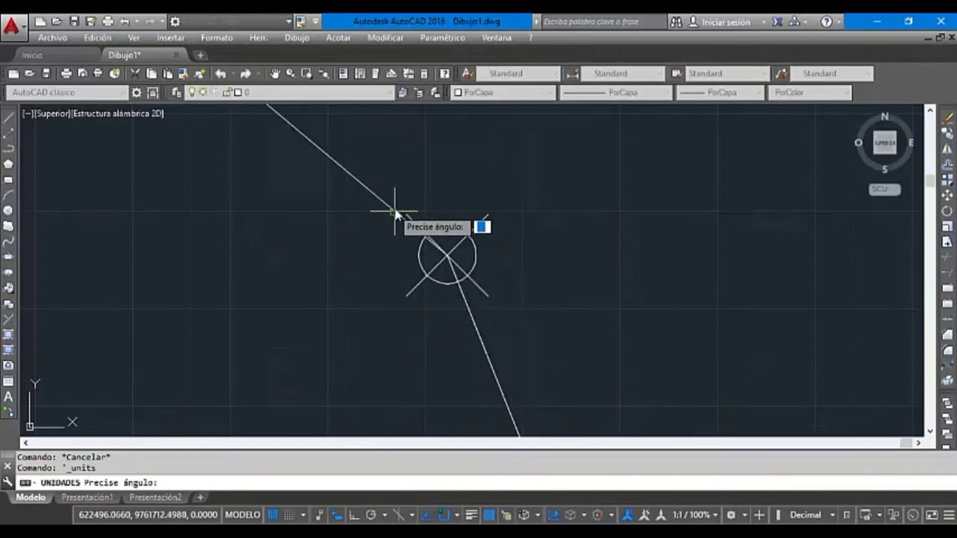
pyautogui.click(448, 257)
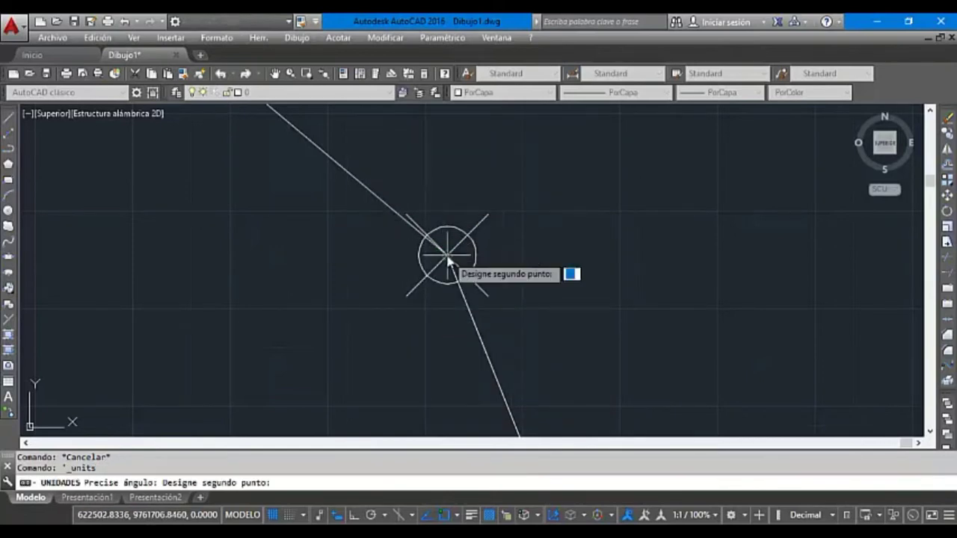
pyautogui.click(449, 130)
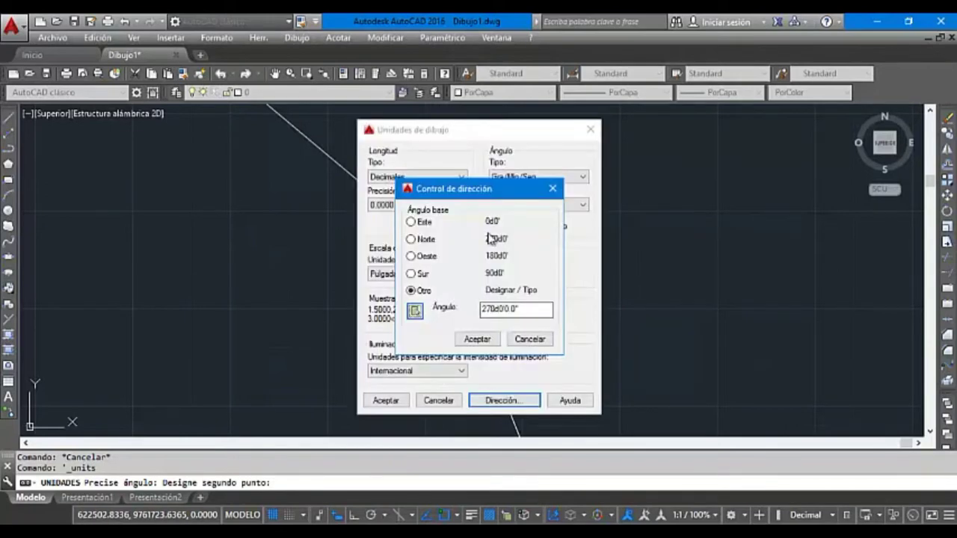
pyautogui.click(479, 340)
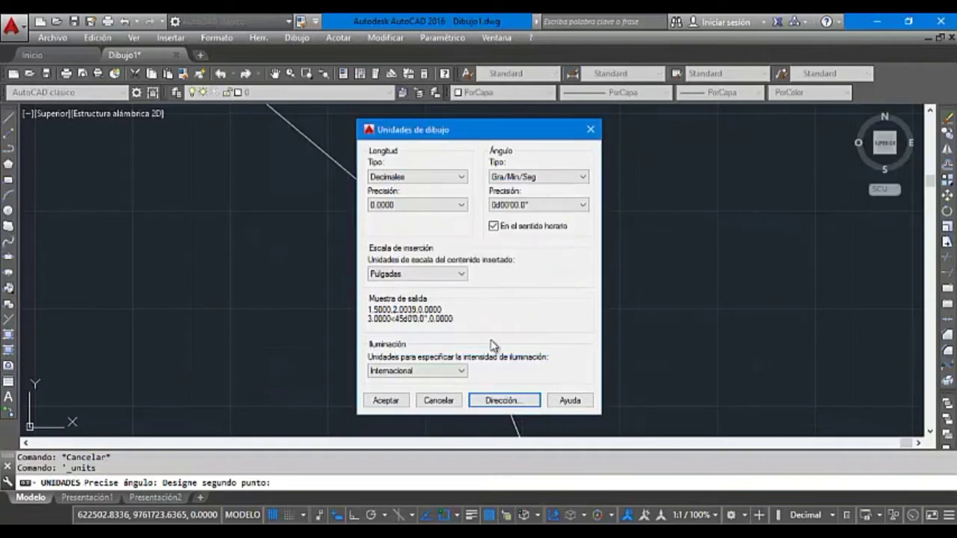
pyautogui.click(385, 400)
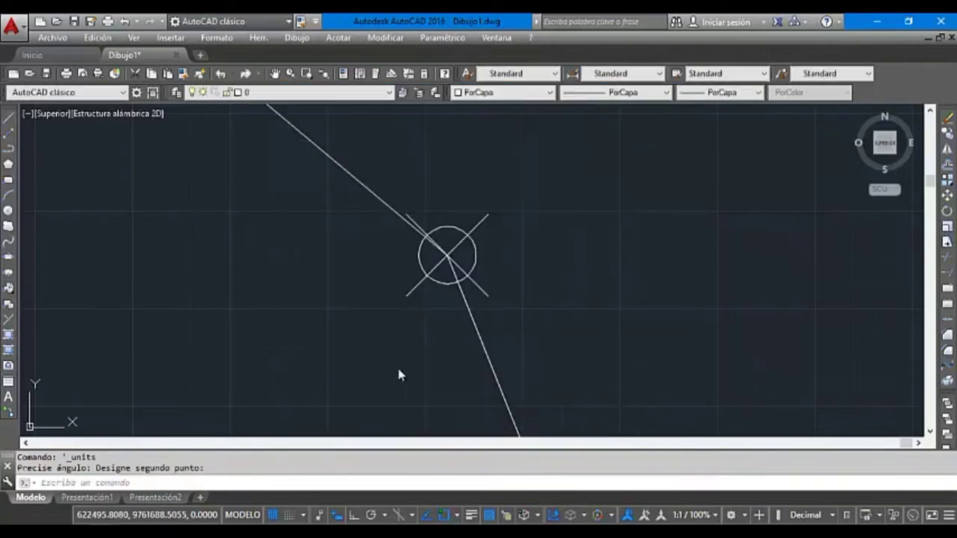
# Add an angular dimension for the deflection angle at the vertex, between the upper line's extension and the lower line.
pyautogui.click(337, 37)
pyautogui.click(374, 189)
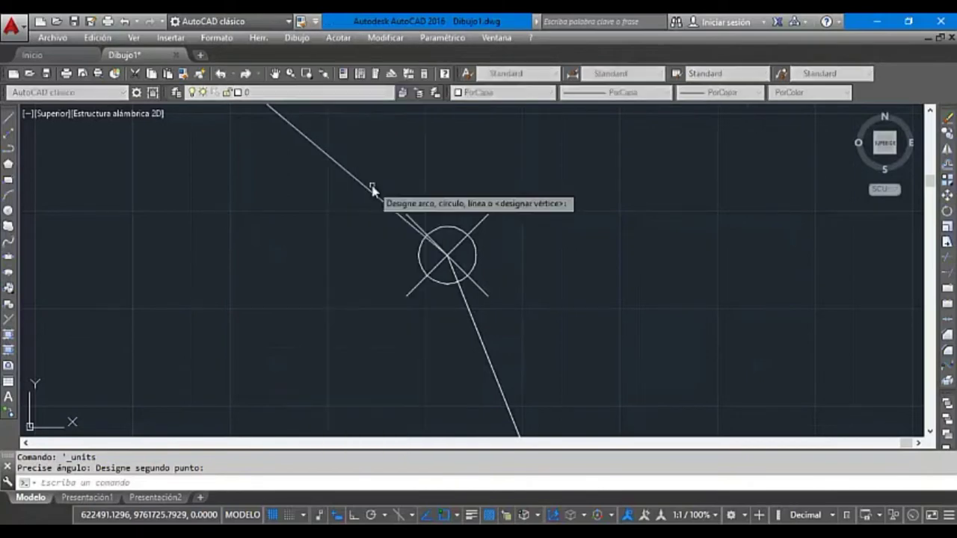
pyautogui.click(390, 211)
pyautogui.click(476, 329)
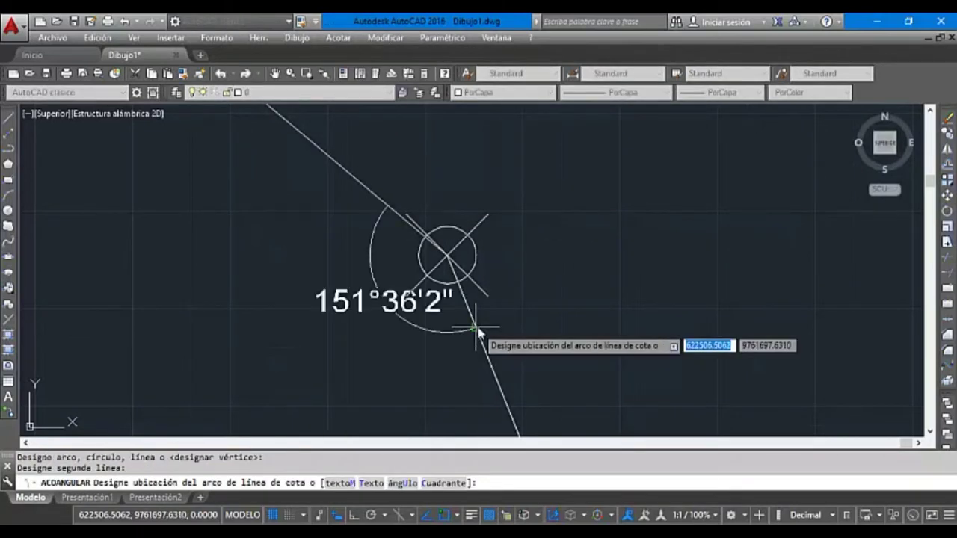
pyautogui.click(581, 405)
# Move the deflection angle dimension's text onto its arc between the two lines.
pyautogui.rightClick(624, 342)
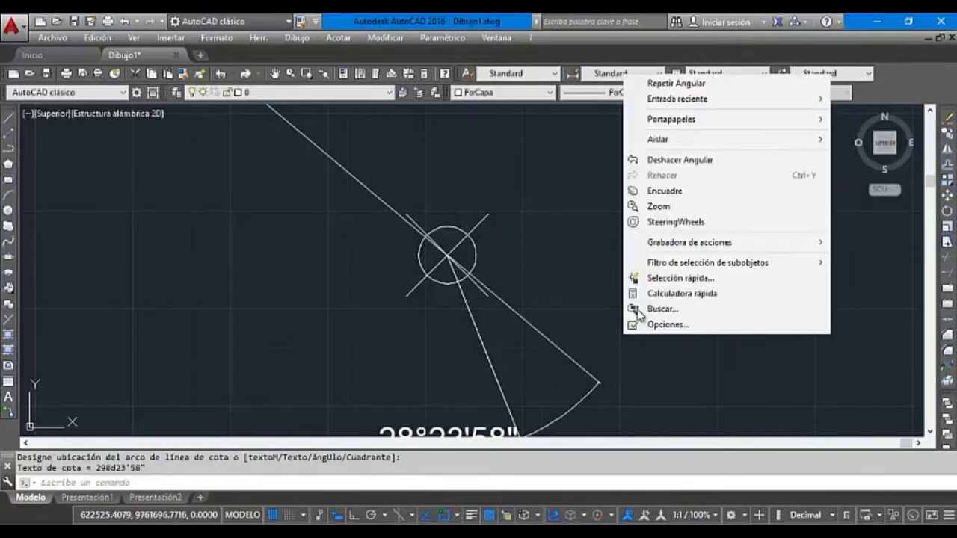
pyautogui.click(658, 204)
pyautogui.moveTo(669, 214)
pyautogui.mouseDown()
pyautogui.moveTo(662, 363)
pyautogui.moveTo(619, 282)
pyautogui.mouseUp()
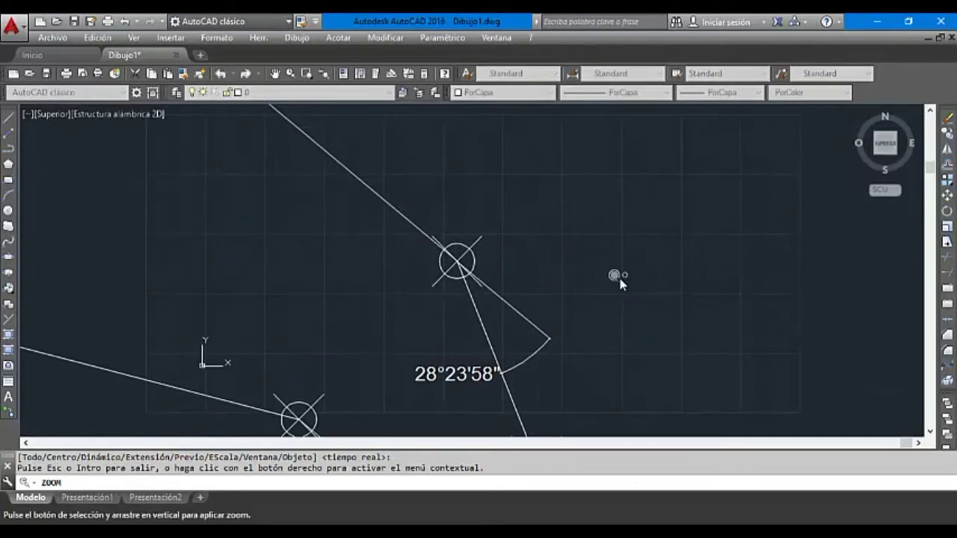
pyautogui.press('Escape')
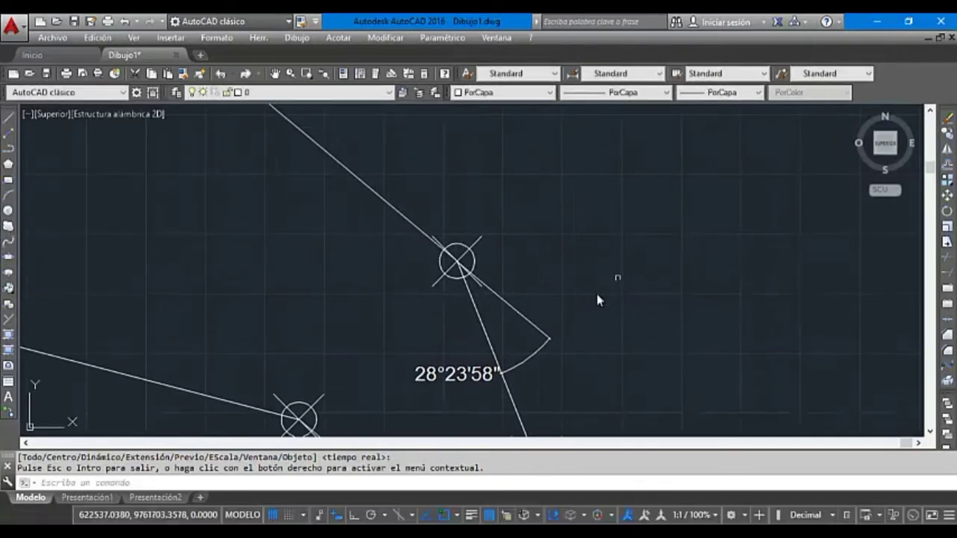
pyautogui.click(447, 374)
pyautogui.click(454, 377)
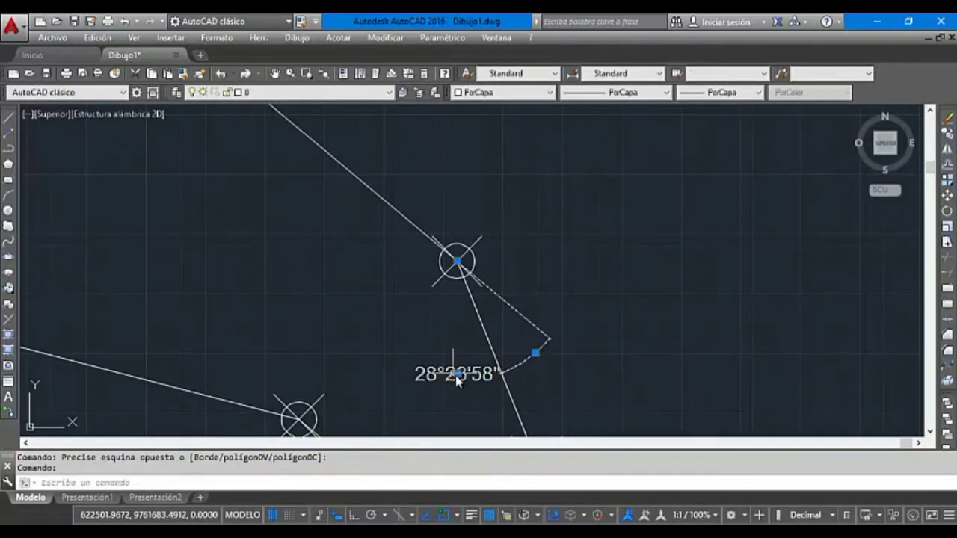
pyautogui.click(457, 374)
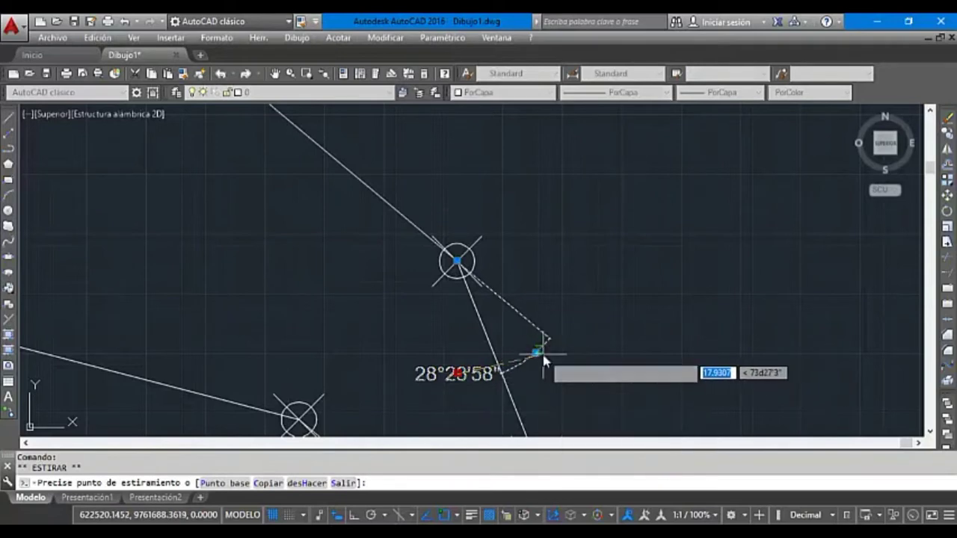
pyautogui.press('Escape')
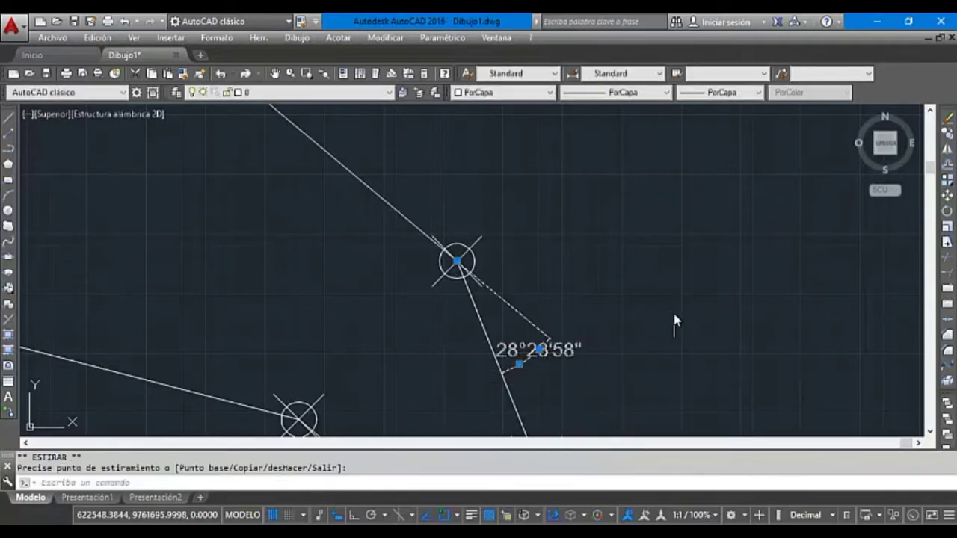
pyautogui.press('Escape')
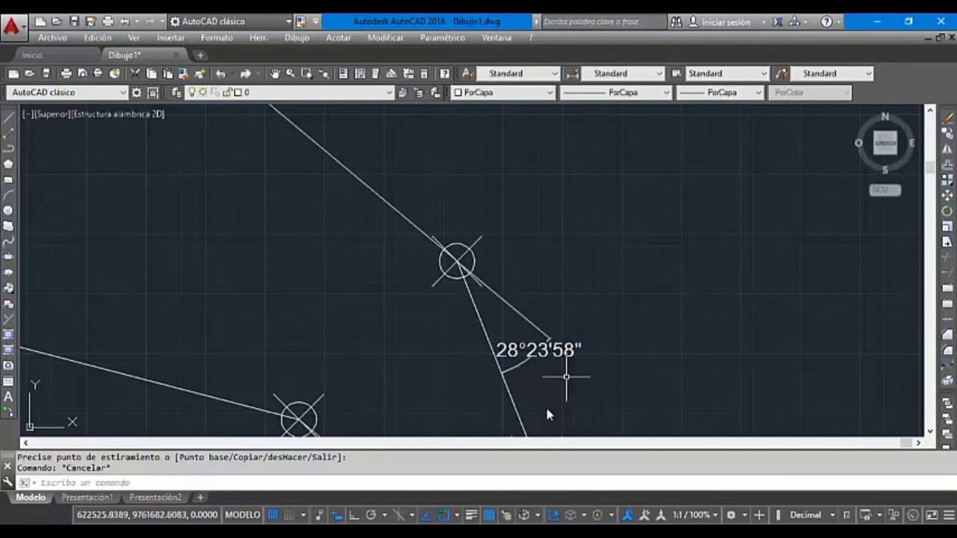
# Switch to the Curva Circular Horizontal workbook in Excel and set the AC angle in cell B8 to 28.2358.
pyautogui.moveTo(508, 523)
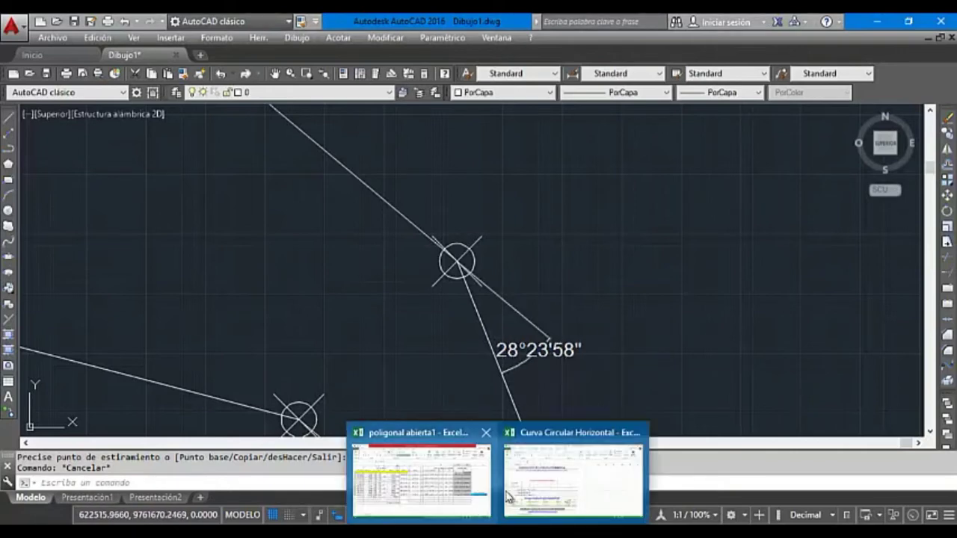
pyautogui.click(540, 483)
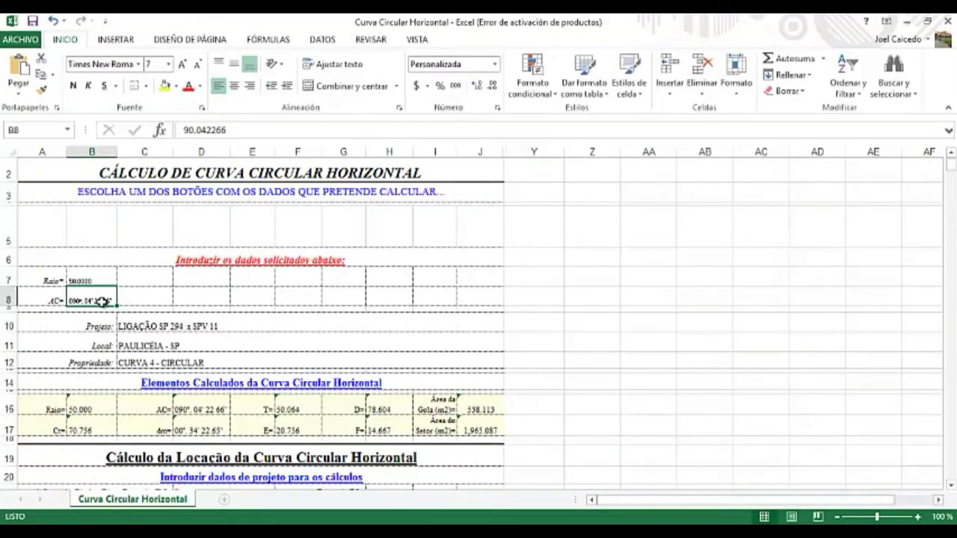
pyautogui.click(194, 130)
pyautogui.press('BackSpace')
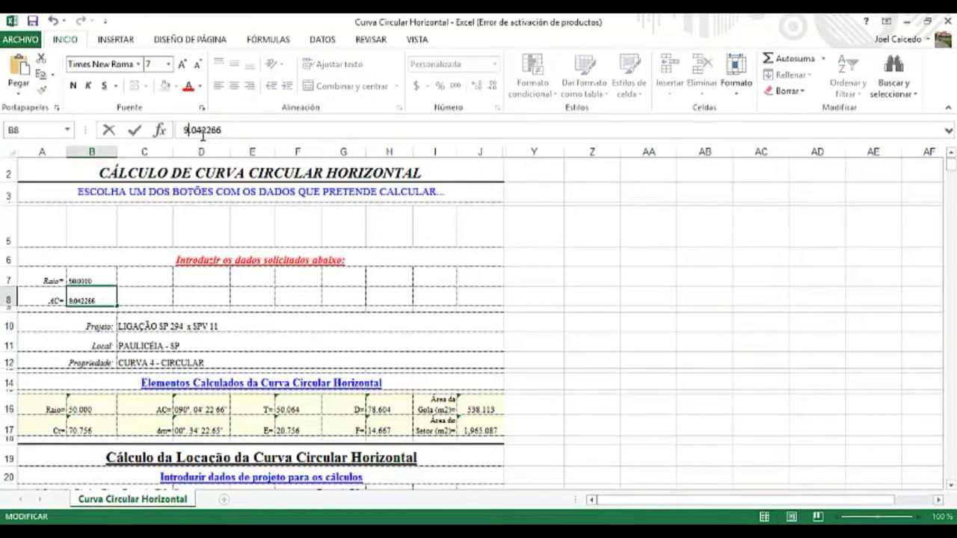
pyautogui.write('28')
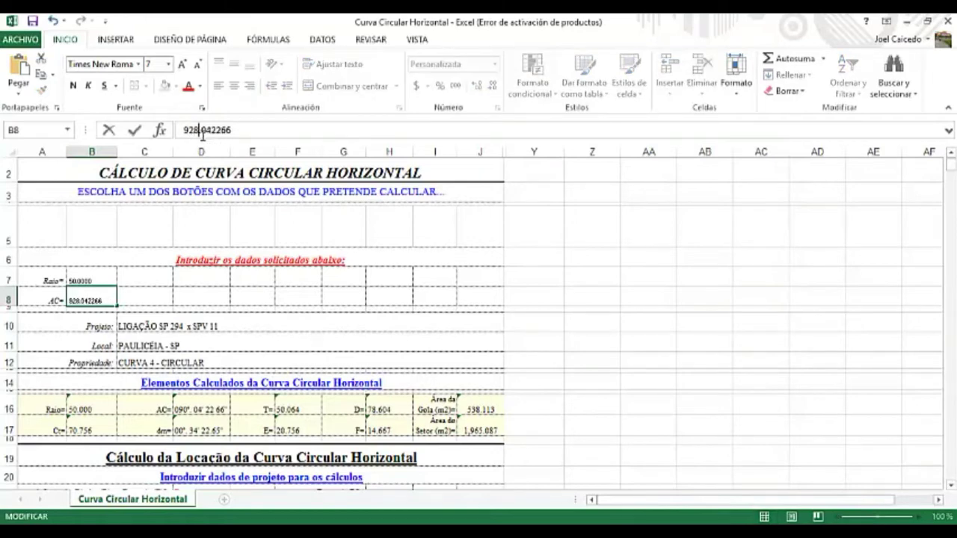
pyautogui.press('BackSpace')
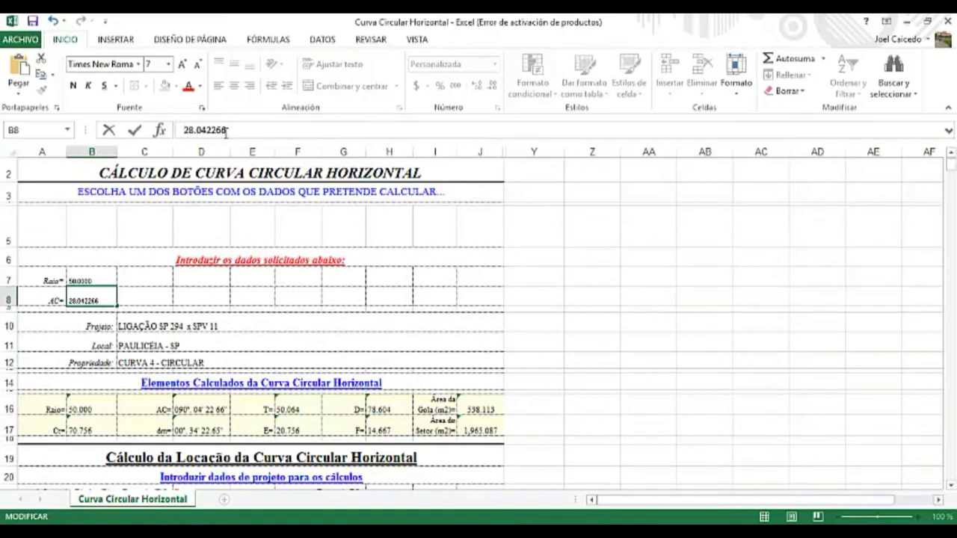
pyautogui.moveTo(225, 133); pyautogui.dragTo(196, 131)
pyautogui.write('2358')
pyautogui.press('Return')
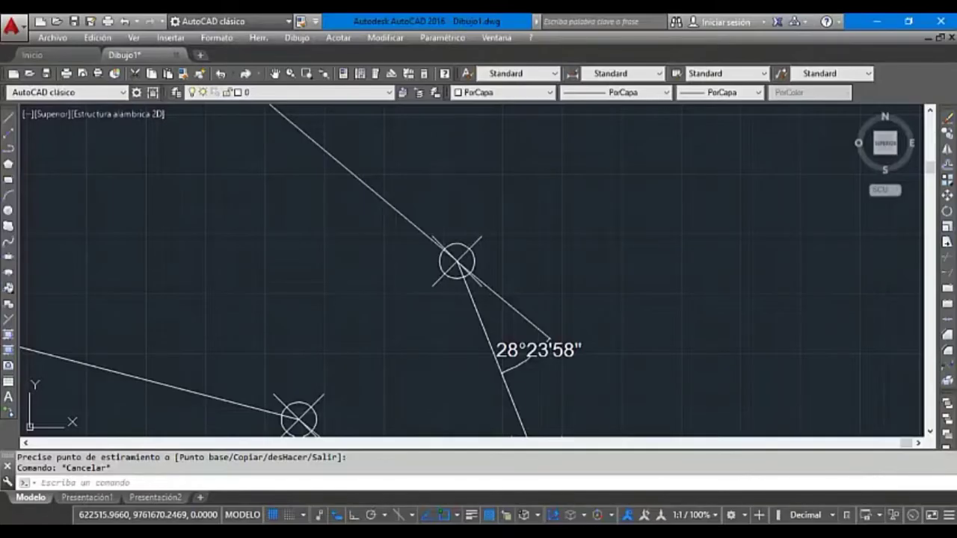
# Read the tangent T in the Excel sheet and, back in AutoCAD, draw a circle of radius 12.652 centred on the vertex.
pyautogui.moveTo(506, 523)
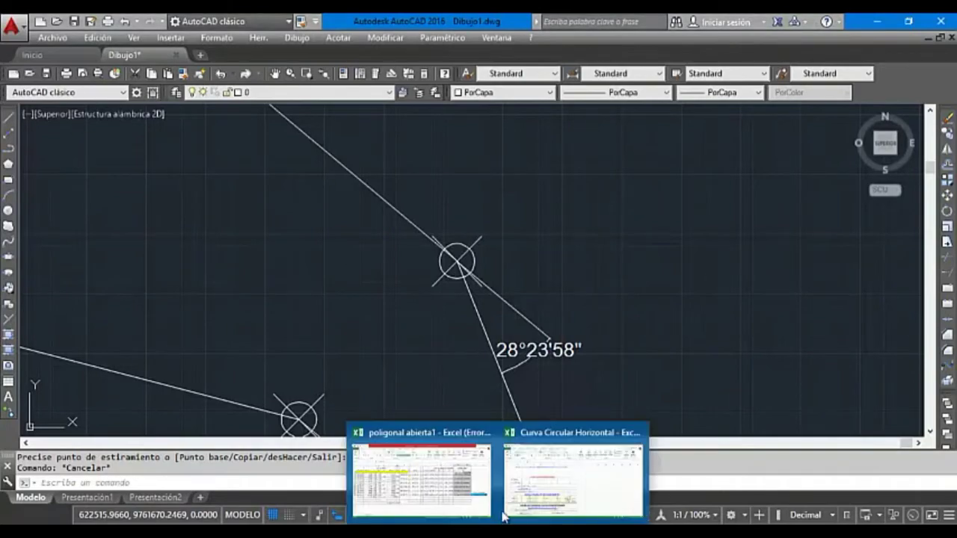
pyautogui.click(541, 492)
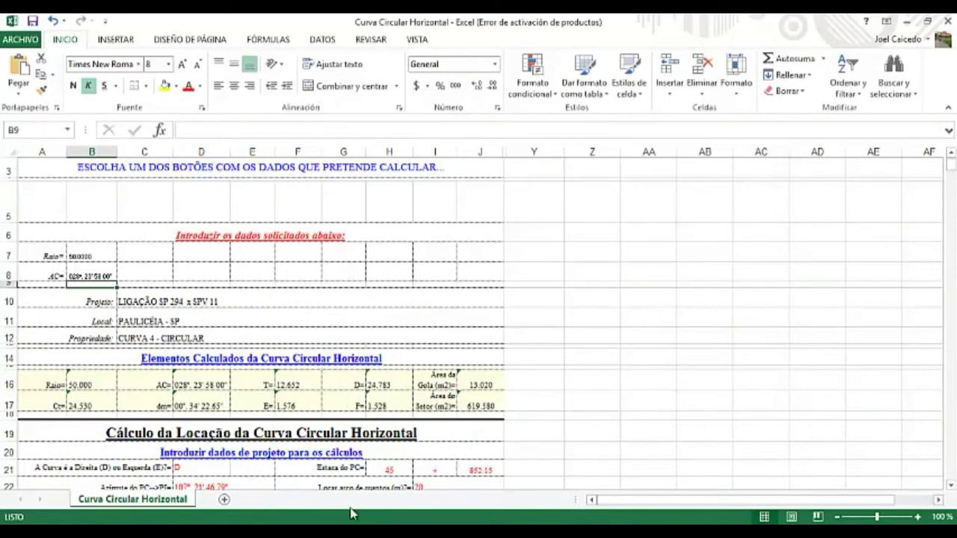
pyautogui.click(303, 387)
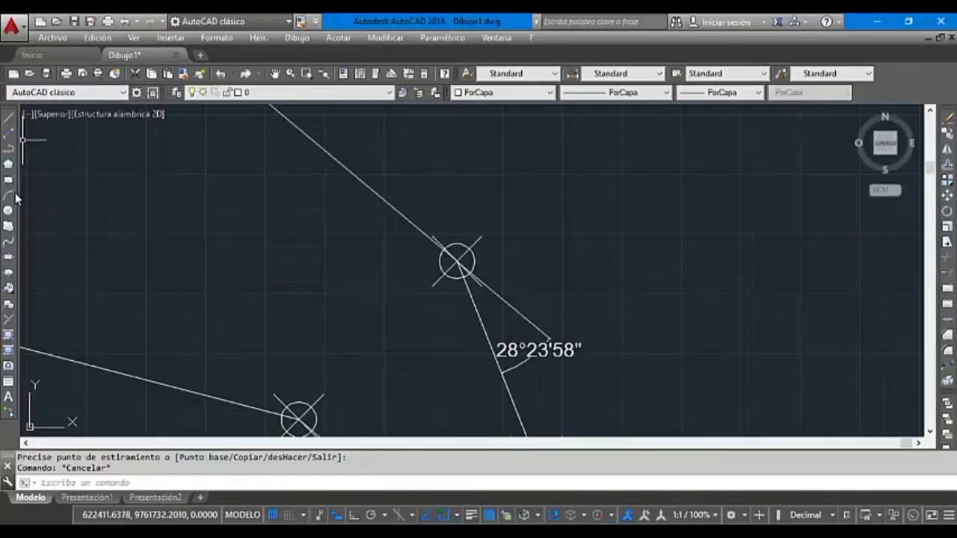
pyautogui.click(9, 212)
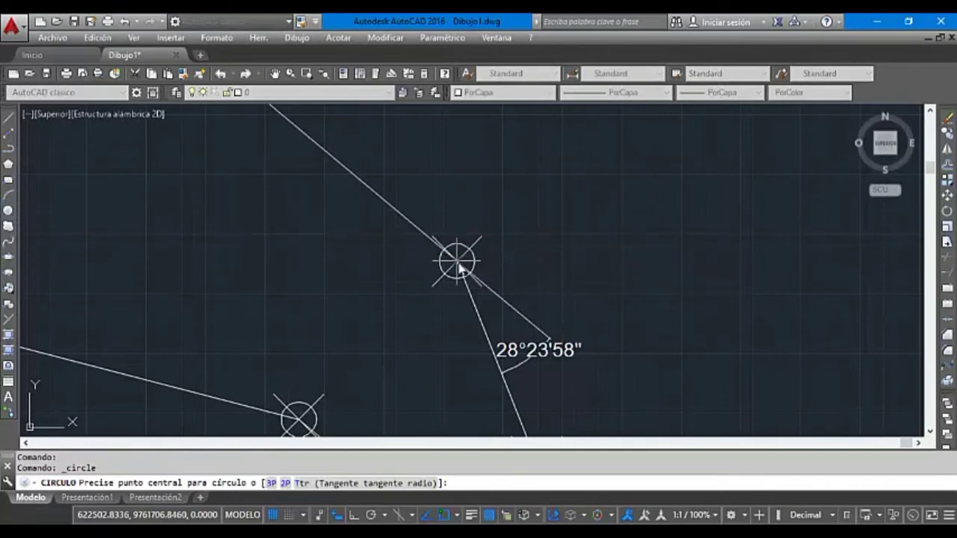
pyautogui.click(461, 265)
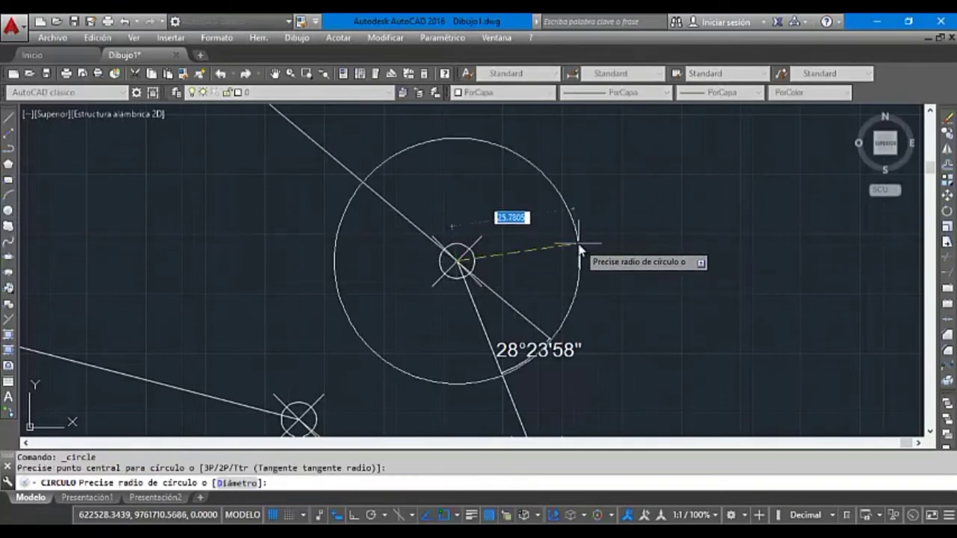
pyautogui.write('12')
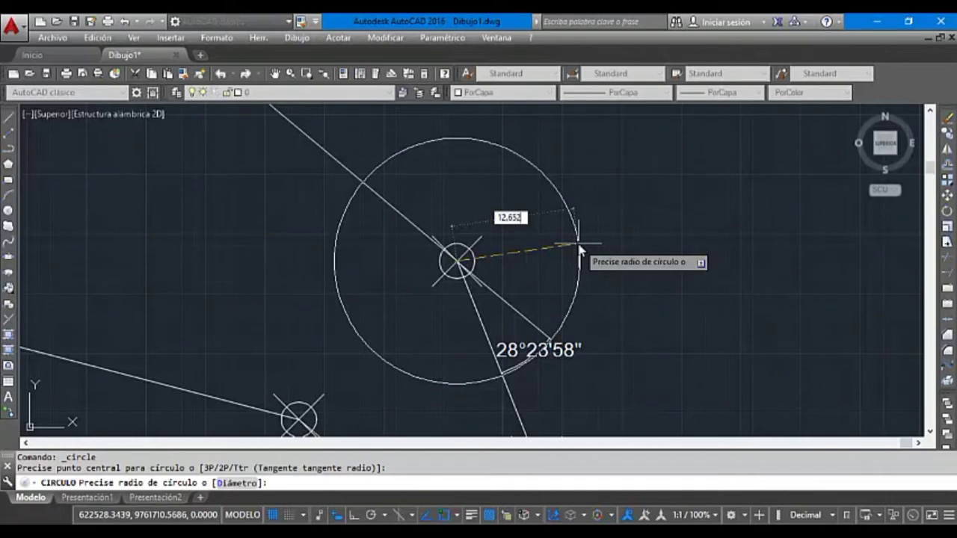
pyautogui.write('.652')
pyautogui.press('Return')
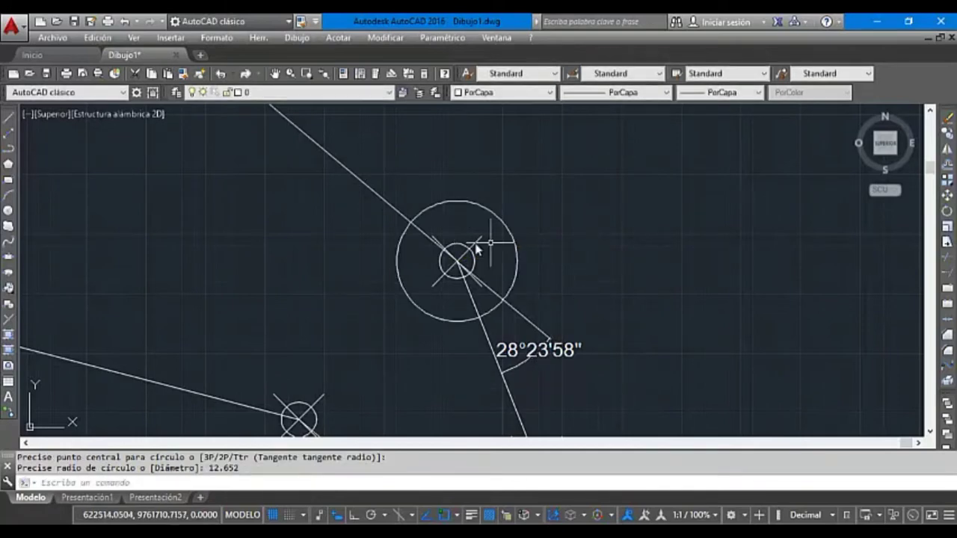
# Place a point where the 12.652-radius circle crosses the upper traverse line.
pyautogui.rightClick(552, 263)
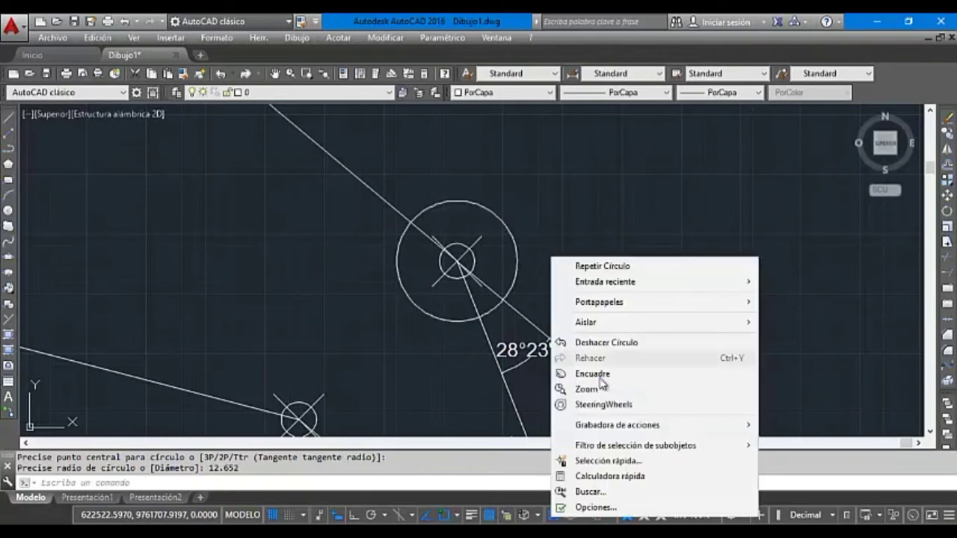
pyautogui.click(587, 389)
pyautogui.moveTo(578, 292)
pyautogui.mouseDown()
pyautogui.moveTo(572, 230)
pyautogui.moveTo(609, 214)
pyautogui.moveTo(620, 261)
pyautogui.mouseUp()
pyautogui.press('Escape')
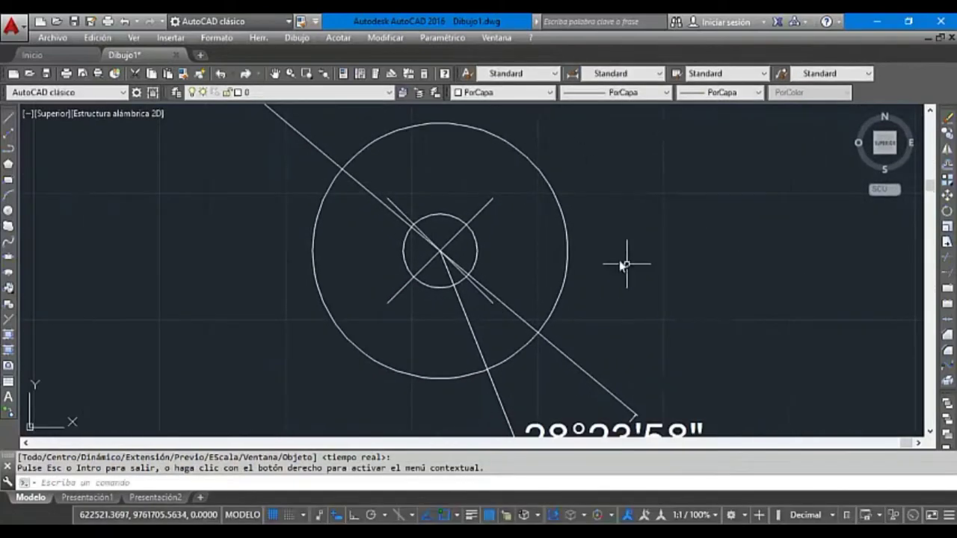
pyautogui.press('Up')
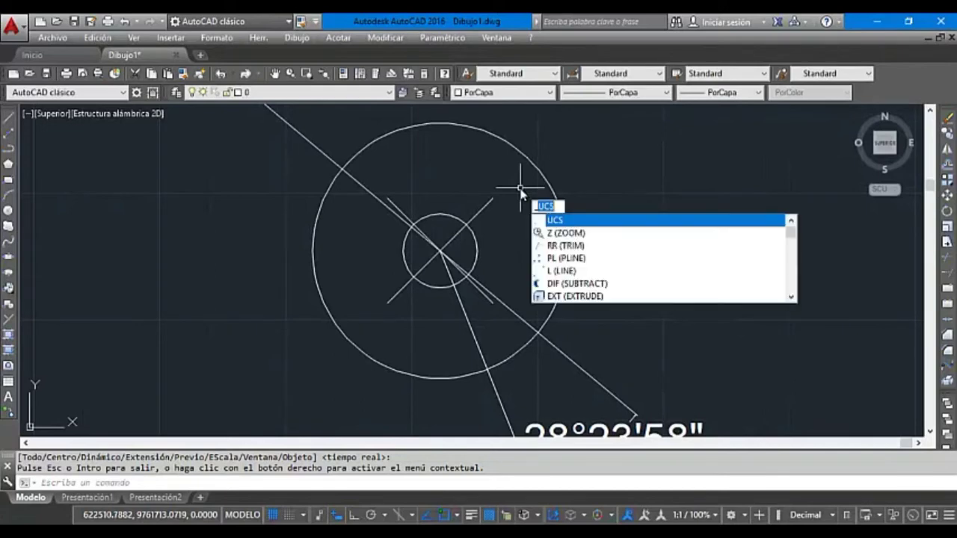
pyautogui.write('p')
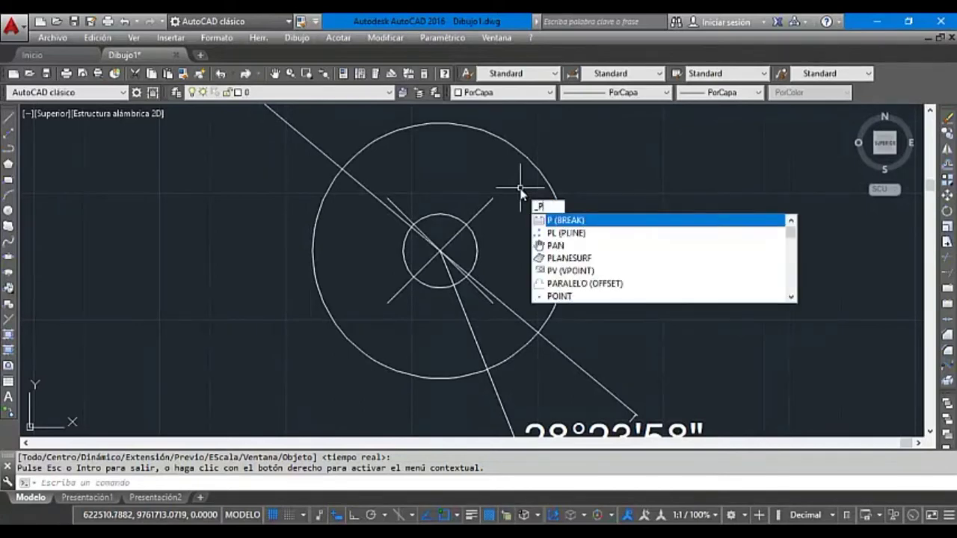
pyautogui.press('Down')
pyautogui.press('Down')
pyautogui.press('Down')
pyautogui.press('Down')
pyautogui.press('Down')
pyautogui.press('Down')
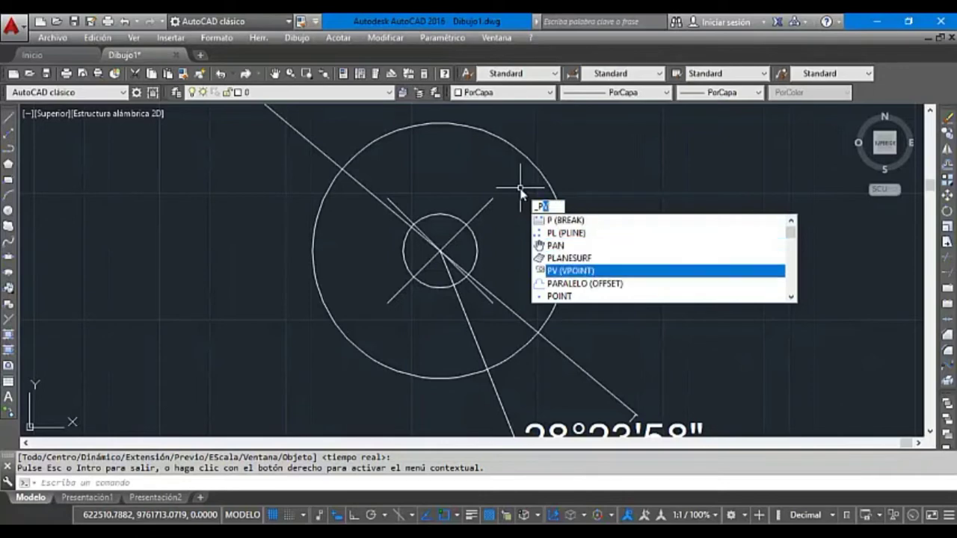
pyautogui.press('Return')
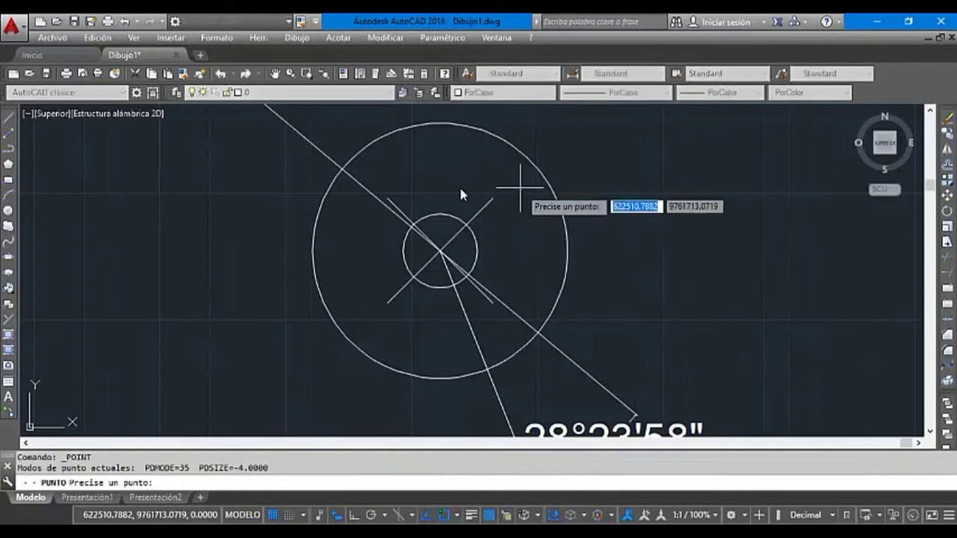
pyautogui.click(342, 168)
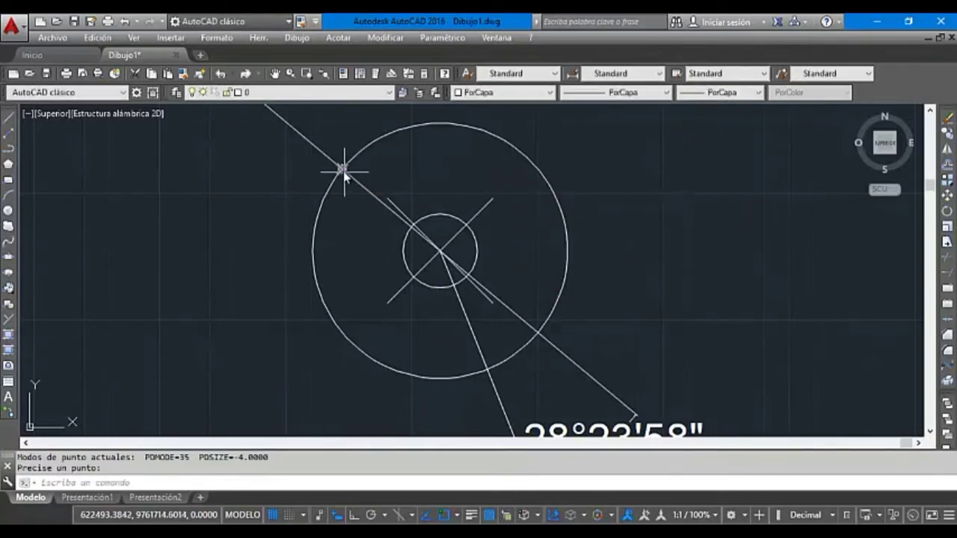
pyautogui.press('Escape')
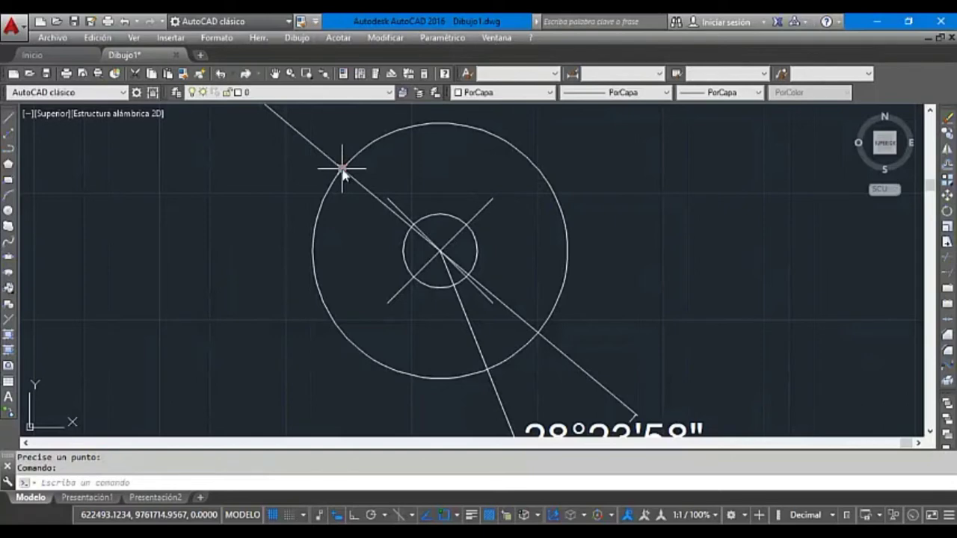
# Copy the point to the circle's crossing with the lower traverse line, and delete the 12.652-radius circle.
pyautogui.rightClick(343, 172)
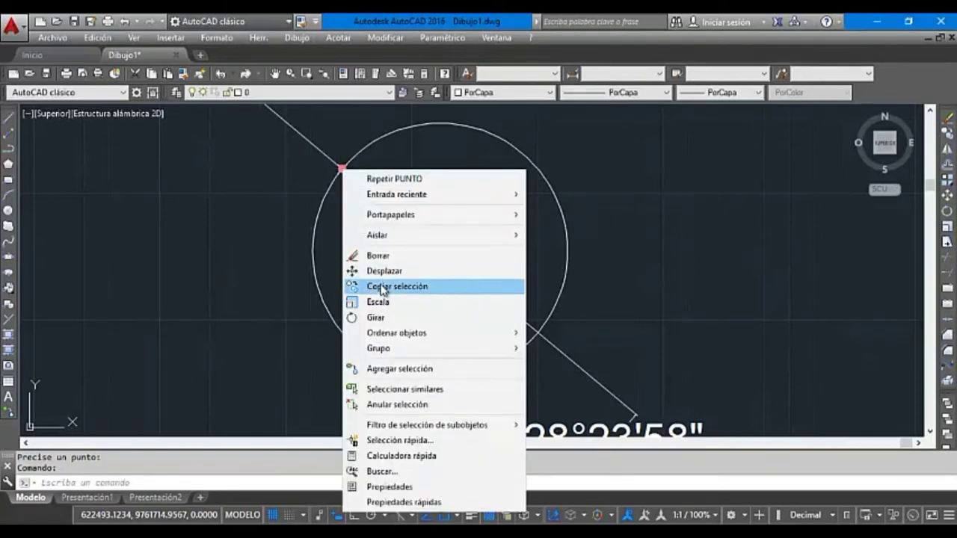
pyautogui.click(380, 287)
pyautogui.click(341, 169)
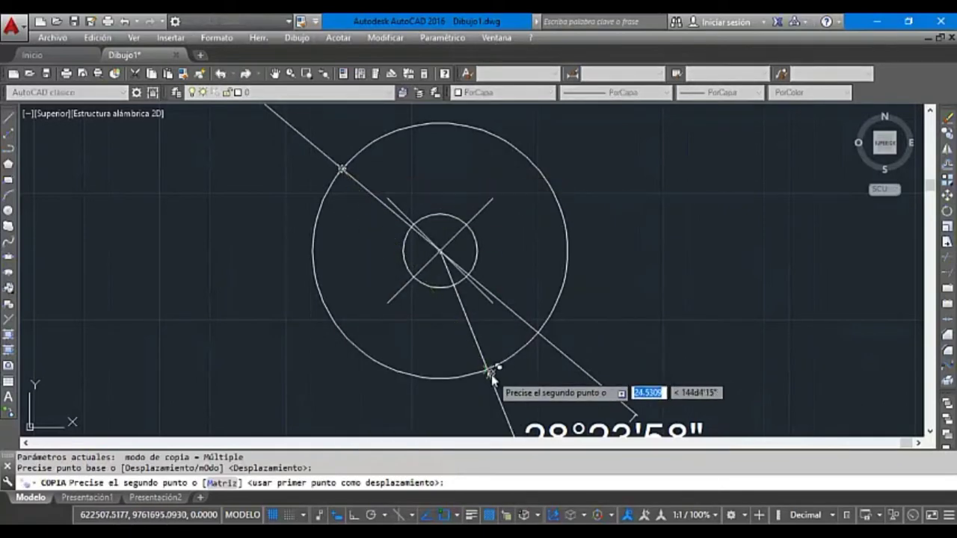
pyautogui.click(488, 371)
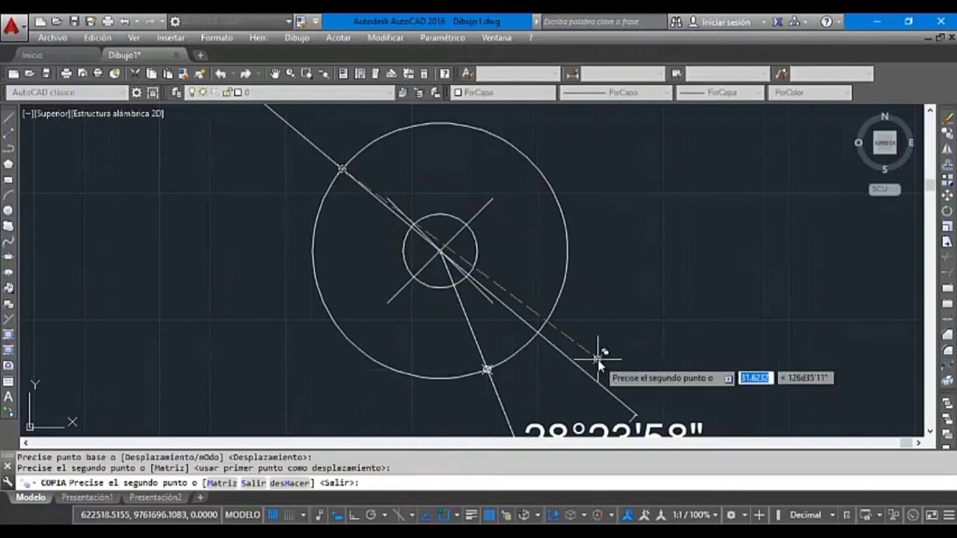
pyautogui.press('Escape')
pyautogui.click(568, 265)
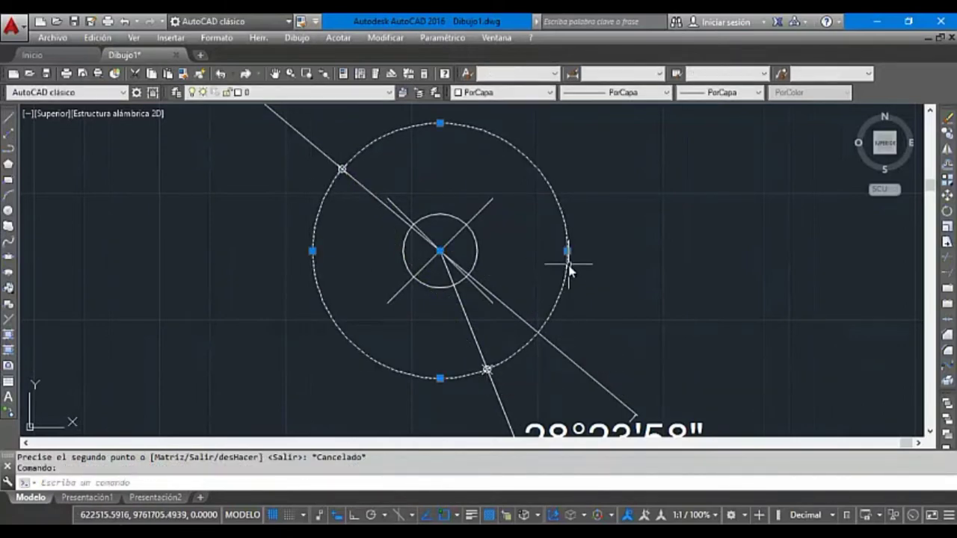
pyautogui.press('Delete')
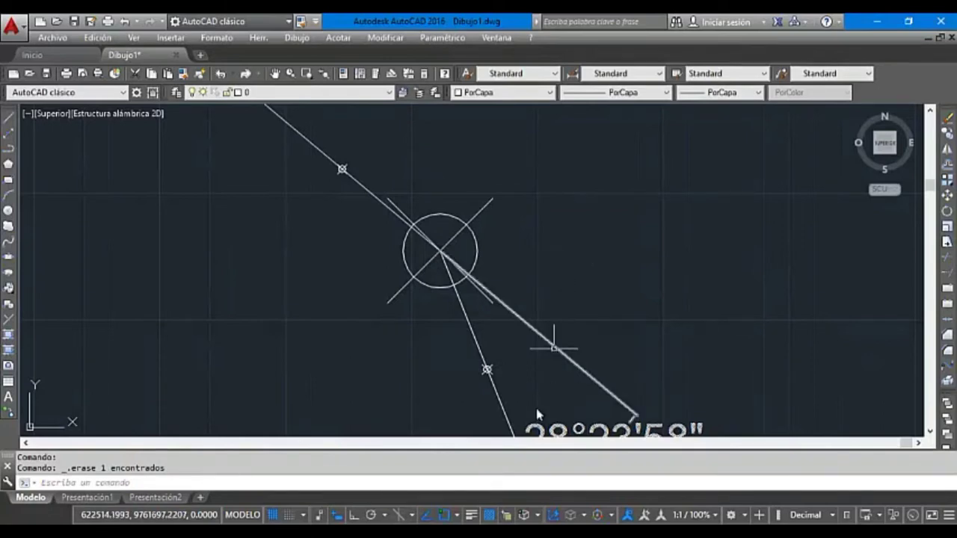
# With ortho mode on, draw a vertical line upward from the tangent point on the upper traverse line.
pyautogui.rightClick(616, 229)
pyautogui.click(656, 343)
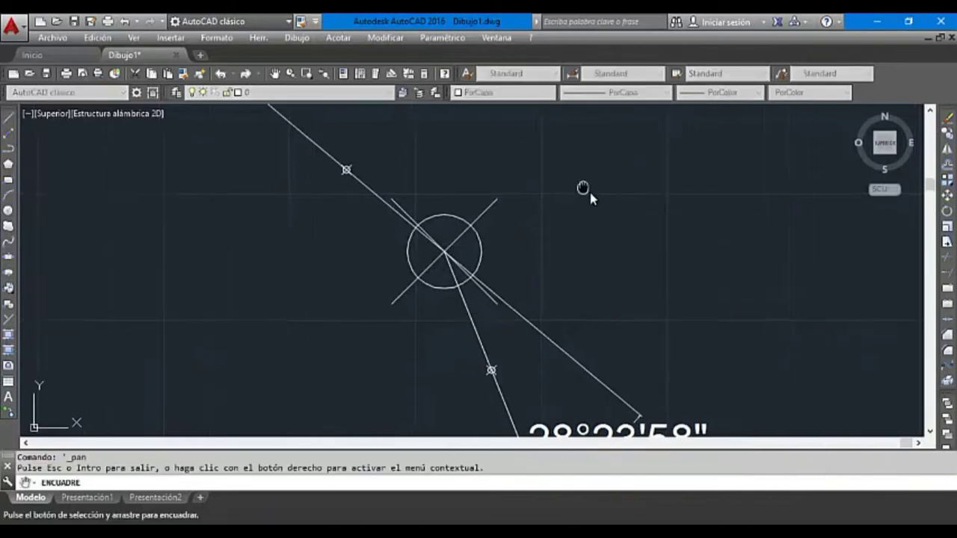
pyautogui.moveTo(582, 188)
pyautogui.mouseDown()
pyautogui.moveTo(666, 247)
pyautogui.moveTo(693, 339)
pyautogui.mouseUp()
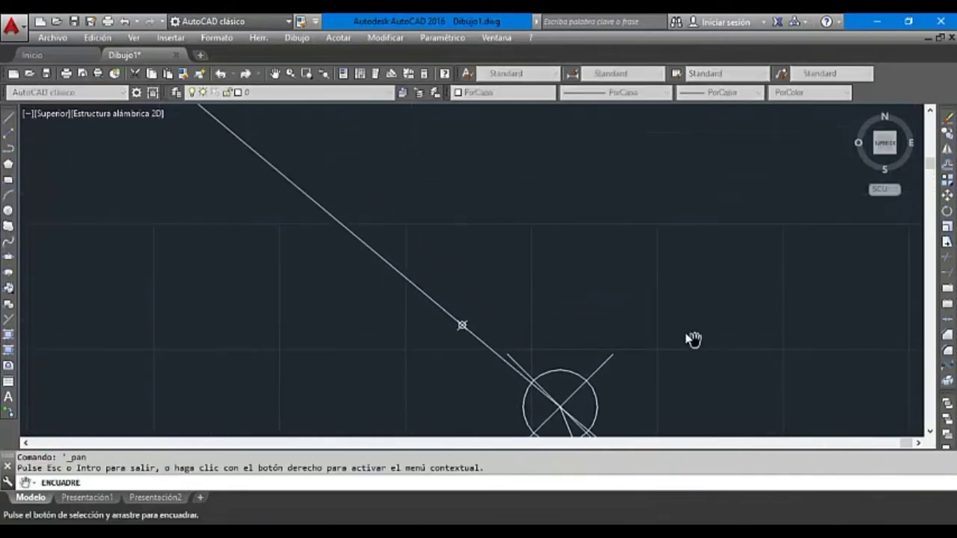
pyautogui.press('Escape')
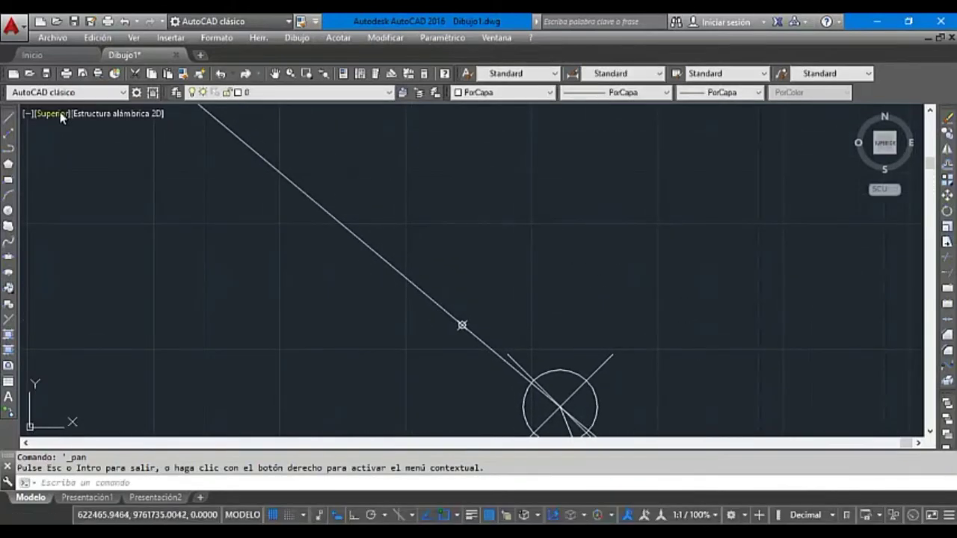
pyautogui.click(7, 118)
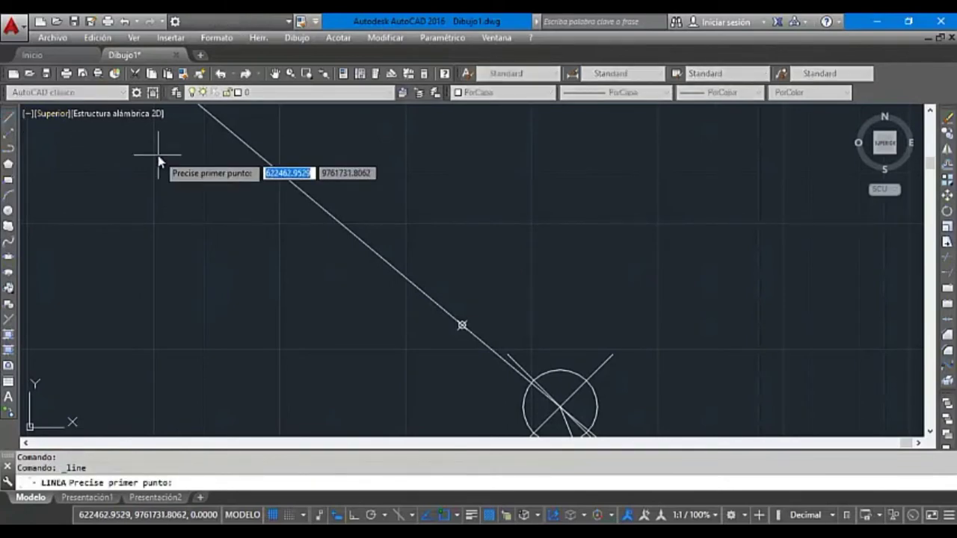
pyautogui.press('F8')
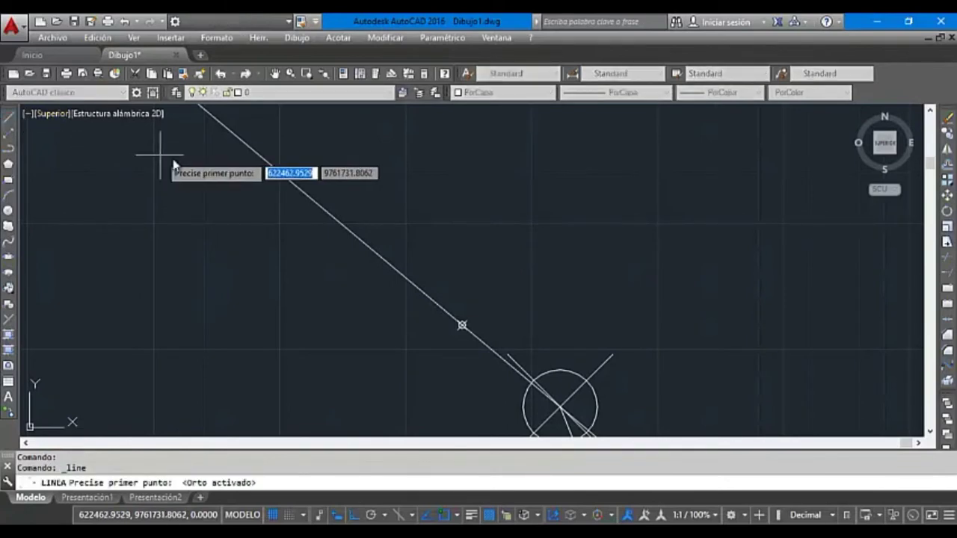
pyautogui.click(461, 326)
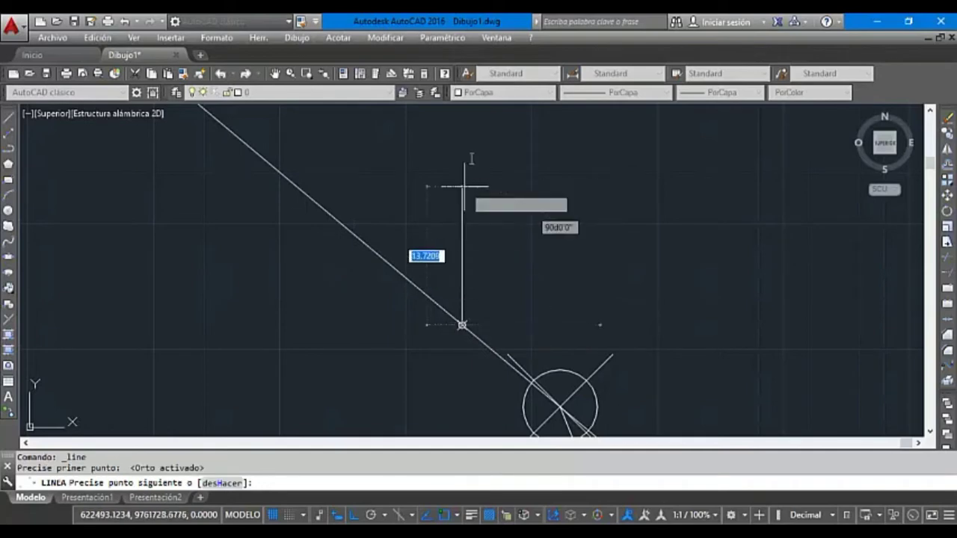
pyautogui.click(470, 130)
pyautogui.press('Escape')
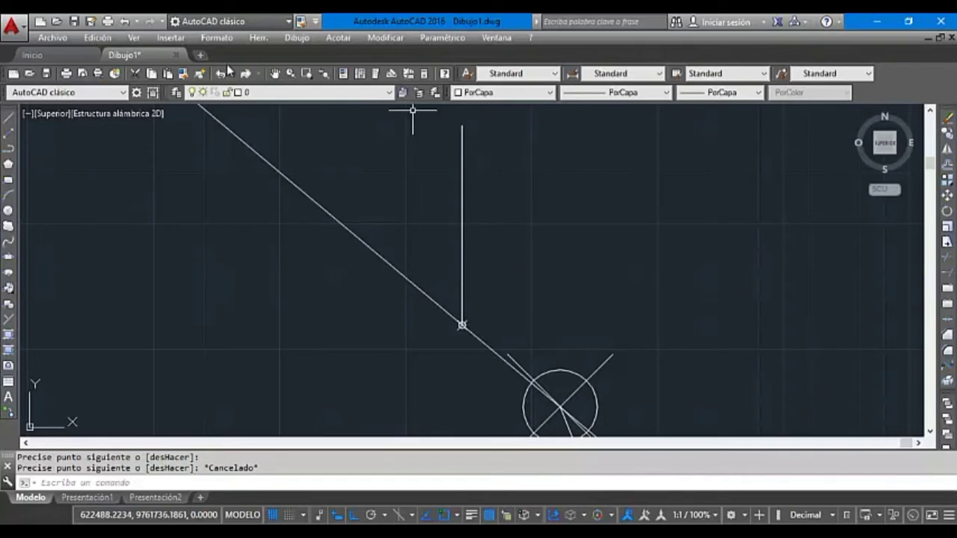
# Add an angular dimension for the azimuth, from the vertical line clockwise to the traverse line towards the vertex.
pyautogui.click(338, 37)
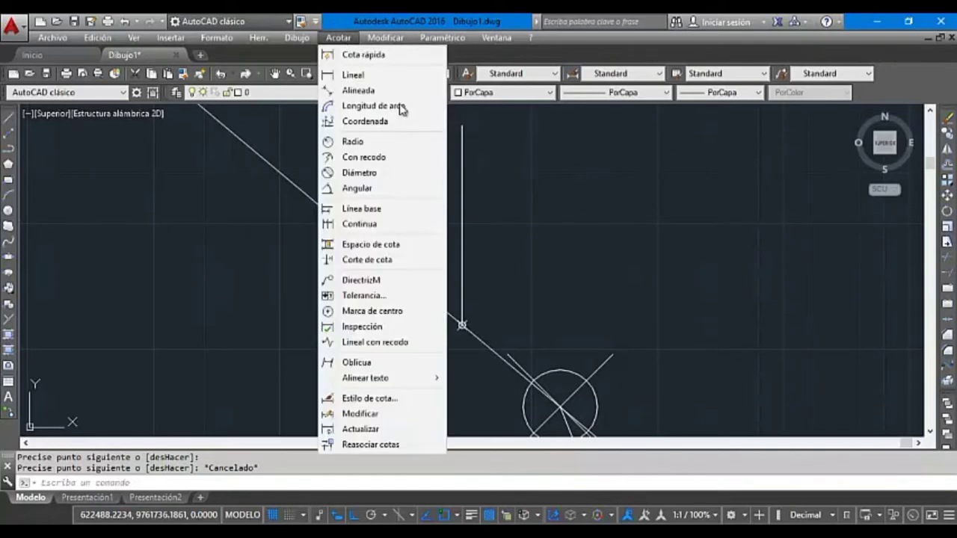
pyautogui.click(363, 188)
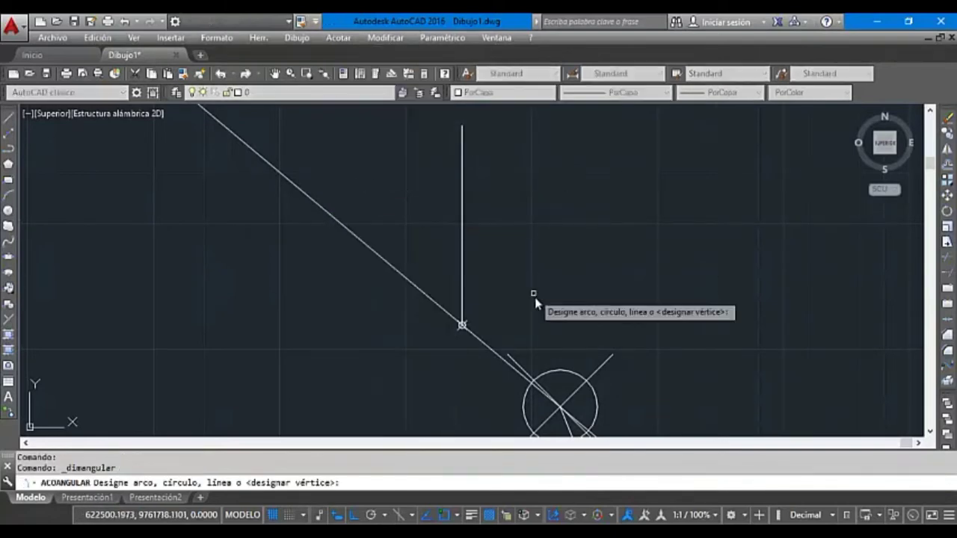
pyautogui.click(482, 341)
pyautogui.click(462, 307)
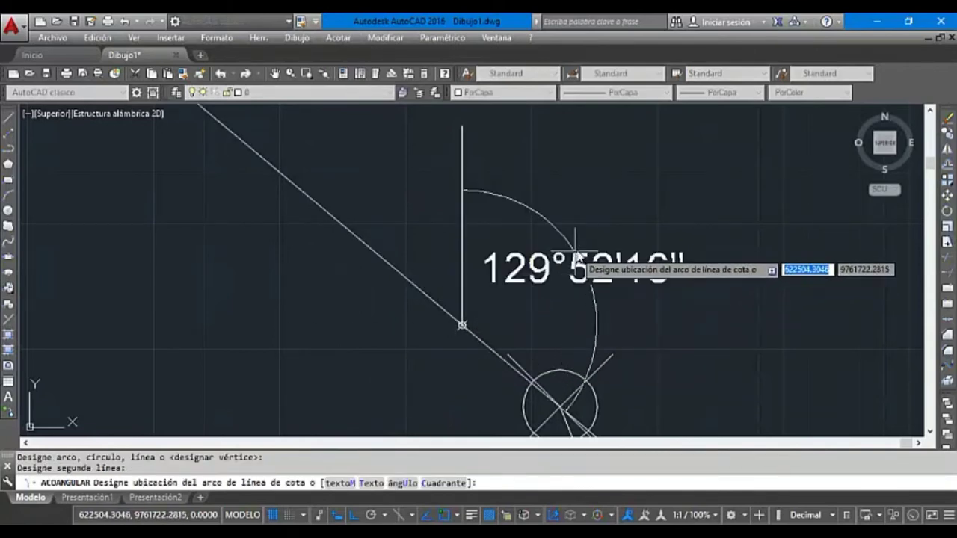
pyautogui.click(591, 247)
pyautogui.press('Escape')
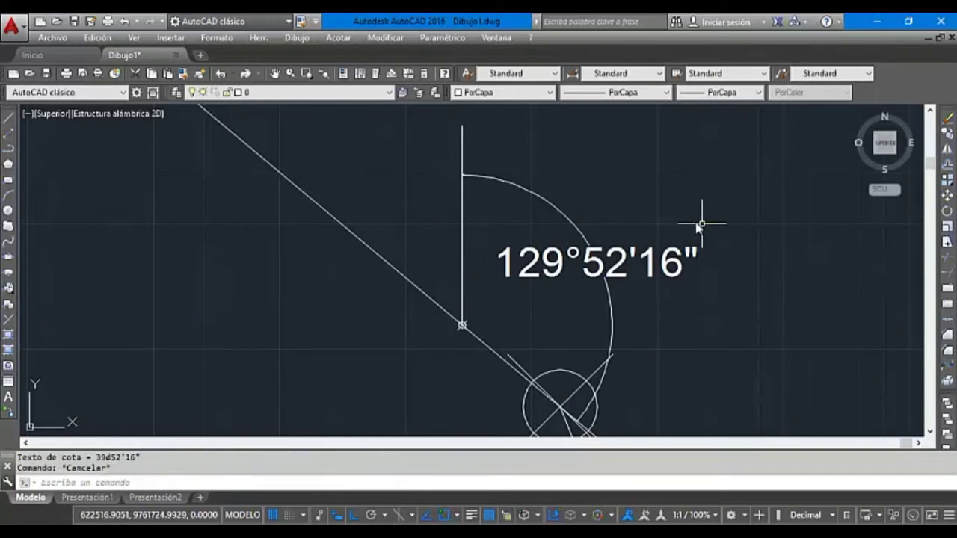
# Switch to the Curva Circular Horizontal workbook in Excel and set the first part of the PC station in cell H21 to 0.
pyautogui.rightClick(657, 199)
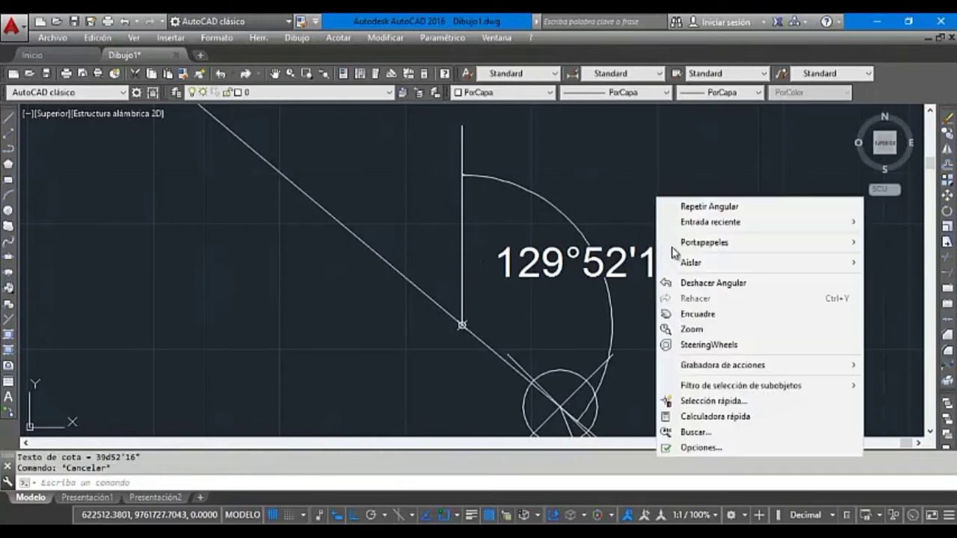
pyautogui.click(692, 329)
pyautogui.moveTo(690, 322)
pyautogui.mouseDown()
pyautogui.moveTo(710, 396)
pyautogui.moveTo(672, 244)
pyautogui.moveTo(670, 312)
pyautogui.moveTo(664, 304)
pyautogui.mouseUp()
pyautogui.rightClick(710, 351)
pyautogui.click(719, 378)
pyautogui.press('Escape')
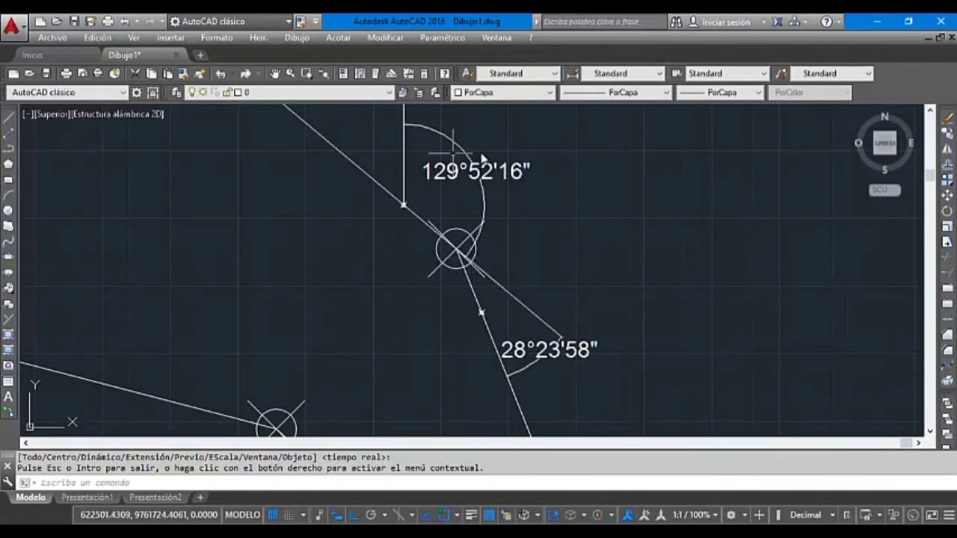
pyautogui.moveTo(499, 532)
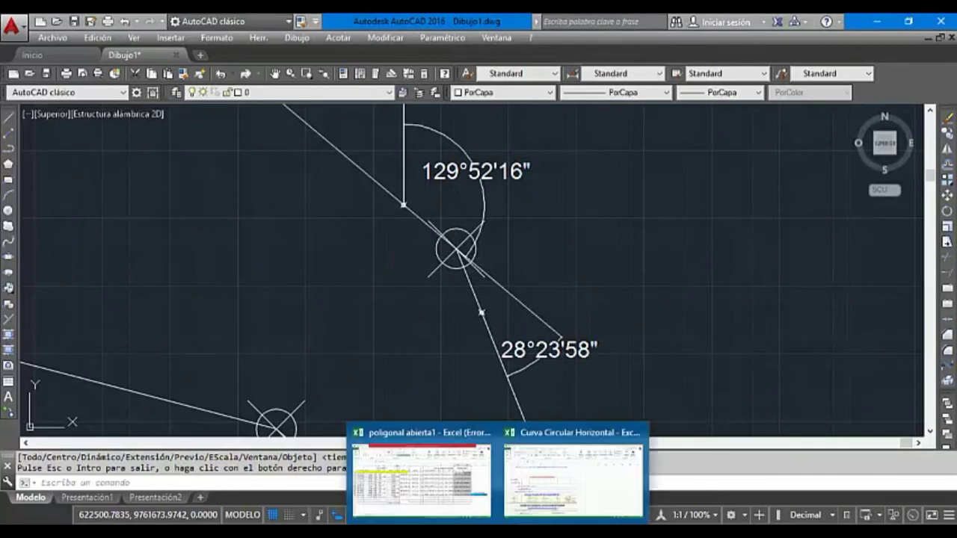
pyautogui.click(563, 452)
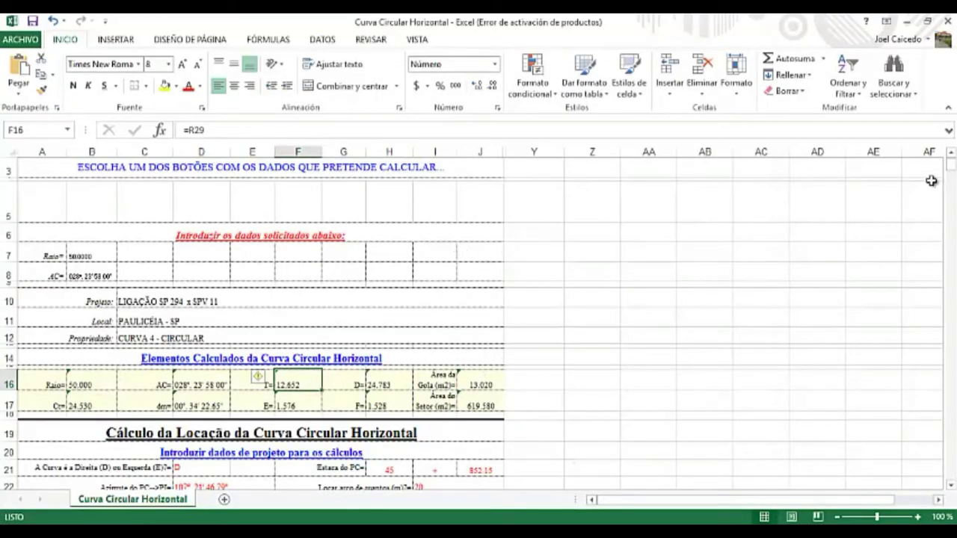
pyautogui.moveTo(953, 172); pyautogui.dragTo(953, 179)
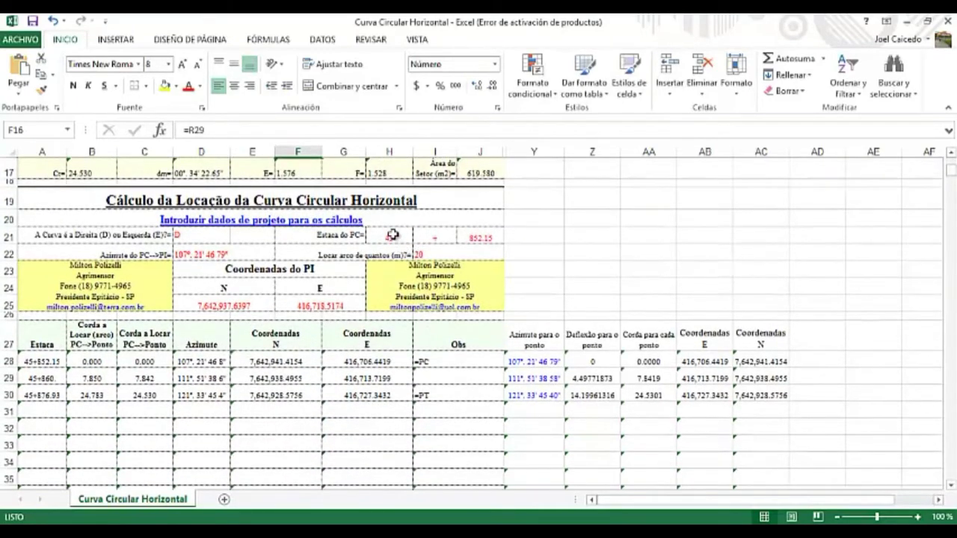
pyautogui.click(403, 237)
pyautogui.doubleClick(400, 237)
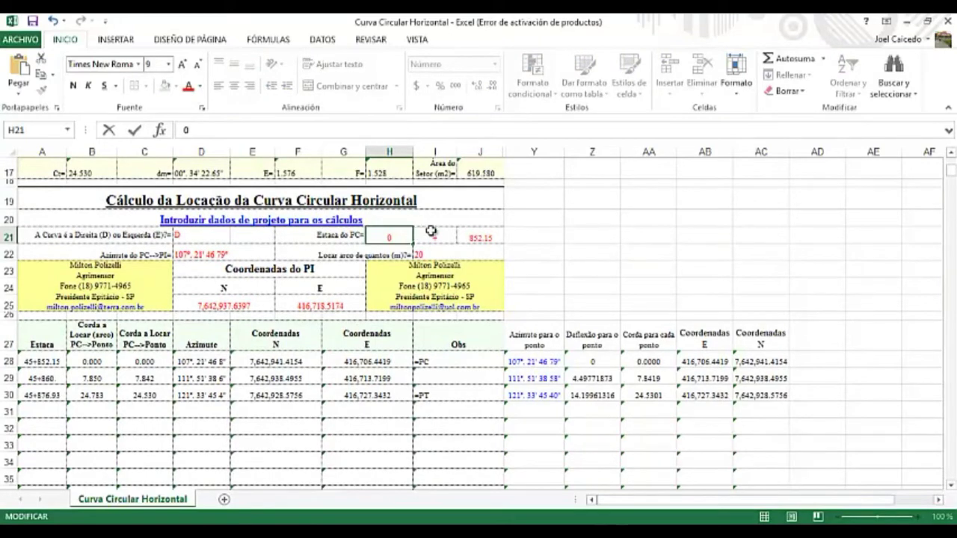
# Set the second part of the PC station in cell J21 to 71.823.
pyautogui.click(487, 239)
pyautogui.moveTo(497, 236); pyautogui.dragTo(465, 234)
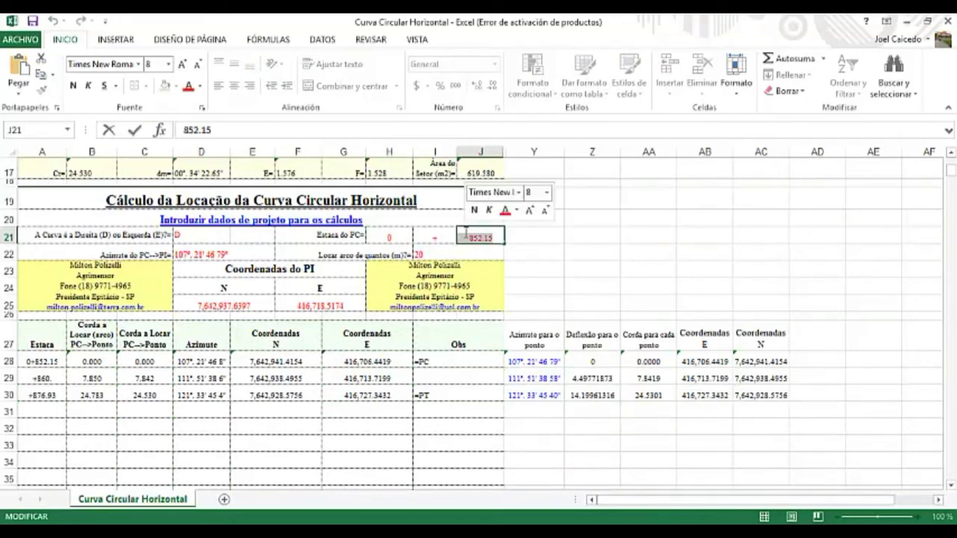
pyautogui.write('71')
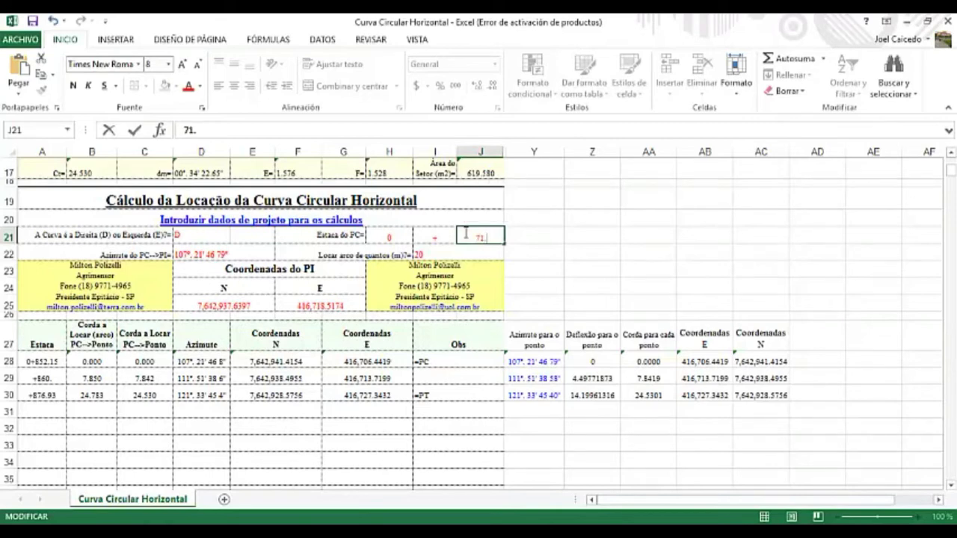
pyautogui.write('.823')
pyautogui.press('Return')
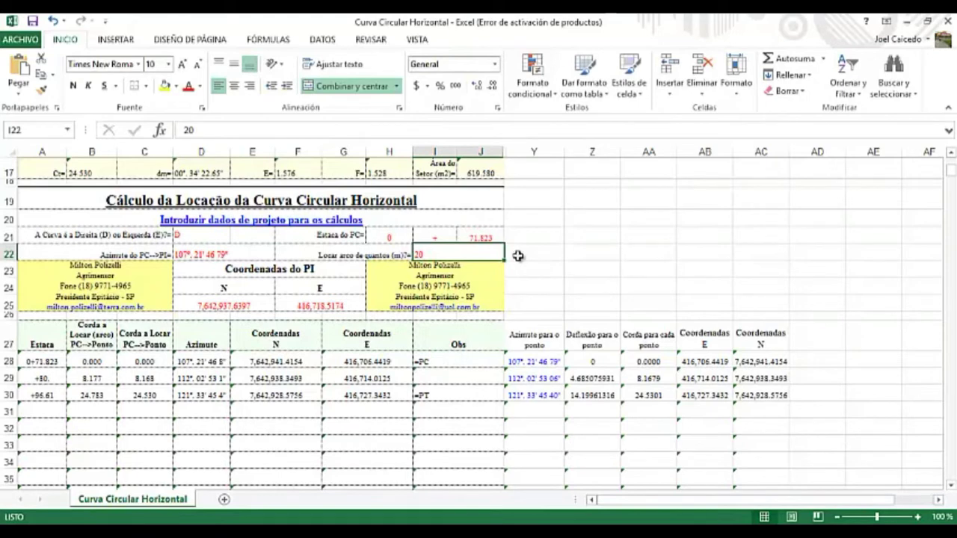
# Set the arc staking interval in cell I22 to 5 and select the PC–PI azimuth cell D22.
pyautogui.doubleClick(432, 254)
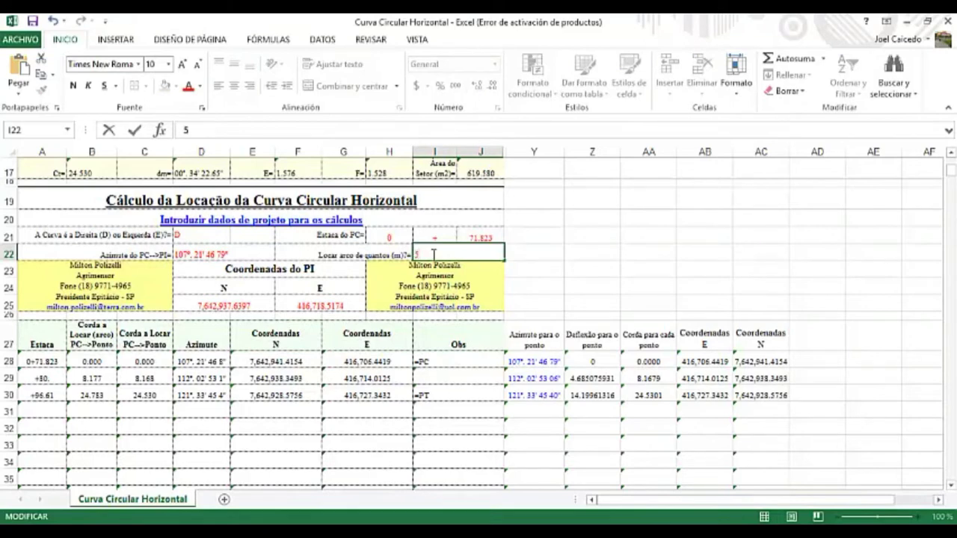
pyautogui.write('5')
pyautogui.click(258, 255)
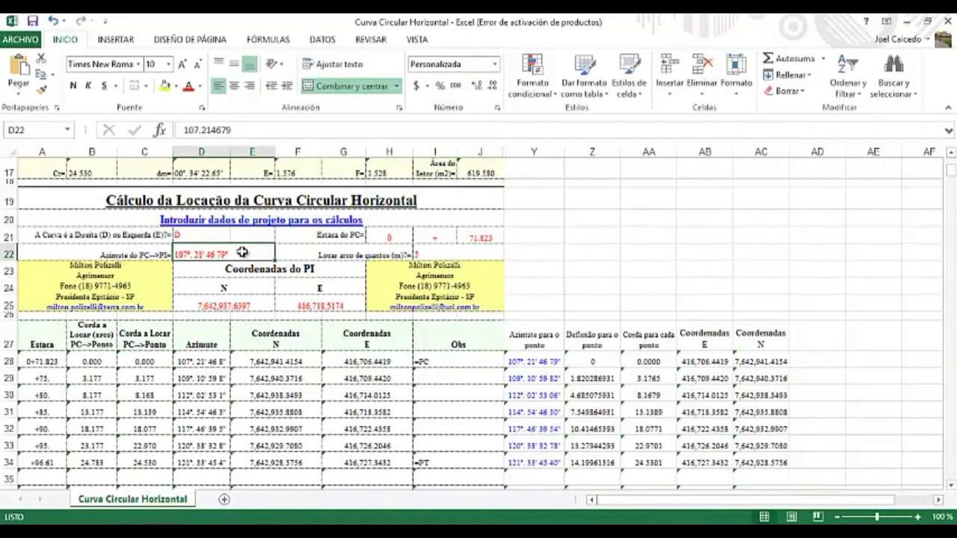
# Check the azimuth dimension in AutoCAD and set the PC–PI azimuth in cell D22 of the Excel curve workbook to 129.5216.
pyautogui.doubleClick(242, 252)
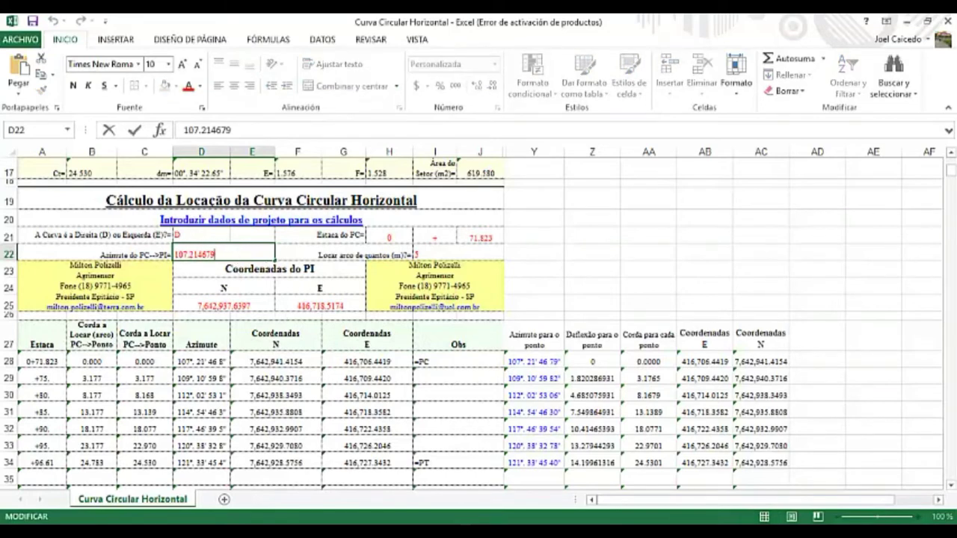
pyautogui.click(323, 530)
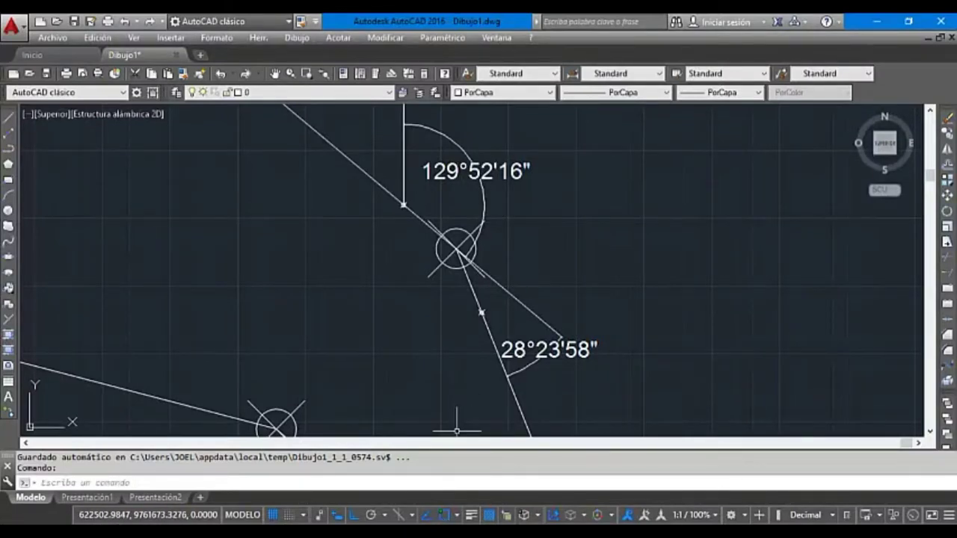
pyautogui.moveTo(497, 530)
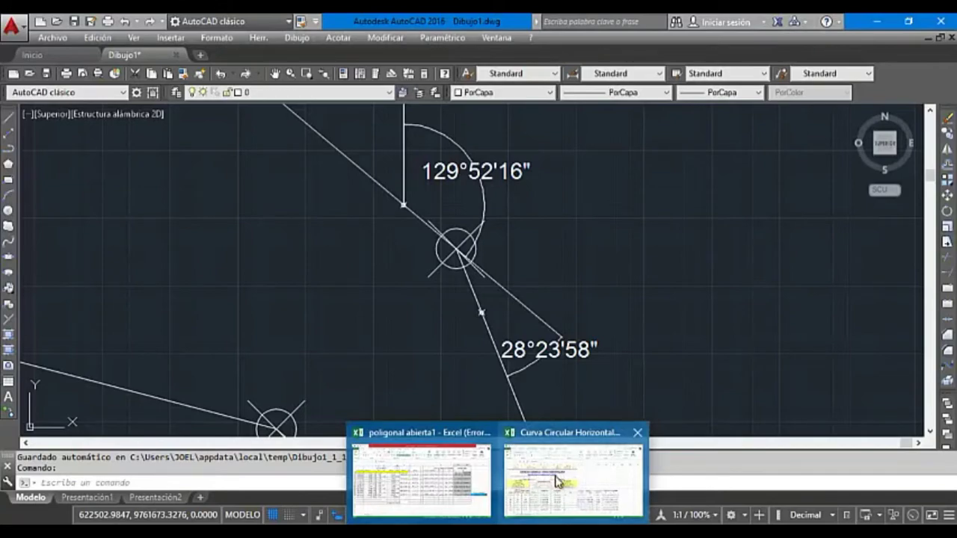
pyautogui.click(557, 482)
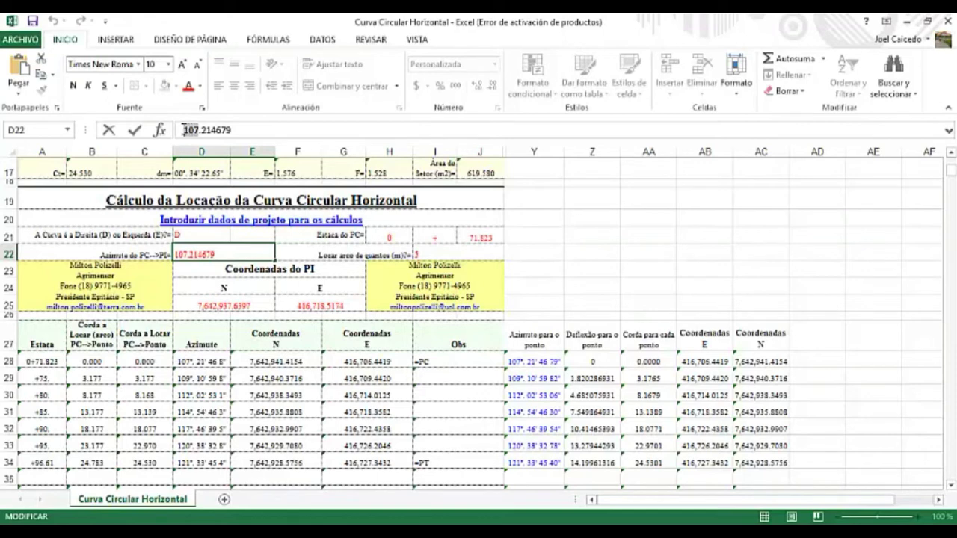
pyautogui.press('Delete')
pyautogui.press('Delete')
pyautogui.press('Delete')
pyautogui.write('12')
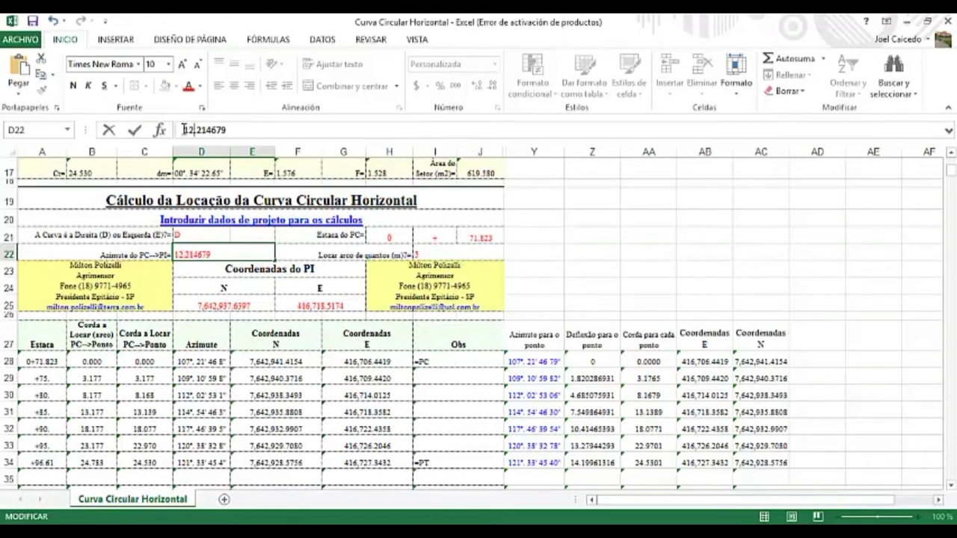
pyautogui.write('9')
pyautogui.moveTo(232, 130); pyautogui.dragTo(204, 130)
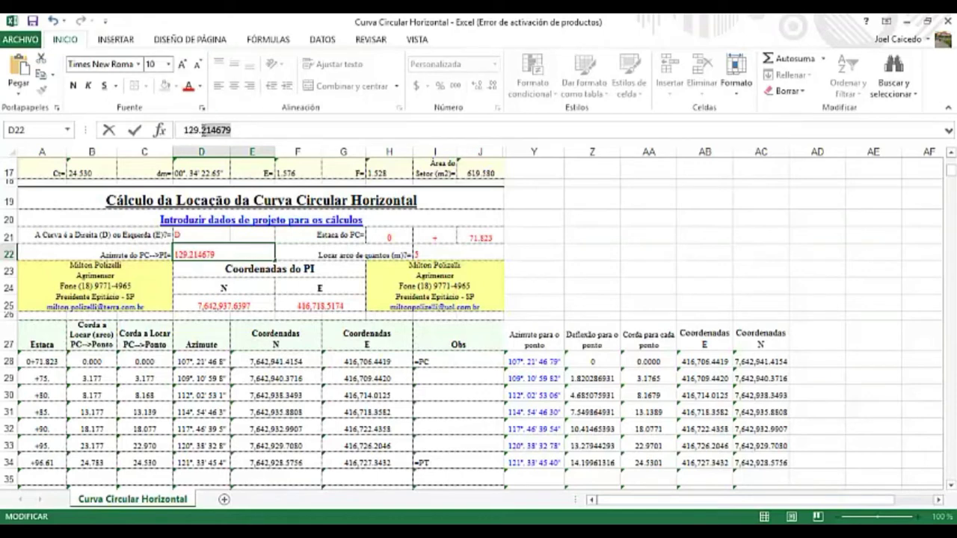
pyautogui.write('5')
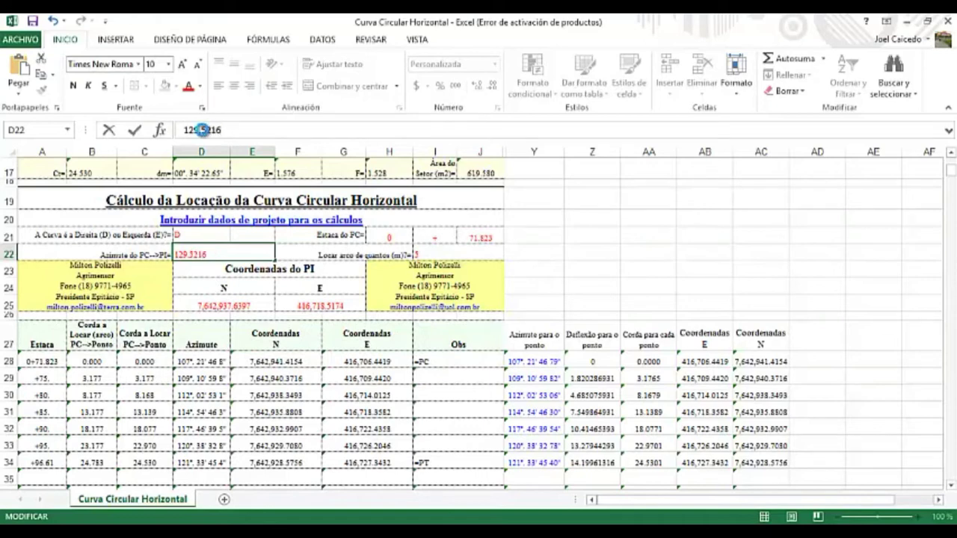
pyautogui.press('Return')
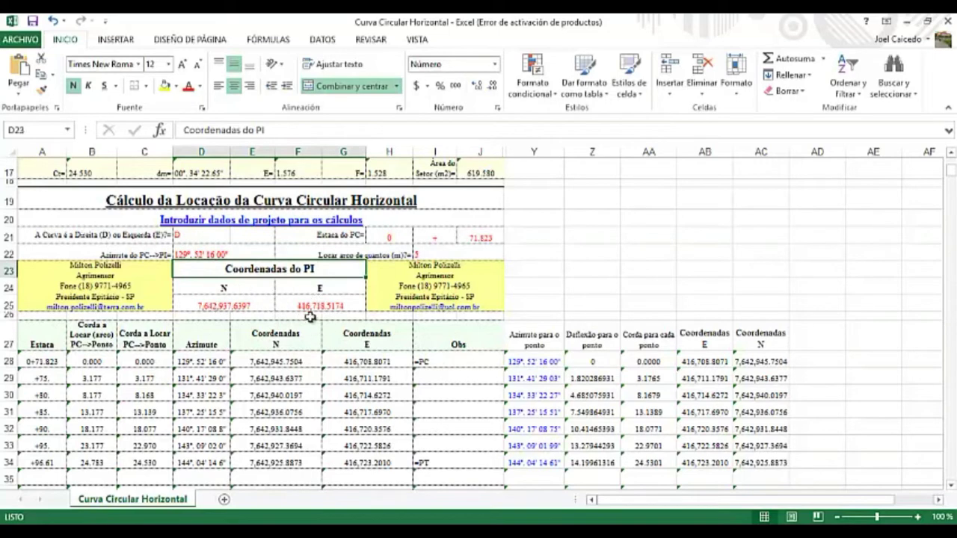
# Switch to the Poligonal JB file in Notepad and copy the easting 622502.8336 from its second line.
pyautogui.hotkey('alt', 'Tab')
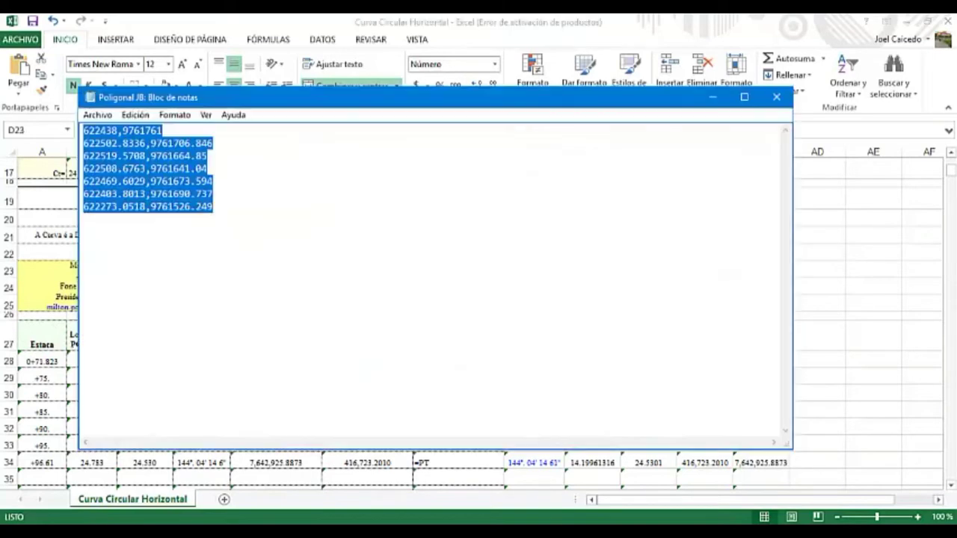
pyautogui.click(253, 174)
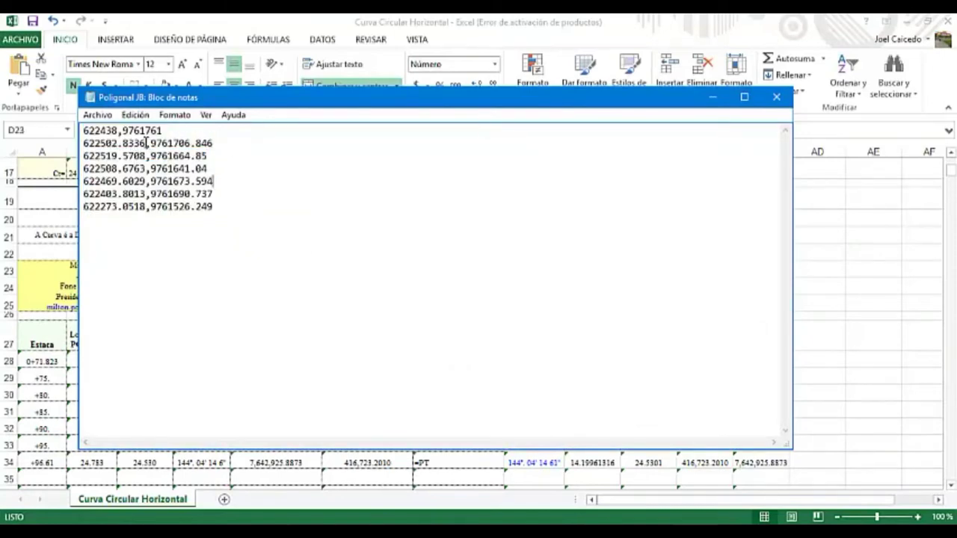
pyautogui.moveTo(145, 143); pyautogui.dragTo(95, 142)
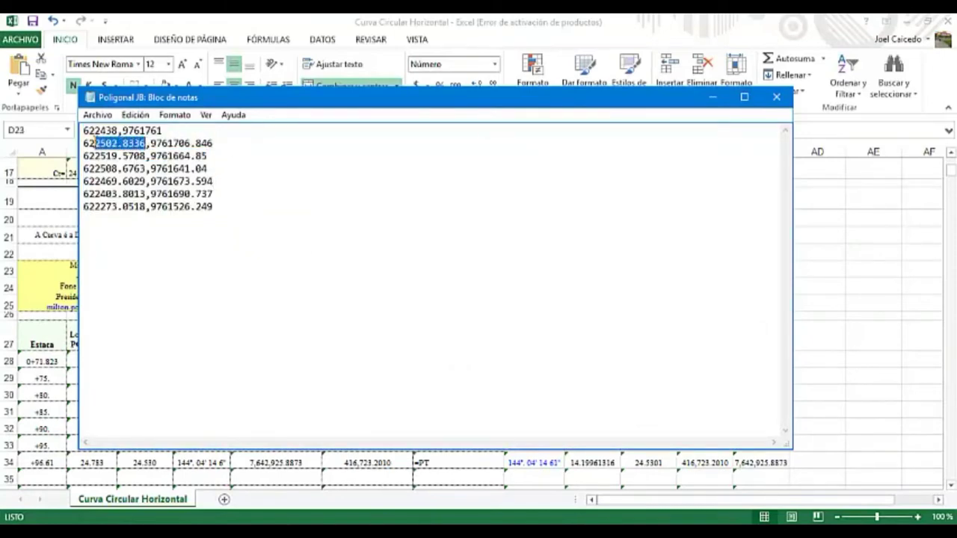
pyautogui.rightClick(95, 148)
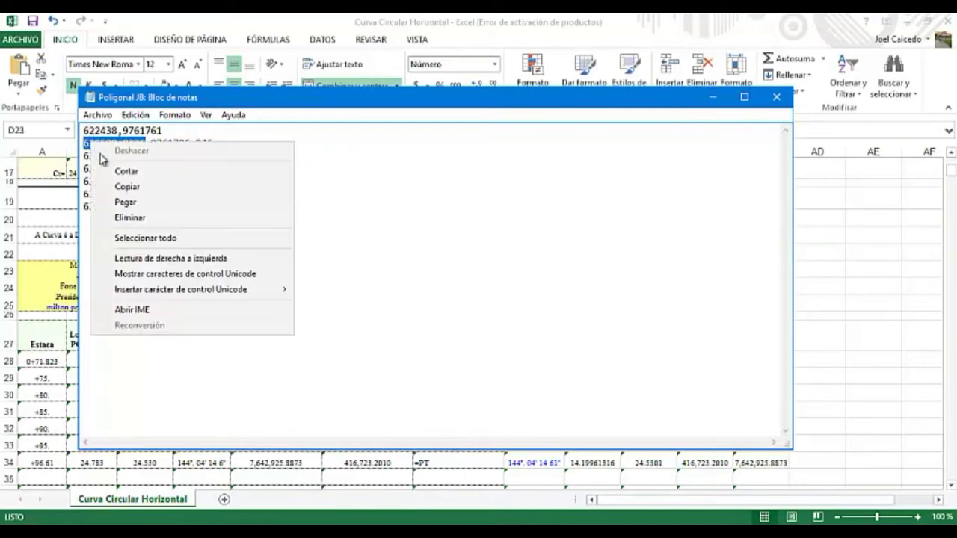
pyautogui.click(124, 185)
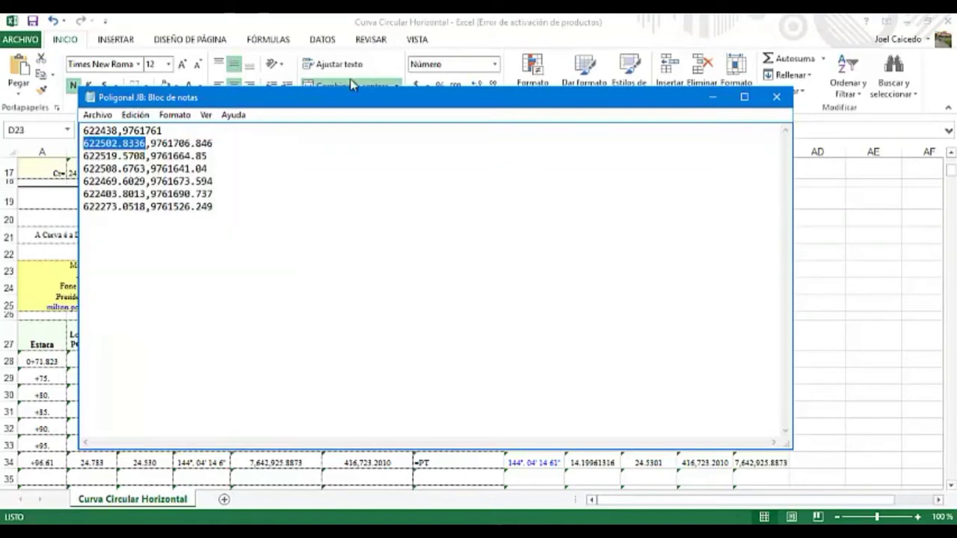
pyautogui.click(712, 98)
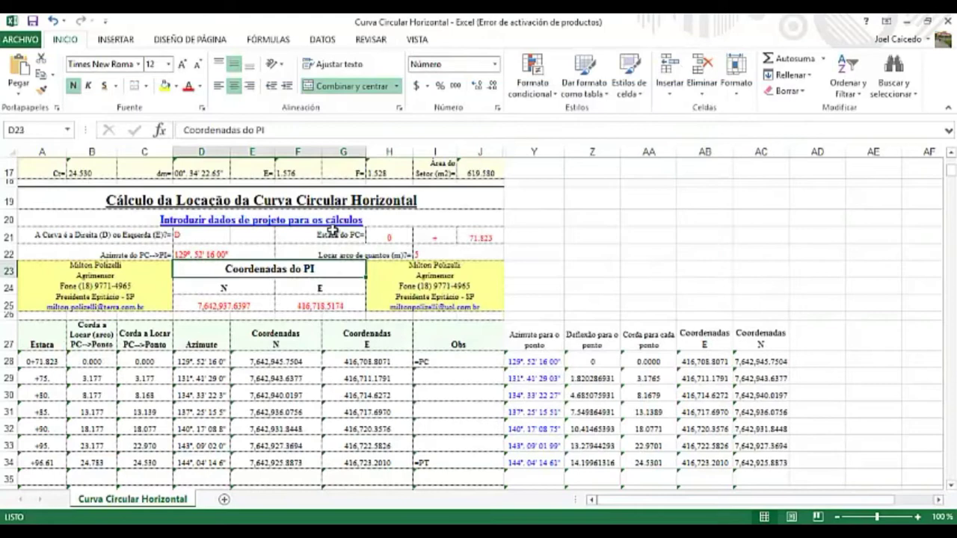
# Replace the PI's E coordinate in cell F25 of the curve workbook with the copied easting 622502.8336.
pyautogui.click(325, 302)
pyautogui.doubleClick(325, 303)
pyautogui.moveTo(348, 305); pyautogui.dragTo(298, 305)
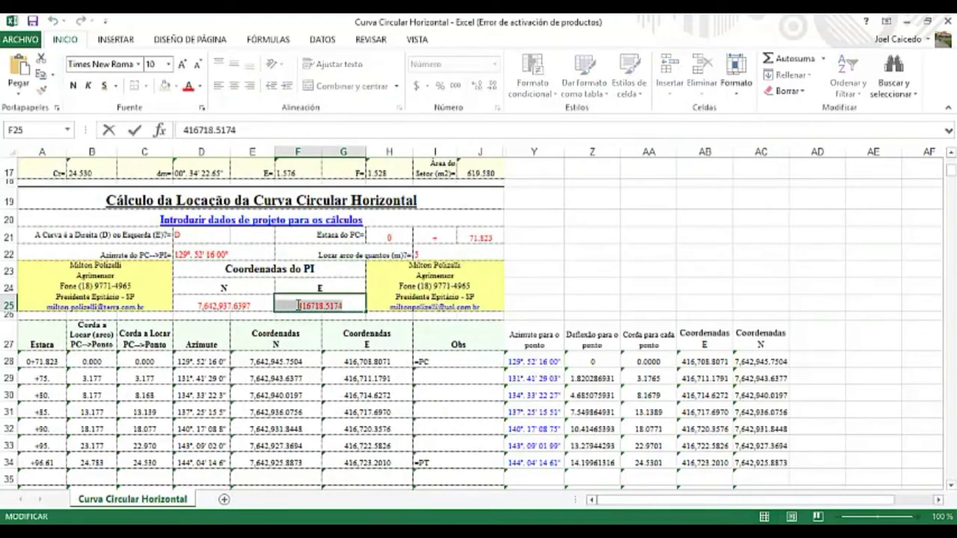
pyautogui.hotkey('ctrl', 'v')
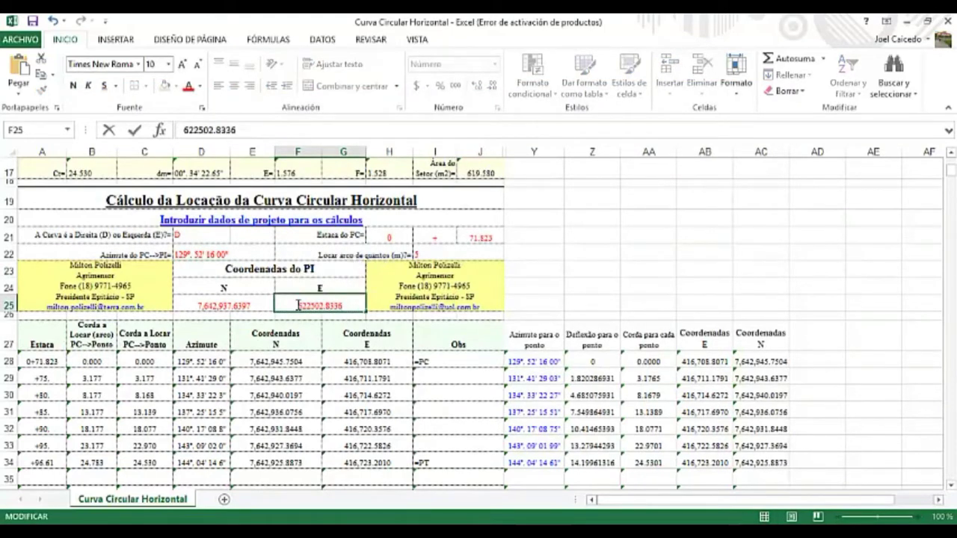
pyautogui.press('Return')
# Copy the northing 9761706.846 from the second line of the Notepad file and set it as the PI's N coordinate in cell D25.
pyautogui.doubleClick(250, 305)
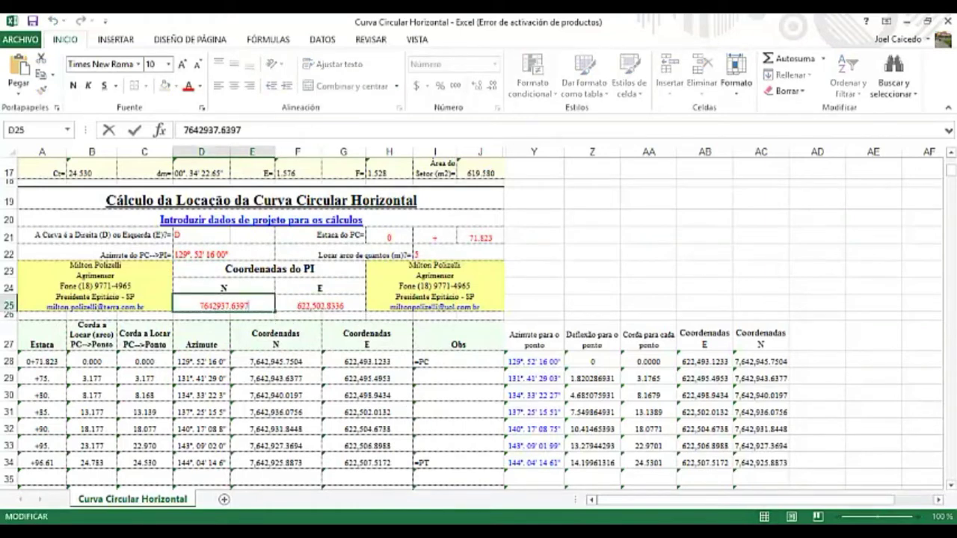
pyautogui.hotkey('alt', 'Tab')
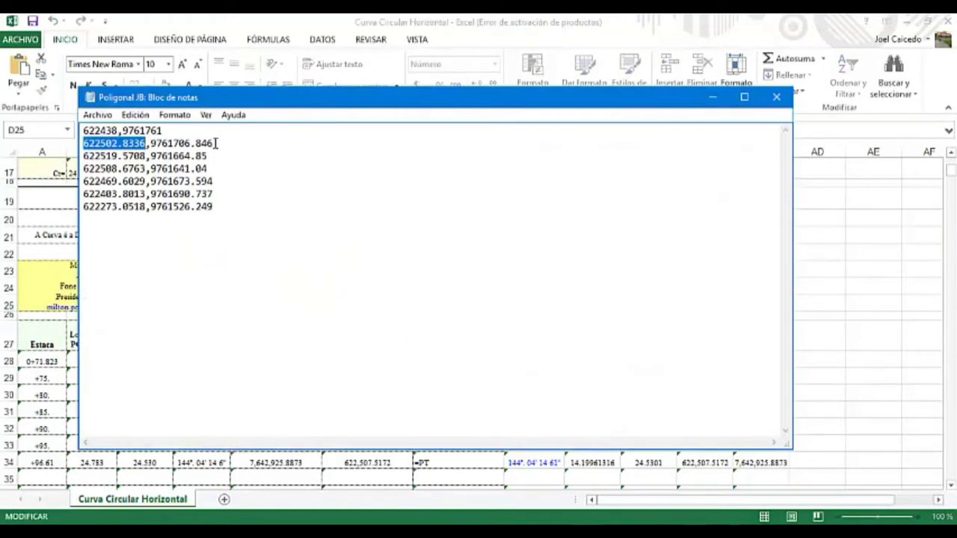
pyautogui.moveTo(214, 143); pyautogui.dragTo(154, 143)
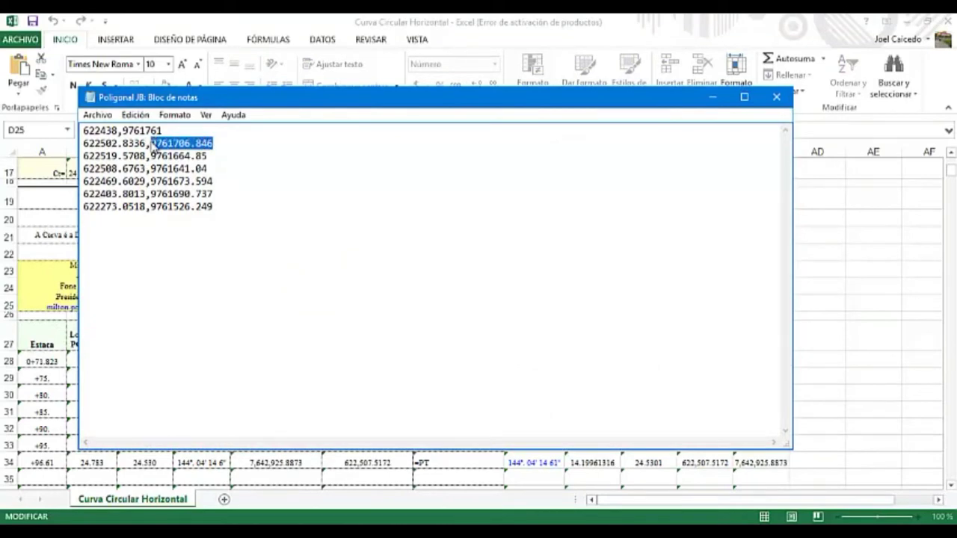
pyautogui.rightClick(154, 144)
pyautogui.click(188, 186)
pyautogui.click(708, 98)
pyautogui.moveTo(246, 307); pyautogui.dragTo(198, 301)
pyautogui.hotkey('ctrl', 'v')
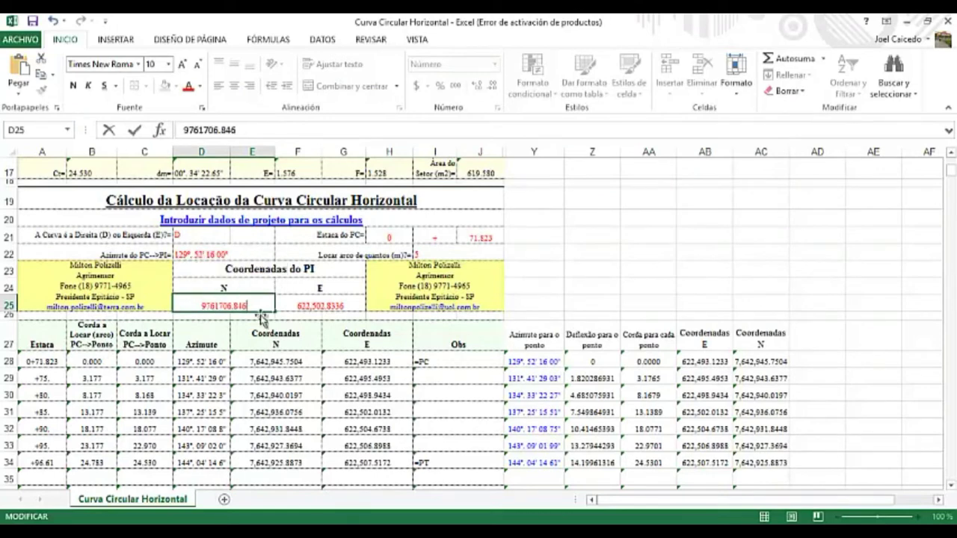
pyautogui.press('Return')
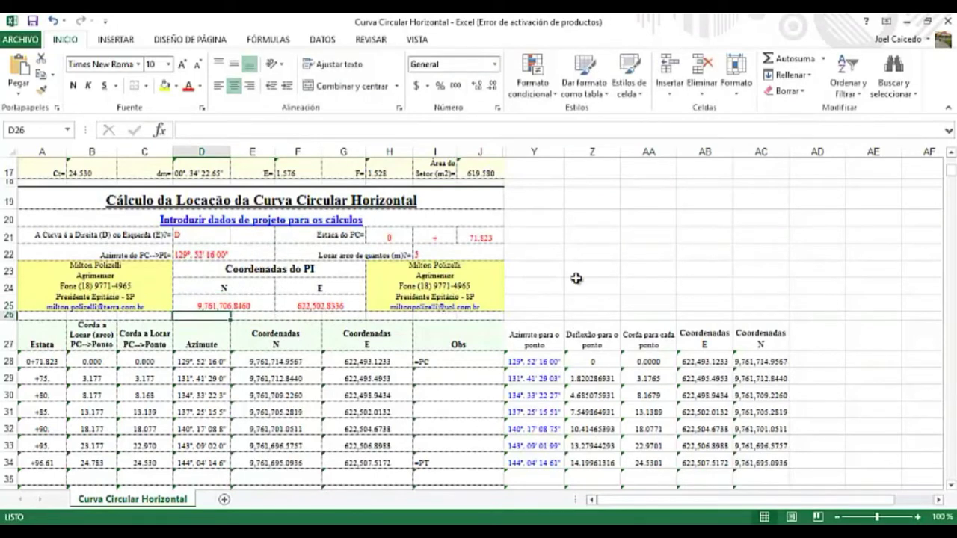
# Copy the computed E and N coordinates of the curve's stakes from cells AB28:AC34.
pyautogui.moveTo(953, 177); pyautogui.dragTo(952, 157)
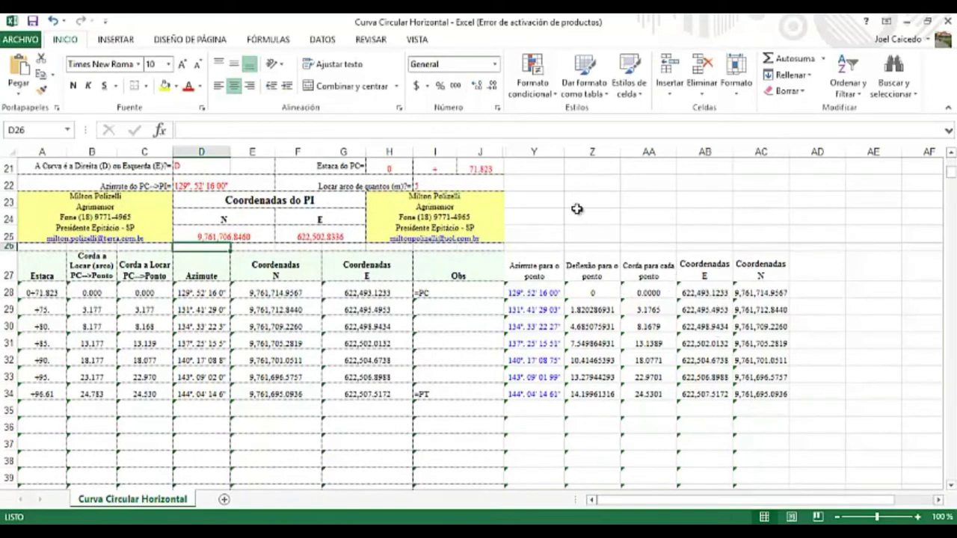
pyautogui.moveTo(683, 290); pyautogui.dragTo(768, 385)
pyautogui.rightClick(763, 338)
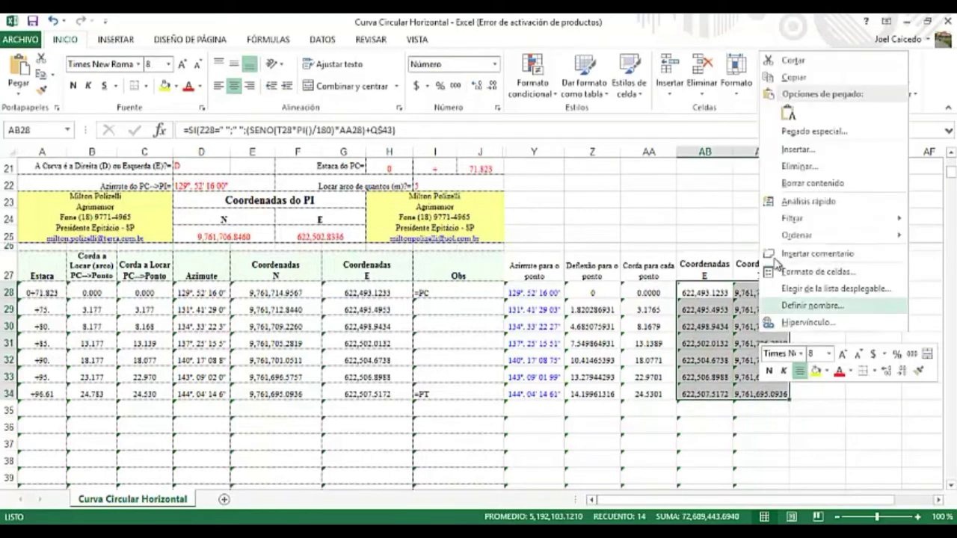
pyautogui.click(789, 78)
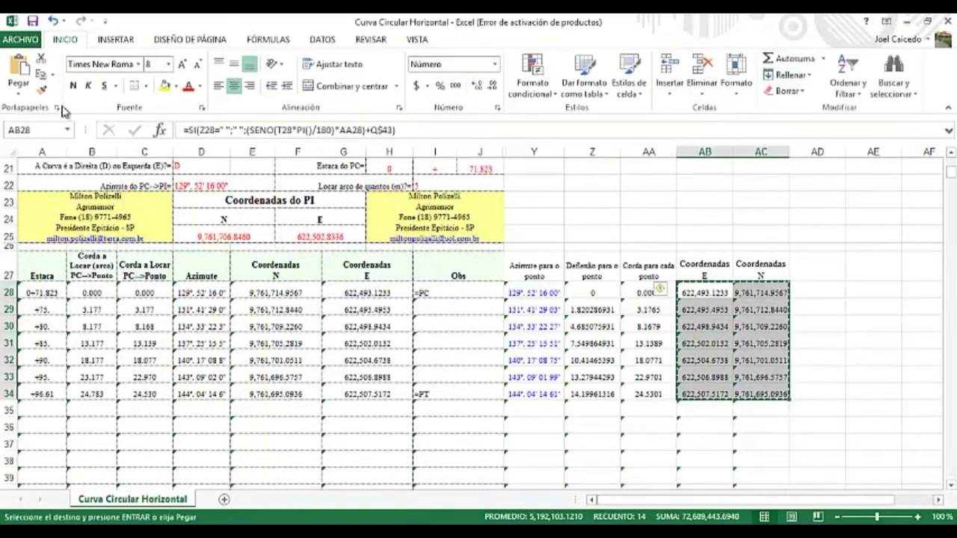
# Create a blank workbook and paste the copied coordinates as values starting at cell A1.
pyautogui.click(18, 41)
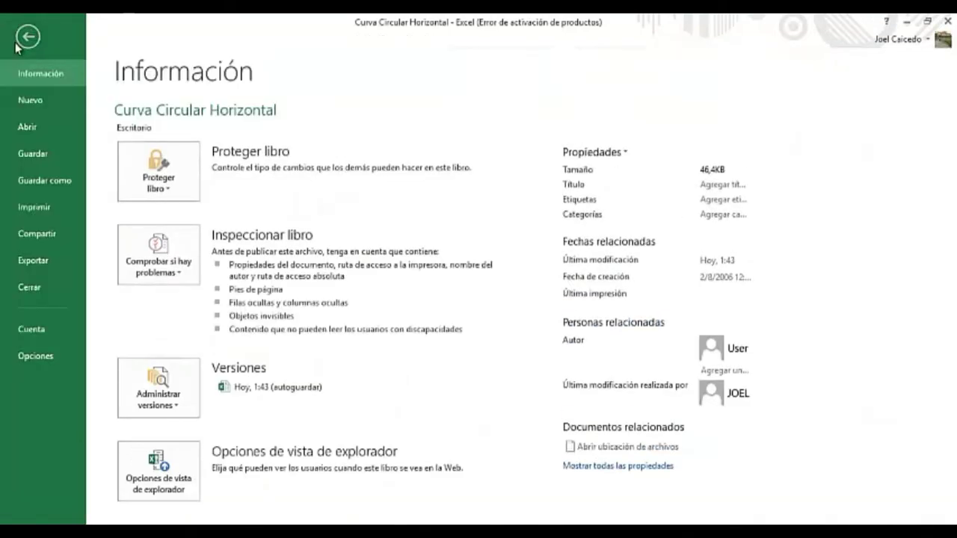
pyautogui.click(33, 98)
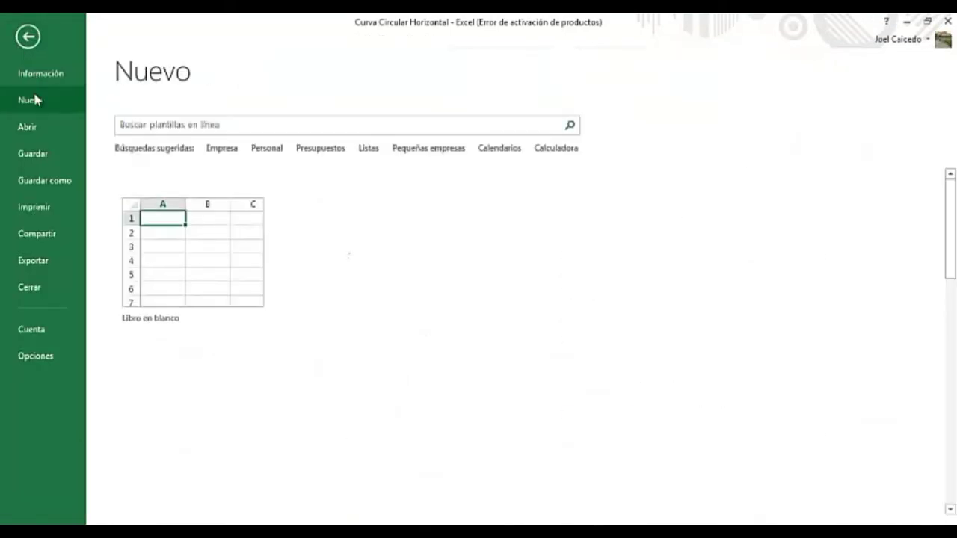
pyautogui.click(187, 228)
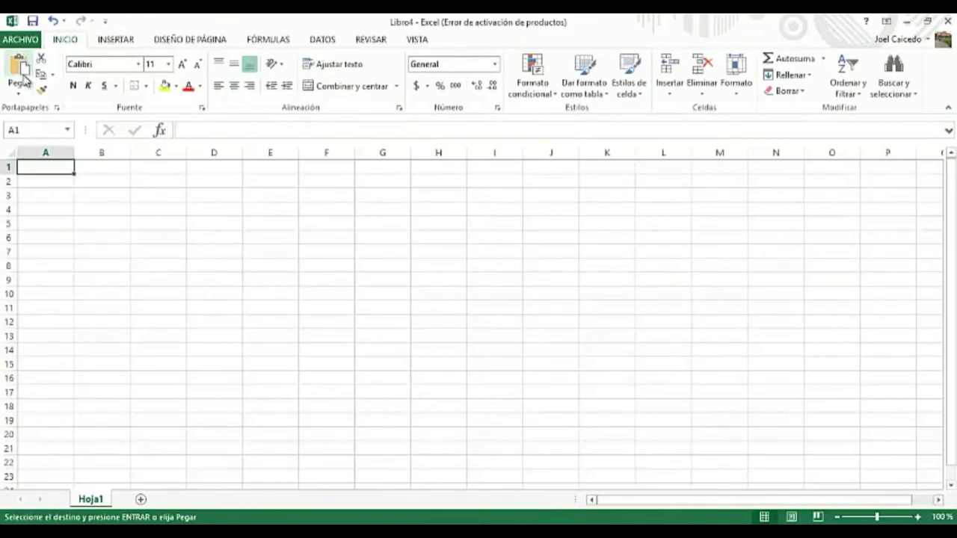
pyautogui.click(21, 90)
pyautogui.click(16, 187)
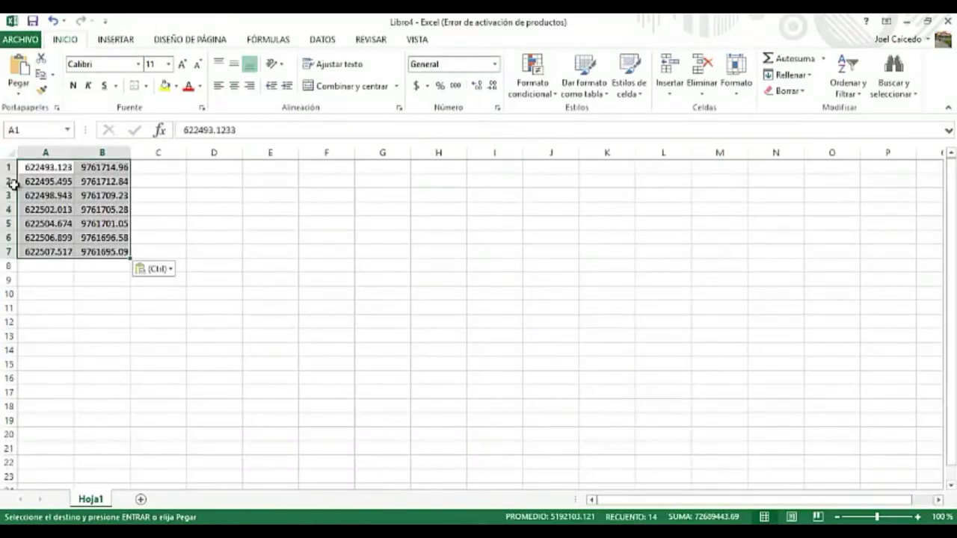
# Start saving the new workbook to the computer's Escritorio folder under the file name Curva 1.
pyautogui.click(29, 41)
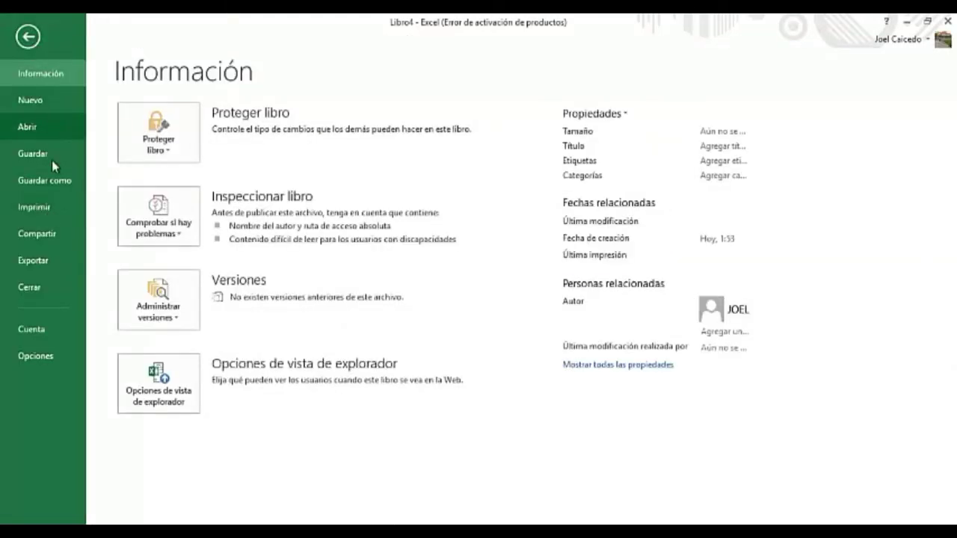
pyautogui.click(49, 179)
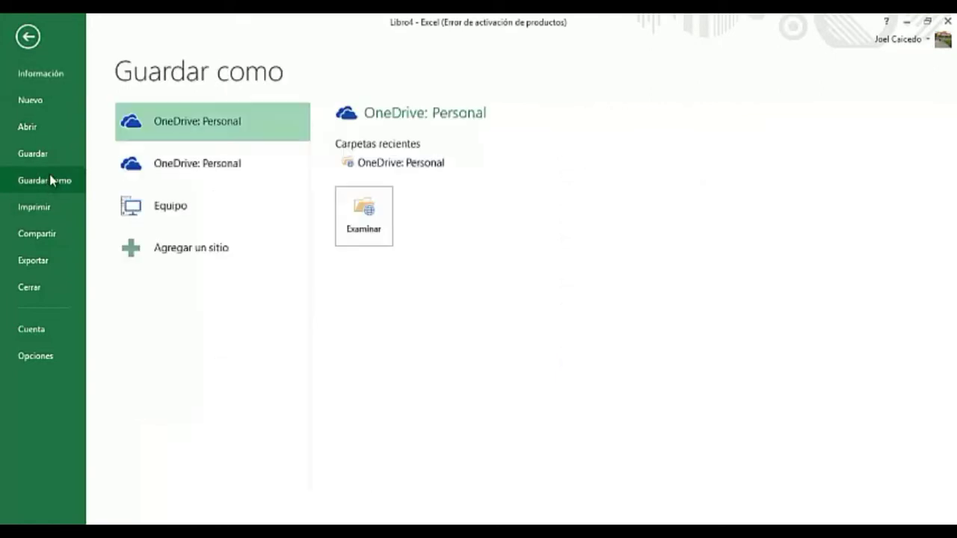
pyautogui.click(188, 209)
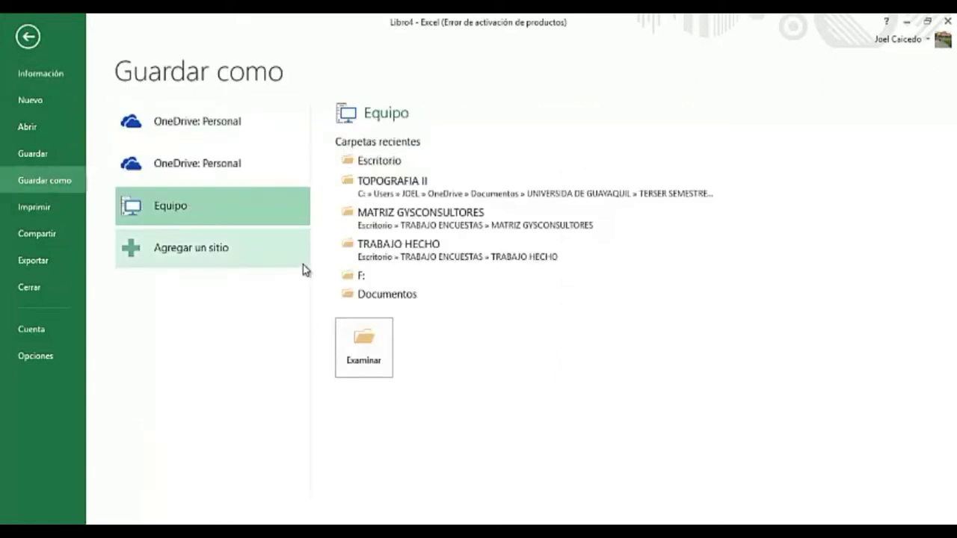
pyautogui.click(355, 362)
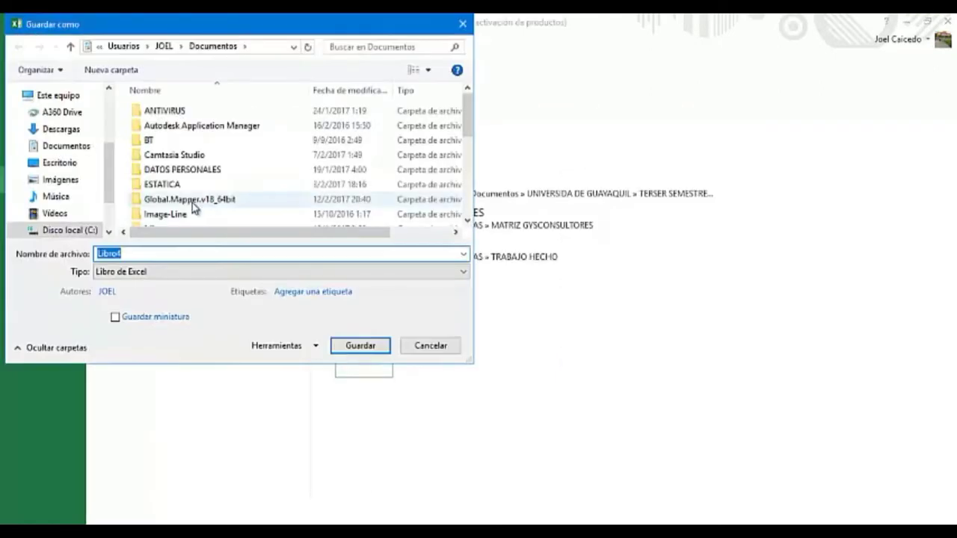
pyautogui.click(88, 164)
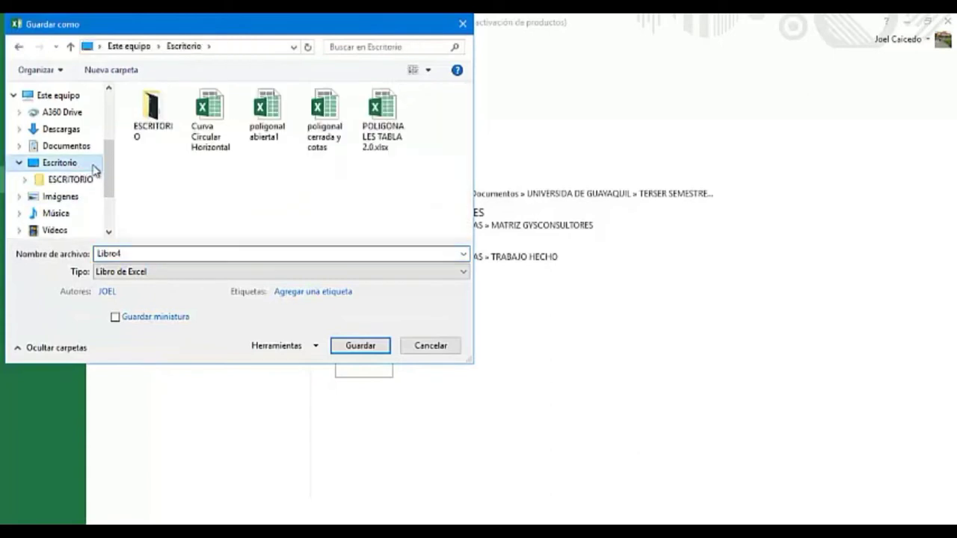
pyautogui.click(211, 253)
pyautogui.click(45, 231)
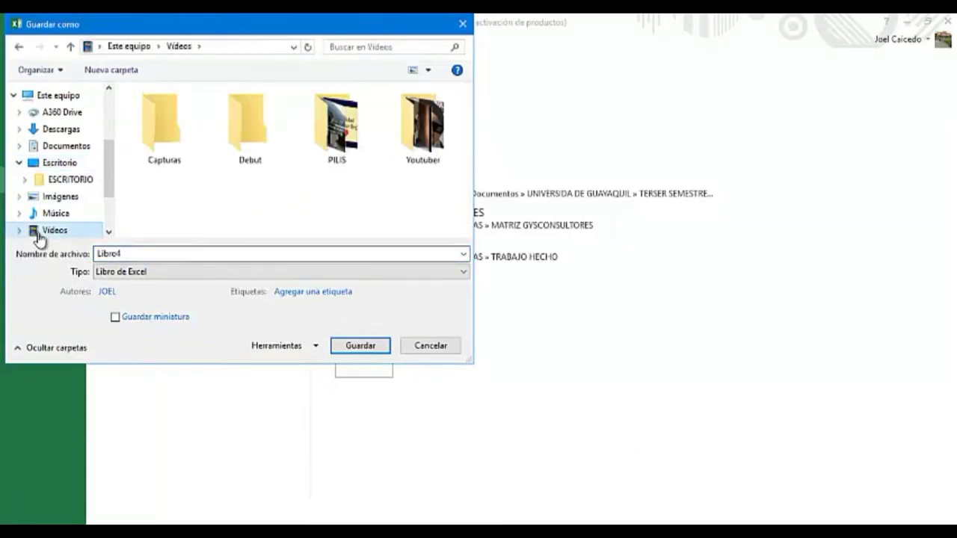
pyautogui.click(95, 255)
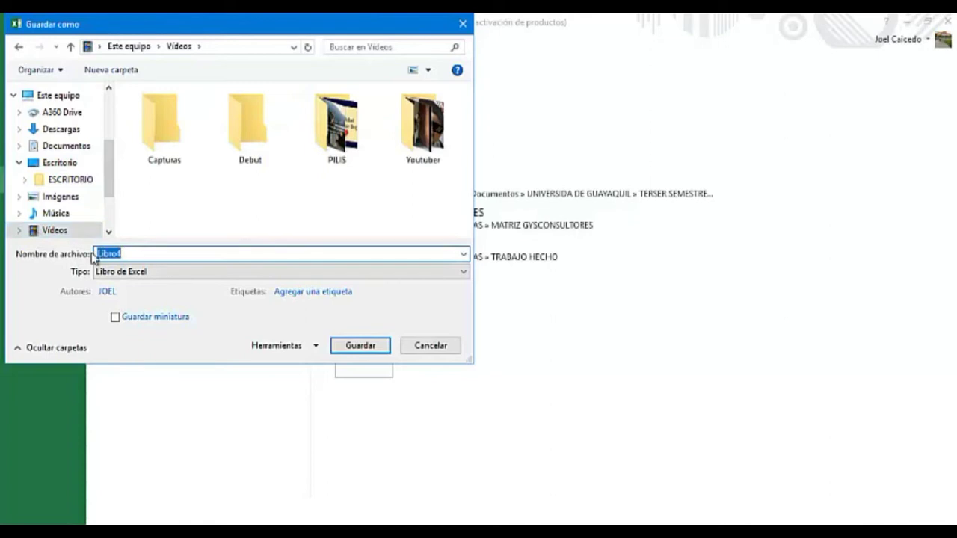
pyautogui.write('Curva 1')
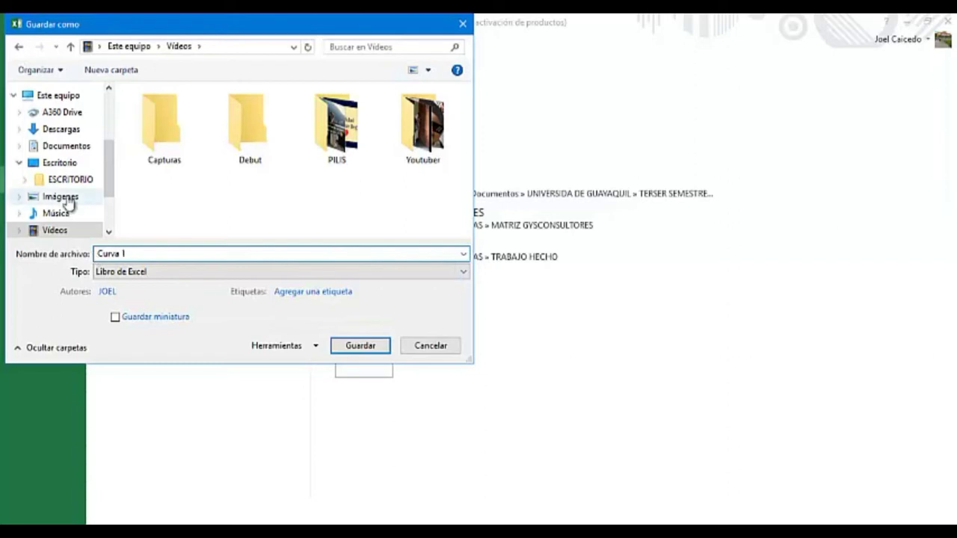
pyautogui.click(67, 164)
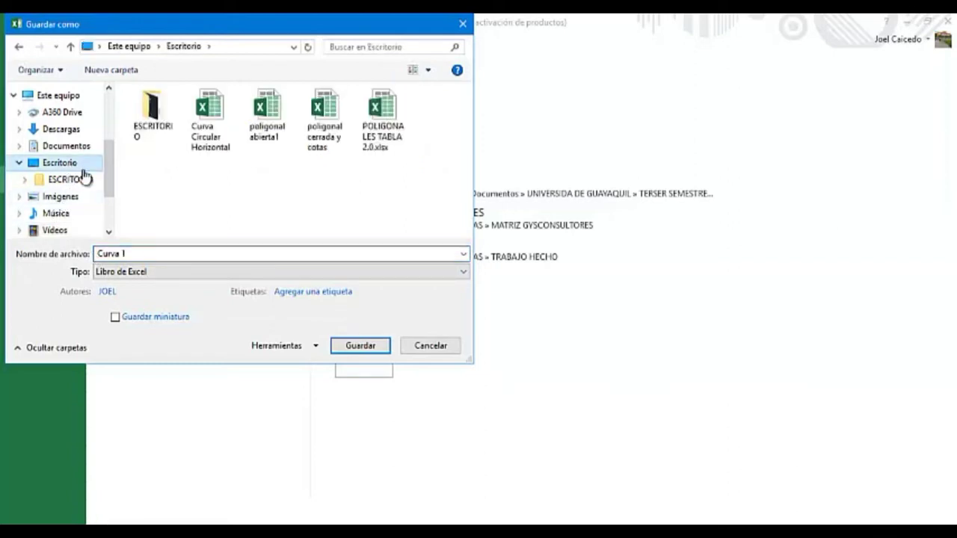
# Save the file in the CSV (delimitado por comas) format and close it without saving again.
pyautogui.click(459, 273)
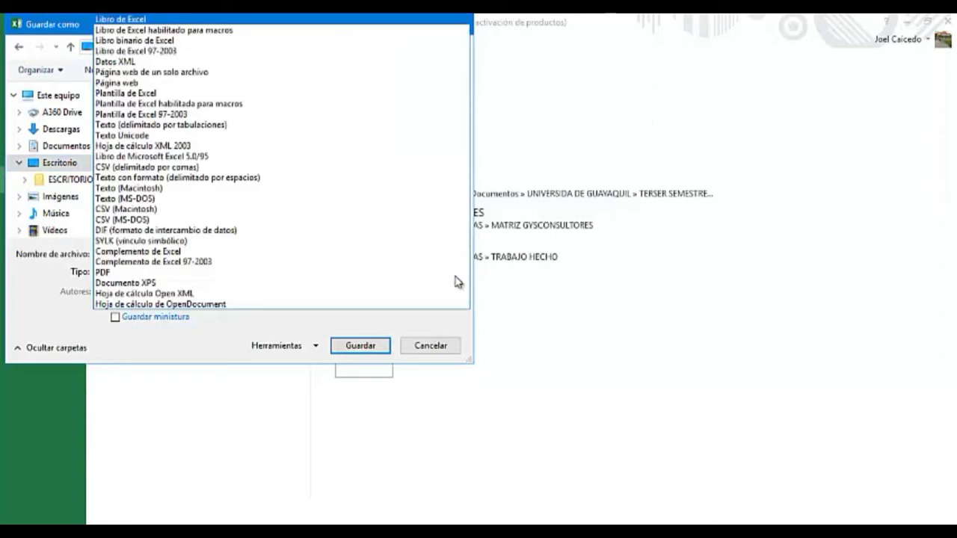
pyautogui.click(198, 168)
pyautogui.click(367, 329)
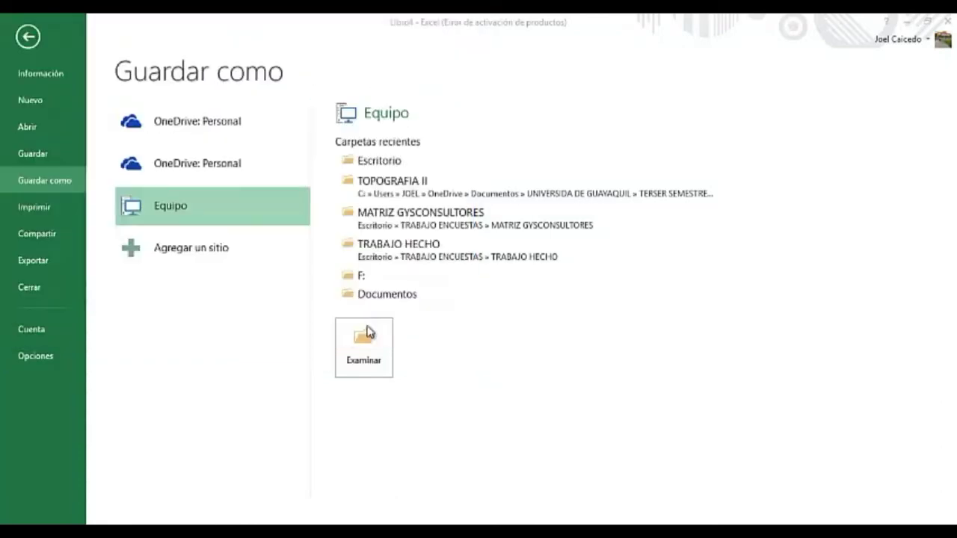
pyautogui.click(422, 316)
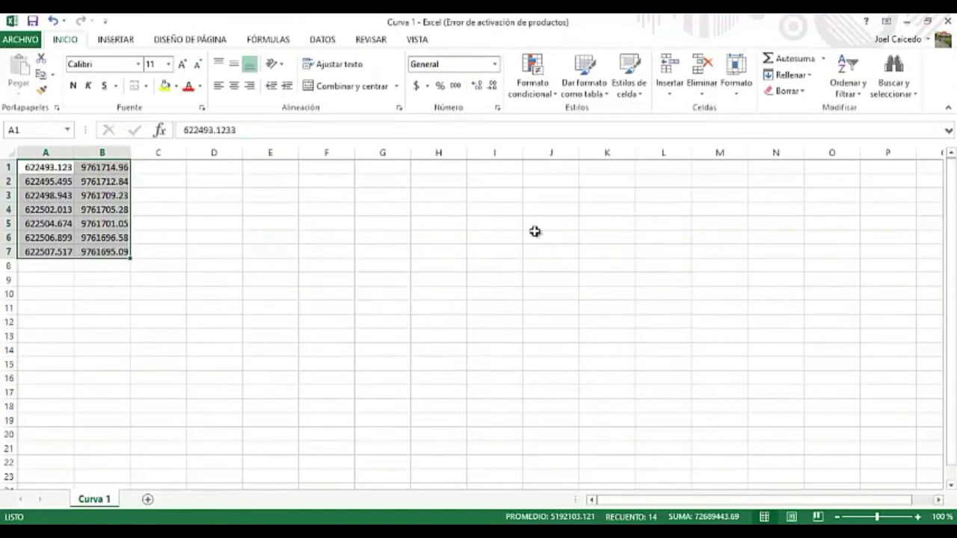
pyautogui.click(951, 21)
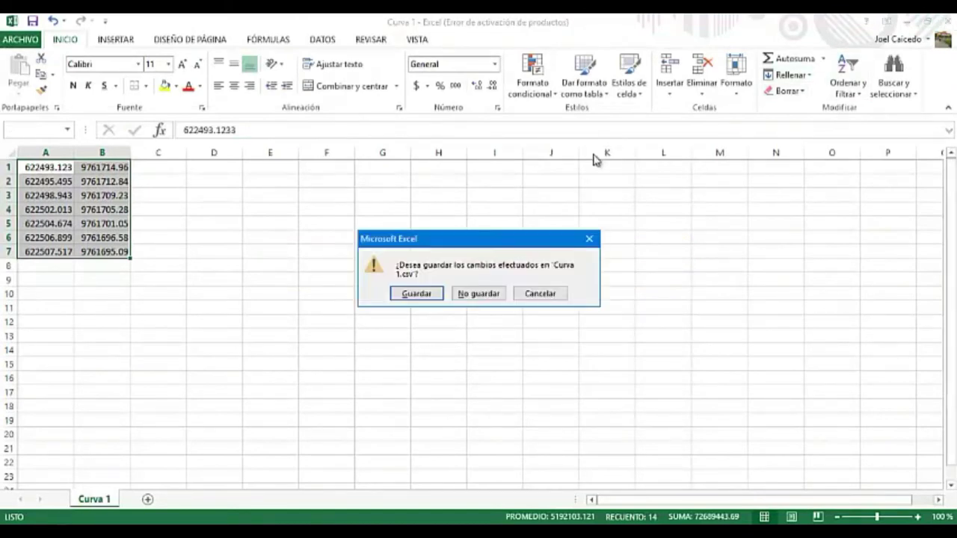
pyautogui.click(489, 293)
# Minimize the open windows, refresh the desktop and open the Curva 1 CSV file in Notepad.
pyautogui.click(905, 21)
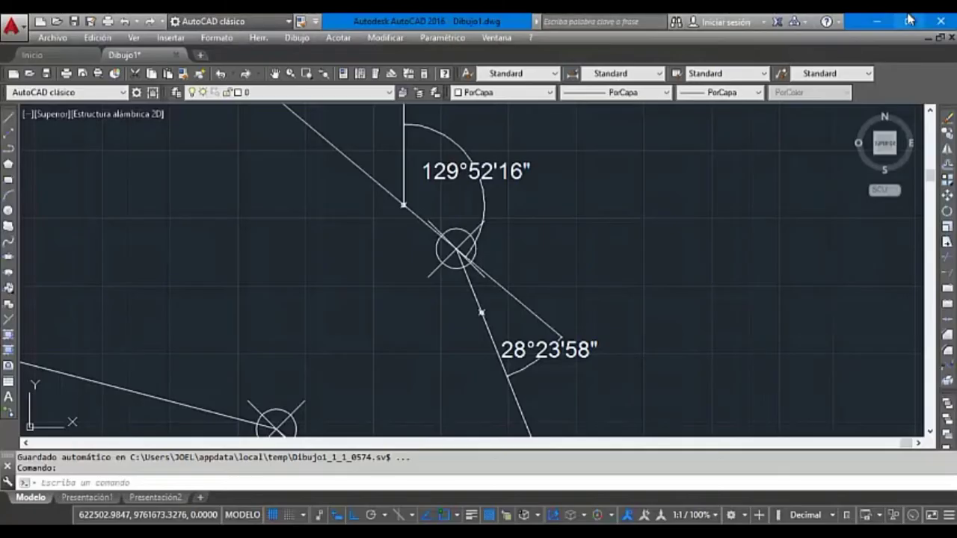
pyautogui.click(877, 21)
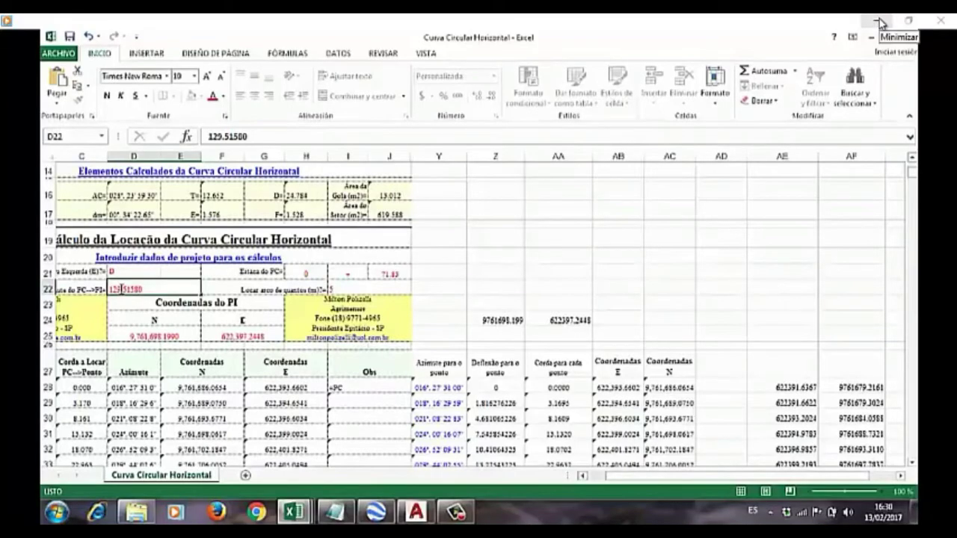
pyautogui.click(879, 23)
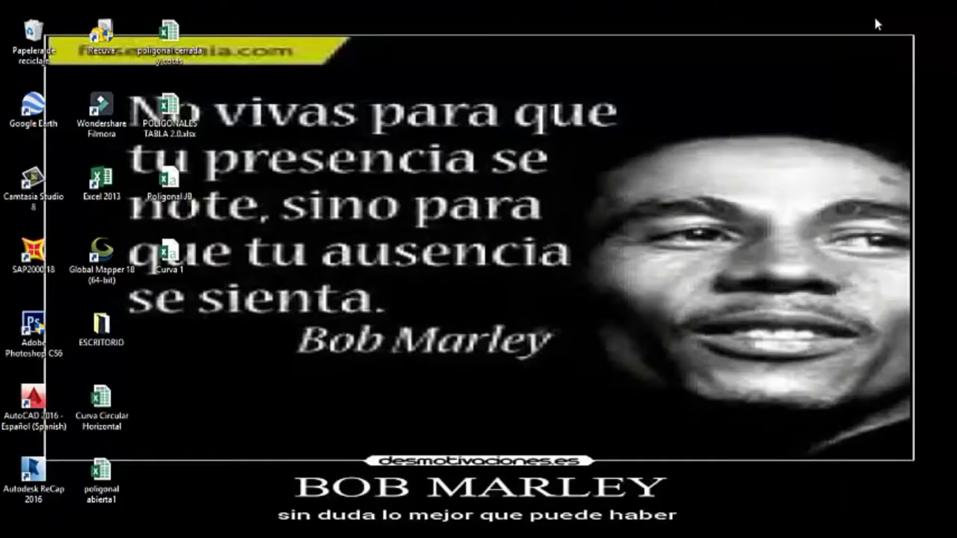
pyautogui.rightClick(428, 77)
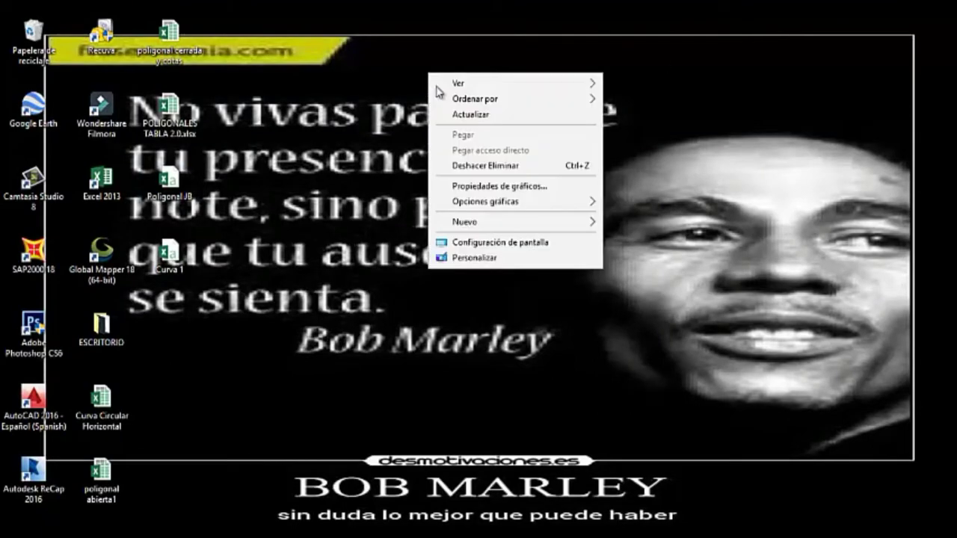
pyautogui.click(457, 115)
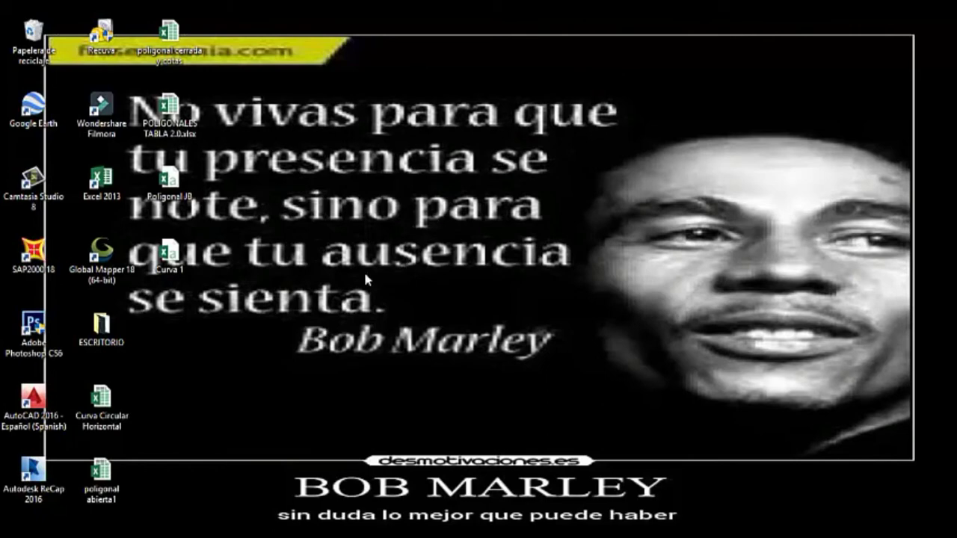
pyautogui.rightClick(183, 266)
pyautogui.click(217, 227)
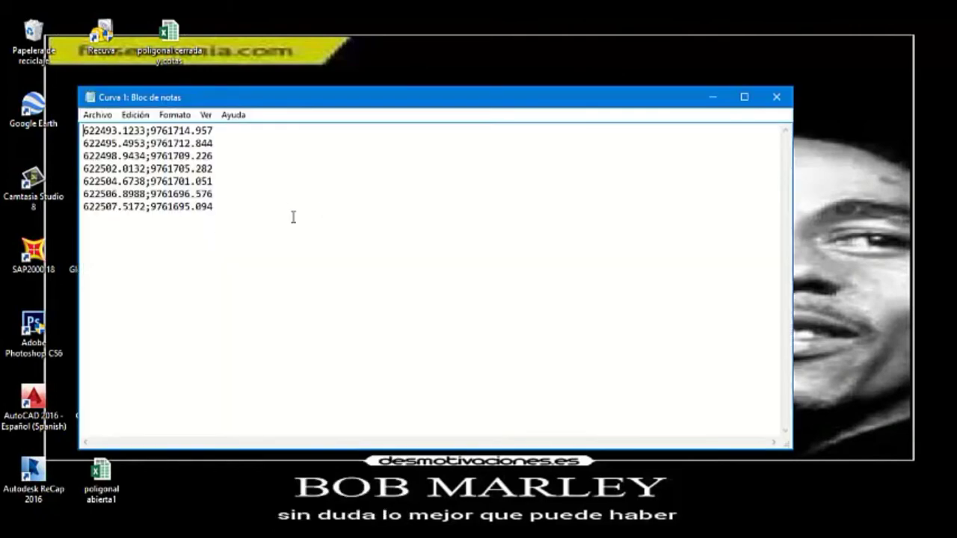
# Replace the semicolon between easting and northing with a comma in the coordinate lines of Curva 1.
pyautogui.click(152, 131)
pyautogui.press('BackSpace')
pyautogui.write(',')
pyautogui.click(150, 143)
pyautogui.press('BackSpace')
pyautogui.write(',')
pyautogui.click(151, 168)
pyautogui.press('BackSpace')
pyautogui.write(',')
pyautogui.click(150, 181)
pyautogui.press('BackSpace')
pyautogui.write(',')
pyautogui.click(154, 194)
pyautogui.write(',')
pyautogui.click(150, 193)
pyautogui.press('BackSpace')
pyautogui.press('BackSpace')
pyautogui.write(',')
# Copy all the comma-separated coordinate lines and close the Notepad file.
pyautogui.moveTo(212, 207); pyautogui.dragTo(83, 131)
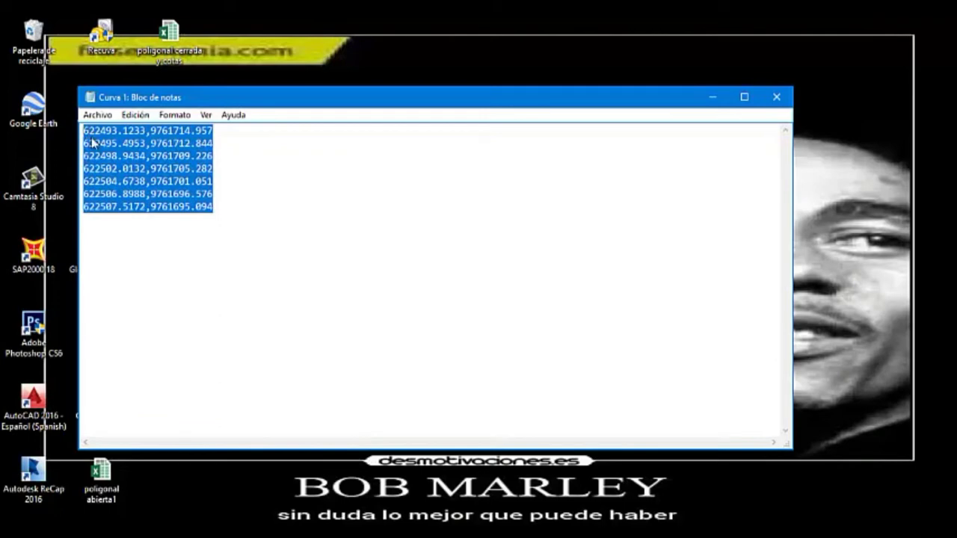
pyautogui.rightClick(93, 142)
pyautogui.click(123, 183)
pyautogui.click(462, 141)
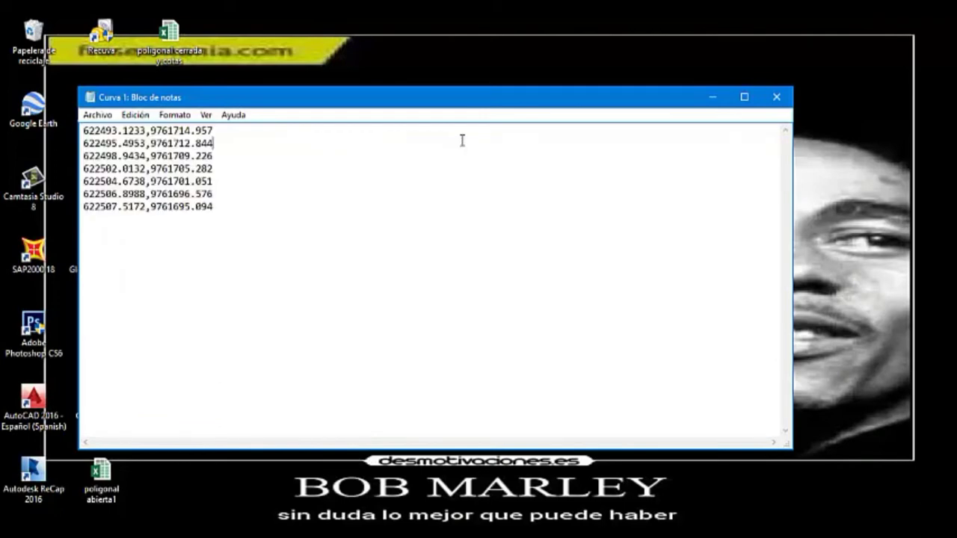
pyautogui.click(777, 97)
pyautogui.press('Return')
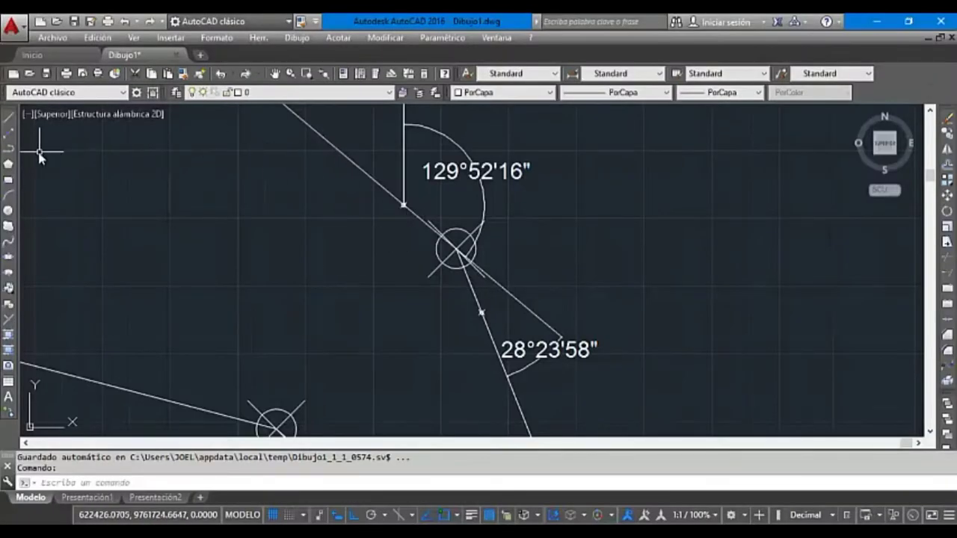
# Switch to AutoCAD and draw a polyline through the copied curve coordinates, from 622493.1233,9761714.957 to 622507.5172,9761695.094.
pyautogui.click(9, 148)
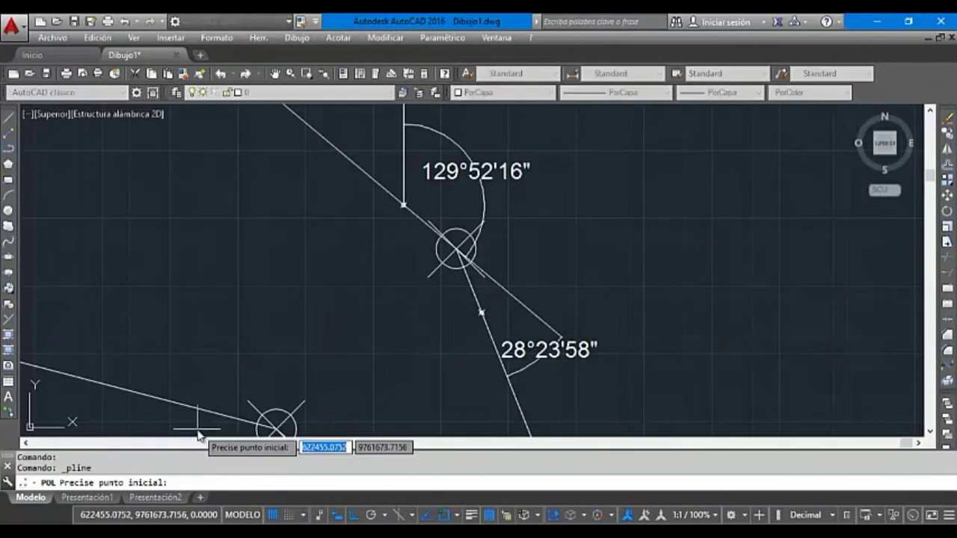
pyautogui.click(191, 480)
pyautogui.hotkey('ctrl', 'v')
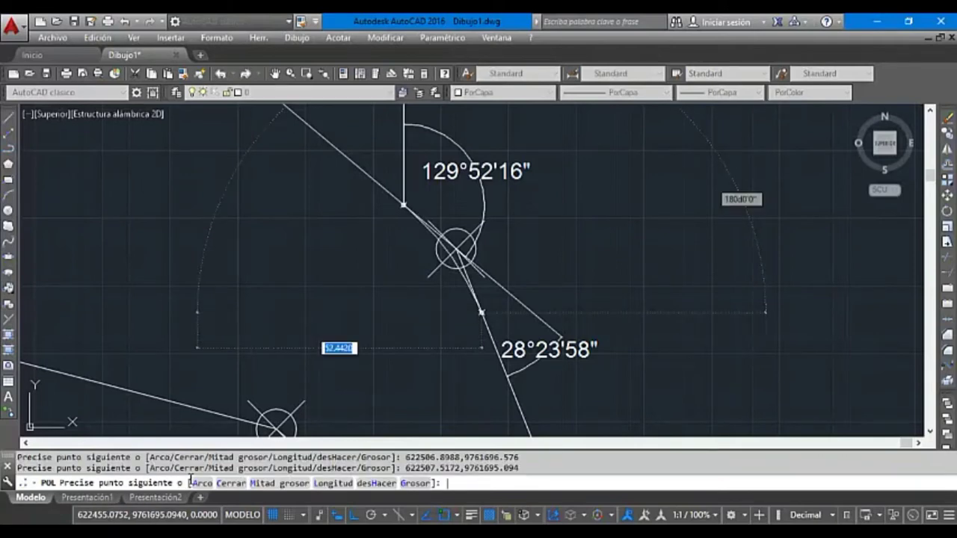
pyautogui.press('Return')
pyautogui.press('Return')
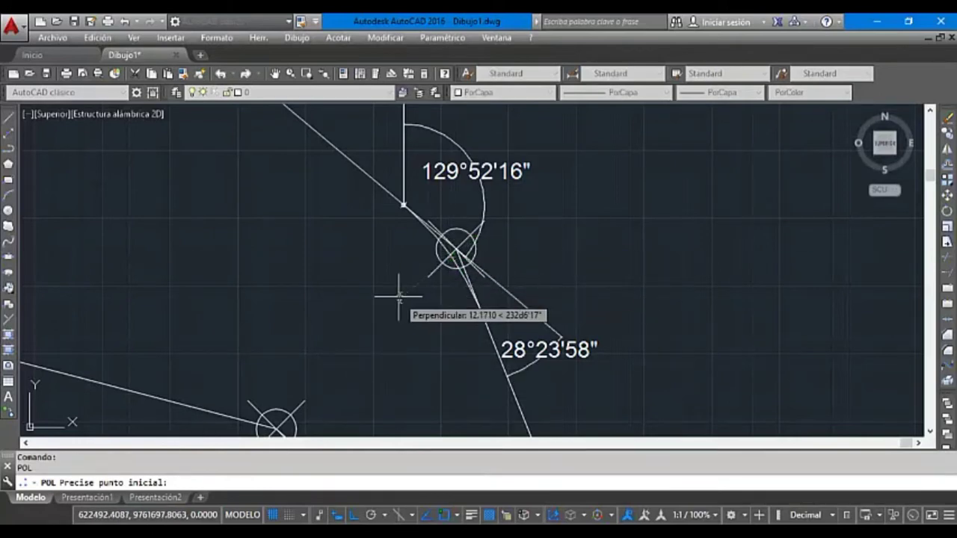
pyautogui.press('Escape')
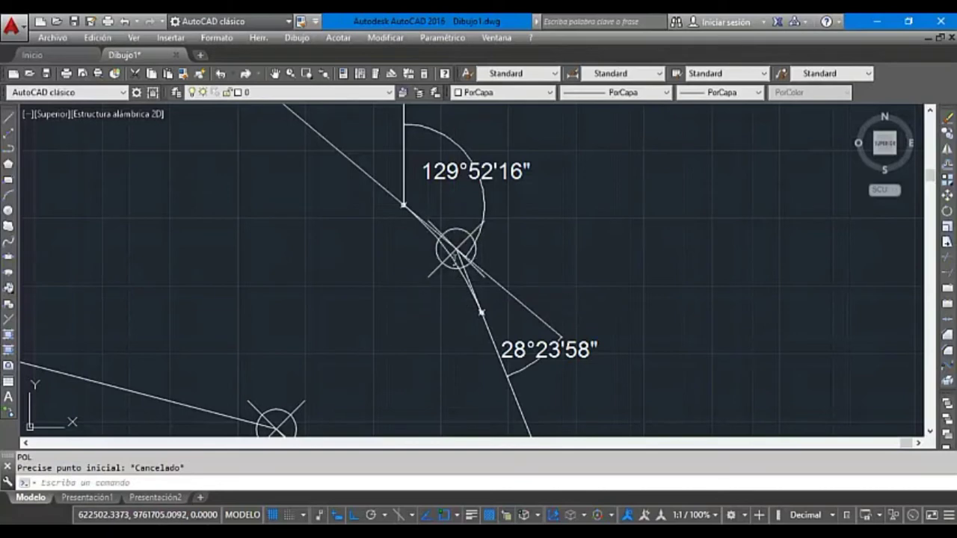
# Change the color of the new curve polyline to Verde.
pyautogui.click(452, 258)
pyautogui.moveTo(452, 259)
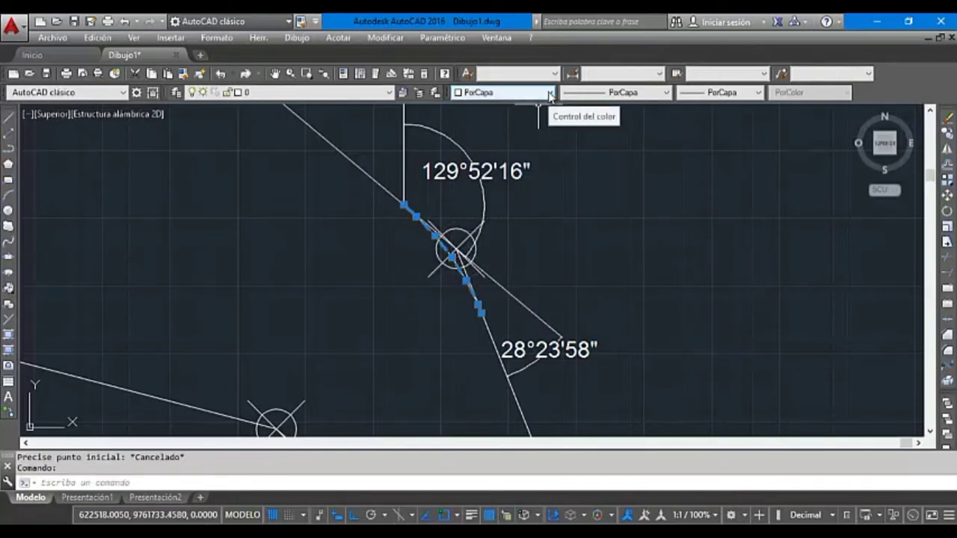
pyautogui.click(549, 93)
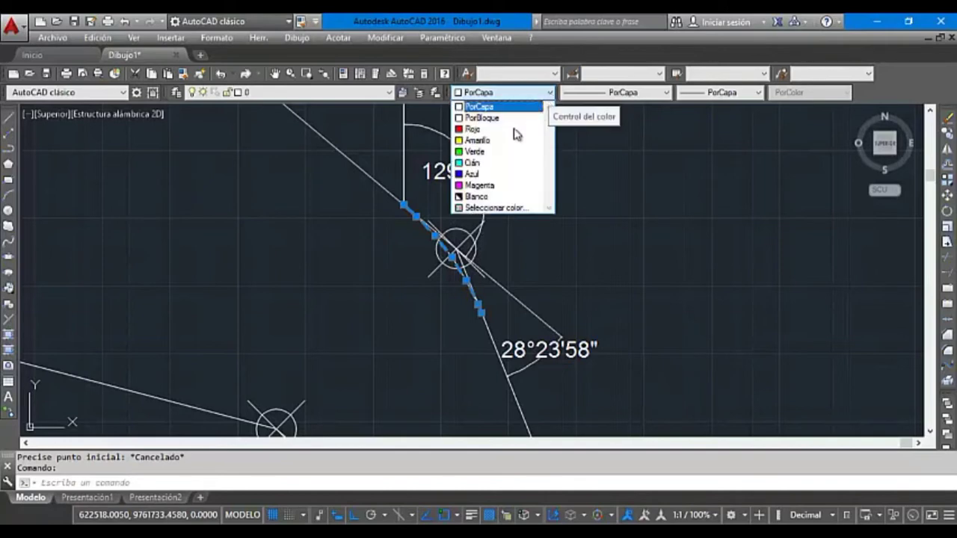
pyautogui.click(482, 153)
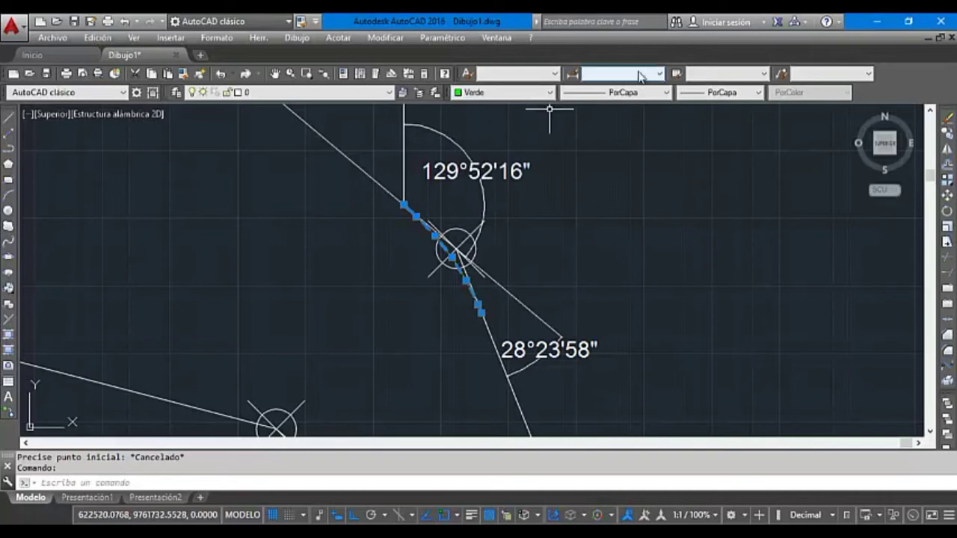
# Set the curve polyline's global width to 1 in its properties and deselect it.
pyautogui.rightClick(453, 258)
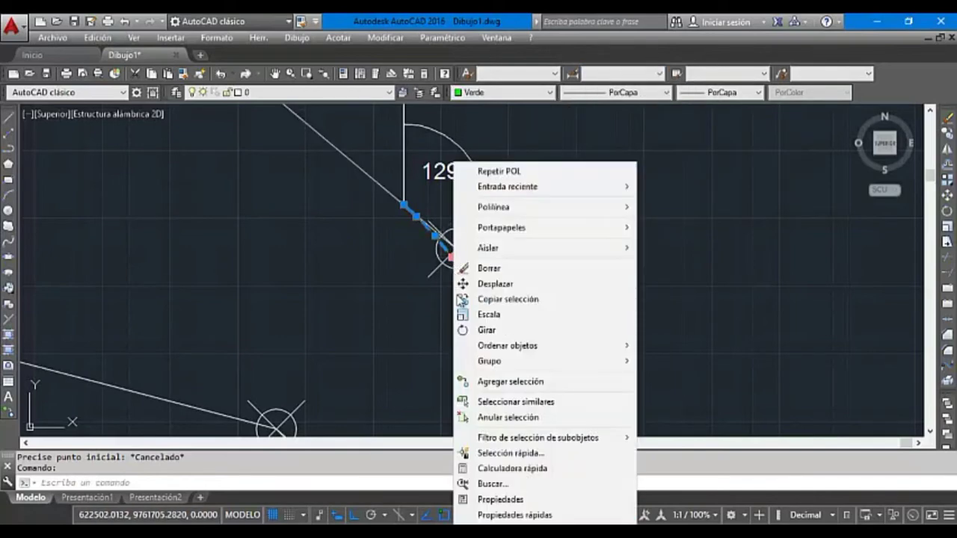
pyautogui.click(473, 500)
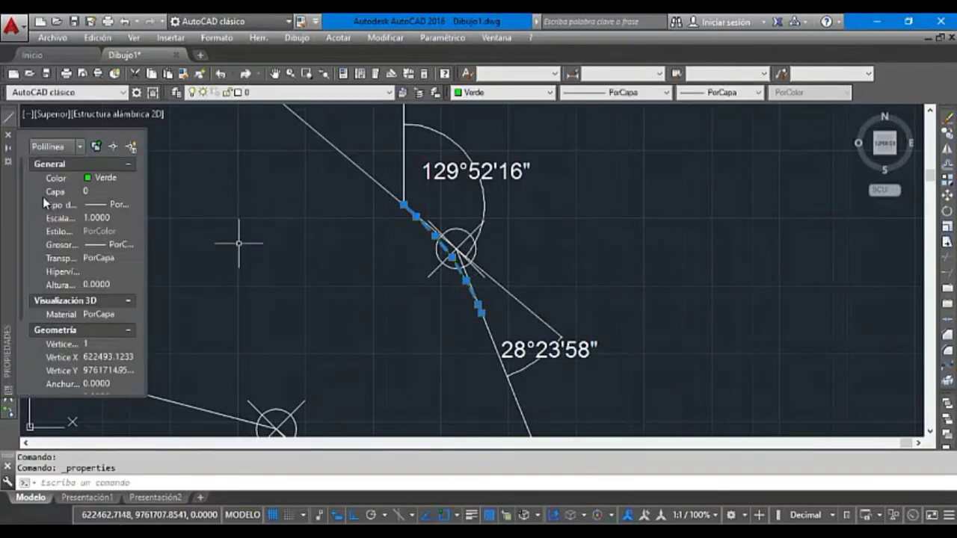
pyautogui.scroll(-3, 21, 216)
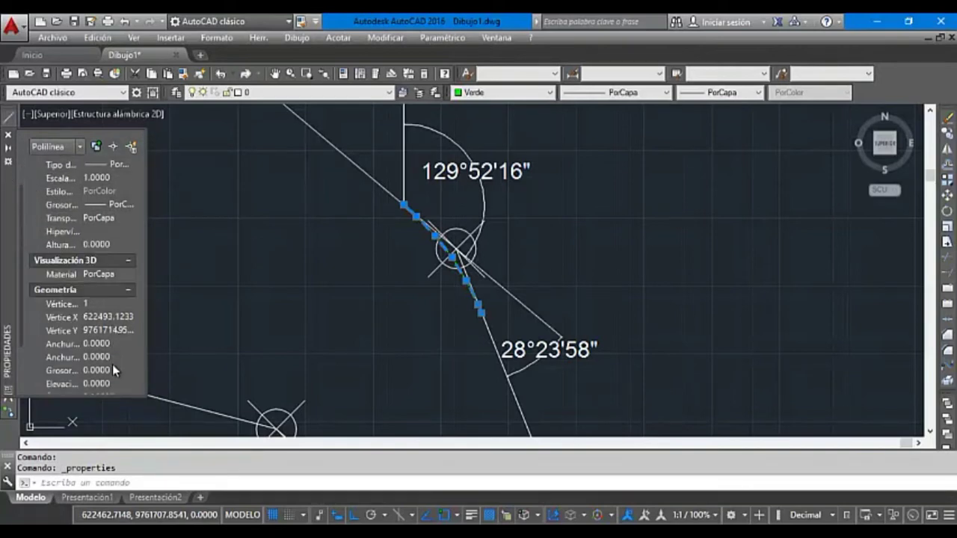
pyautogui.click(113, 370)
pyautogui.write('1')
pyautogui.press('Return')
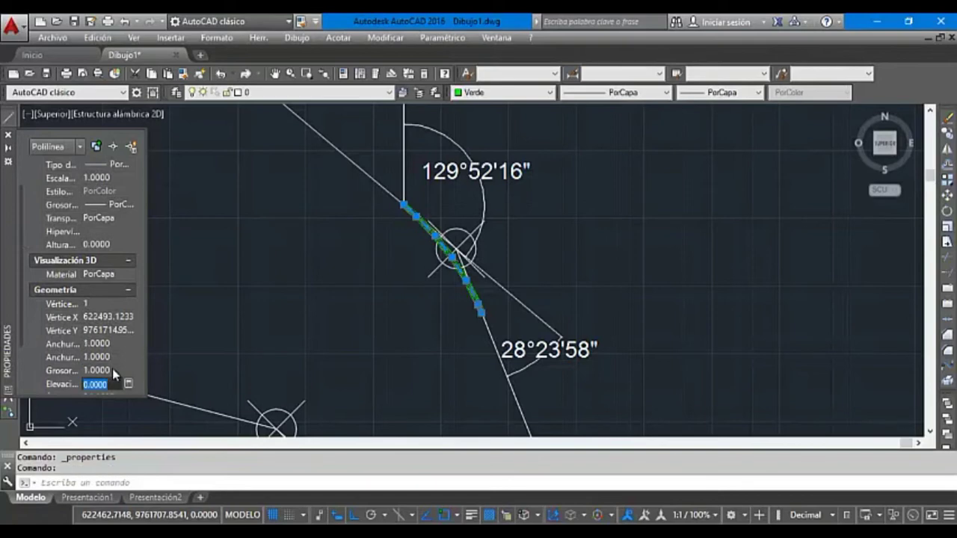
pyautogui.click(8, 135)
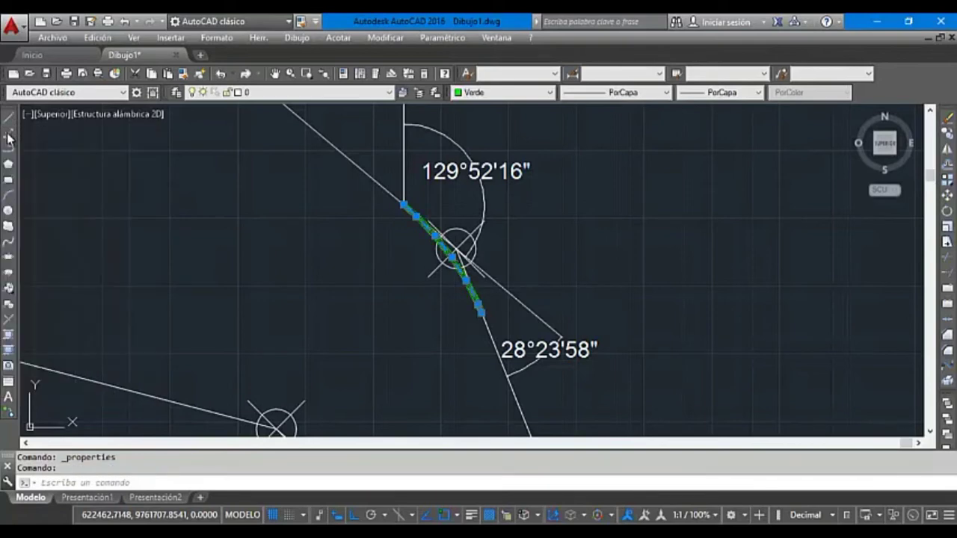
pyautogui.click(194, 200)
pyautogui.press('Escape')
pyautogui.press('Escape')
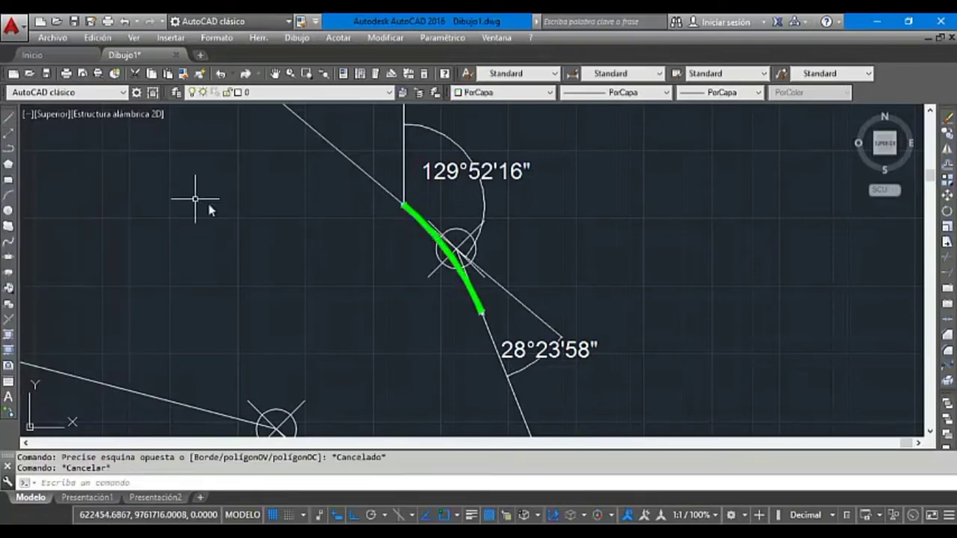
# Examine the alignment from the finished green curve to the next two vertices southeast and south of it.
pyautogui.rightClick(604, 234)
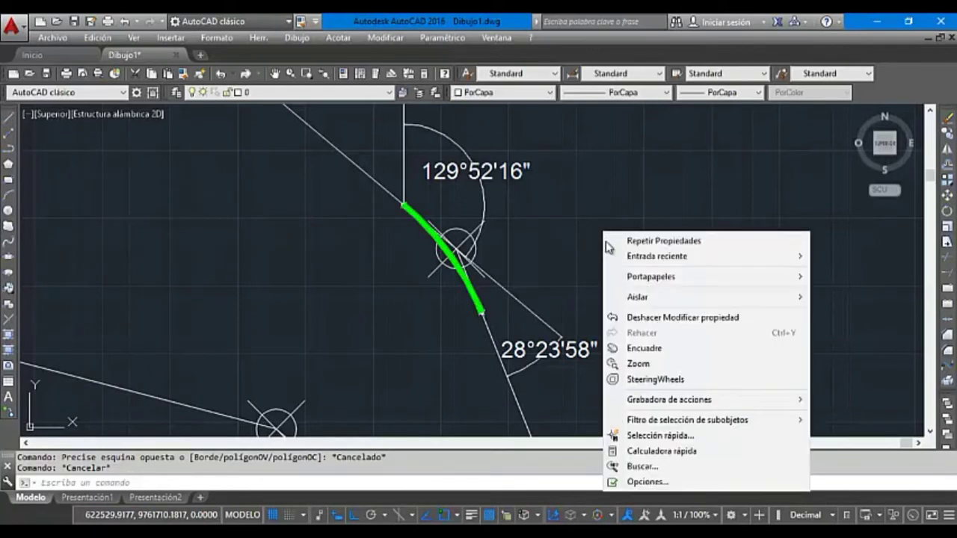
pyautogui.click(649, 346)
pyautogui.moveTo(656, 356); pyautogui.dragTo(620, 233)
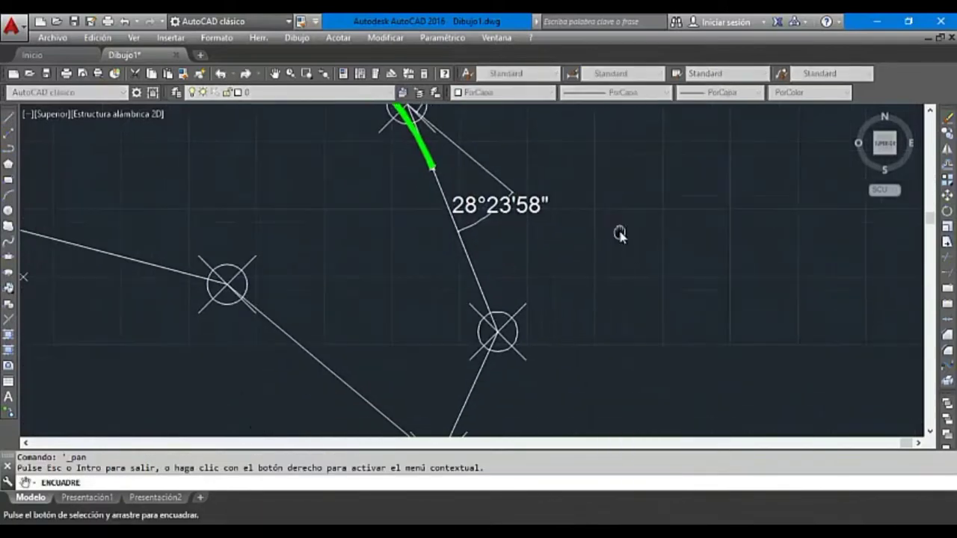
pyautogui.moveTo(645, 331)
pyautogui.mouseDown()
pyautogui.moveTo(632, 318)
pyautogui.moveTo(624, 342)
pyautogui.moveTo(618, 326)
pyautogui.mouseUp()
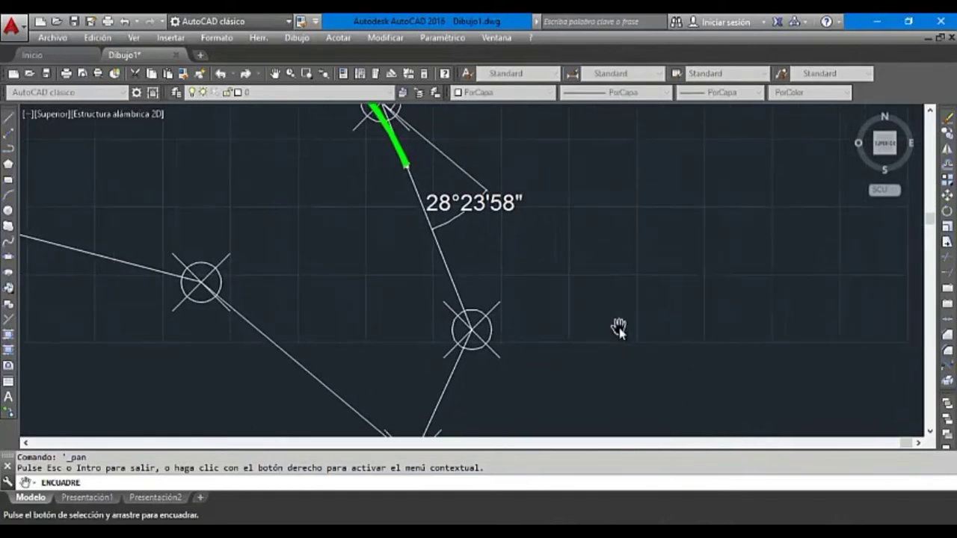
pyautogui.press('Escape')
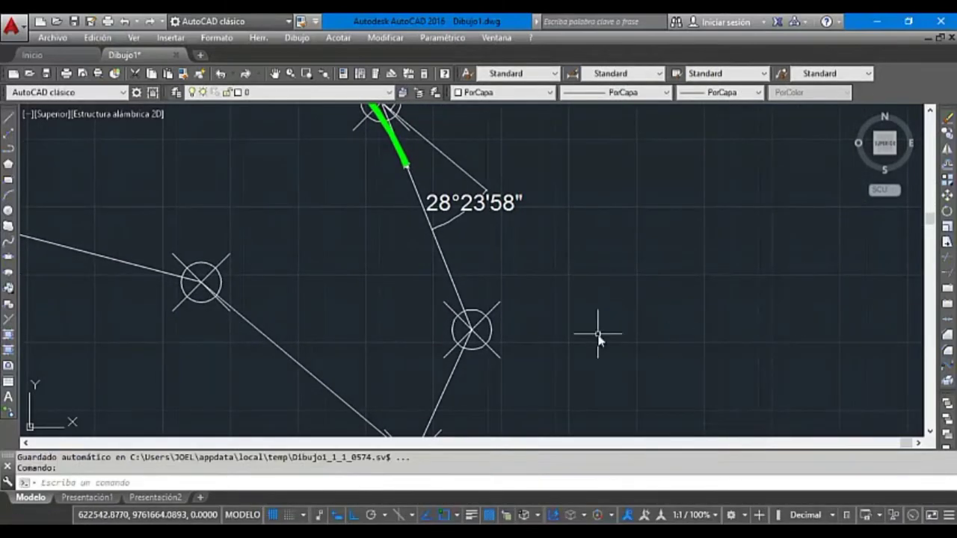
pyautogui.rightClick(598, 338)
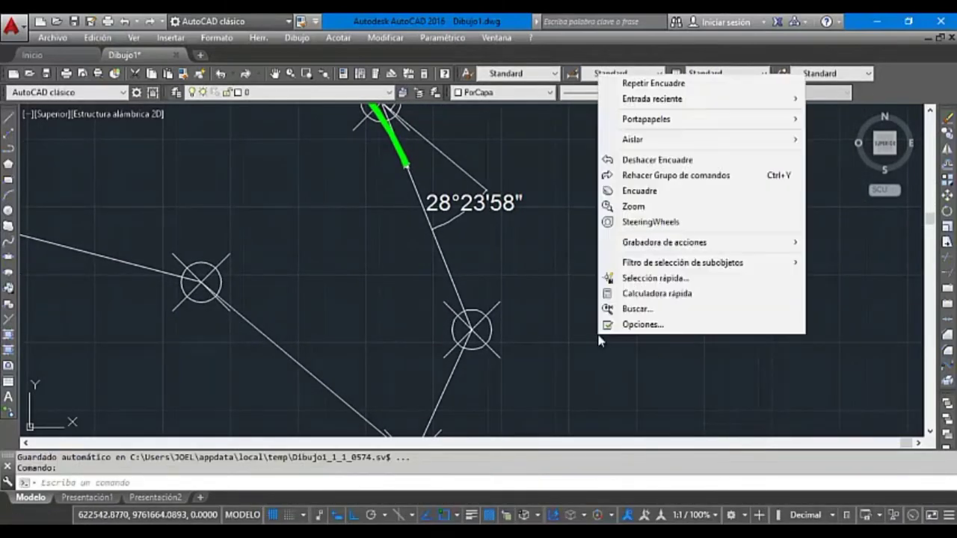
pyautogui.click(639, 191)
pyautogui.moveTo(610, 296)
pyautogui.mouseDown()
pyautogui.moveTo(617, 214)
pyautogui.moveTo(591, 294)
pyautogui.mouseUp()
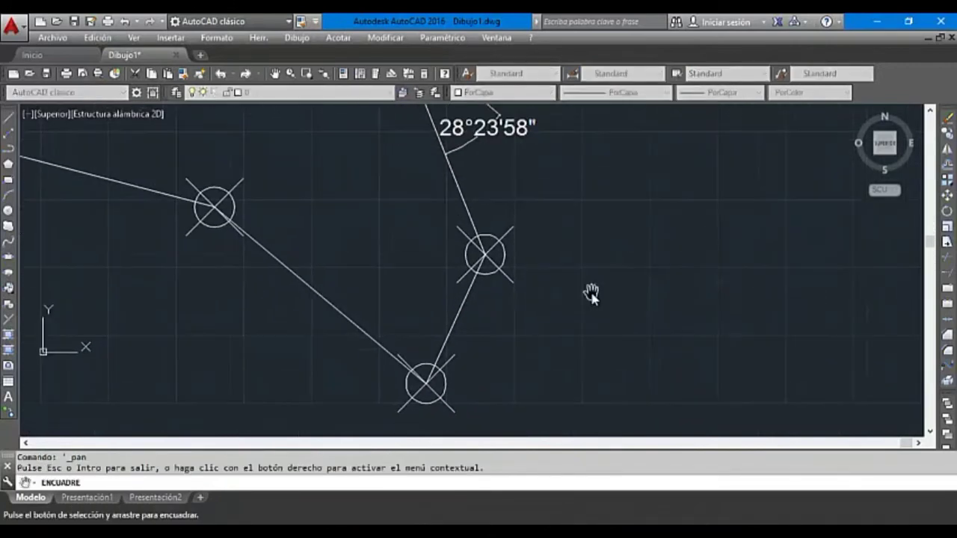
pyautogui.rightClick(591, 294)
pyautogui.click(620, 339)
pyautogui.moveTo(527, 356); pyautogui.dragTo(542, 255)
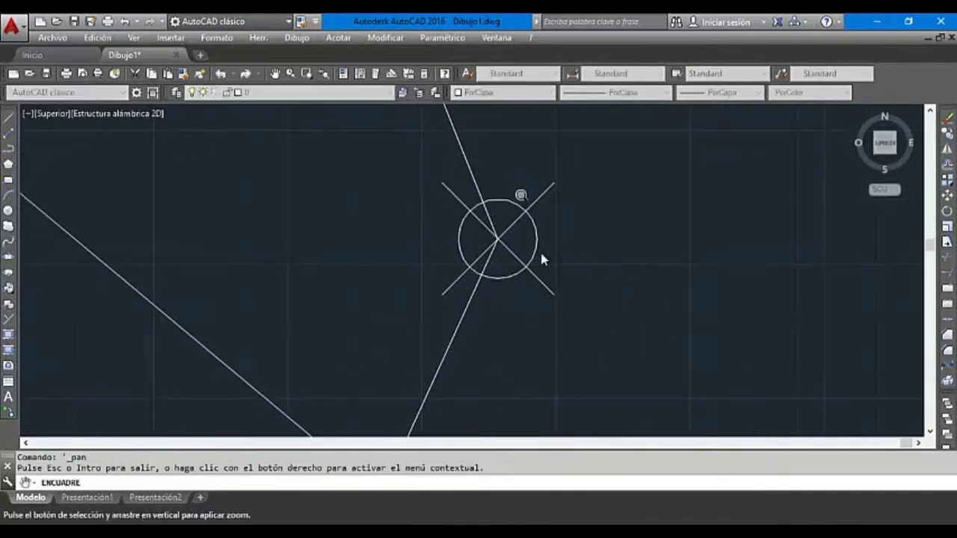
pyautogui.press('Escape')
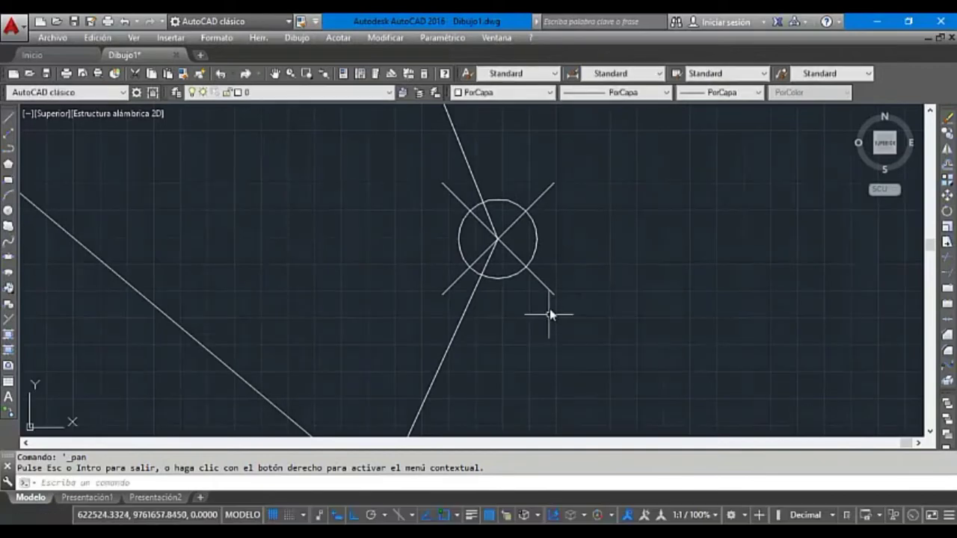
pyautogui.rightClick(587, 258)
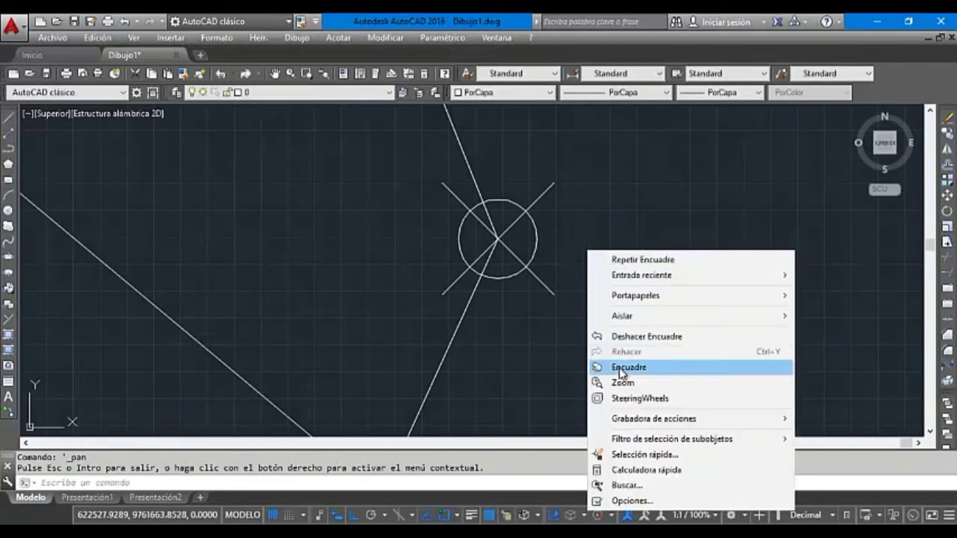
pyautogui.click(620, 367)
pyautogui.moveTo(576, 269)
pyautogui.mouseDown()
pyautogui.moveTo(571, 378)
pyautogui.moveTo(620, 303)
pyautogui.mouseUp()
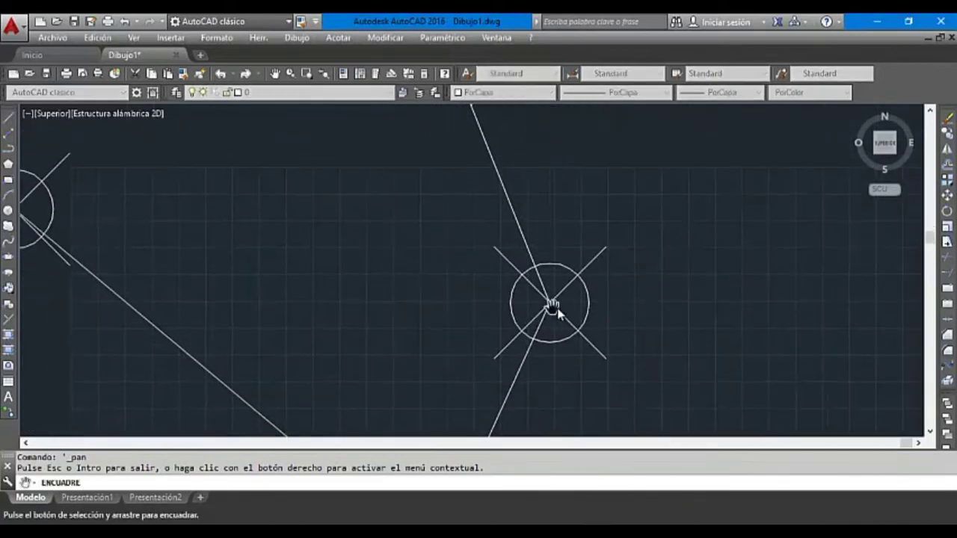
pyautogui.moveTo(557, 213)
pyautogui.mouseDown()
pyautogui.moveTo(574, 330)
pyautogui.moveTo(506, 154)
pyautogui.mouseUp()
pyautogui.moveTo(553, 302); pyautogui.dragTo(551, 222)
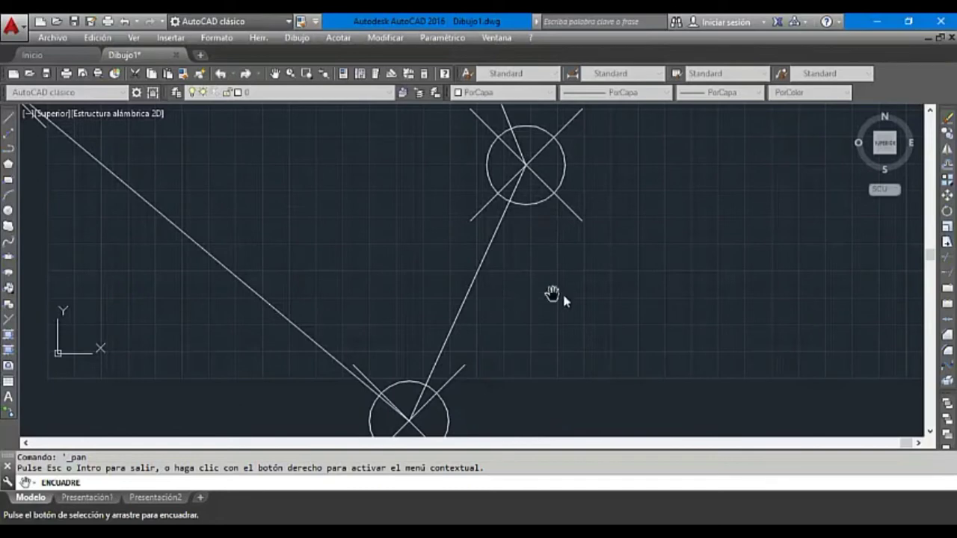
pyautogui.moveTo(551, 293)
pyautogui.mouseDown()
pyautogui.moveTo(487, 331)
pyautogui.moveTo(513, 256)
pyautogui.moveTo(510, 264)
pyautogui.mouseUp()
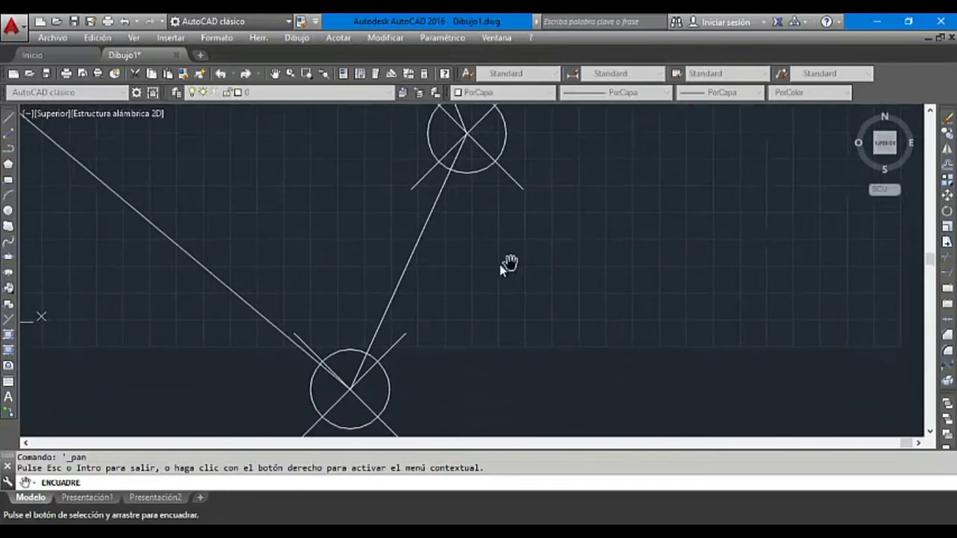
pyautogui.press('Escape')
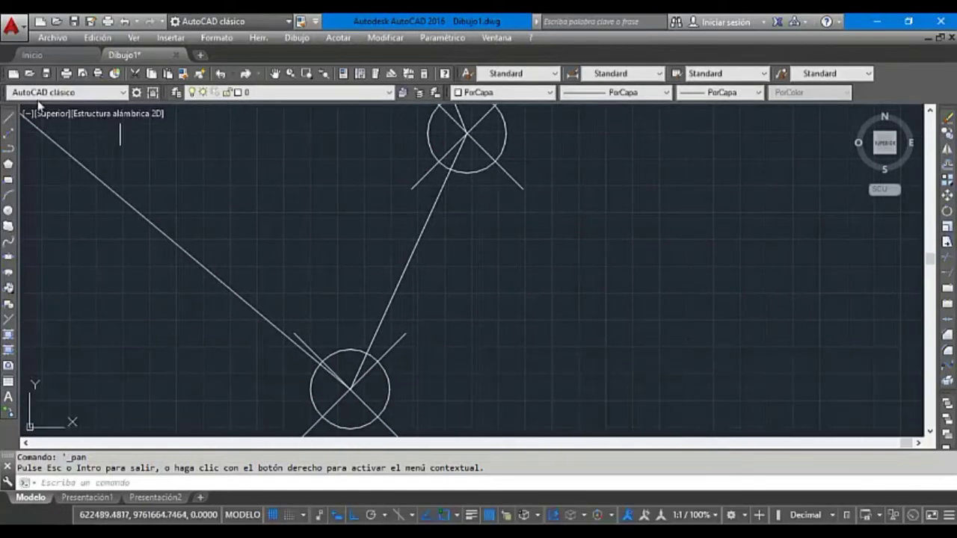
pyautogui.click(8, 118)
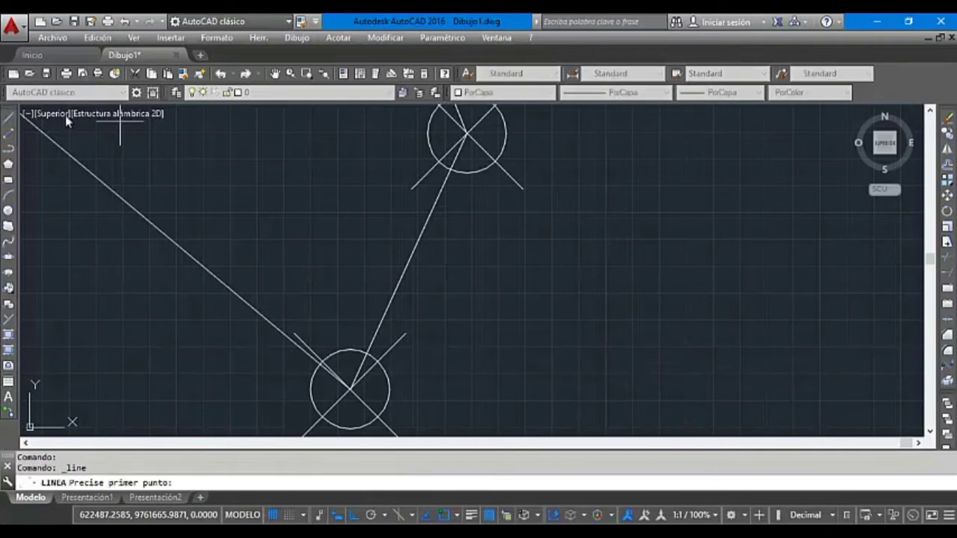
pyautogui.click(468, 138)
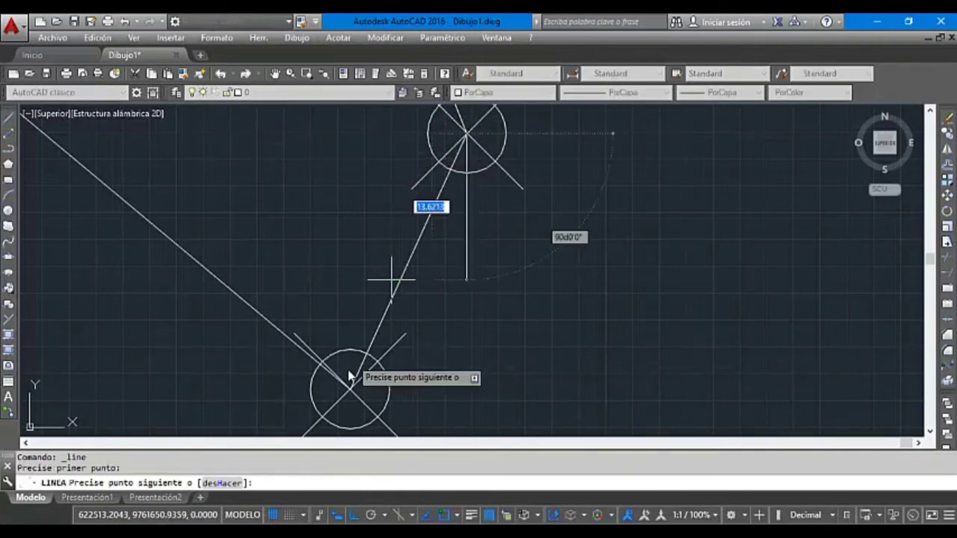
pyautogui.press('Escape')
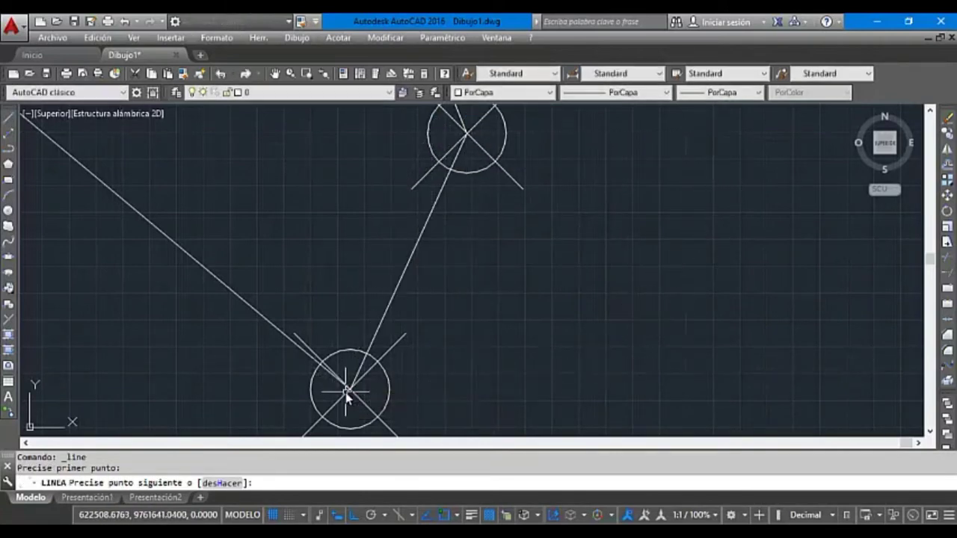
# Add an aligned dimension between the upper vertex and the lower vertex of the next segment, with ortho mode off.
pyautogui.click(337, 38)
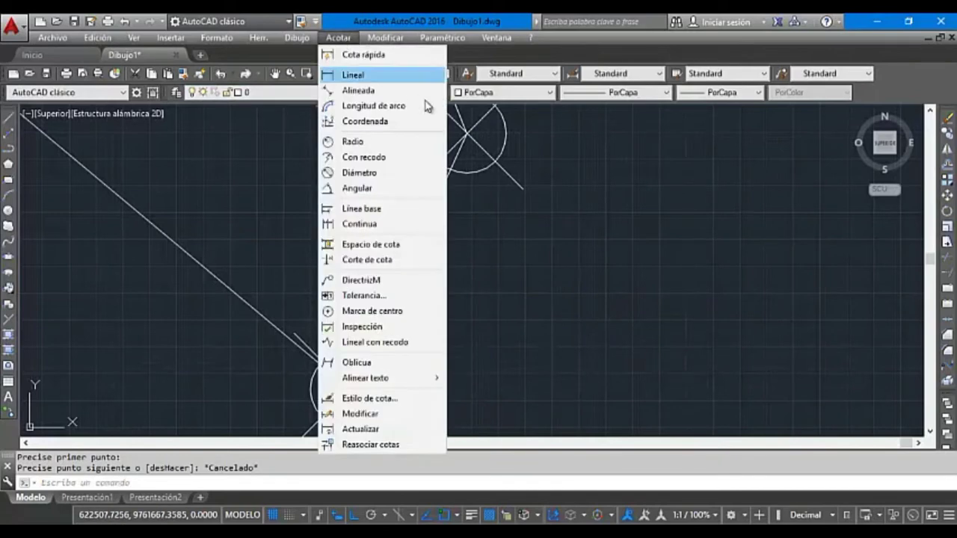
pyautogui.click(382, 92)
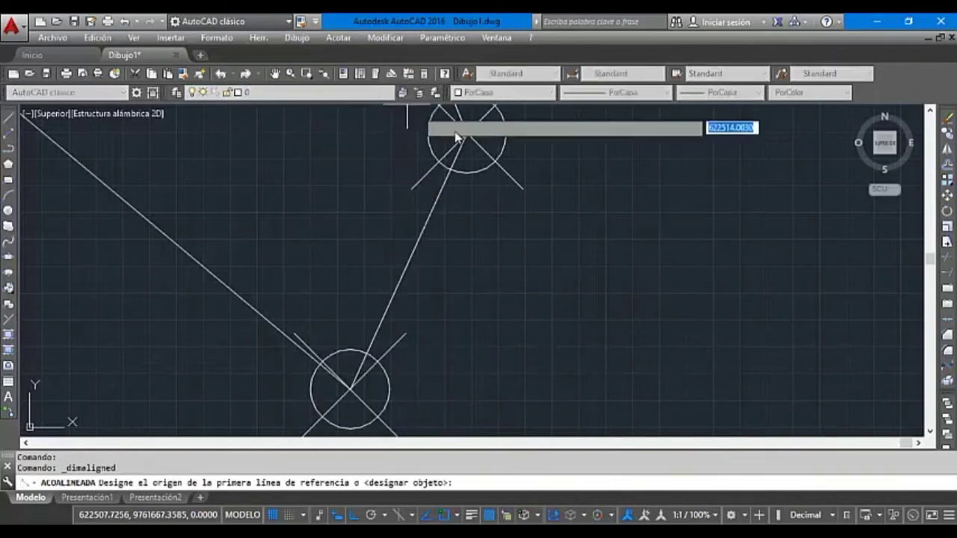
pyautogui.click(466, 134)
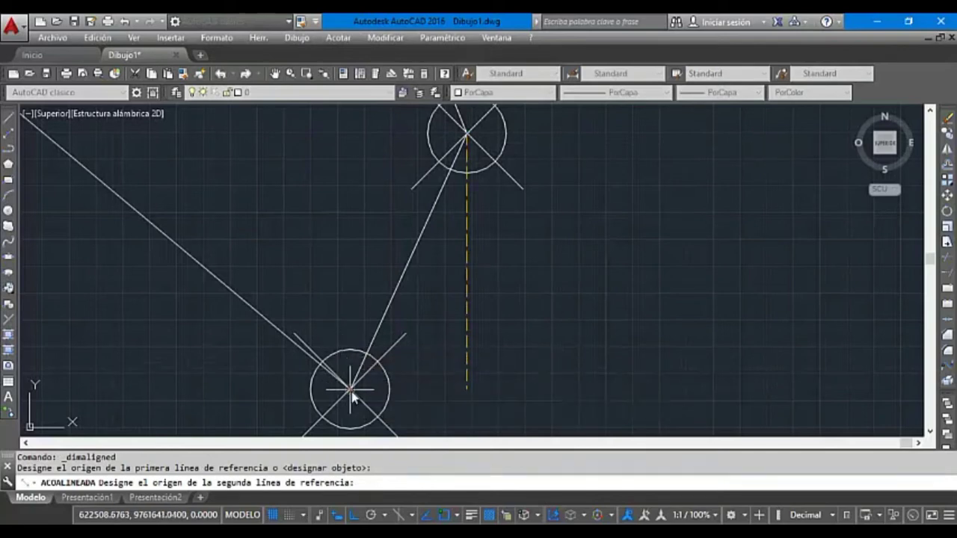
pyautogui.press('F8')
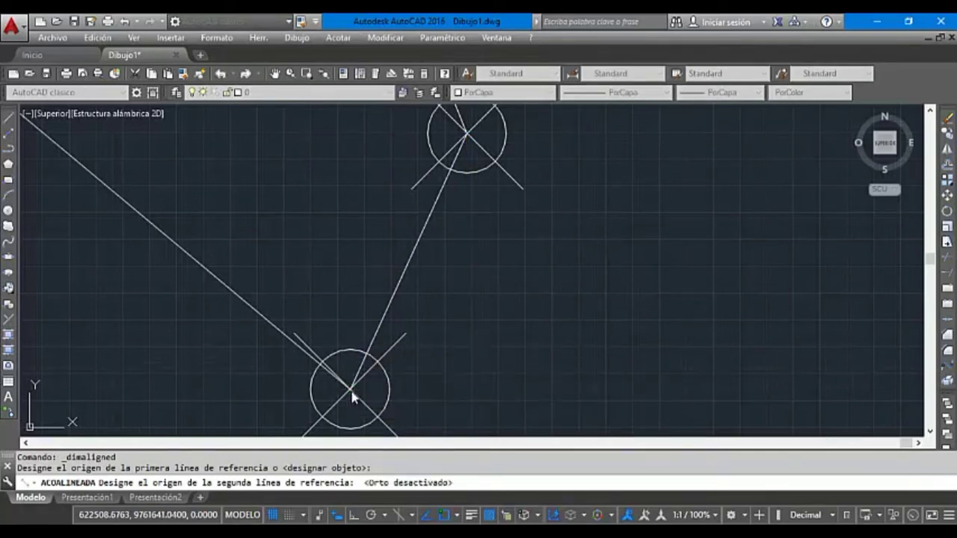
pyautogui.click(350, 390)
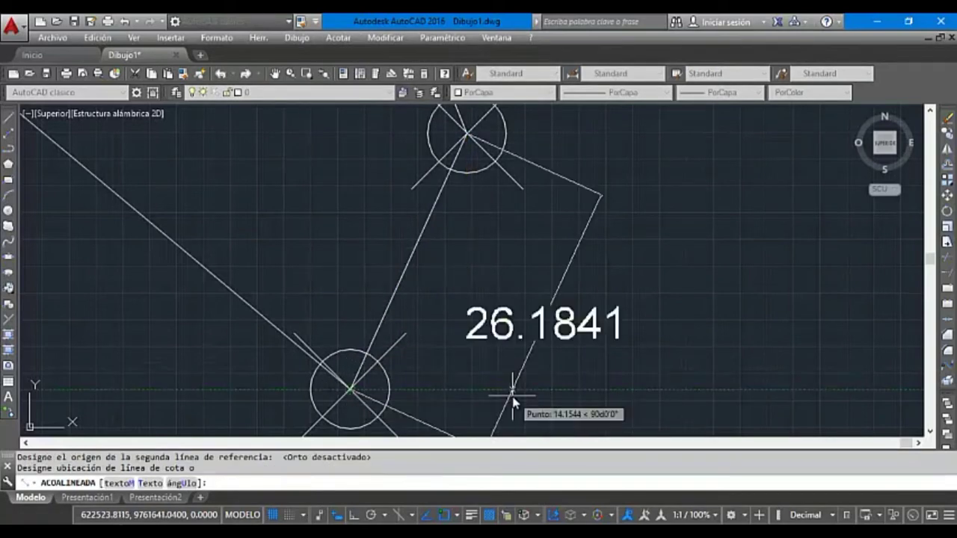
pyautogui.click(670, 416)
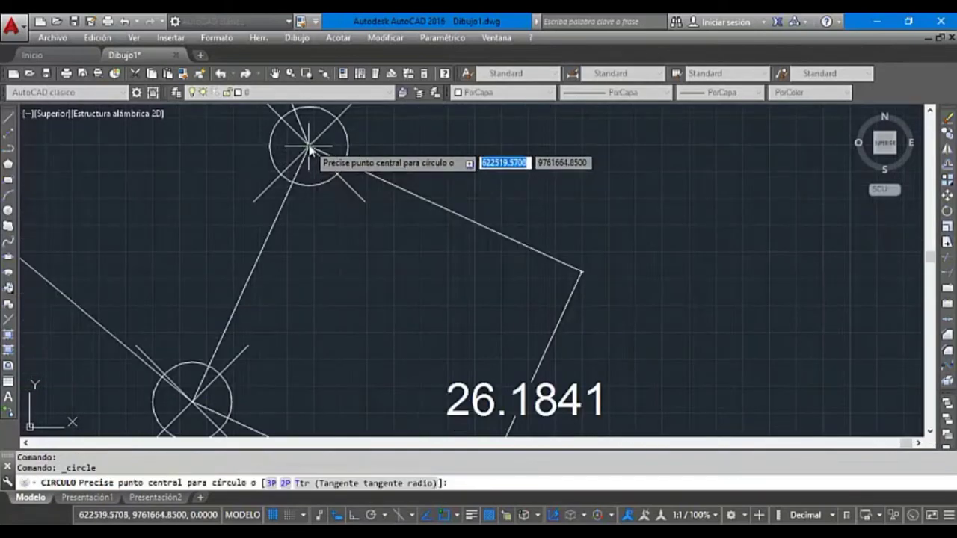
# Draw a circle of radius 13.09205 centred on the segment's upper vertex and delete the auxiliary aligned dimension.
pyautogui.click(309, 148)
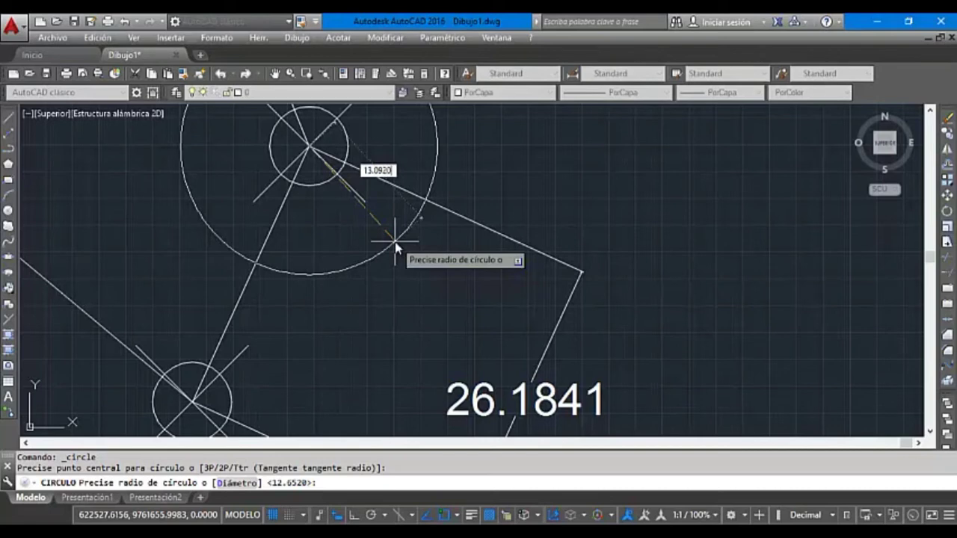
pyautogui.write('13.09205')
pyautogui.press('Return')
pyautogui.press('Escape')
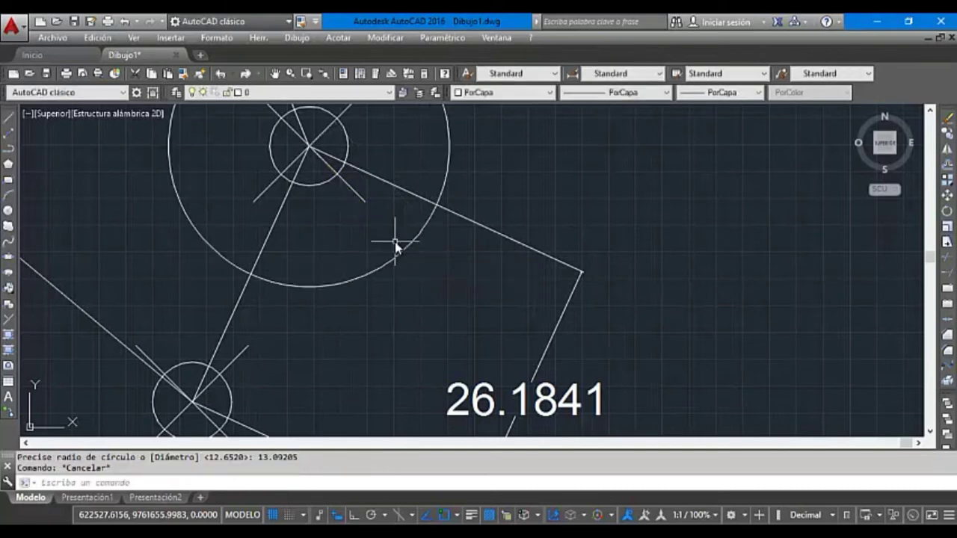
pyautogui.click(493, 233)
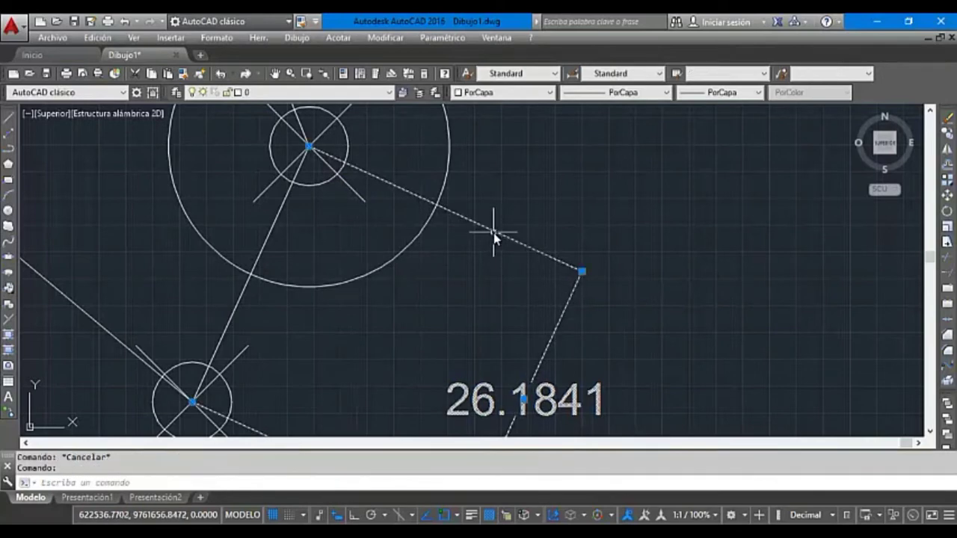
pyautogui.press('Delete')
# Place a point where the new circle intersects the alignment line arriving from above.
pyautogui.rightClick(494, 232)
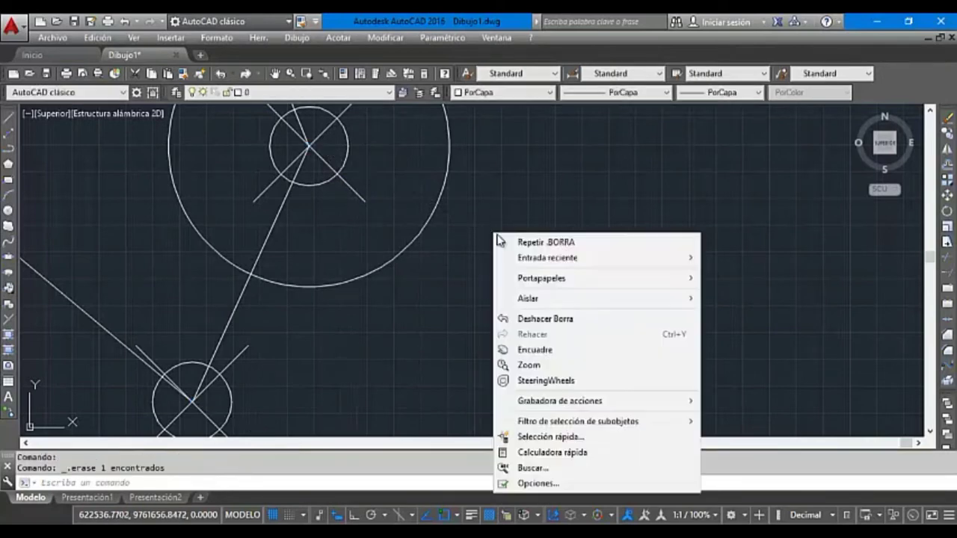
pyautogui.click(514, 348)
pyautogui.moveTo(512, 240); pyautogui.dragTo(515, 349)
pyautogui.press('Escape')
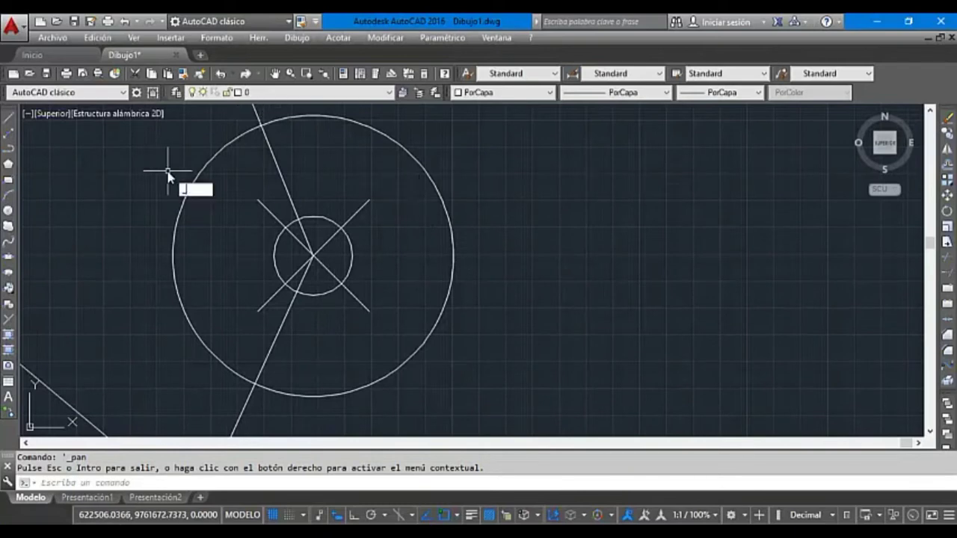
pyautogui.press('Return')
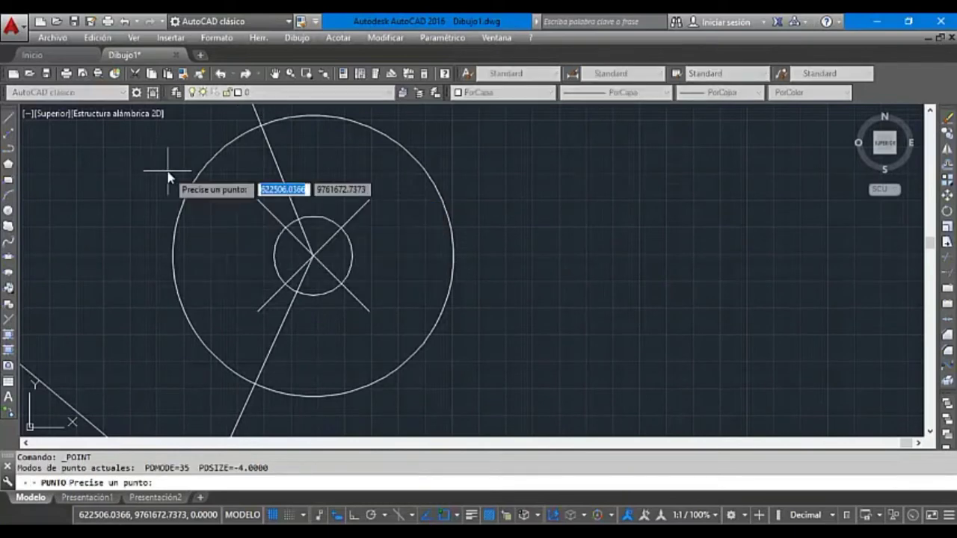
pyautogui.click(259, 126)
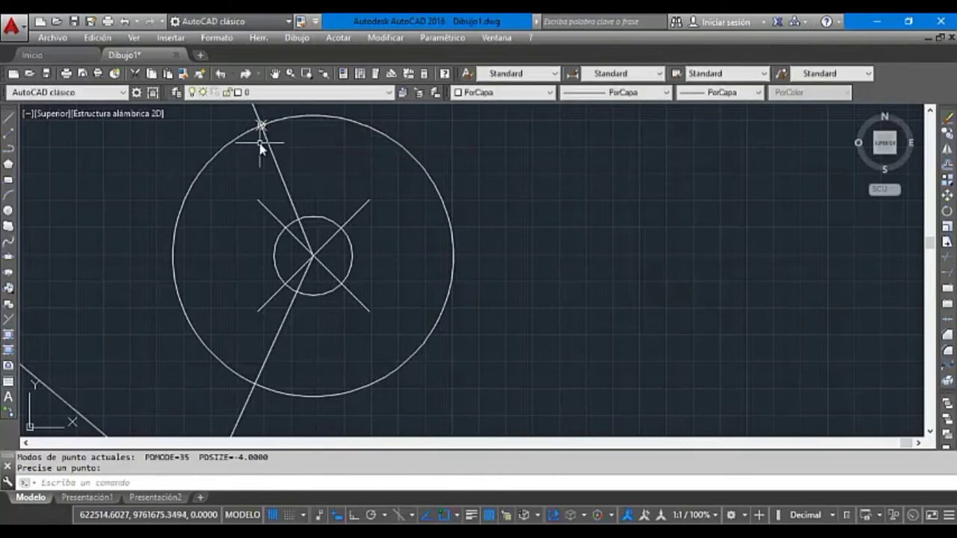
# Copy the point to the circle's intersection with the lower alignment segment.
pyautogui.click(261, 126)
pyautogui.rightClick(261, 126)
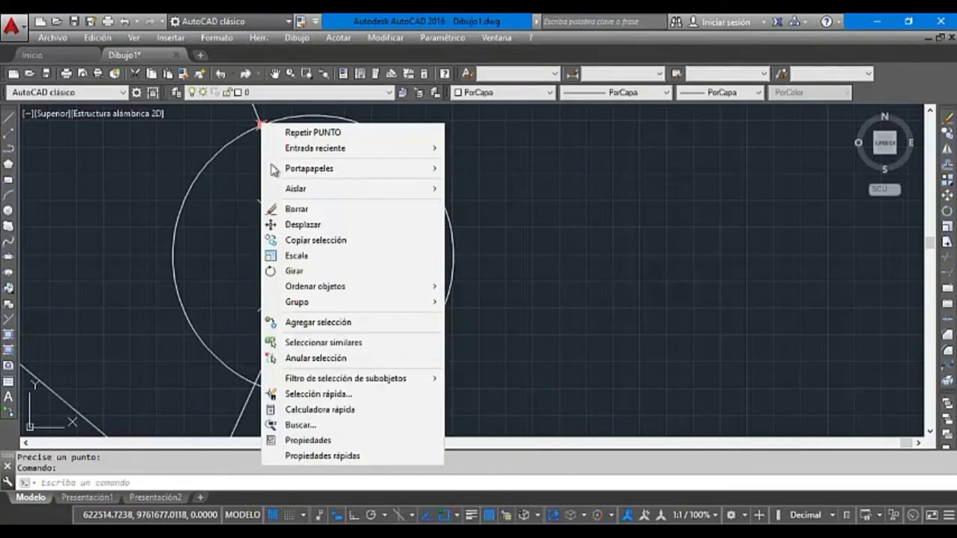
pyautogui.click(295, 240)
pyautogui.click(261, 126)
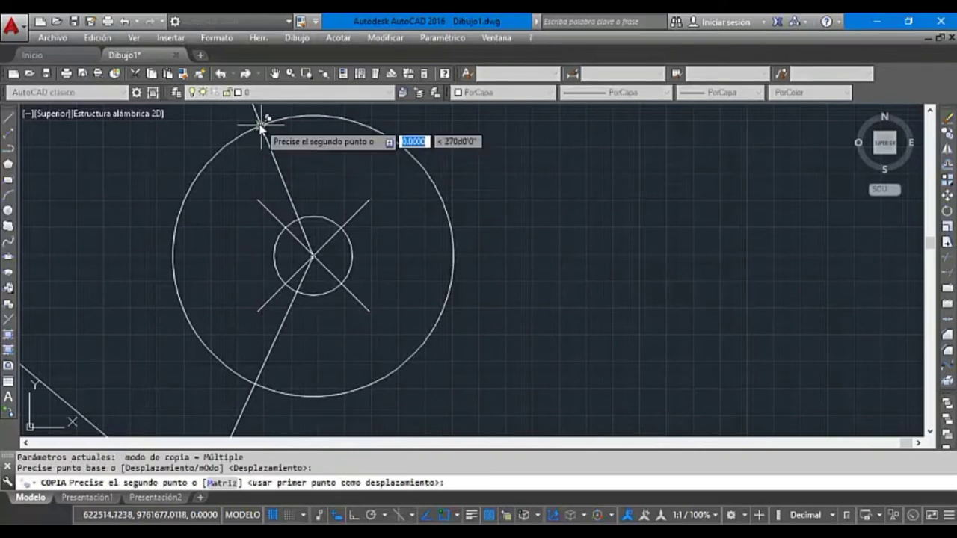
pyautogui.click(254, 384)
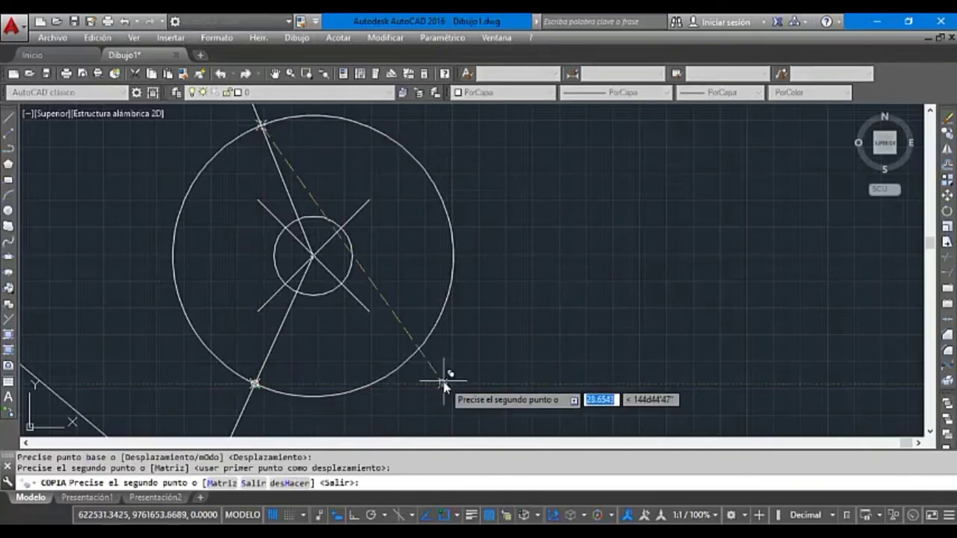
pyautogui.press('Escape')
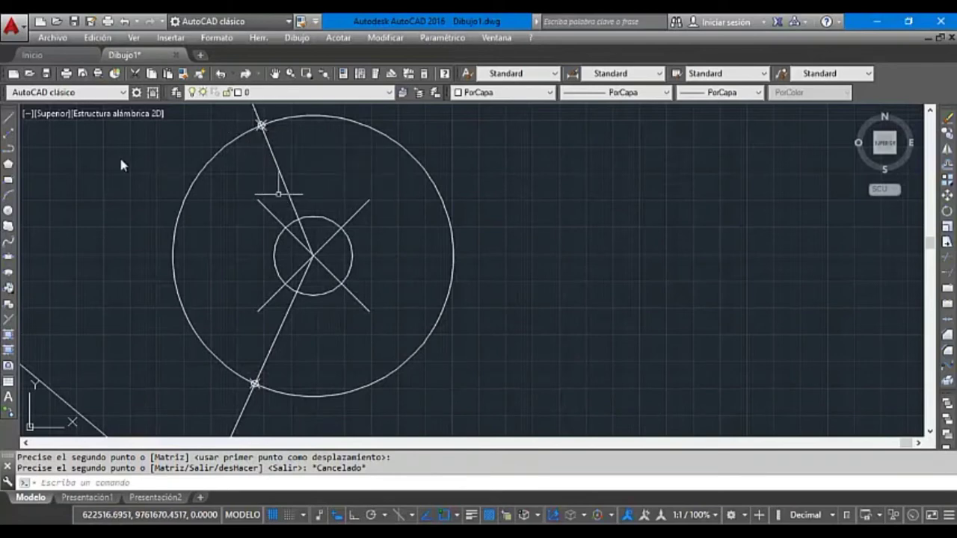
pyautogui.click(6, 121)
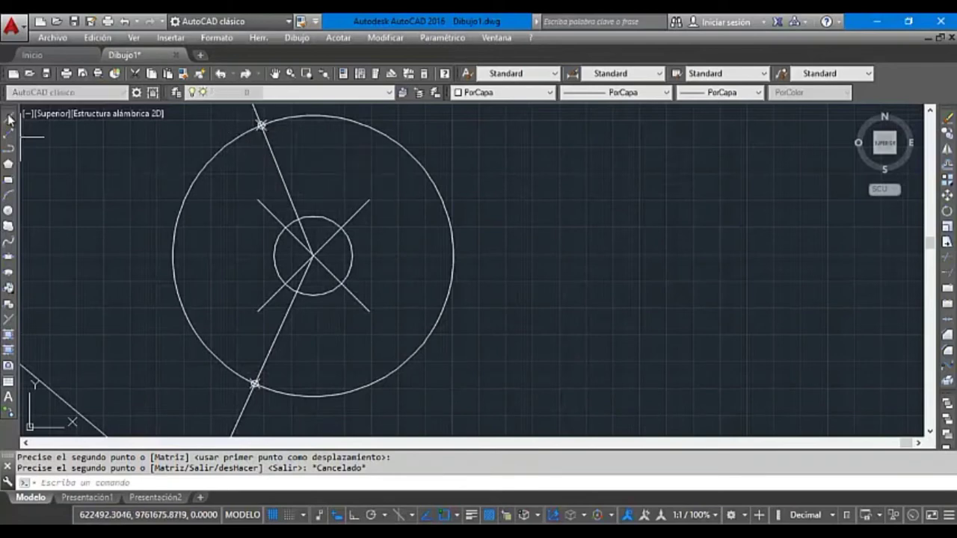
pyautogui.click(314, 256)
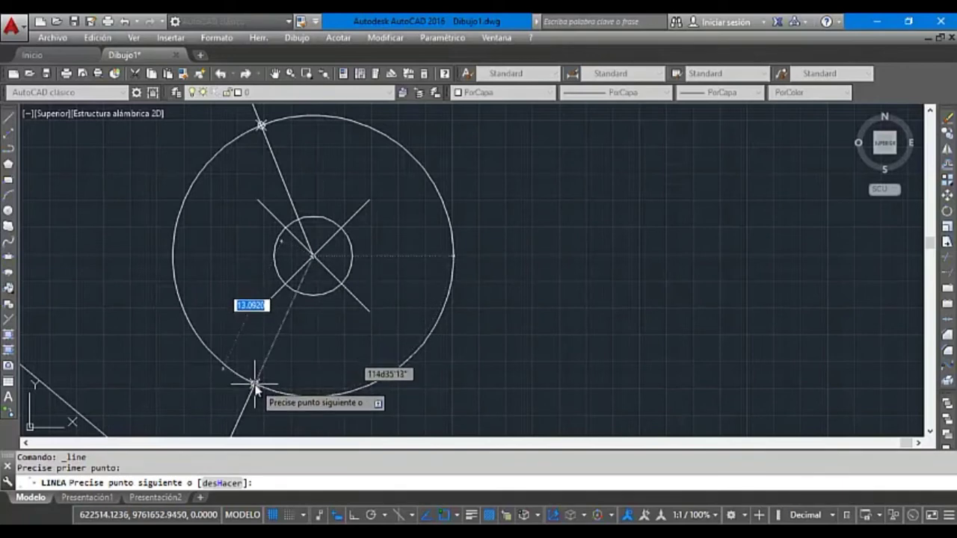
pyautogui.press('Escape')
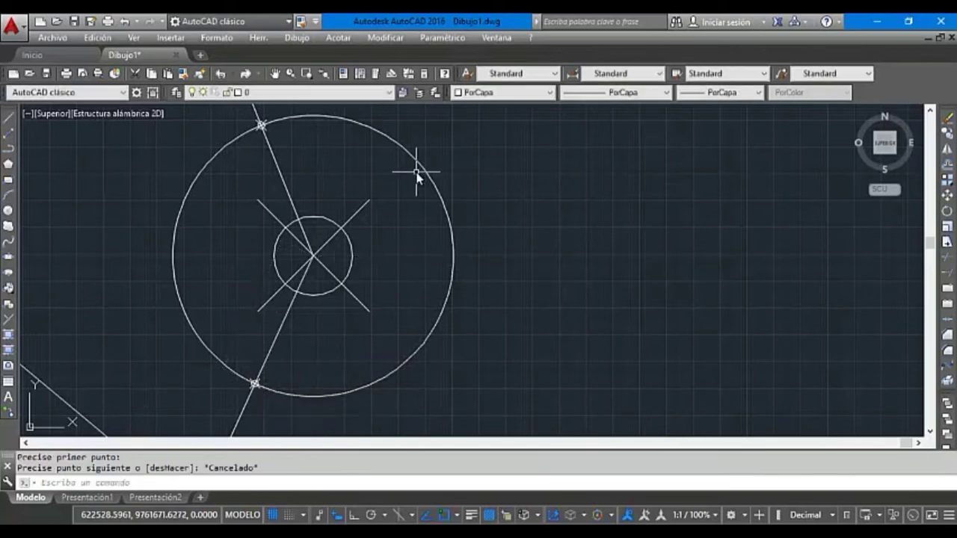
pyautogui.click(14, 114)
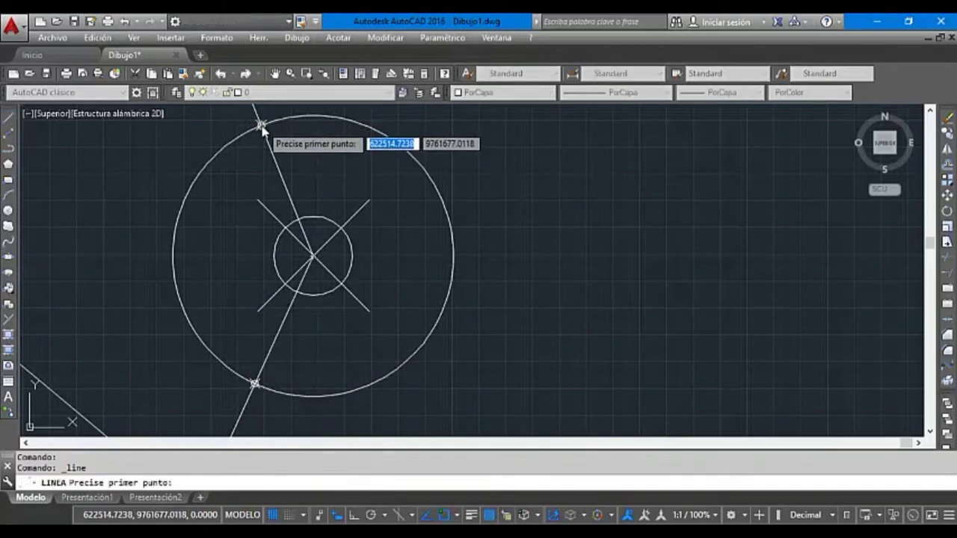
pyautogui.click(262, 124)
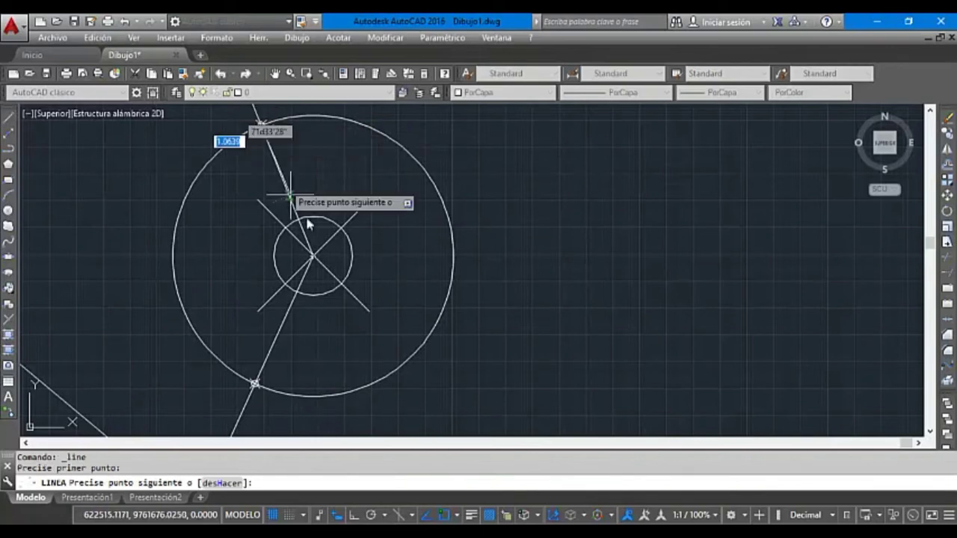
pyautogui.click(312, 258)
pyautogui.press('Escape')
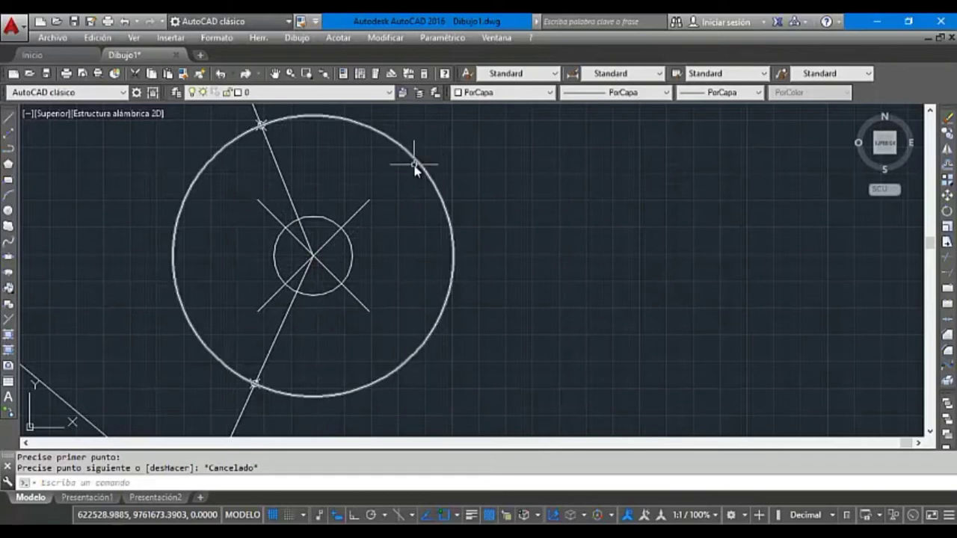
# Delete the large construction circle around the vertex, keeping both tangent points on the alignment.
pyautogui.click(418, 170)
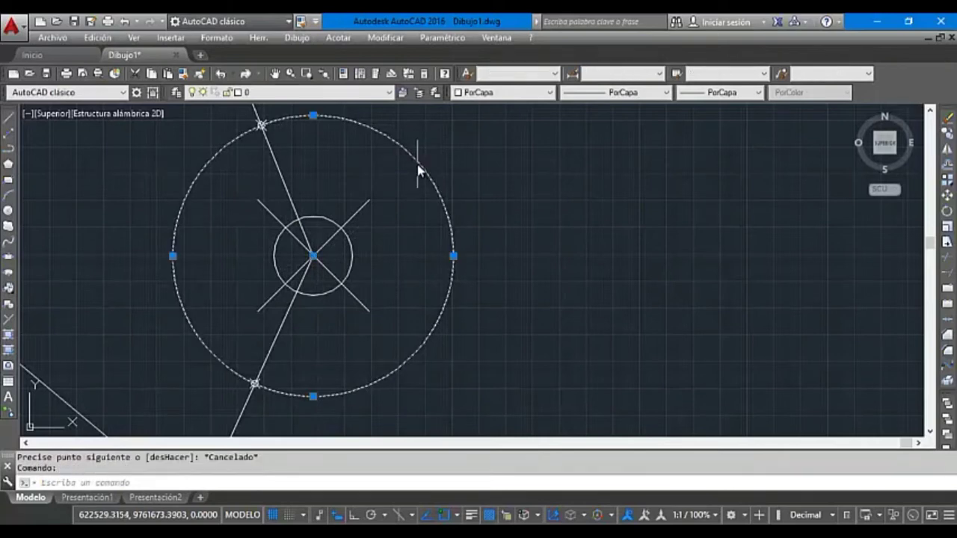
pyautogui.press('Delete')
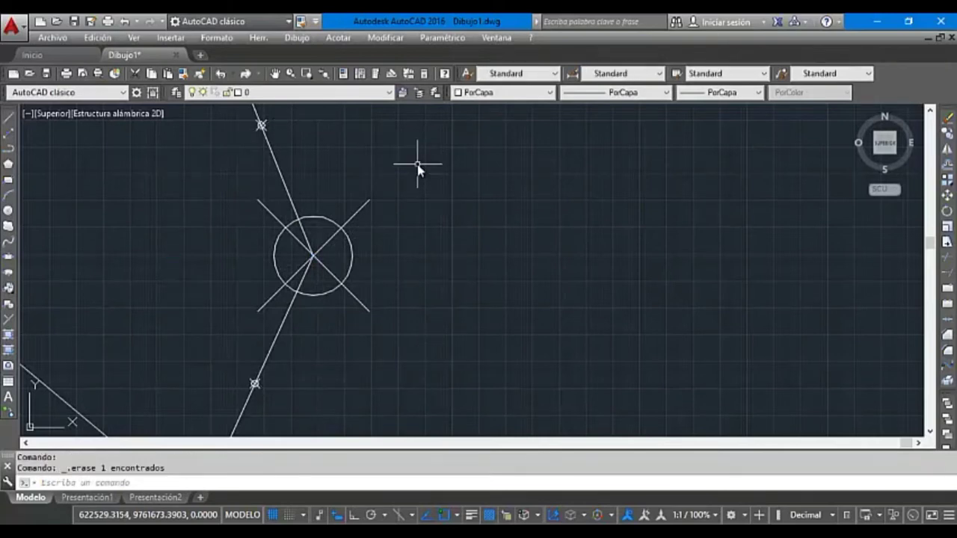
# Add an angular dimension for the deflection between the extended upper alignment line and the lower alignment line, placed below the vertex.
pyautogui.rightClick(449, 253)
pyautogui.click(495, 368)
pyautogui.moveTo(445, 241)
pyautogui.mouseDown()
pyautogui.moveTo(550, 263)
pyautogui.moveTo(574, 310)
pyautogui.mouseUp()
pyautogui.rightClick(549, 263)
pyautogui.click(568, 311)
pyautogui.press('Escape')
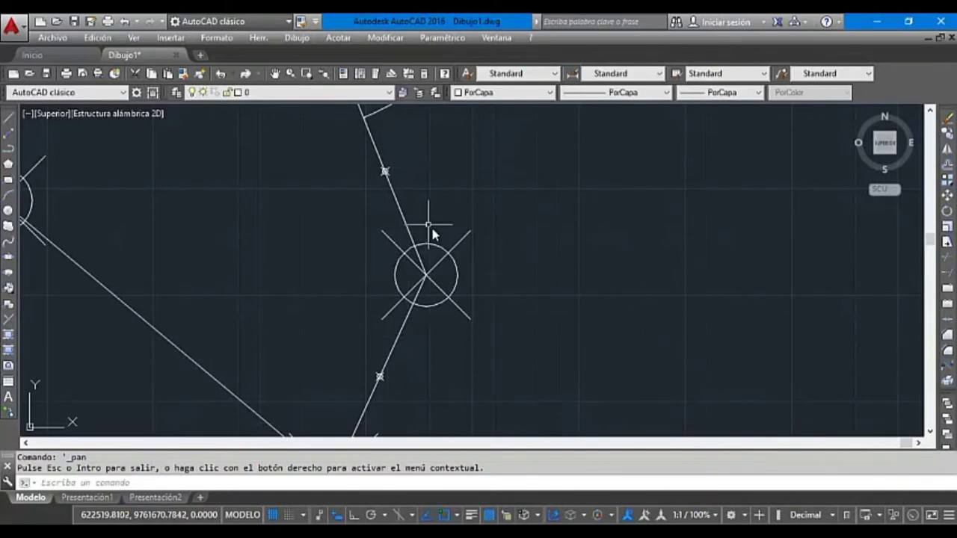
pyautogui.click(336, 38)
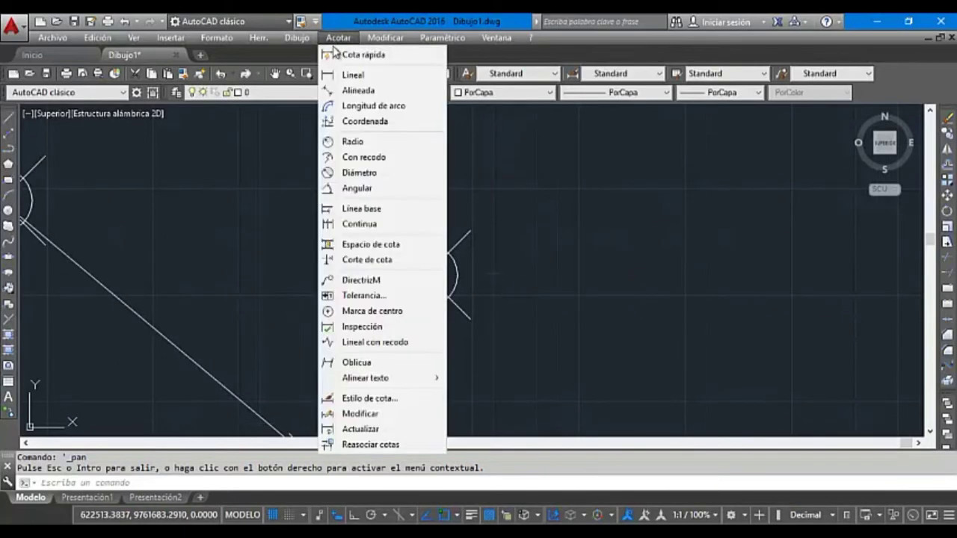
pyautogui.click(344, 189)
pyautogui.click(397, 205)
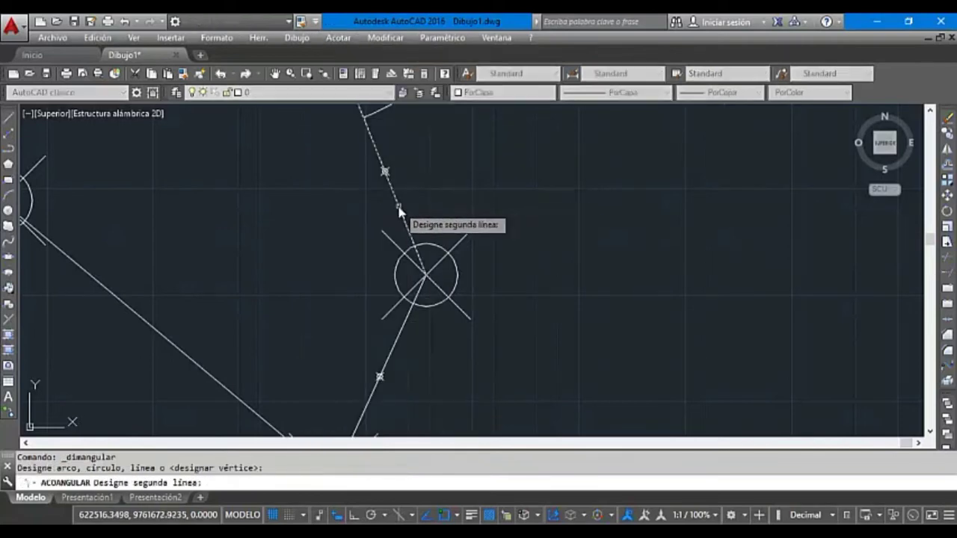
pyautogui.click(408, 324)
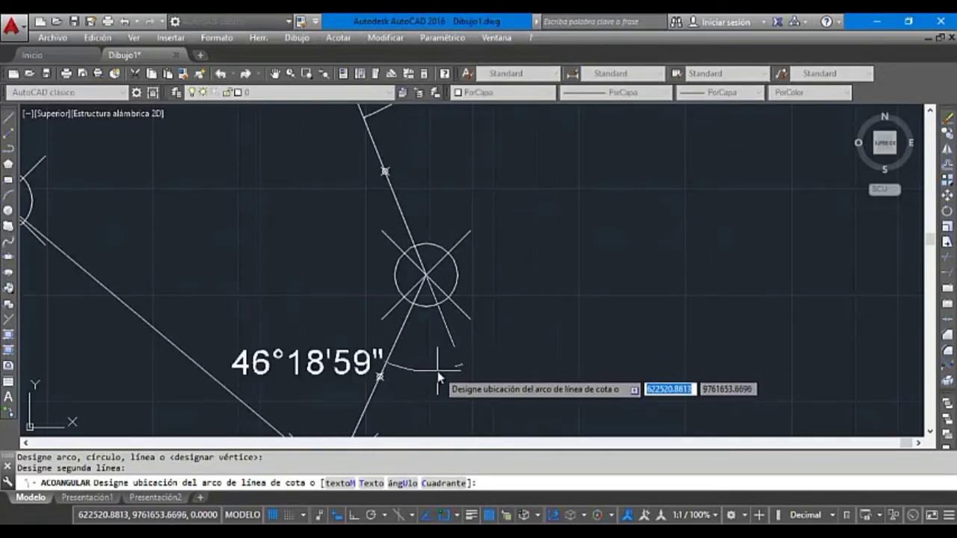
pyautogui.click(438, 372)
# Move the deflection angle's dimension text to the right of the lower alignment line.
pyautogui.click(378, 374)
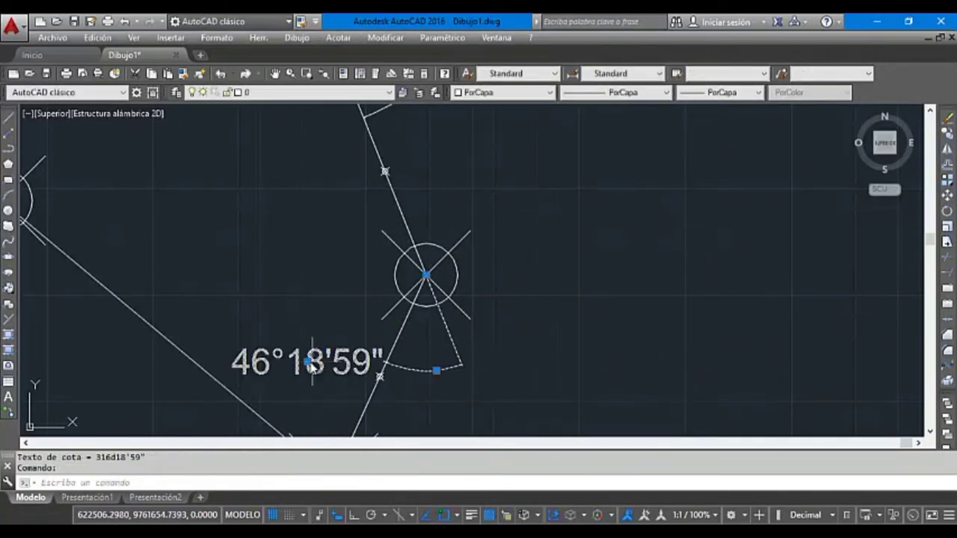
pyautogui.click(307, 362)
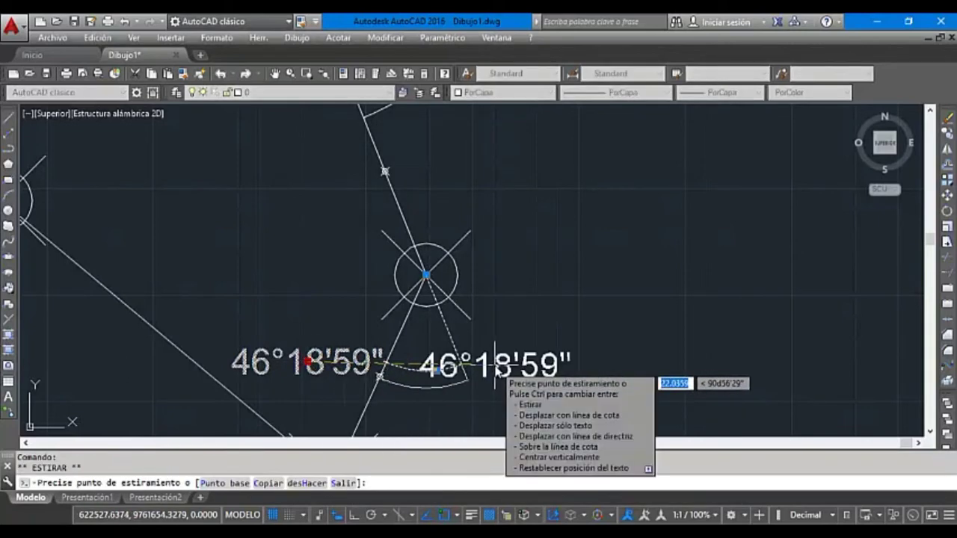
pyautogui.click(493, 366)
pyautogui.press('Escape')
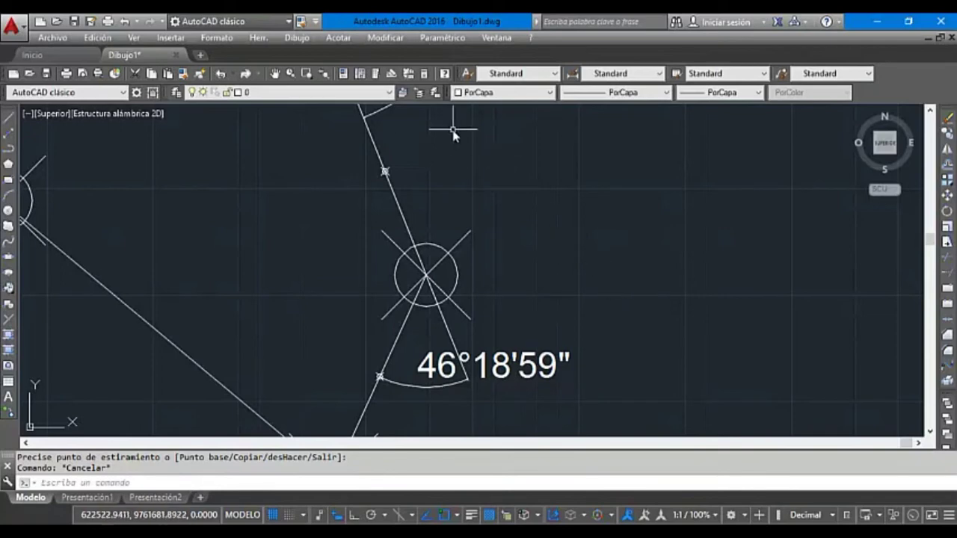
# Draw a vertical reference line upward from the curve's upper tangent point, with ortho mode on.
pyautogui.rightClick(499, 199)
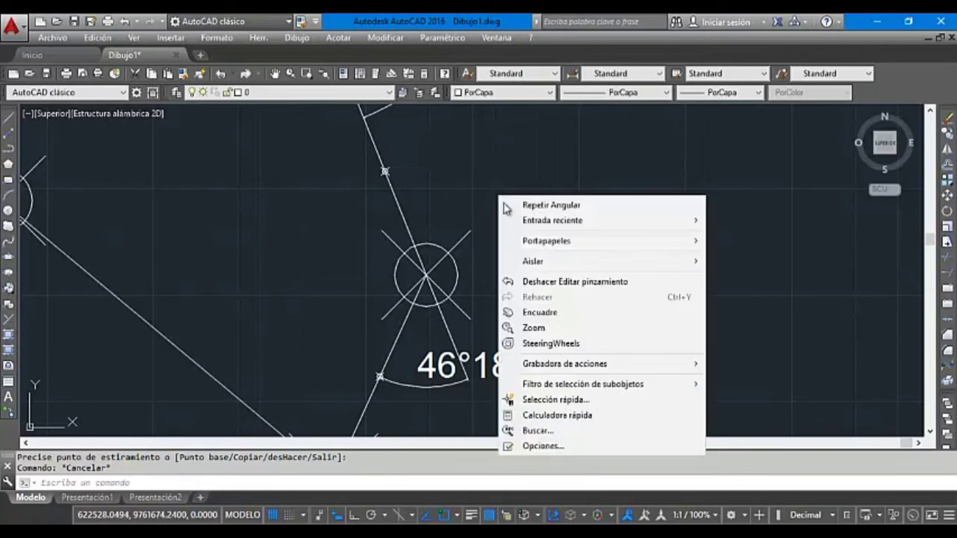
pyautogui.click(552, 311)
pyautogui.moveTo(554, 251); pyautogui.dragTo(555, 289)
pyautogui.moveTo(557, 121); pyautogui.dragTo(558, 292)
pyautogui.press('Escape')
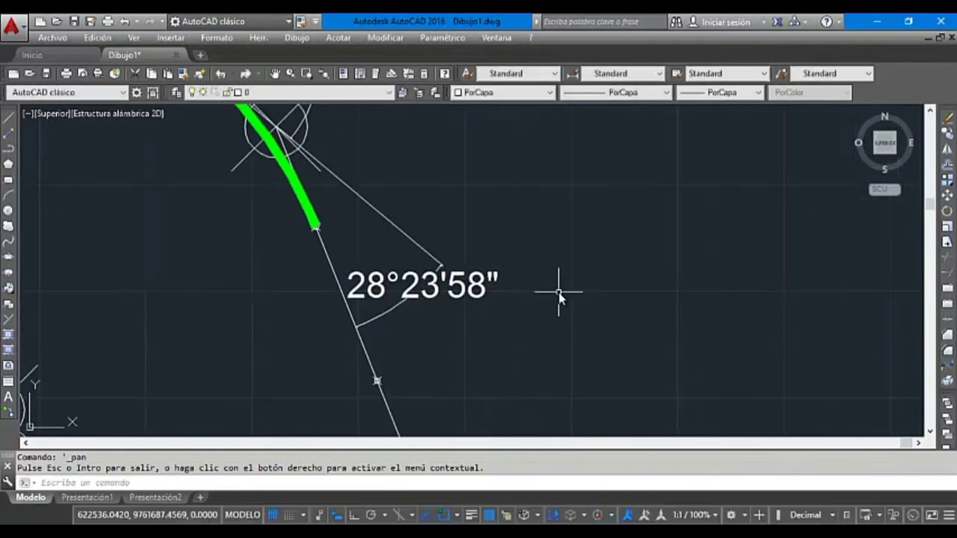
pyautogui.click(10, 120)
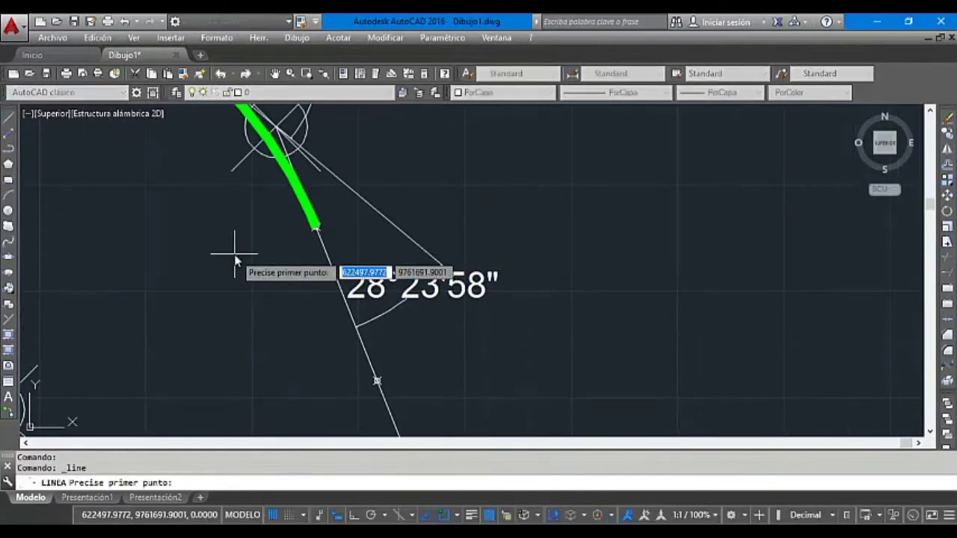
pyautogui.click(377, 381)
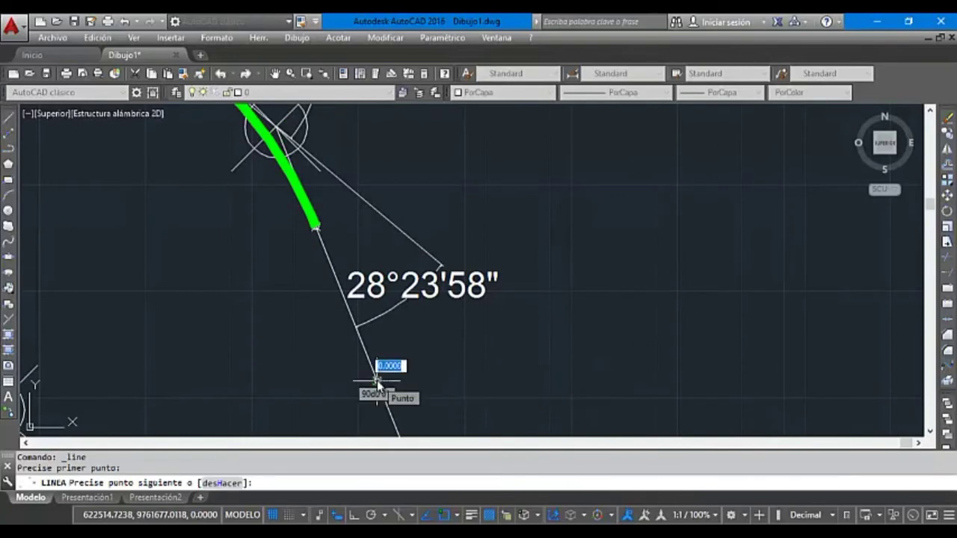
pyautogui.press('F8')
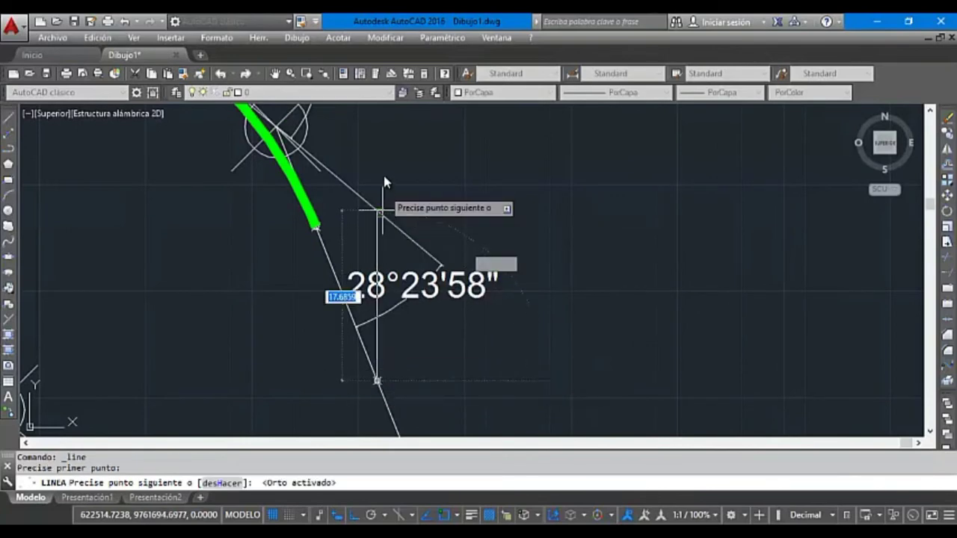
pyautogui.click(487, 144)
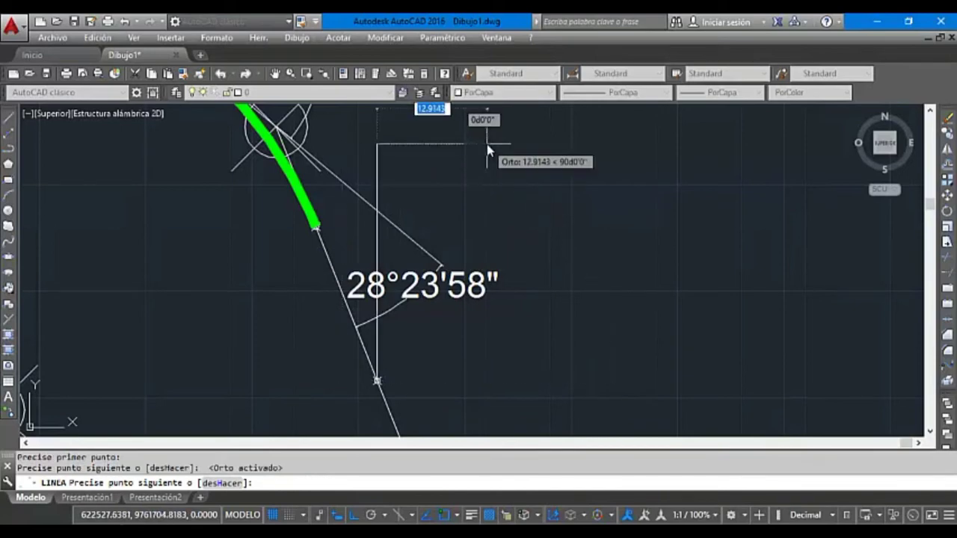
pyautogui.press('Escape')
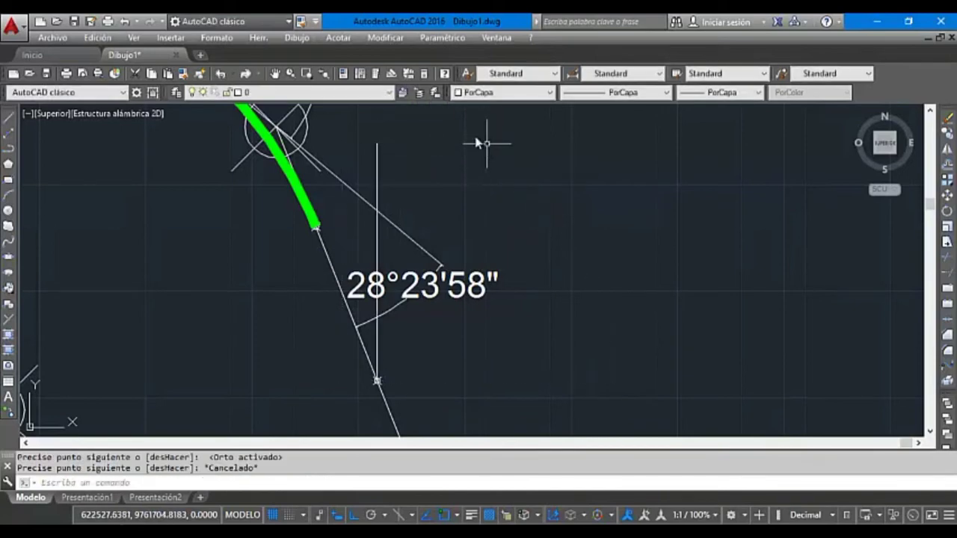
# Add an angular dimension for the azimuth between the vertical reference line and the alignment running to the vertex, with its arc on the right.
pyautogui.click(338, 39)
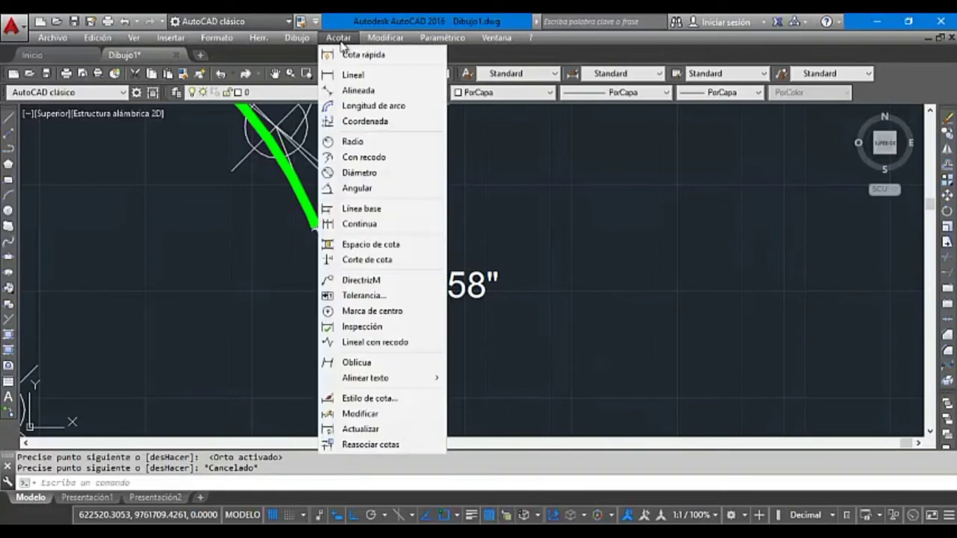
pyautogui.click(357, 190)
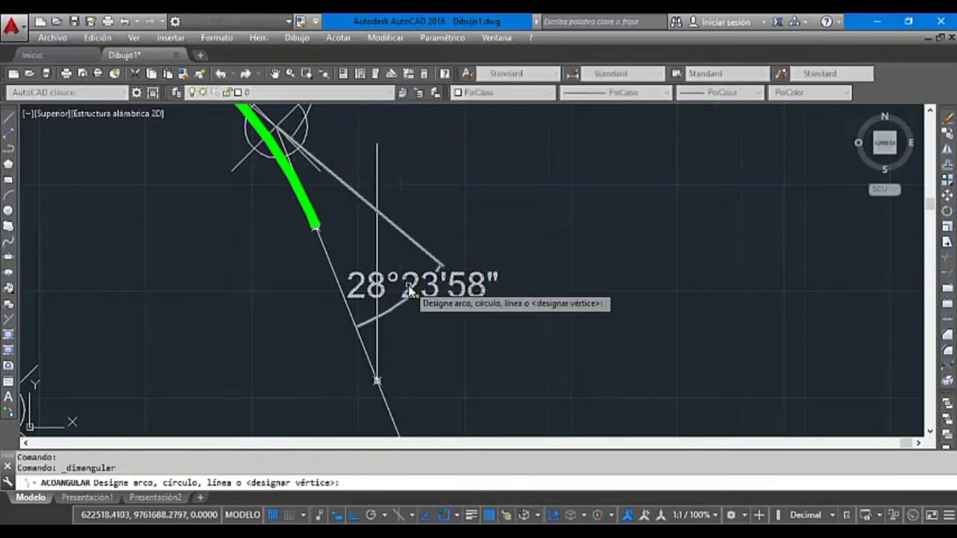
pyautogui.click(378, 380)
pyautogui.click(377, 345)
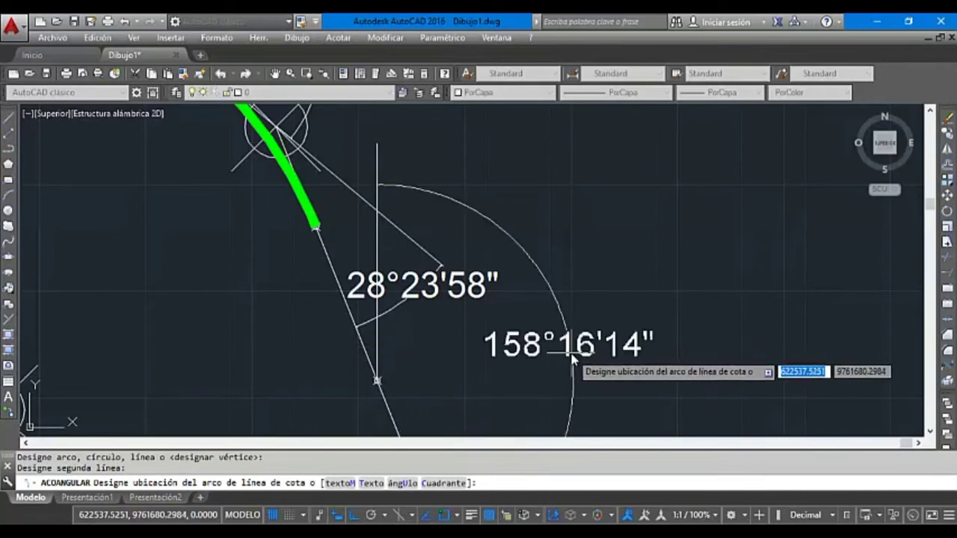
pyautogui.click(573, 361)
pyautogui.press('Escape')
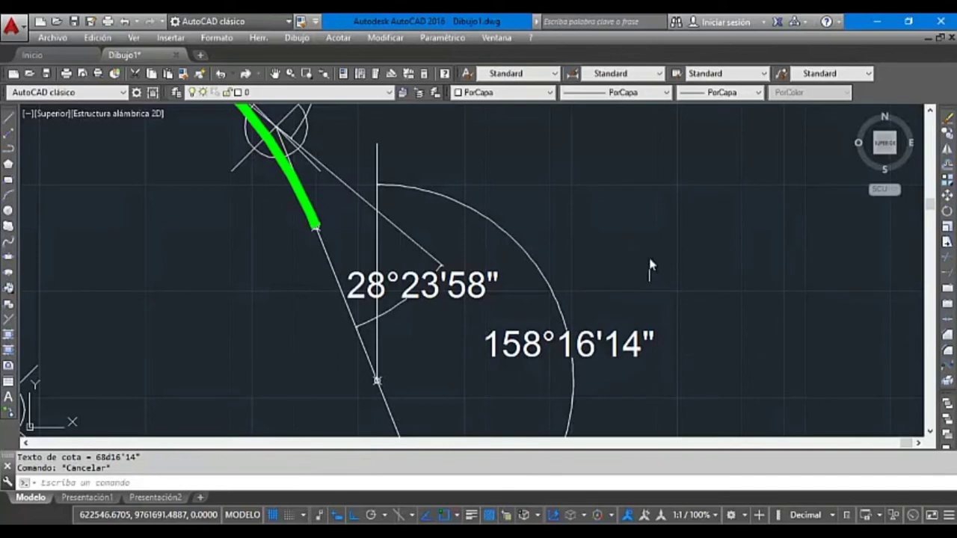
# Bring both angular dimensions of the curve into view and switch to the Curva Circular Horizontal workbook in Excel.
pyautogui.rightClick(650, 265)
pyautogui.click(680, 373)
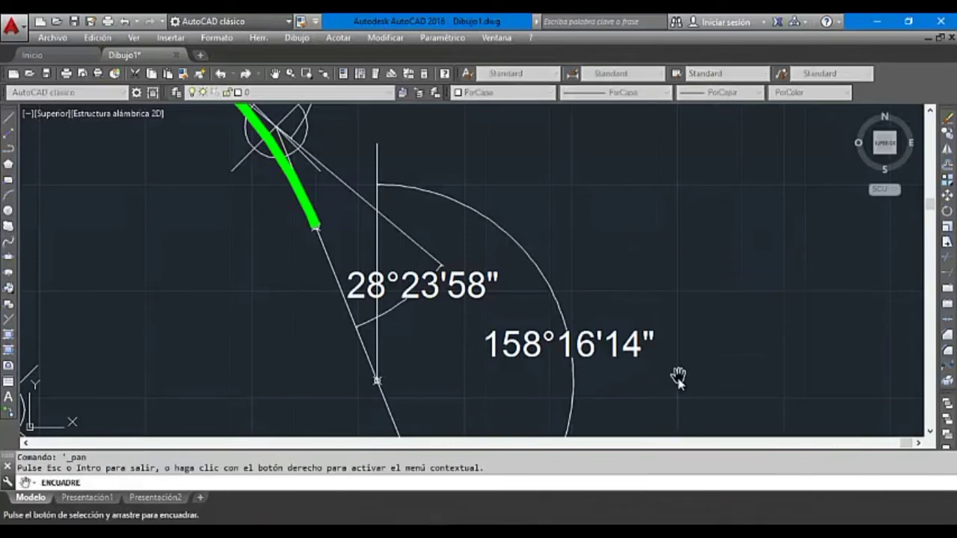
pyautogui.moveTo(678, 378); pyautogui.dragTo(671, 256)
pyautogui.moveTo(647, 322)
pyautogui.mouseDown()
pyautogui.moveTo(632, 306)
pyautogui.moveTo(618, 359)
pyautogui.moveTo(626, 323)
pyautogui.mouseUp()
pyautogui.rightClick(633, 306)
pyautogui.click(663, 353)
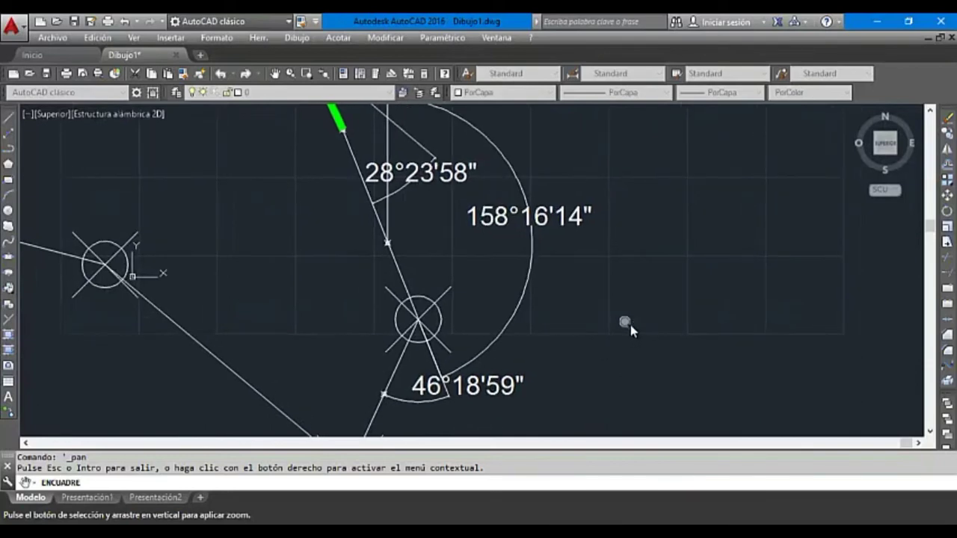
pyautogui.press('Escape')
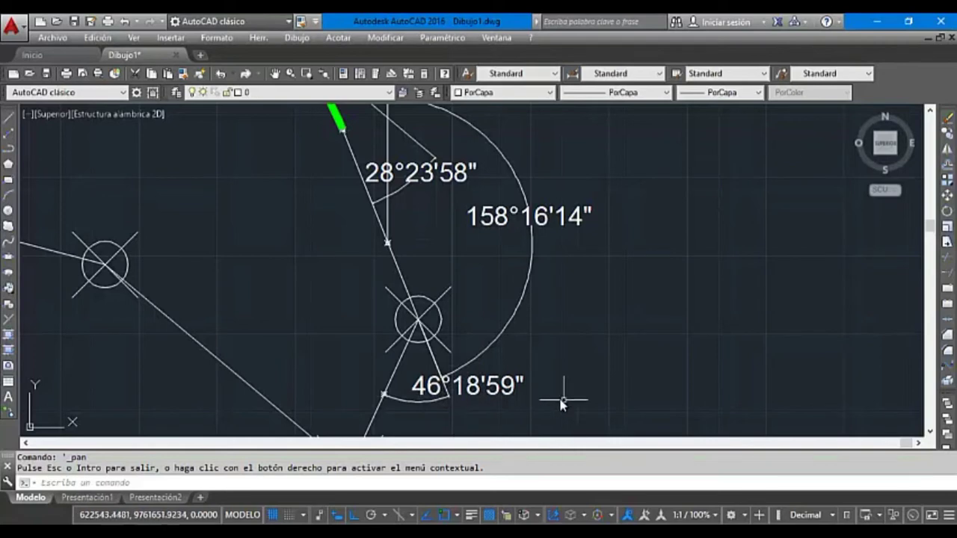
pyautogui.click(643, 537)
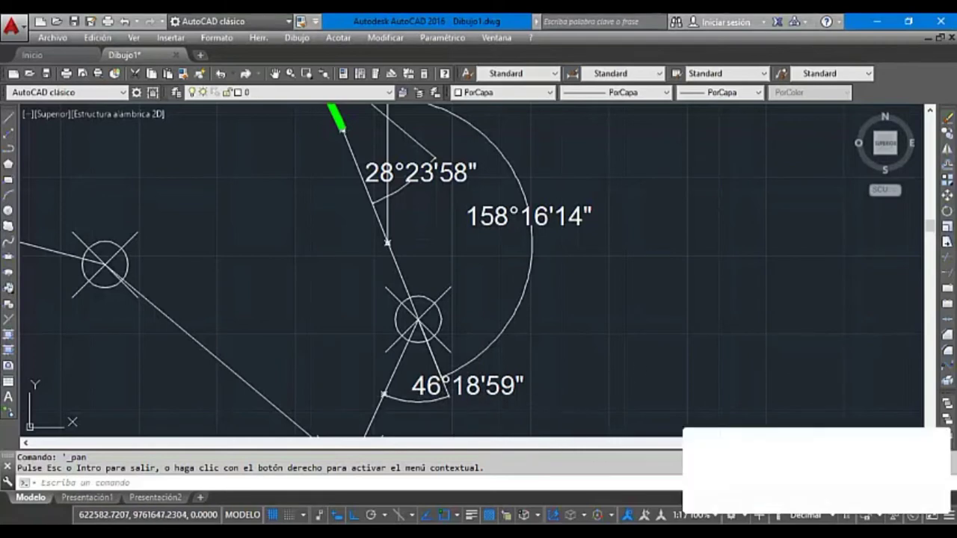
pyautogui.click(891, 475)
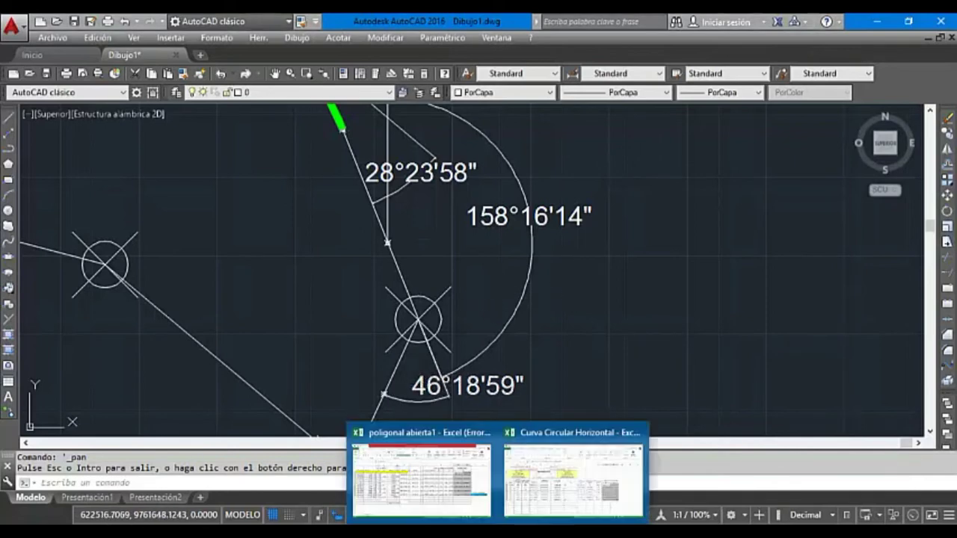
pyautogui.click(546, 484)
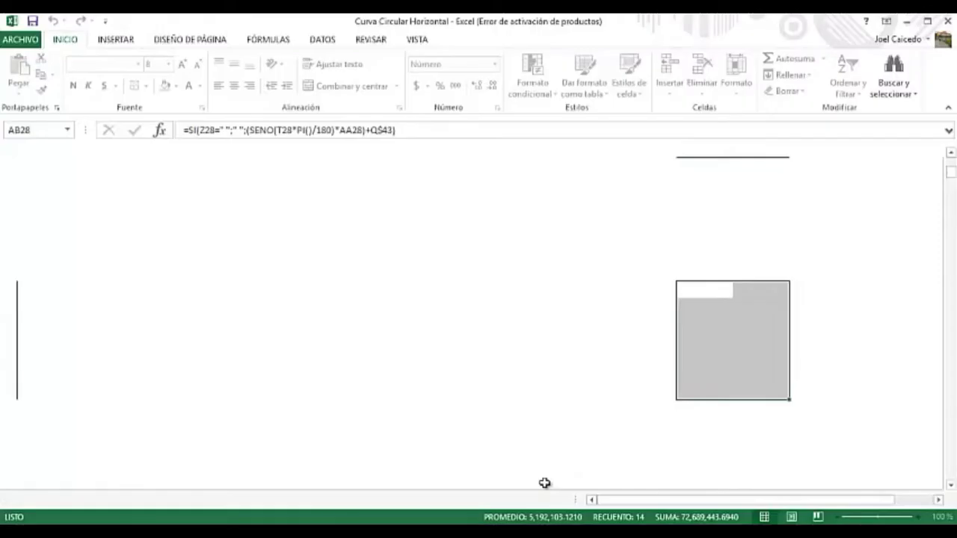
# Set the curve radius (Raio) in the input data of the circular curve sheet to 30.60.
pyautogui.click(950, 153)
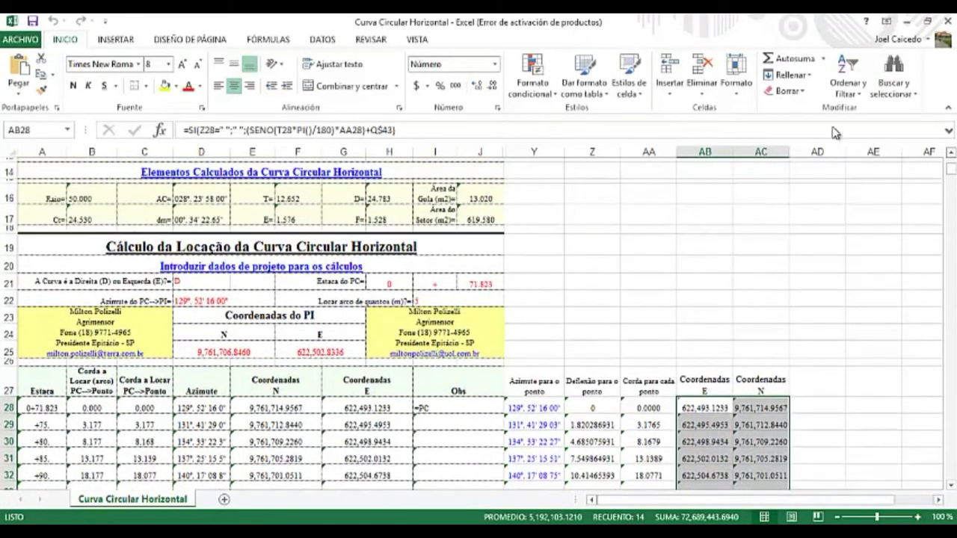
pyautogui.hotkey('ctrl', 'z')
pyautogui.click(102, 234)
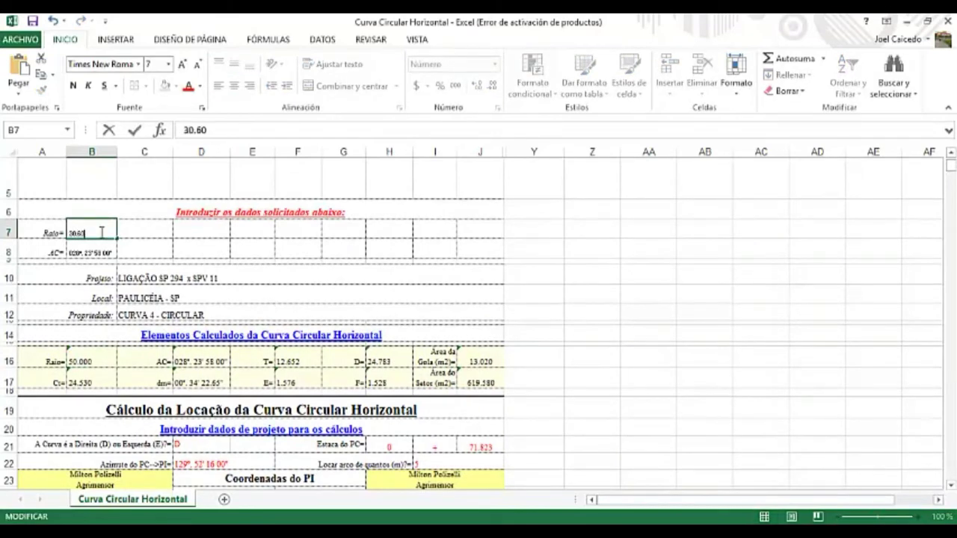
pyautogui.press('Return')
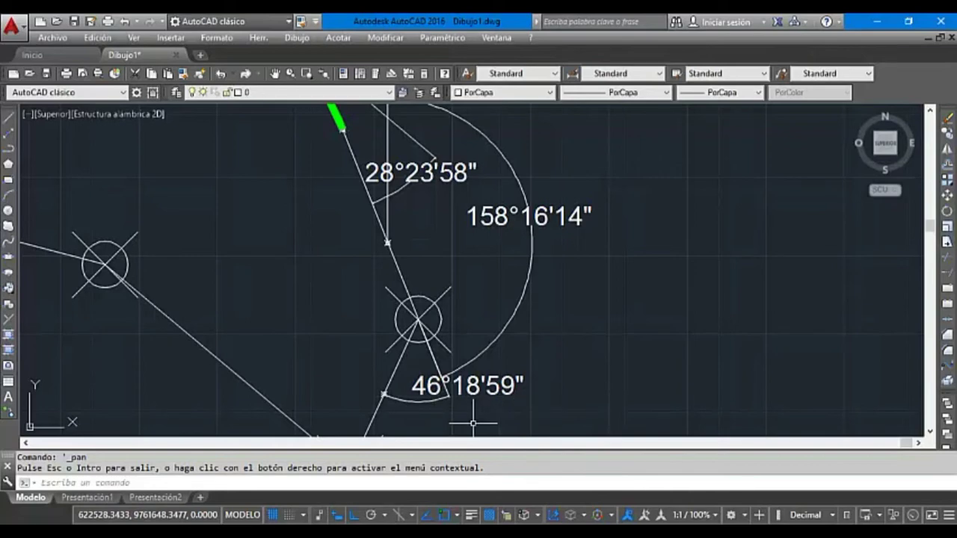
# In the Curva Circular Horizontal workbook in Excel, set the curve's central angle (AC) to 46.1859, meaning 46°18'59".
pyautogui.moveTo(495, 532)
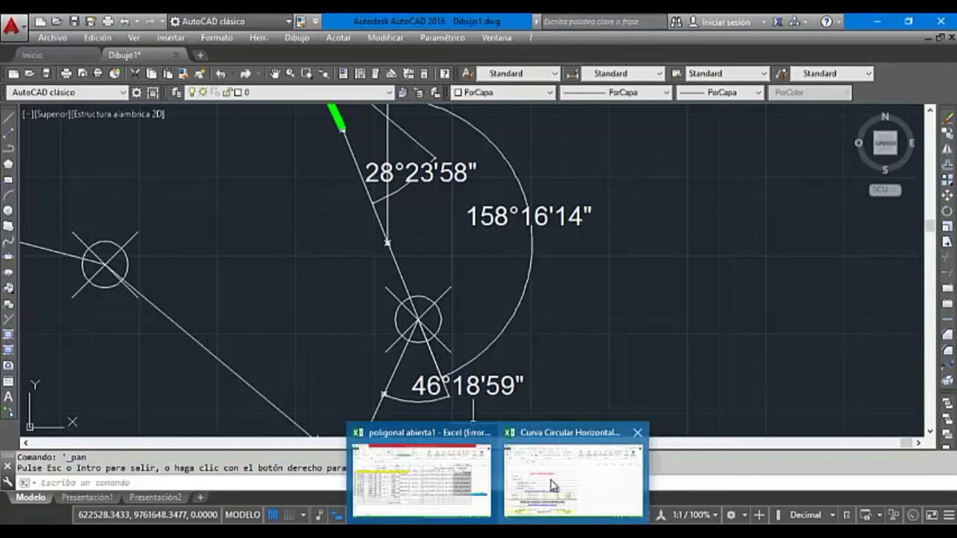
pyautogui.click(552, 486)
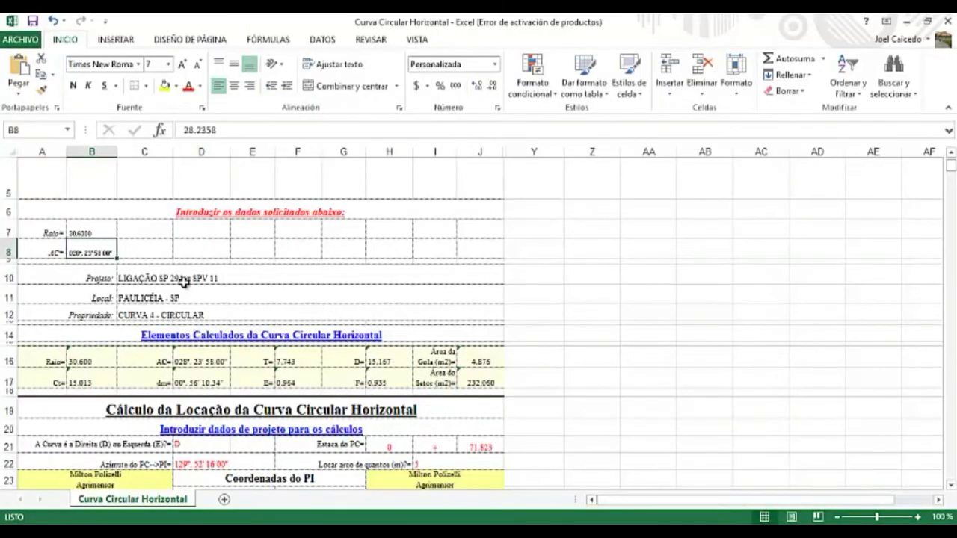
pyautogui.click(189, 131)
pyautogui.moveTo(187, 130); pyautogui.dragTo(184, 130)
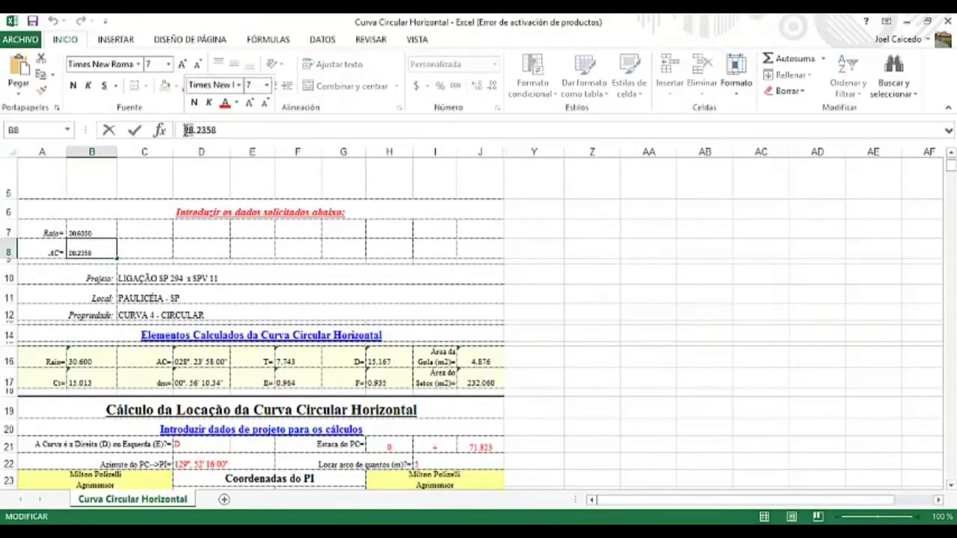
pyautogui.write('46')
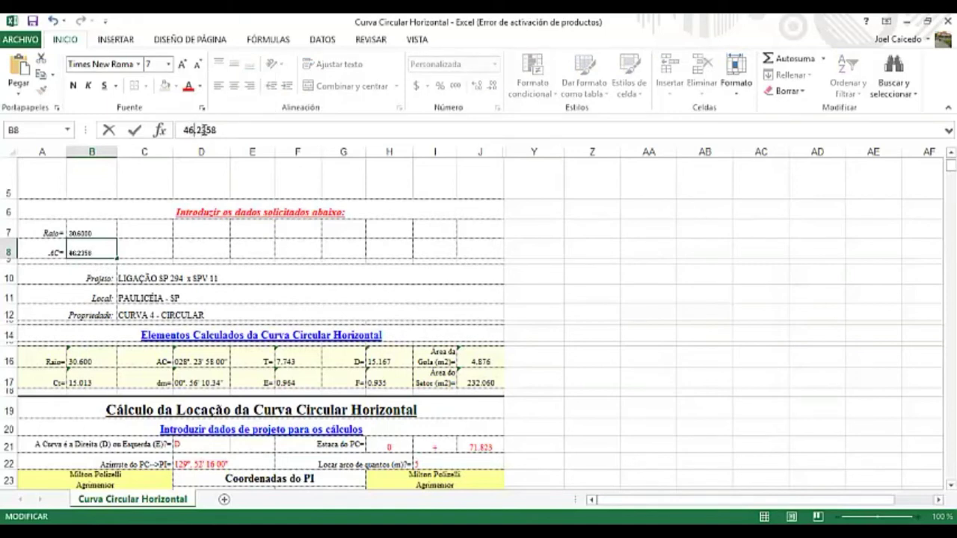
pyautogui.moveTo(196, 130); pyautogui.dragTo(206, 130)
pyautogui.write('18\' 59.00"')
pyautogui.press('Return')
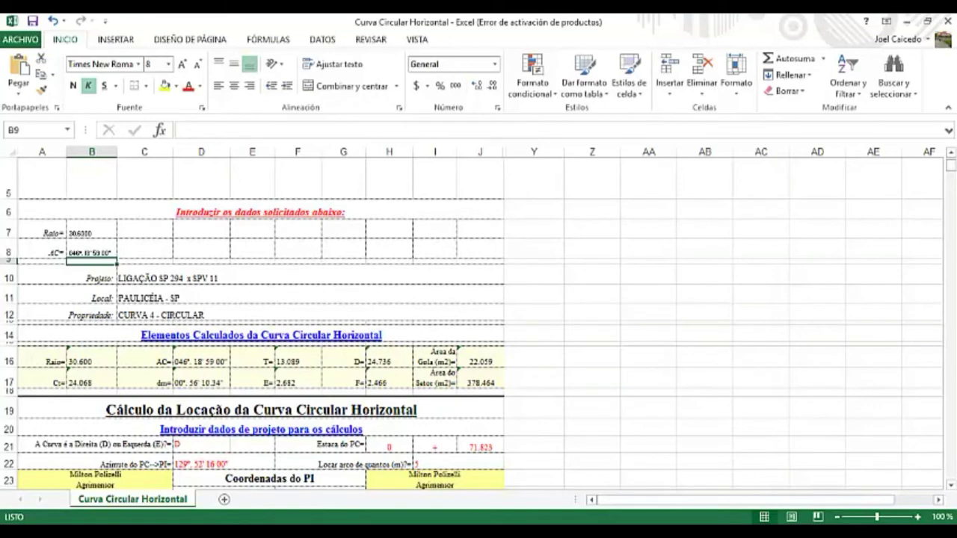
# Set the metre part of the PC station (Estaca do PC) in the curve layout data to 113.9.
pyautogui.scroll(-3, 952, 486)
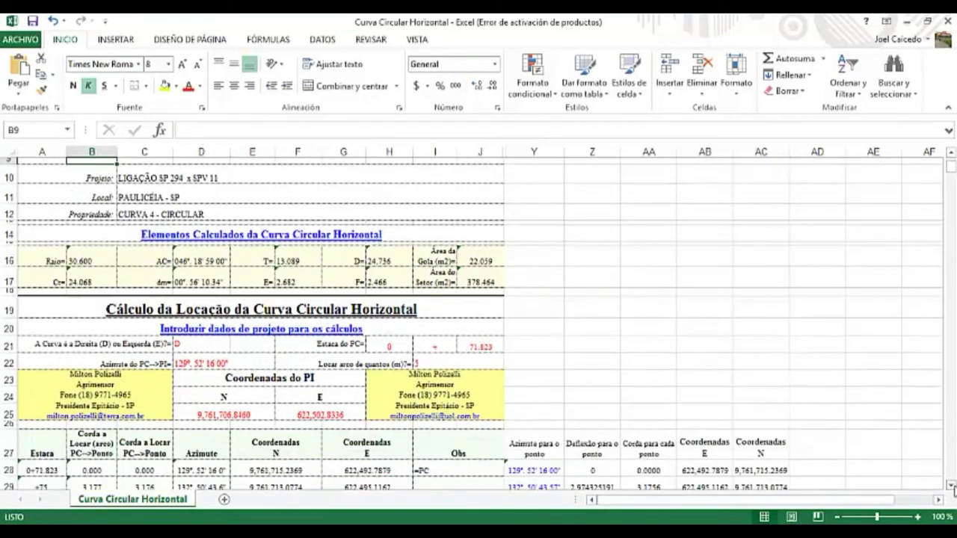
pyautogui.click(481, 322)
pyautogui.doubleClick(484, 321)
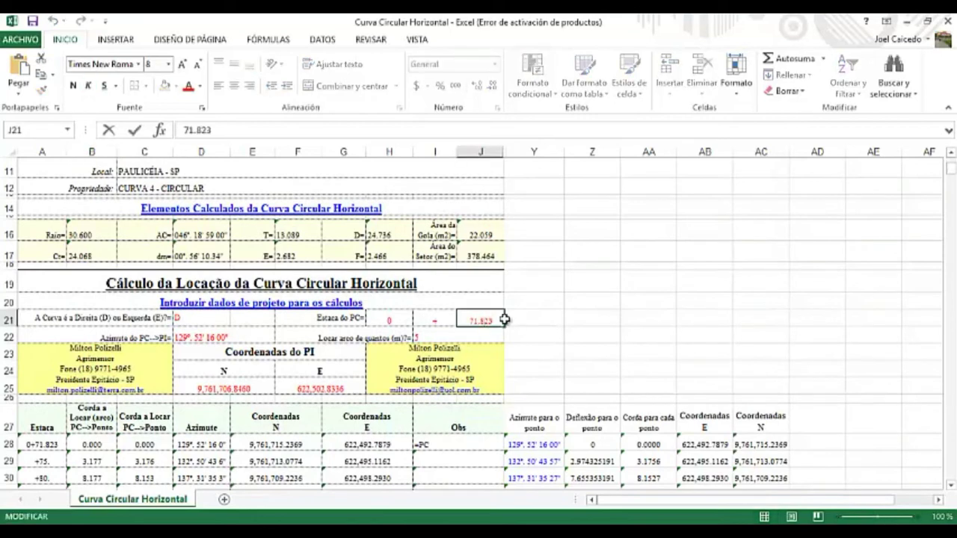
pyautogui.moveTo(493, 320); pyautogui.dragTo(470, 320)
pyautogui.press('BackSpace')
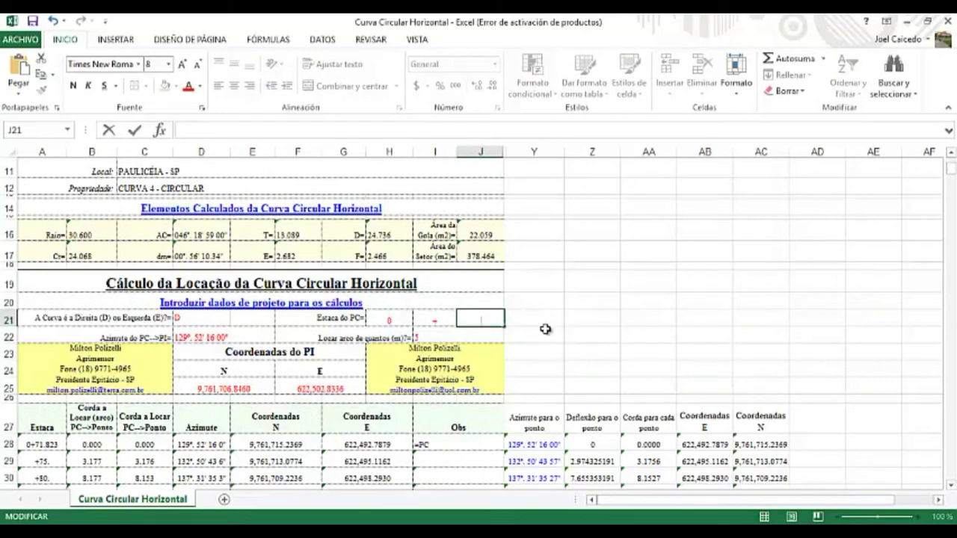
pyautogui.write('13')
pyautogui.write('1')
pyautogui.write('.9')
pyautogui.press('Return')
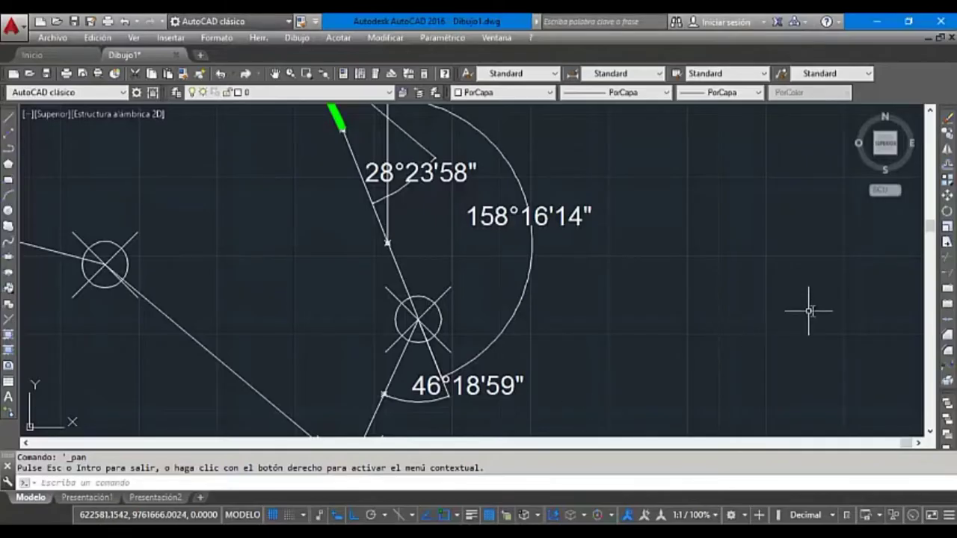
# Examine the alignment in the AutoCAD drawing from its starting vertex past the first curve to the vertex of the second curve.
pyautogui.rightClick(592, 219)
pyautogui.click(634, 338)
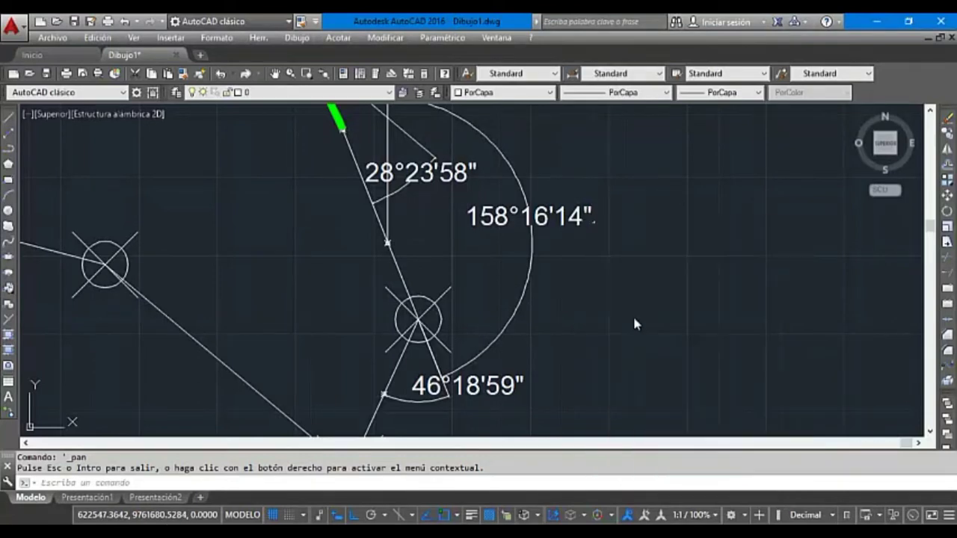
pyautogui.moveTo(632, 314); pyautogui.dragTo(662, 384)
pyautogui.moveTo(550, 137); pyautogui.dragTo(647, 300)
pyautogui.moveTo(570, 204); pyautogui.dragTo(713, 269)
pyautogui.moveTo(521, 183); pyautogui.dragTo(594, 316)
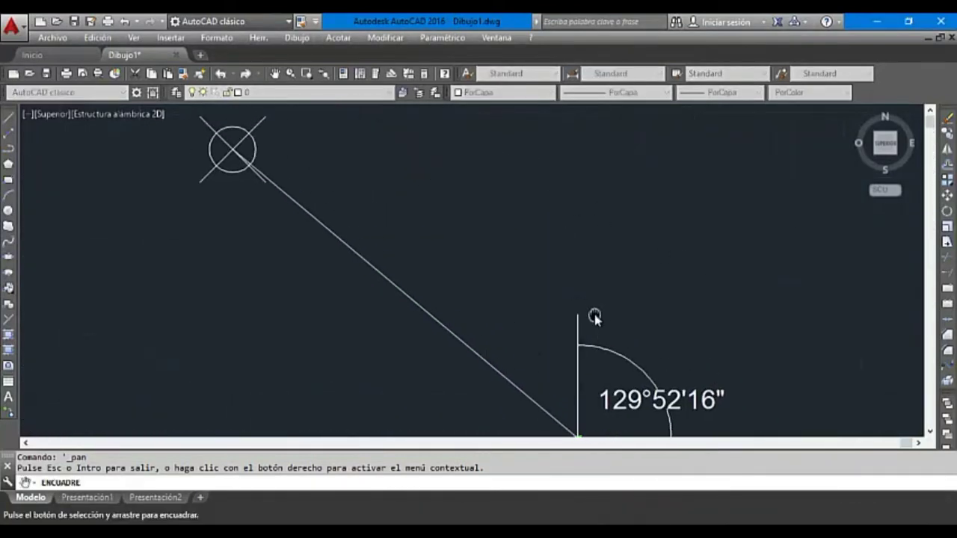
pyautogui.moveTo(504, 216); pyautogui.dragTo(449, 176)
pyautogui.moveTo(617, 298)
pyautogui.mouseDown()
pyautogui.moveTo(508, 212)
pyautogui.moveTo(486, 229)
pyautogui.mouseUp()
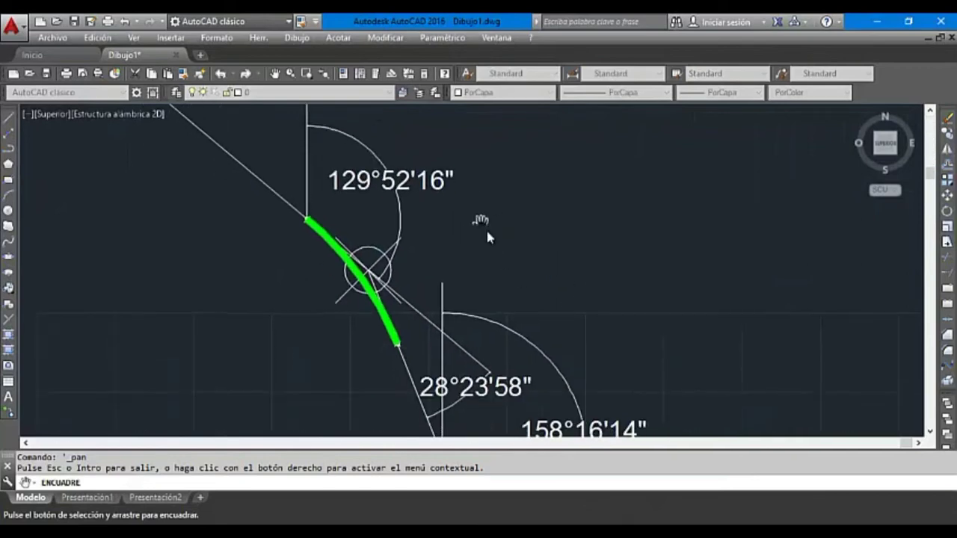
pyautogui.moveTo(513, 309); pyautogui.dragTo(493, 193)
pyautogui.moveTo(589, 350); pyautogui.dragTo(570, 225)
pyautogui.moveTo(573, 320)
pyautogui.mouseDown()
pyautogui.moveTo(572, 264)
pyautogui.moveTo(559, 255)
pyautogui.mouseUp()
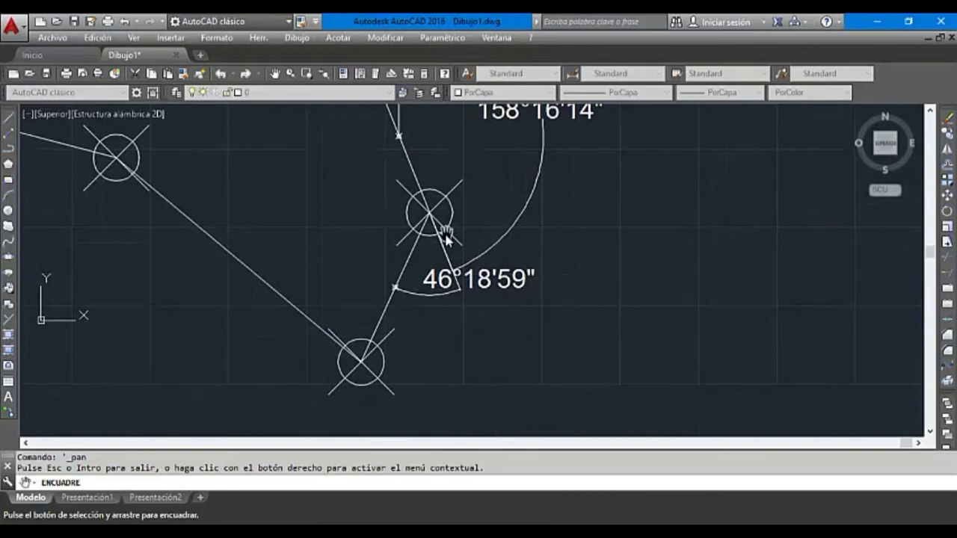
pyautogui.press('Escape')
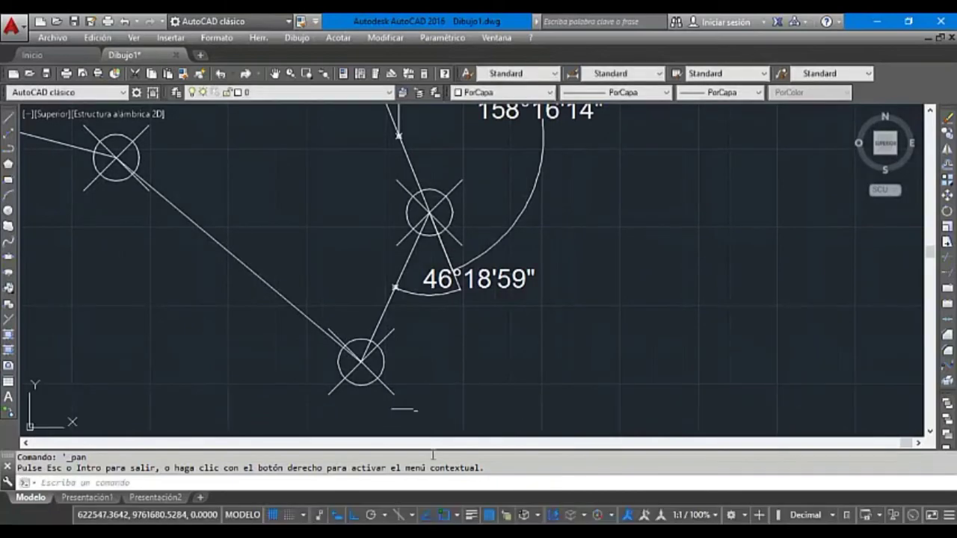
# Switch to the poligonal abierta1 workbook and look up the N and E coordinates of the second curve's vertex (PI).
pyautogui.click(422, 478)
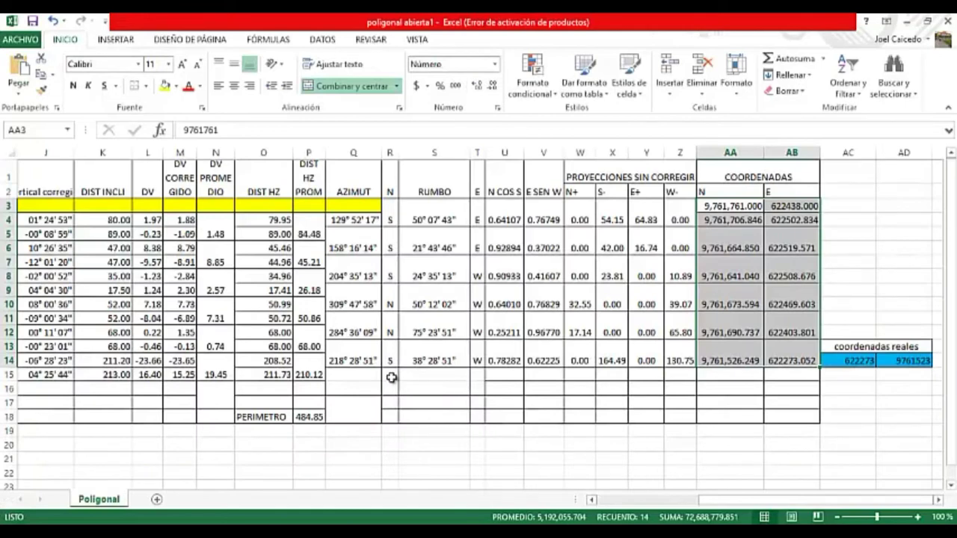
pyautogui.click(760, 233)
pyautogui.click(753, 207)
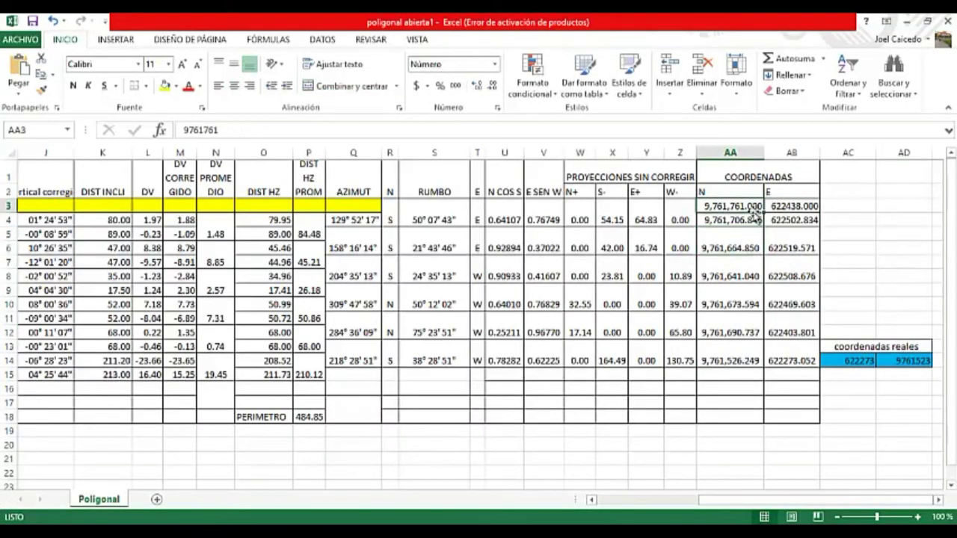
pyautogui.click(755, 219)
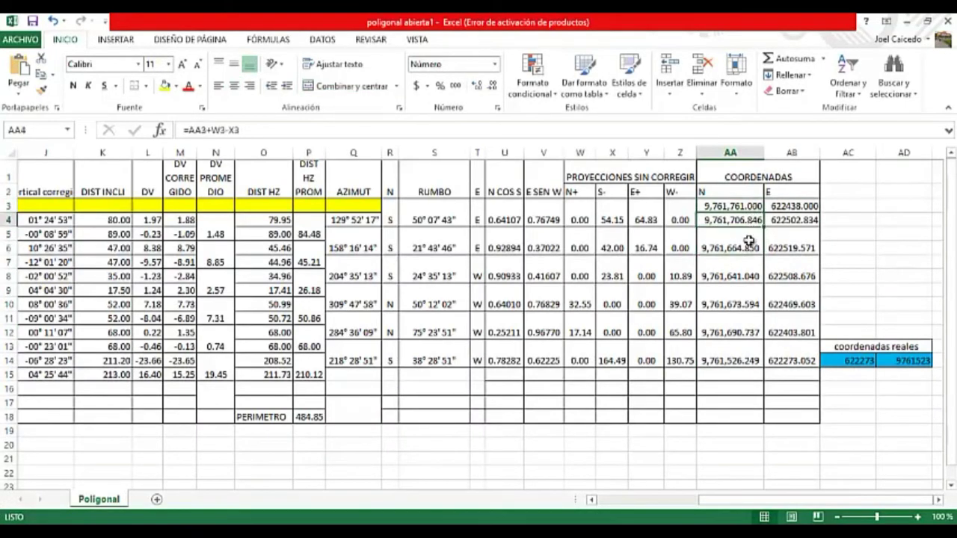
pyautogui.click(747, 246)
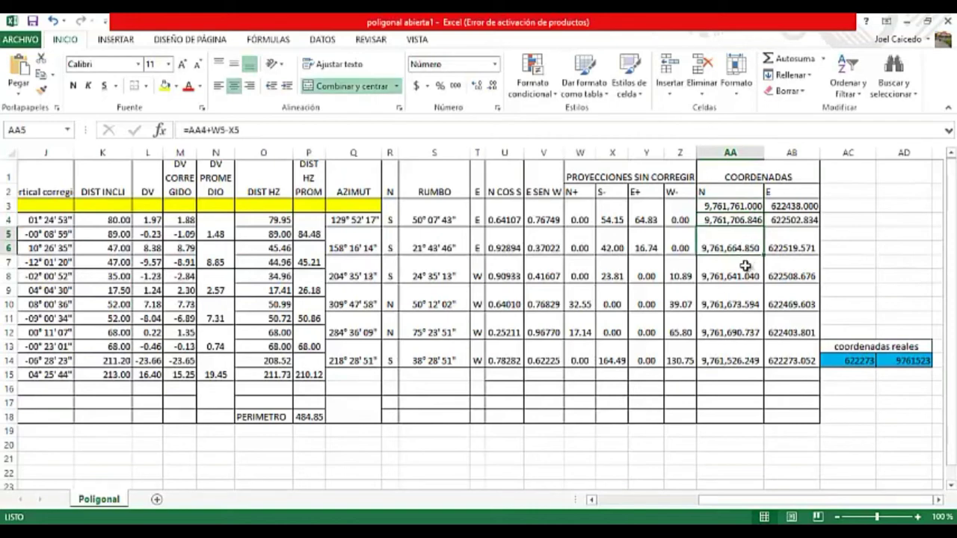
pyautogui.click(746, 276)
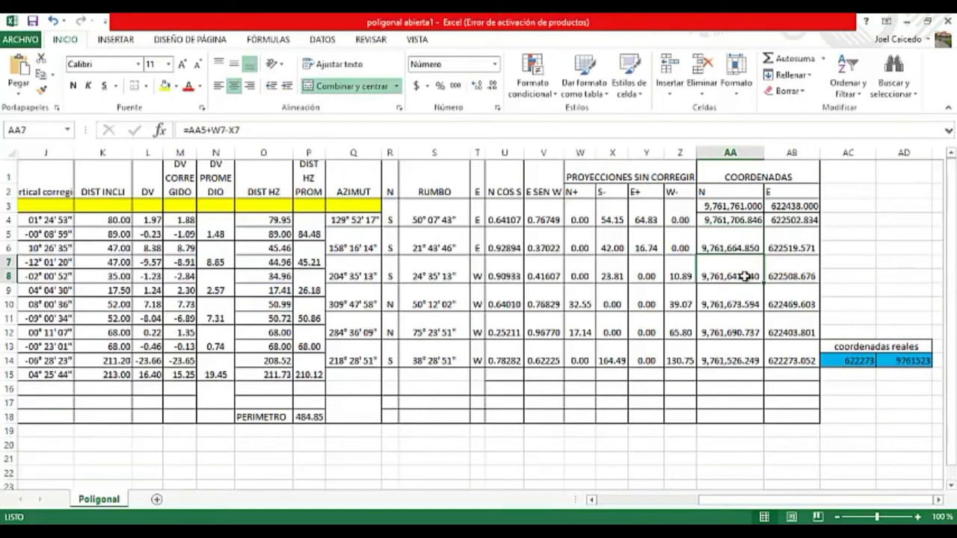
pyautogui.click(746, 243)
pyautogui.click(772, 241)
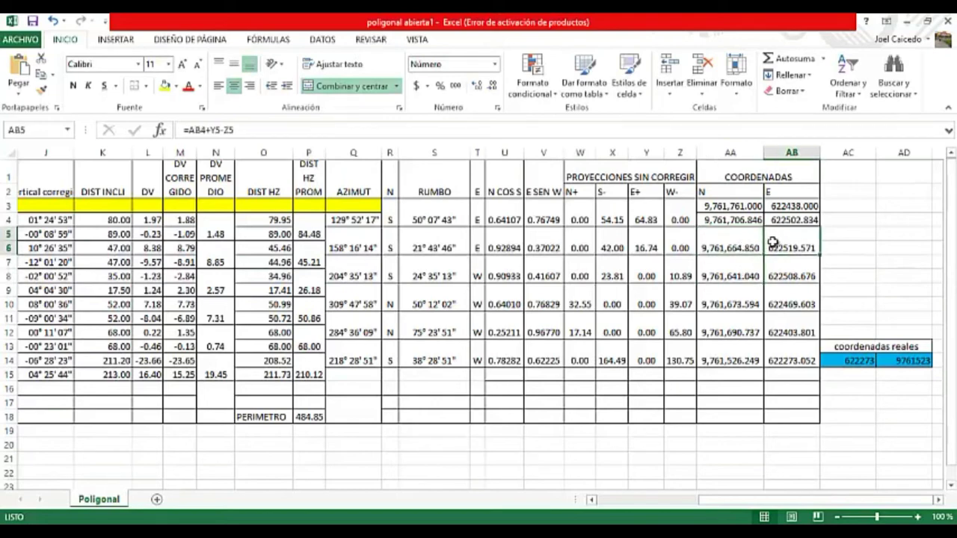
pyautogui.click(740, 243)
pyautogui.click(777, 240)
pyautogui.click(739, 243)
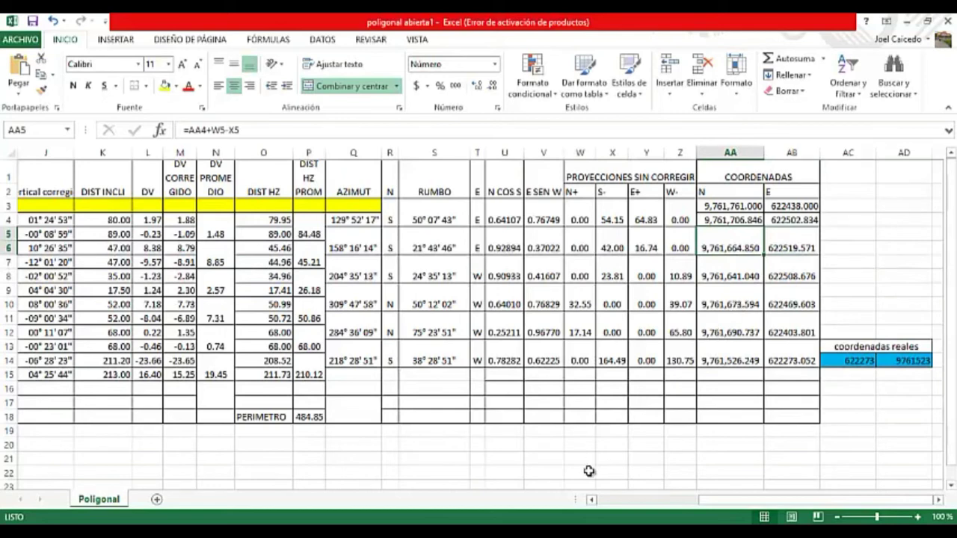
pyautogui.click(721, 277)
pyautogui.click(716, 244)
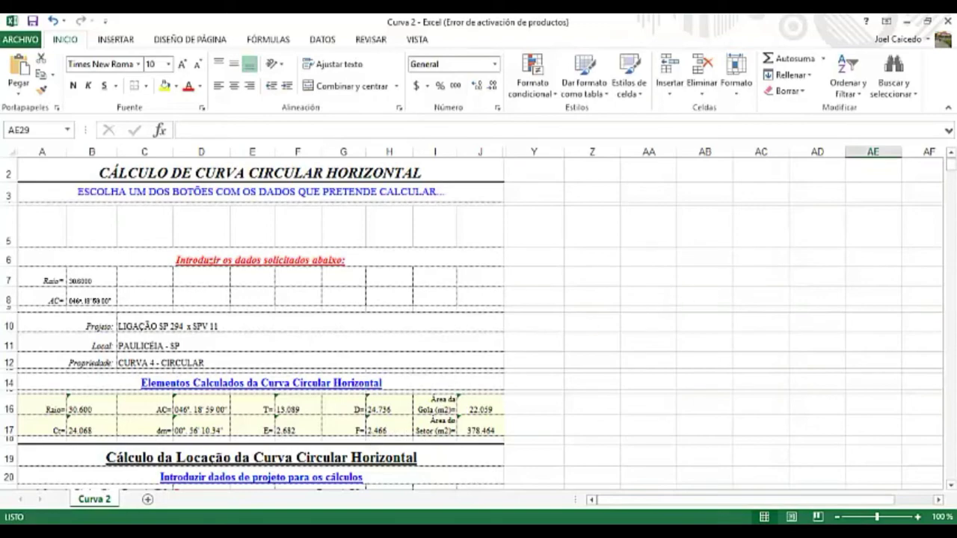
# Review the Curva 2 layout data and stake coordinates from PC to PT, and switch back to the AutoCAD drawing.
pyautogui.moveTo(951, 165); pyautogui.dragTo(954, 174)
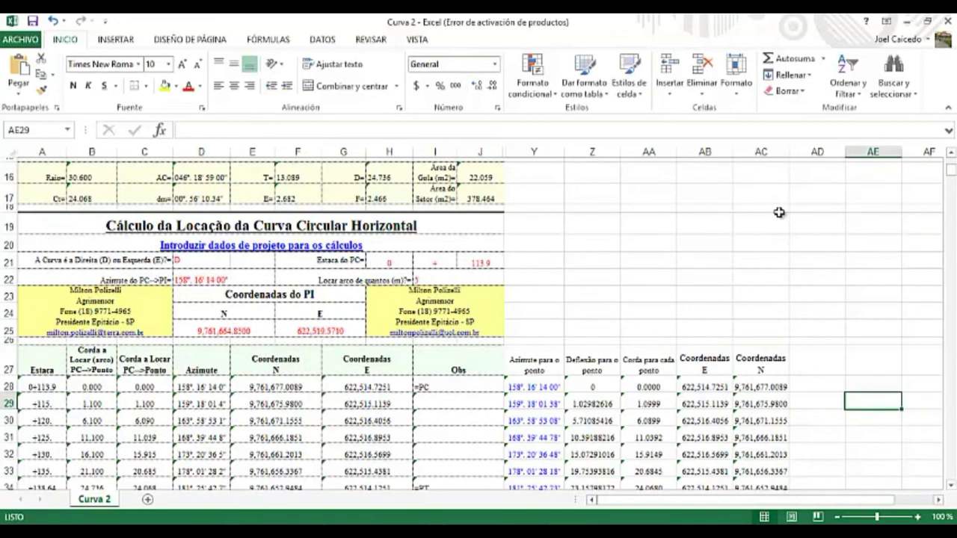
pyautogui.moveTo(952, 170); pyautogui.dragTo(951, 175)
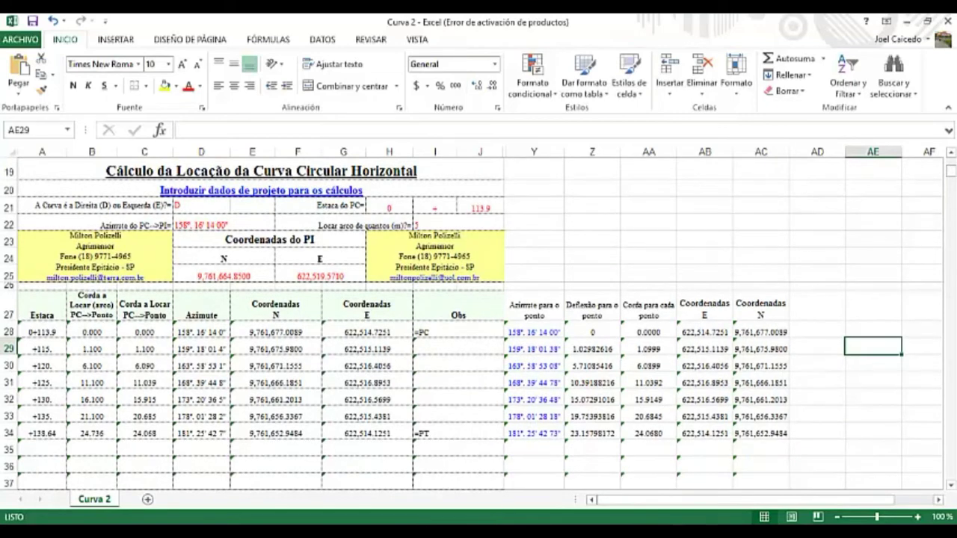
pyautogui.hotkey('alt', 'Tab')
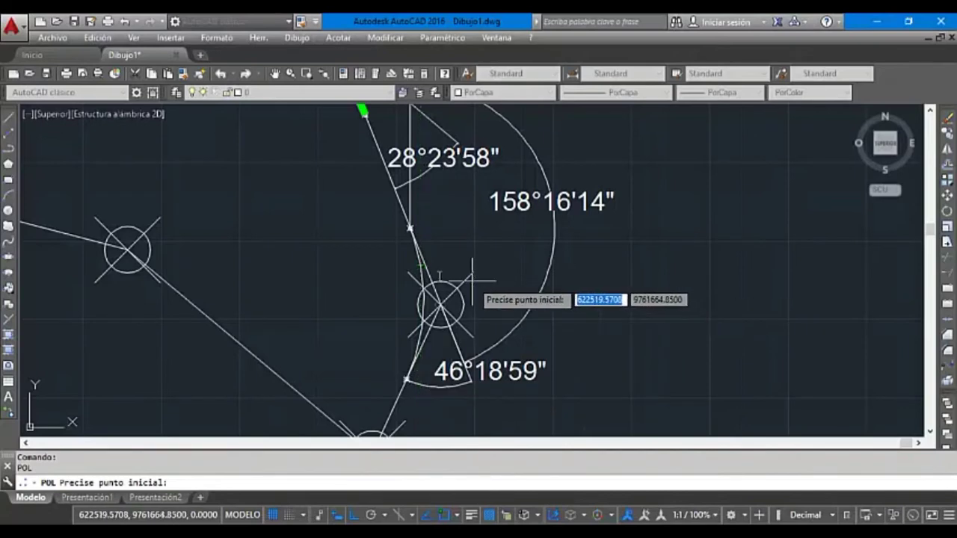
# Cancel the pending polyline and set the global width (Grosor) of the second curve's polyline to 1.
pyautogui.click(419, 272)
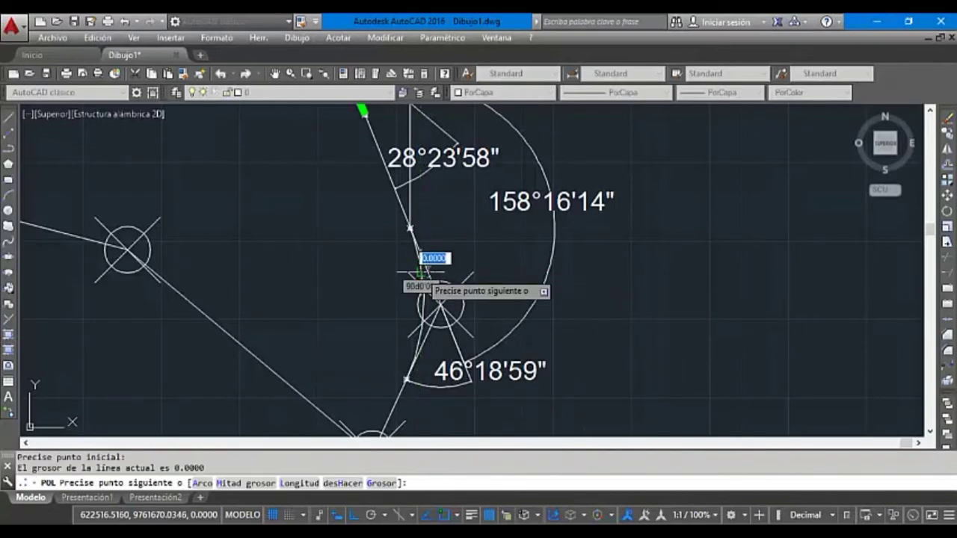
pyautogui.press('Escape')
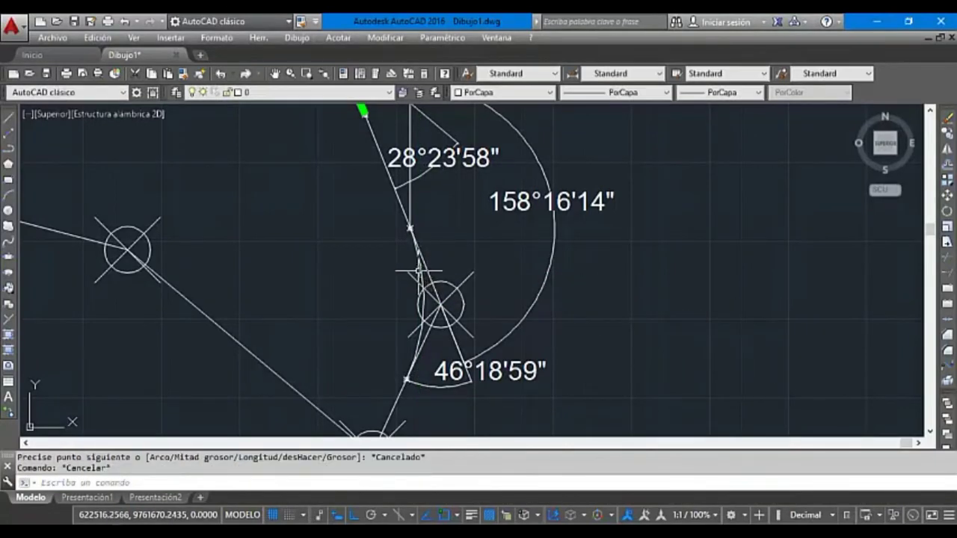
pyautogui.click(421, 270)
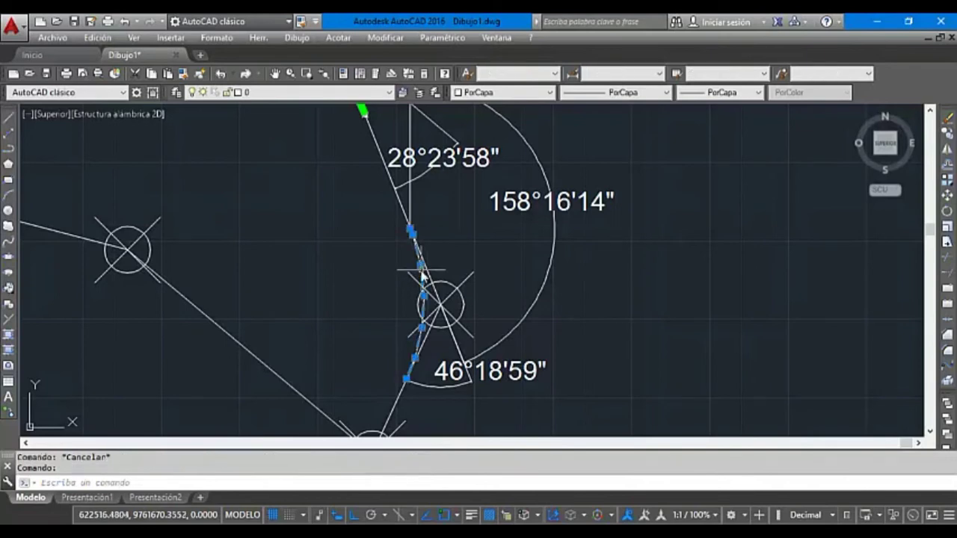
pyautogui.rightClick(423, 276)
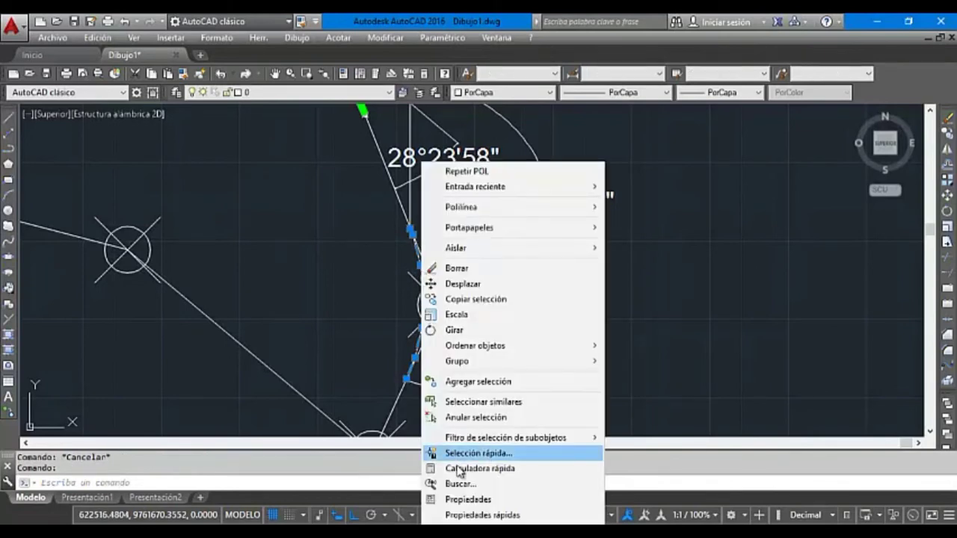
pyautogui.click(463, 499)
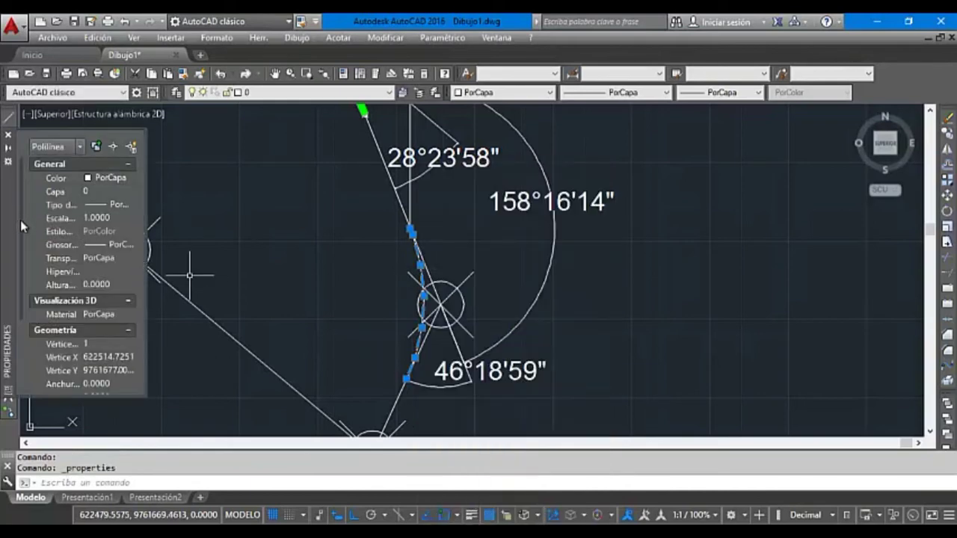
pyautogui.moveTo(20, 219); pyautogui.dragTo(20, 305)
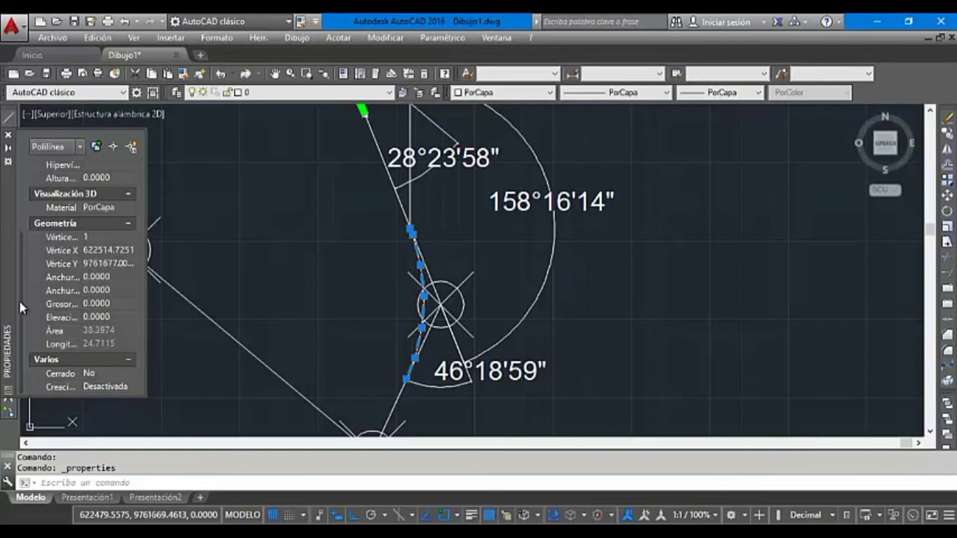
pyautogui.click(102, 303)
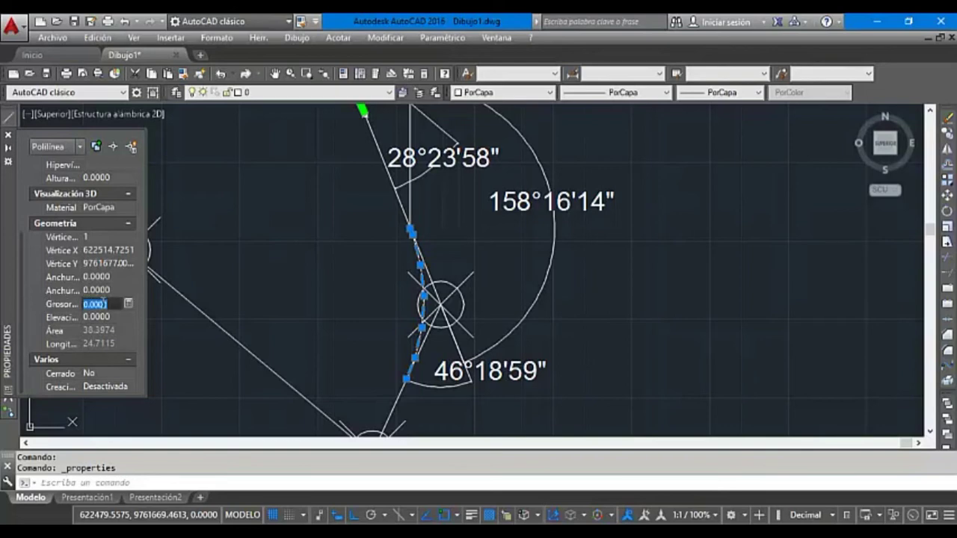
pyautogui.write('1')
pyautogui.press('Return')
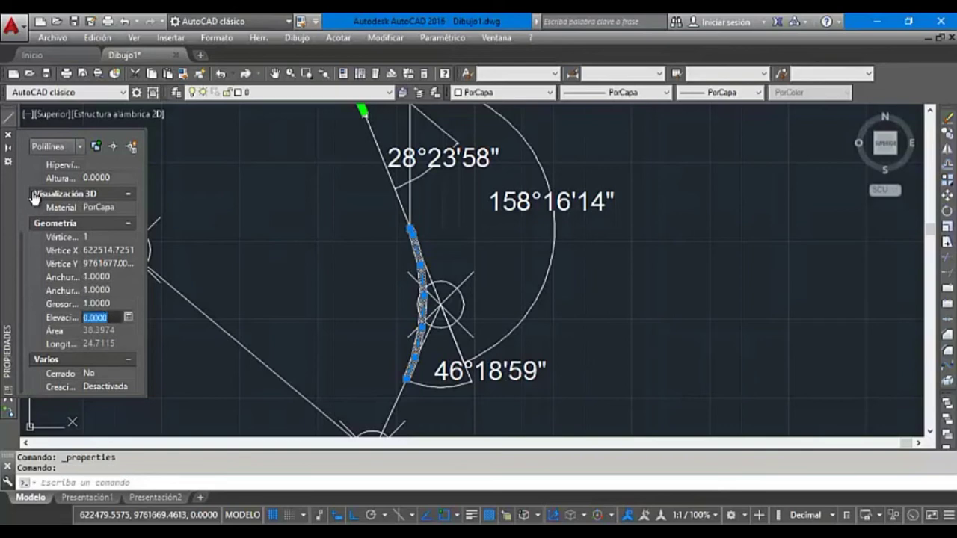
# Close the polyline's properties and change the second curve's color to green (Verde).
pyautogui.click(7, 138)
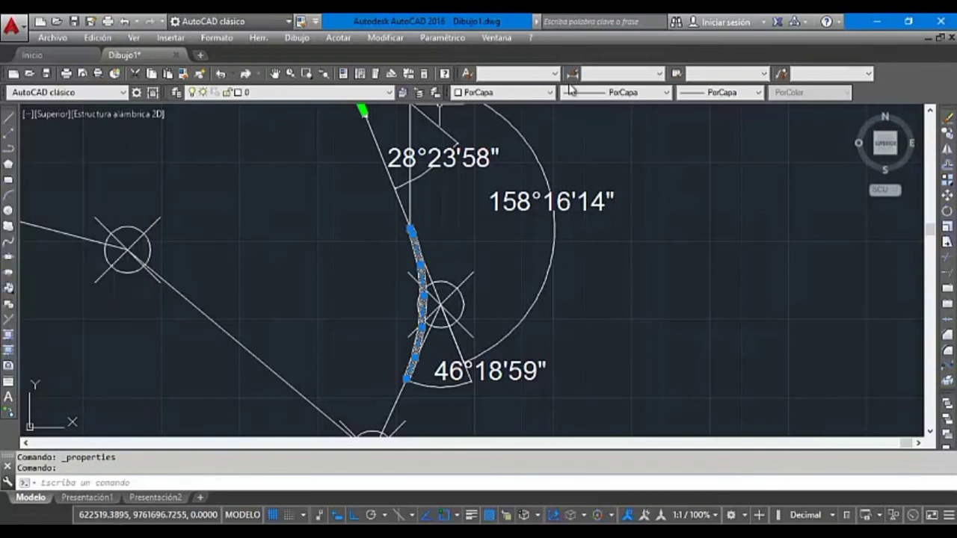
pyautogui.click(550, 93)
pyautogui.click(486, 148)
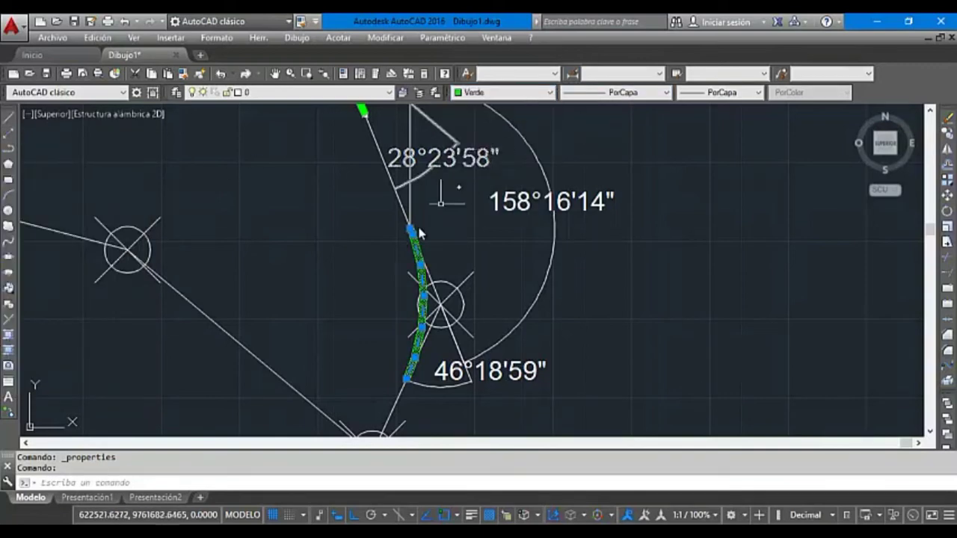
# Deselect the second curve's polyline and view the finished curve in the Dibujo1 drawing.
pyautogui.click(376, 256)
pyautogui.press('Escape')
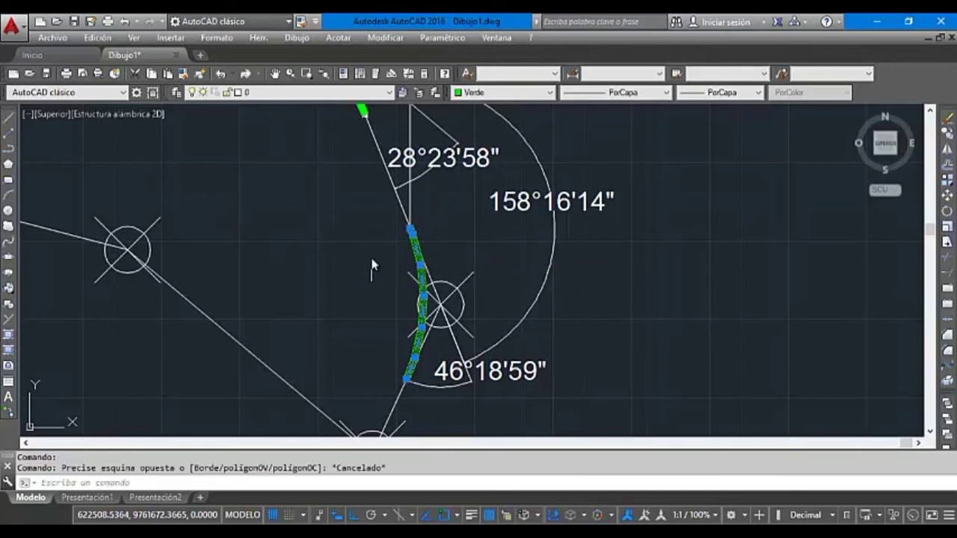
pyautogui.press('Escape')
pyautogui.rightClick(372, 258)
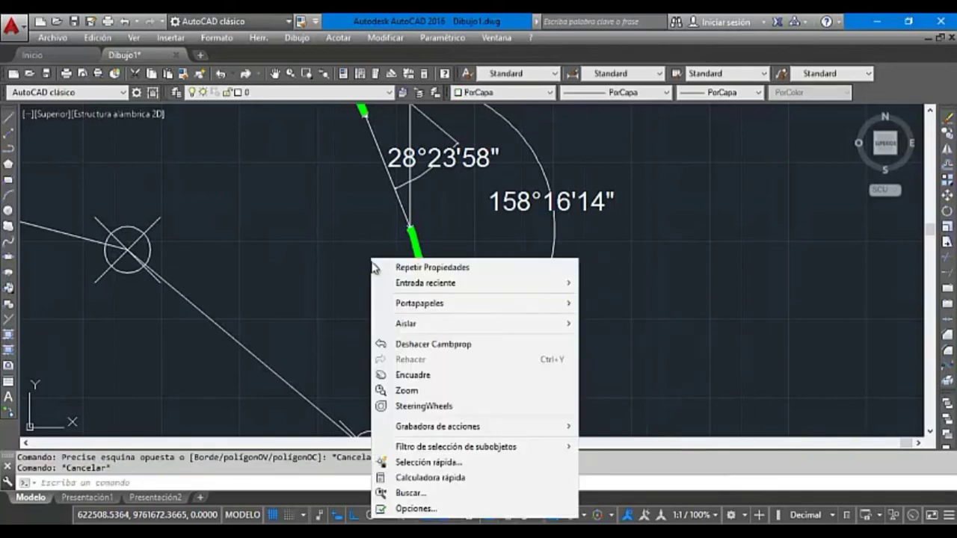
pyautogui.click(408, 390)
pyautogui.moveTo(391, 341); pyautogui.dragTo(391, 354)
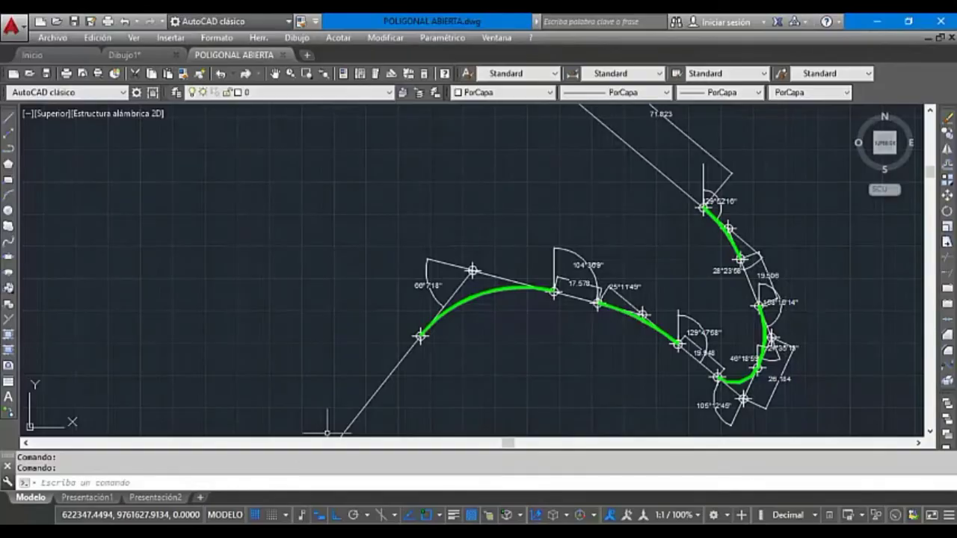
# Undo the last erase in the POLIGONAL ABIERTA drawing.
pyautogui.moveTo(258, 535)
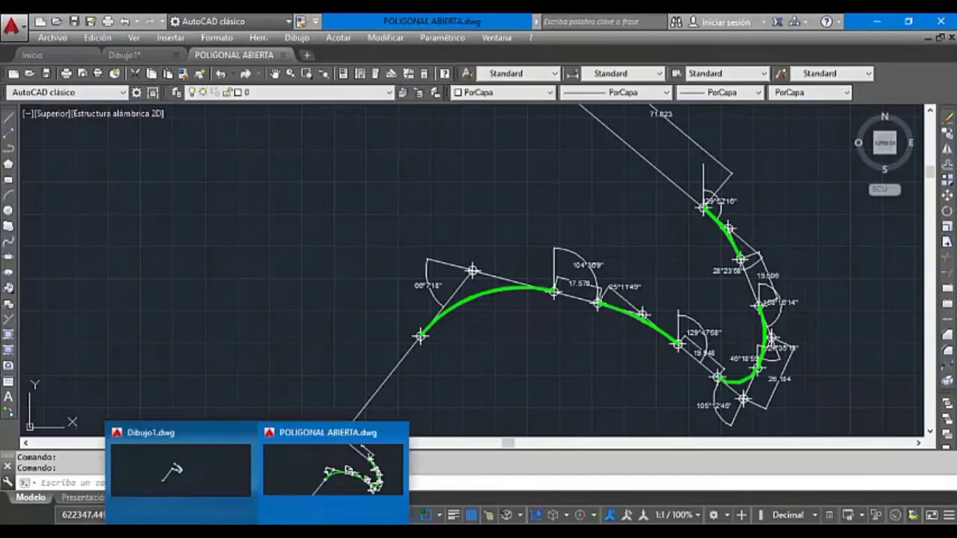
pyautogui.click(124, 21)
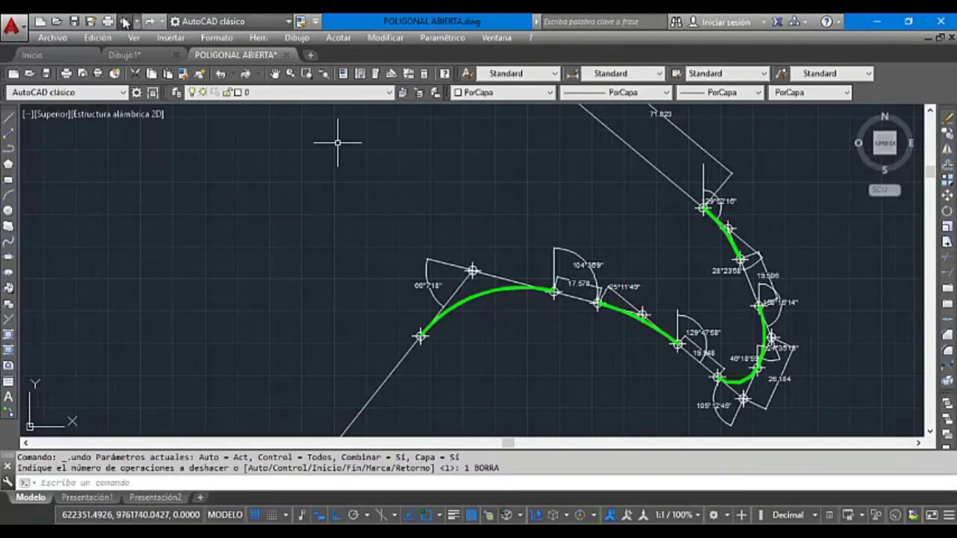
pyautogui.click(124, 21)
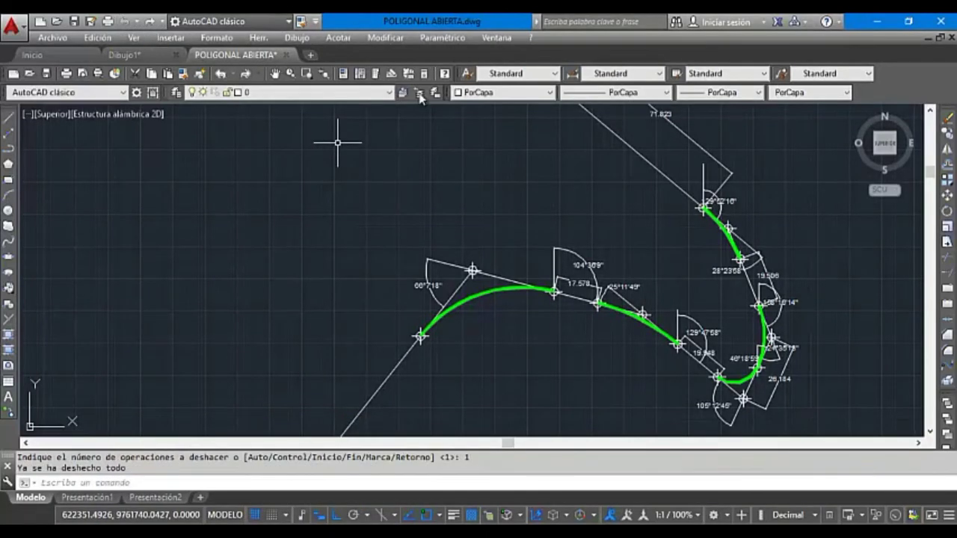
# Examine the complete open traverse with its green curves in the POLIGONAL ABIERTA drawing.
pyautogui.rightClick(361, 206)
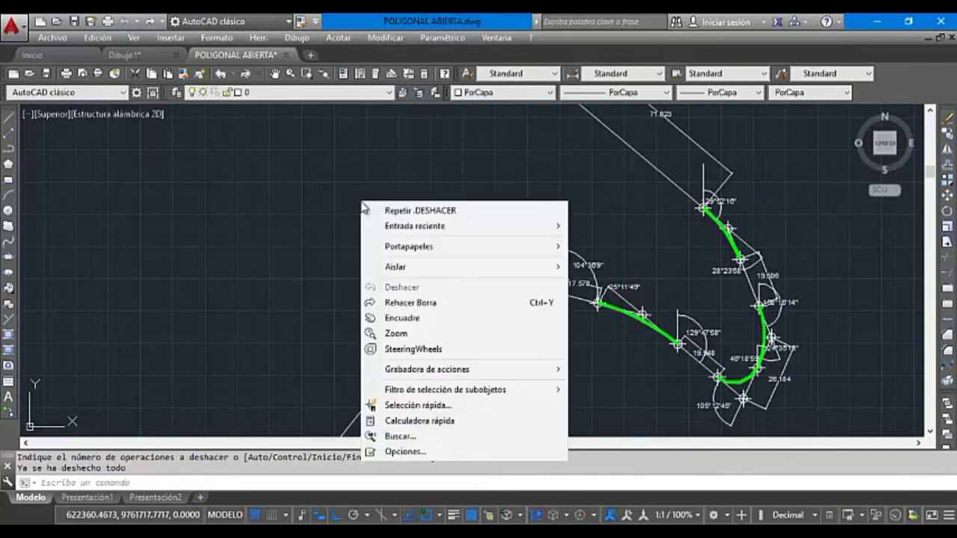
pyautogui.click(396, 320)
pyautogui.moveTo(374, 287)
pyautogui.mouseDown()
pyautogui.moveTo(306, 216)
pyautogui.moveTo(186, 284)
pyautogui.moveTo(109, 344)
pyautogui.mouseUp()
pyautogui.moveTo(193, 267)
pyautogui.mouseDown()
pyautogui.moveTo(196, 288)
pyautogui.moveTo(173, 299)
pyautogui.moveTo(157, 214)
pyautogui.moveTo(157, 224)
pyautogui.mouseUp()
pyautogui.press('Escape')
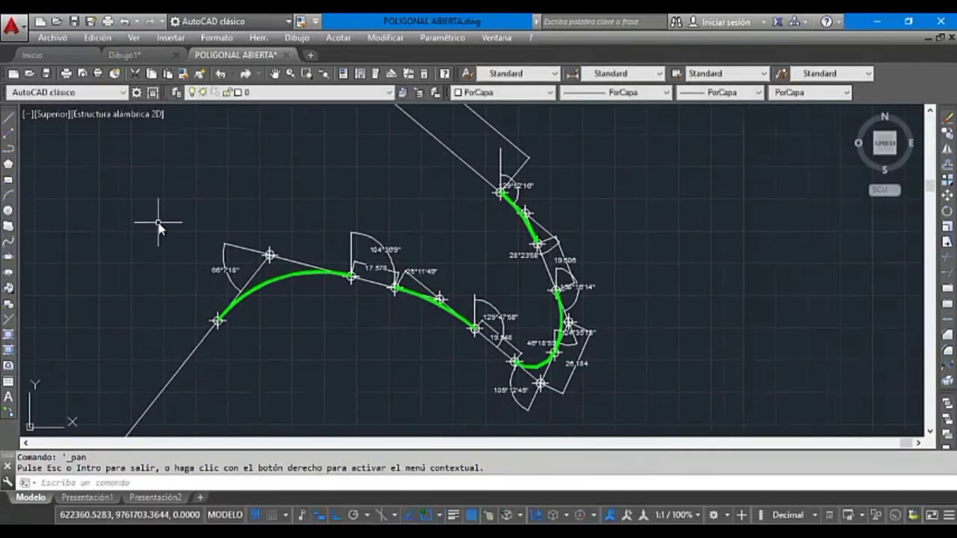
pyautogui.click(236, 199)
pyautogui.click(263, 187)
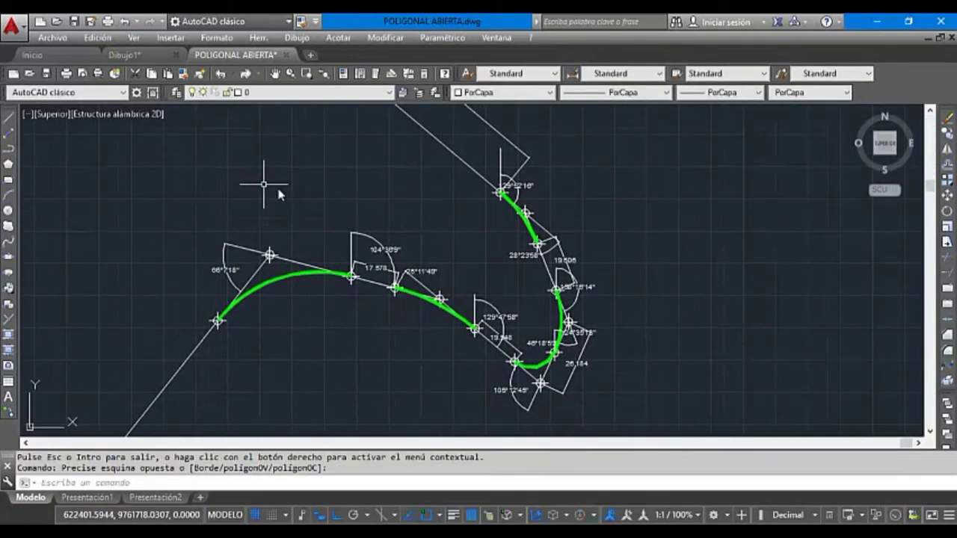
pyautogui.press('F10')
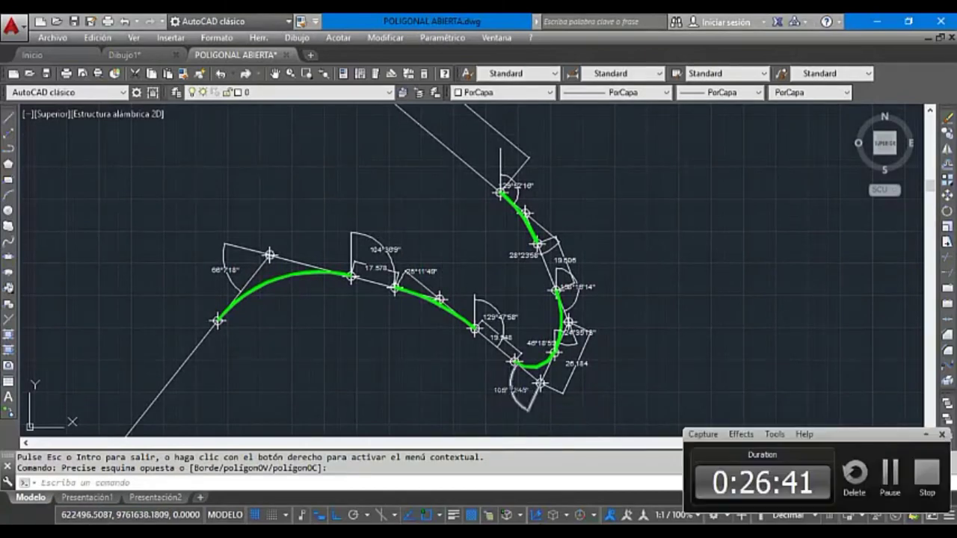
pyautogui.click(891, 471)
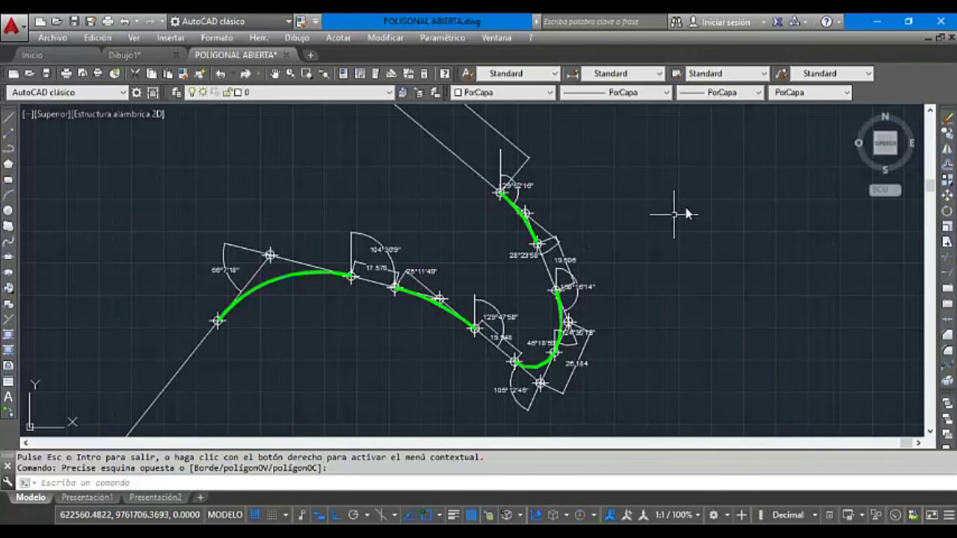
# Close AutoCAD, saving the changes to POLIGONAL ABIERTA.dwg, and refresh the desktop.
pyautogui.click(939, 21)
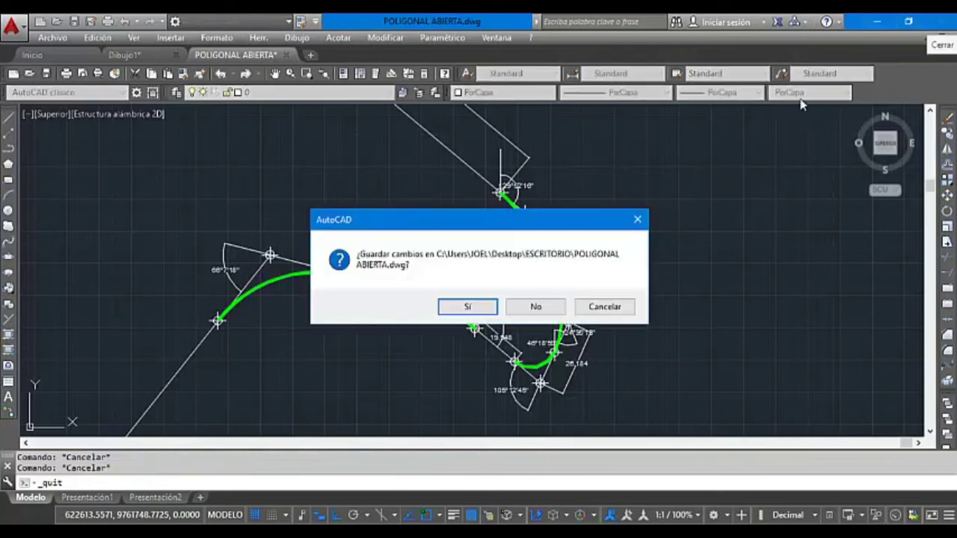
pyautogui.click(464, 312)
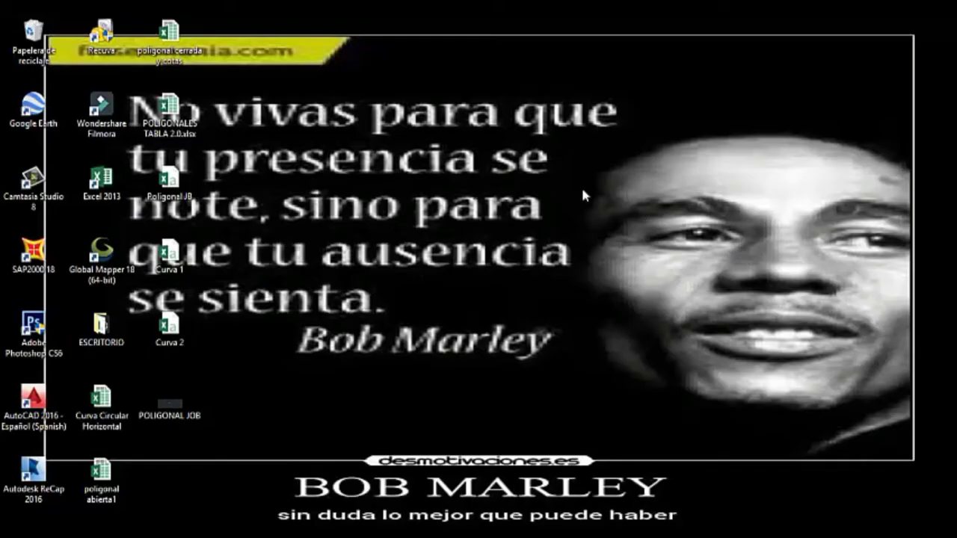
pyautogui.rightClick(356, 81)
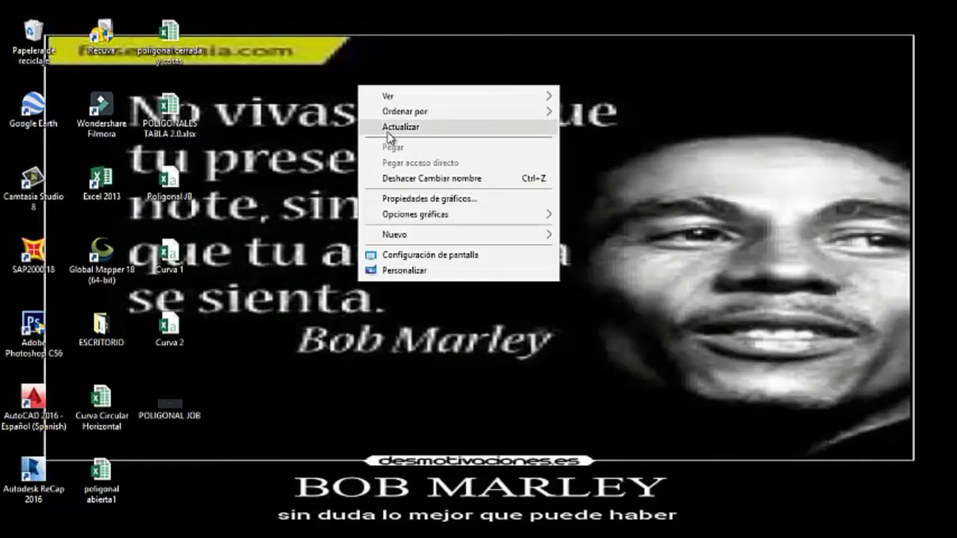
pyautogui.click(385, 128)
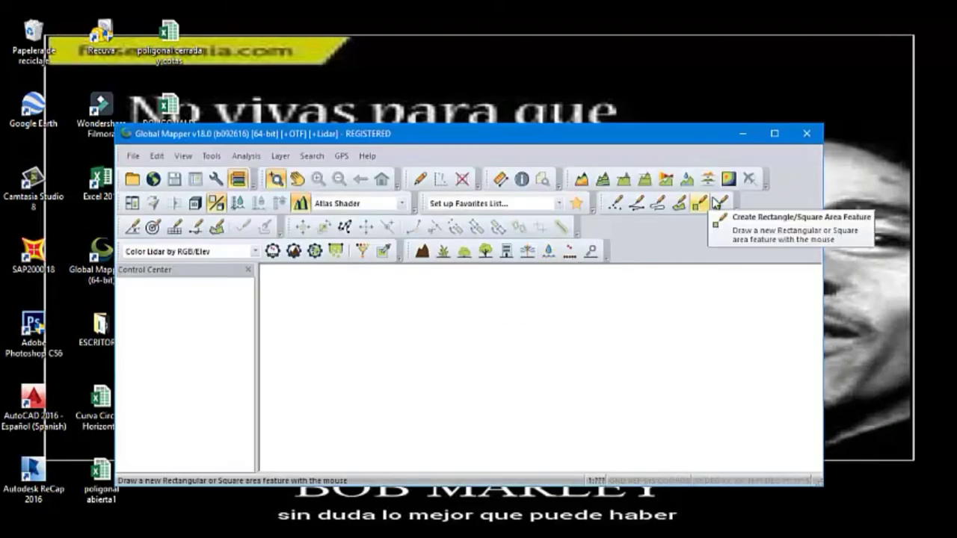
# Maximize the Global Mapper window and open the POLIGONAL JOB drawing from the desktop as a data file.
pyautogui.click(777, 135)
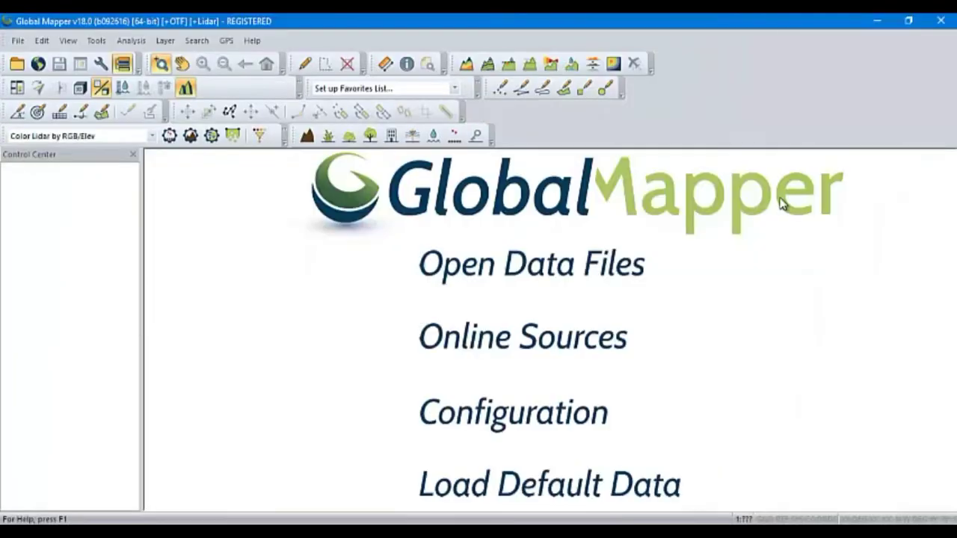
pyautogui.click(568, 267)
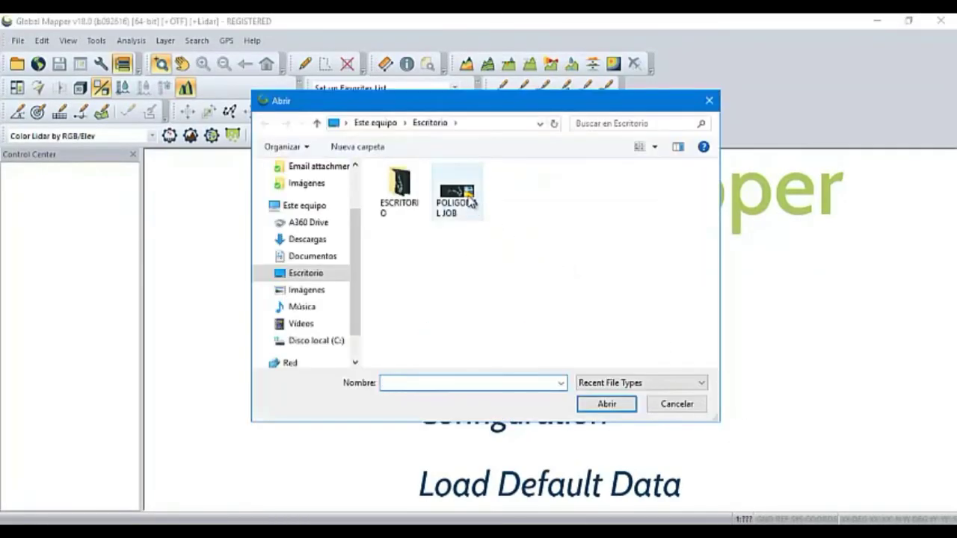
pyautogui.click(470, 200)
pyautogui.click(607, 405)
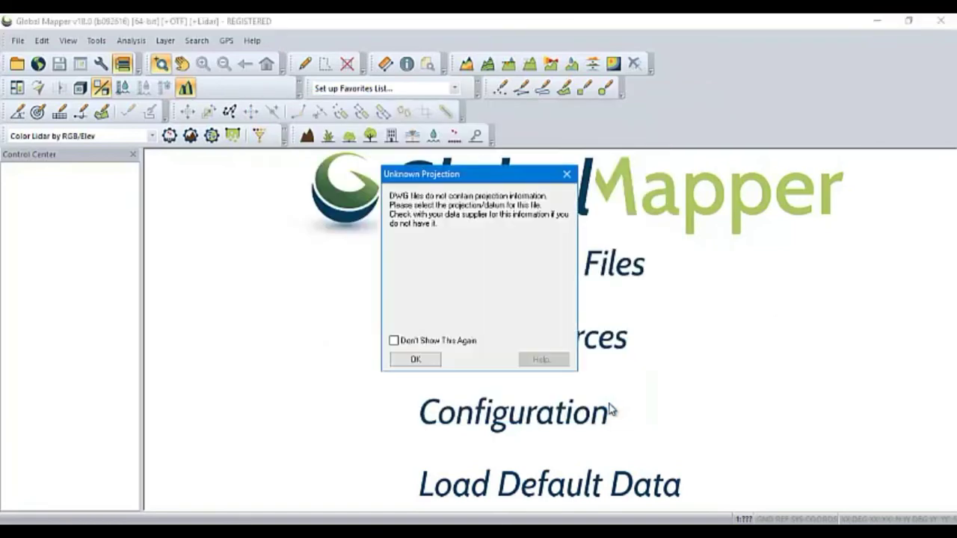
# Load POLIGONAL JOB.dwg with UTM zone -17 (84°W - 78°W - Southern Hemisphere) and the WGS84 datum.
pyautogui.click(417, 360)
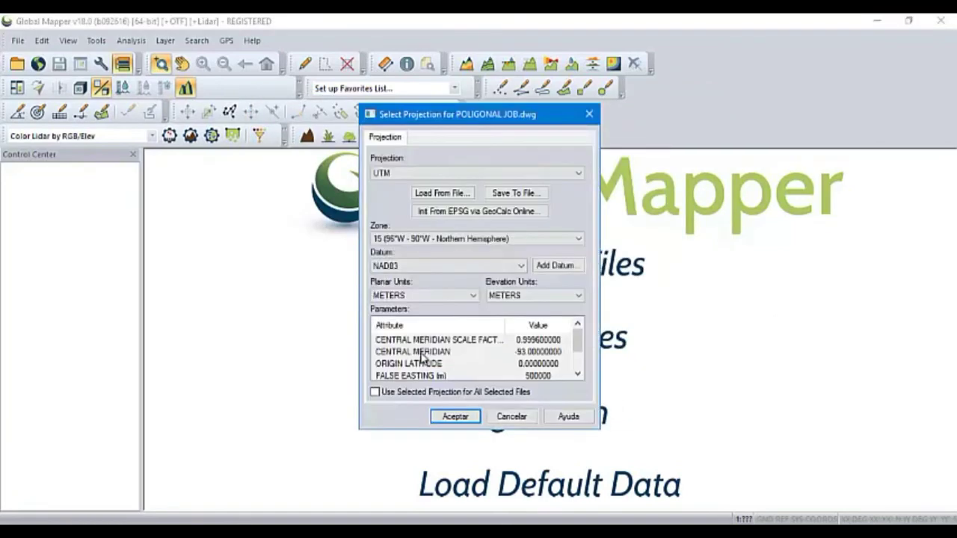
pyautogui.click(570, 239)
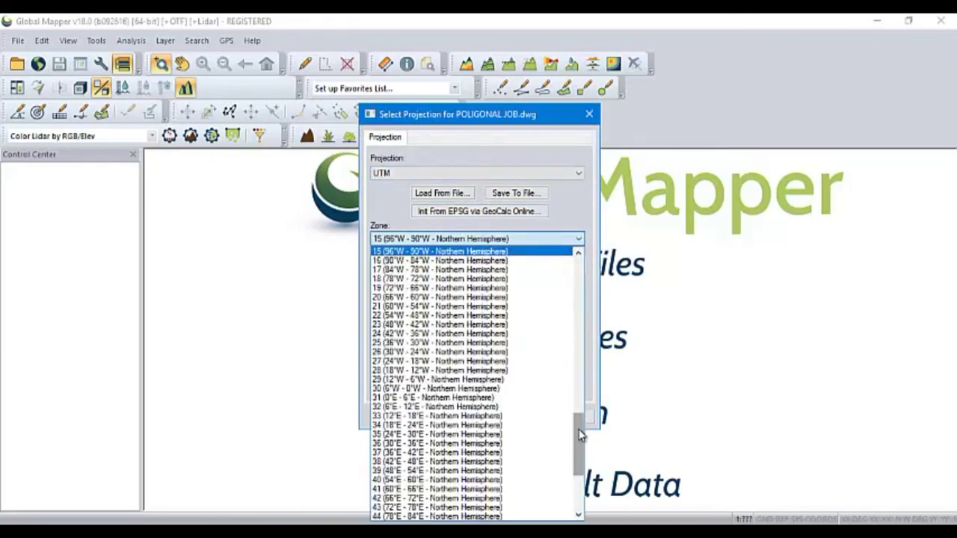
pyautogui.moveTo(580, 435); pyautogui.dragTo(574, 360)
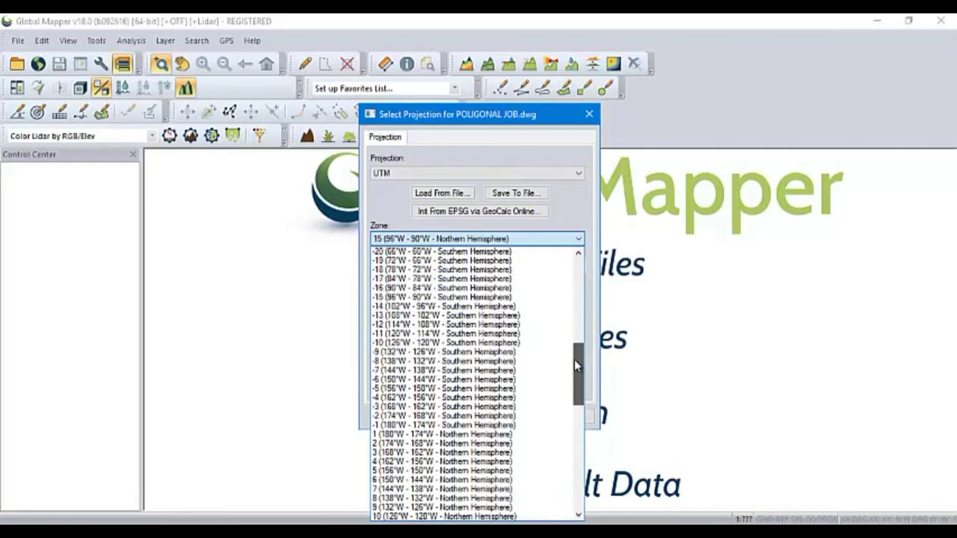
pyautogui.click(403, 279)
pyautogui.click(448, 267)
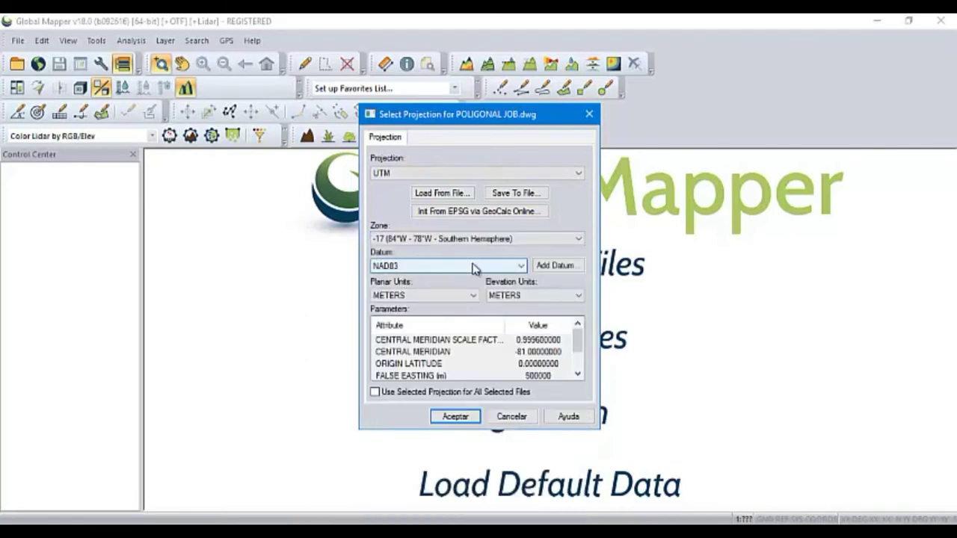
pyautogui.moveTo(522, 456); pyautogui.dragTo(521, 525)
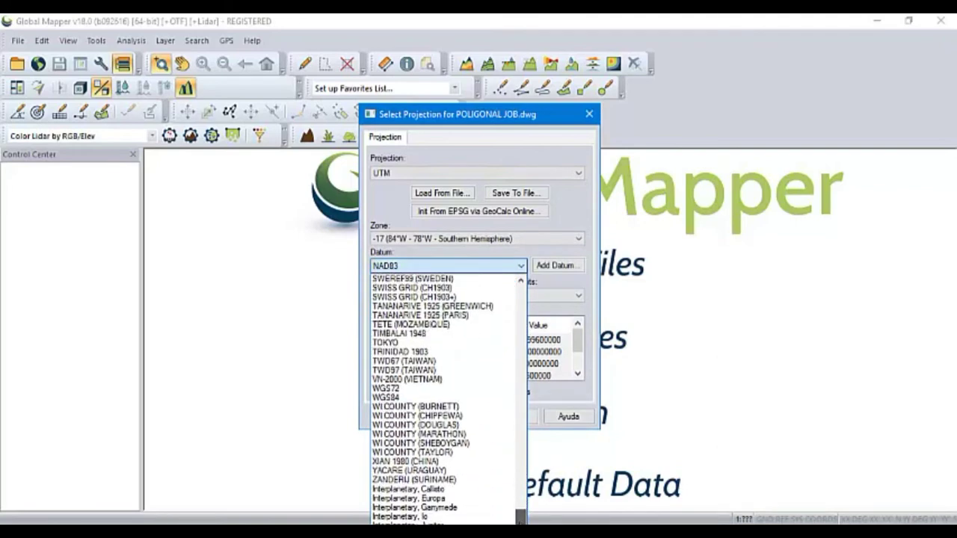
pyautogui.click(407, 397)
pyautogui.click(454, 419)
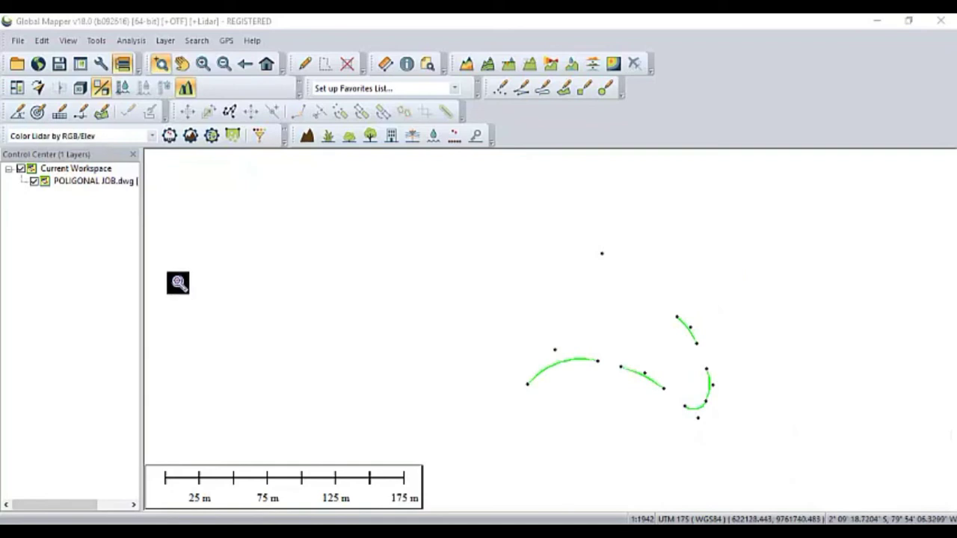
# Start a vector export of the loaded drawing in KML/KMZ format.
pyautogui.click(18, 40)
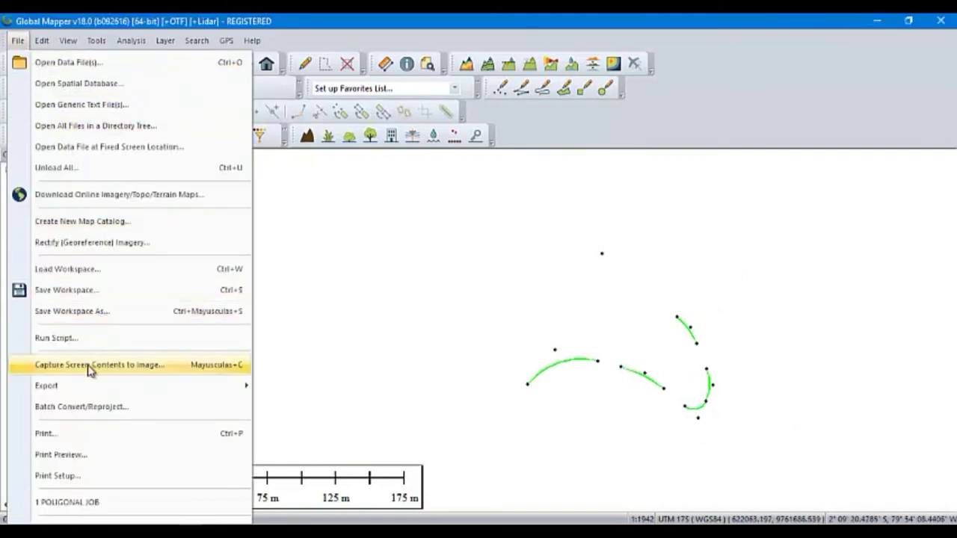
pyautogui.moveTo(111, 389)
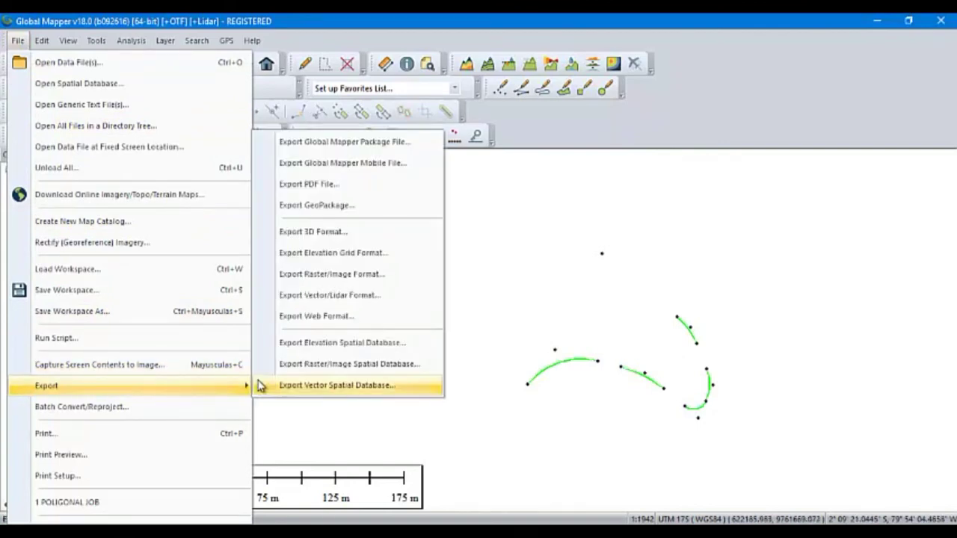
pyautogui.click(343, 295)
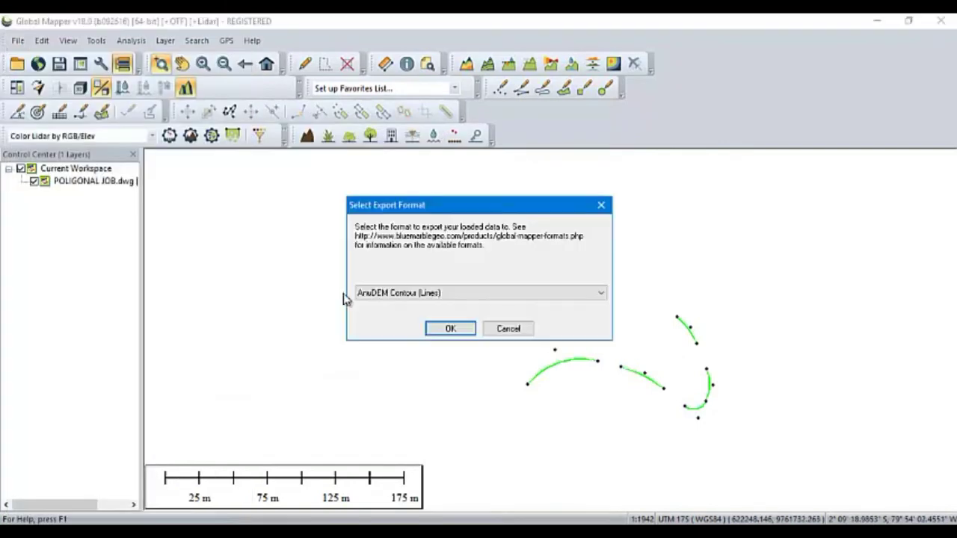
pyautogui.click(491, 294)
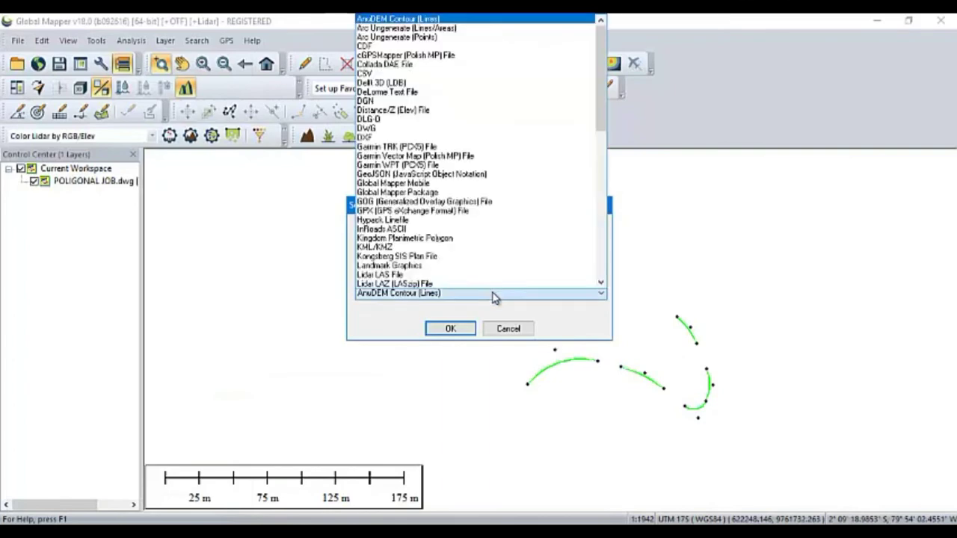
pyautogui.click(402, 249)
pyautogui.click(450, 329)
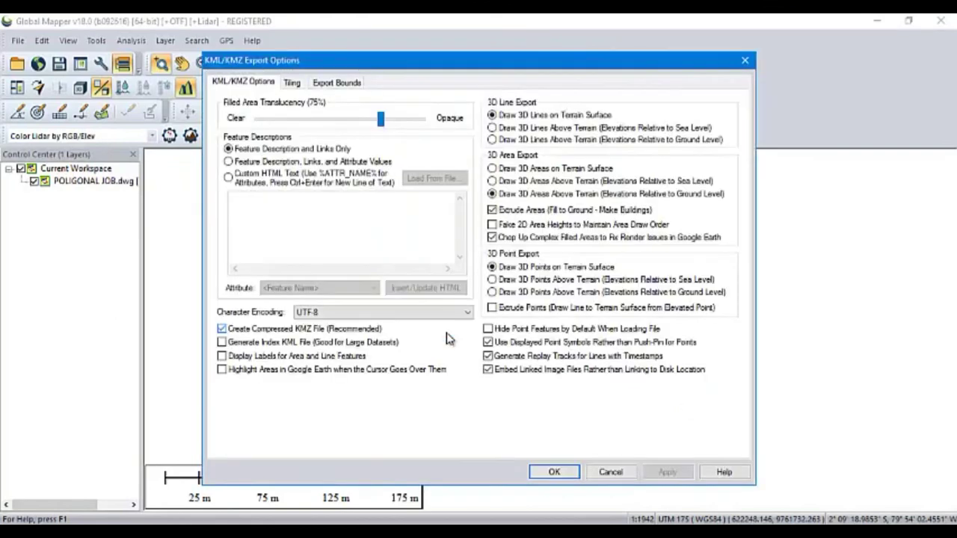
# Accept the default KML/KMZ export options and save the KMZ file on the desktop as Pligonal.
pyautogui.click(556, 471)
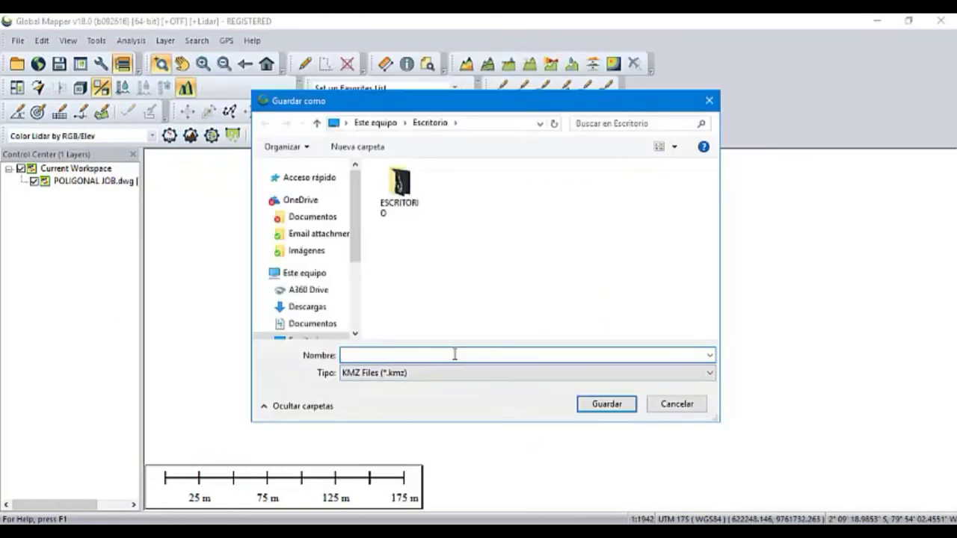
pyautogui.write('Pligonal')
pyautogui.click(609, 404)
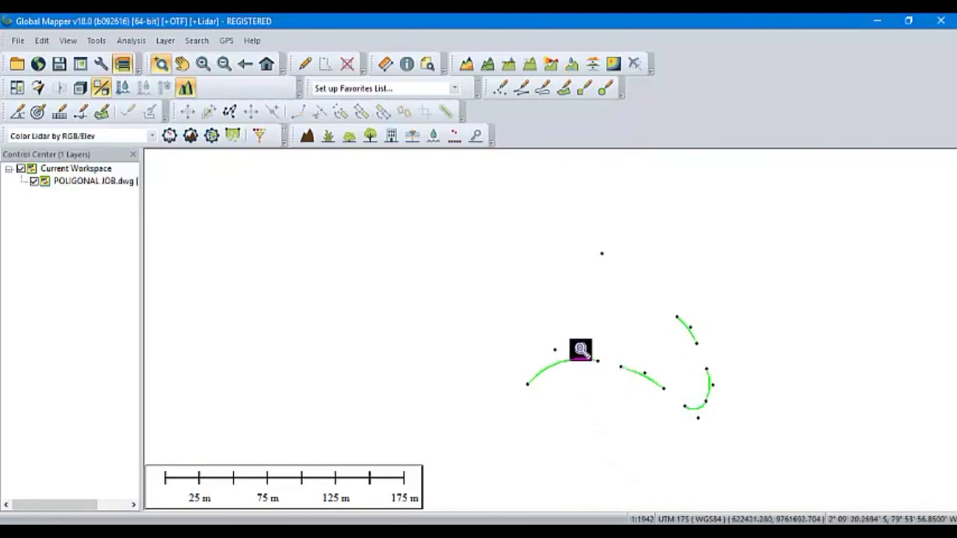
# Minimize Global Mapper, open the Pligonal file in Google Earth, and dismiss the startup tips to view the traverse.
pyautogui.click(878, 22)
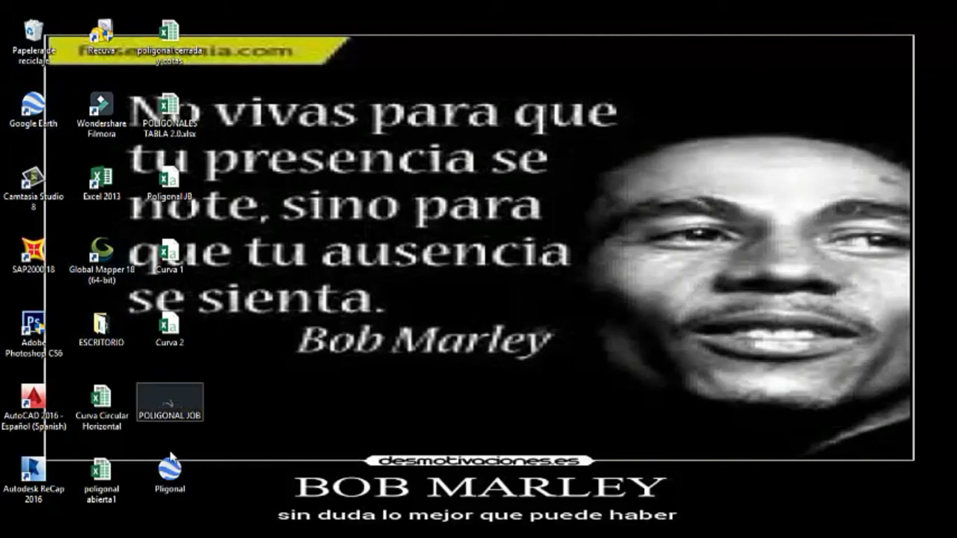
pyautogui.doubleClick(180, 477)
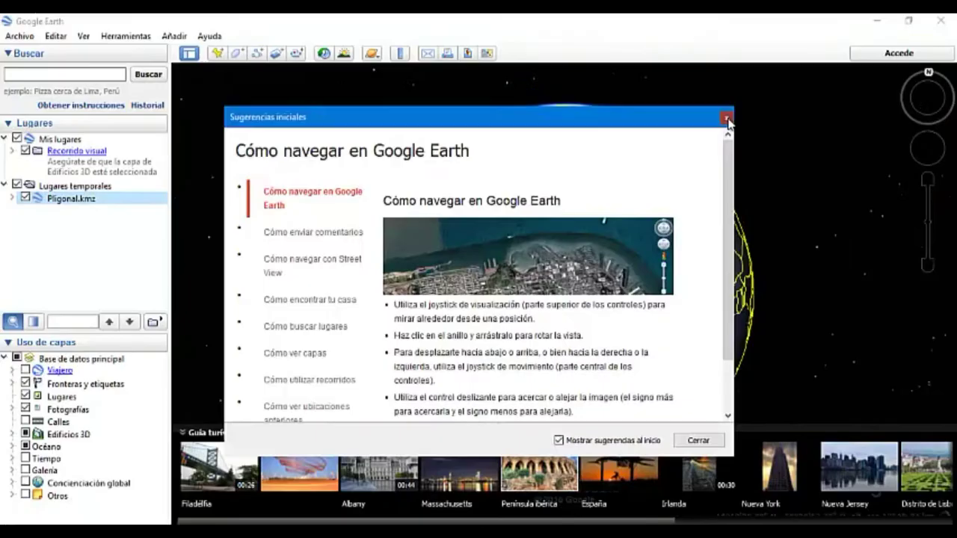
pyautogui.click(728, 120)
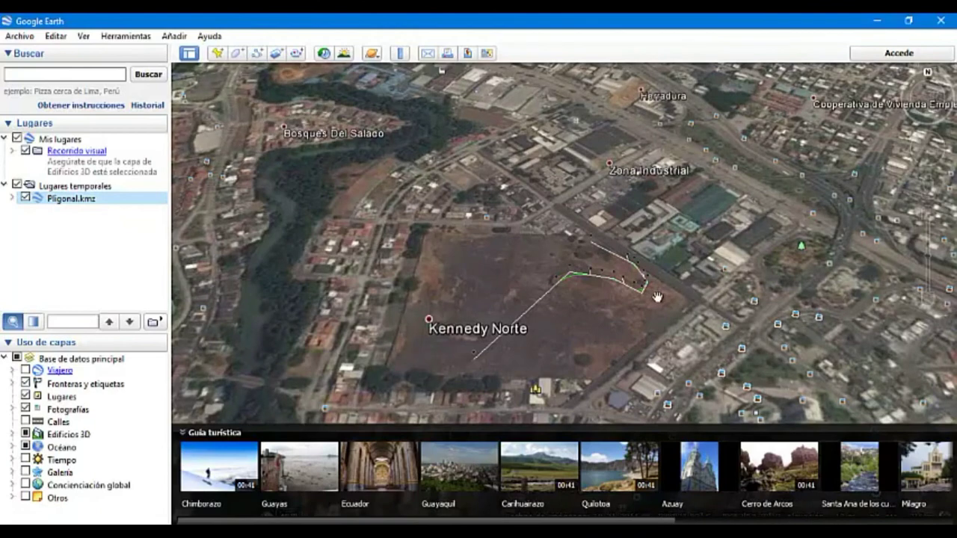
pyautogui.moveTo(607, 317); pyautogui.dragTo(557, 324)
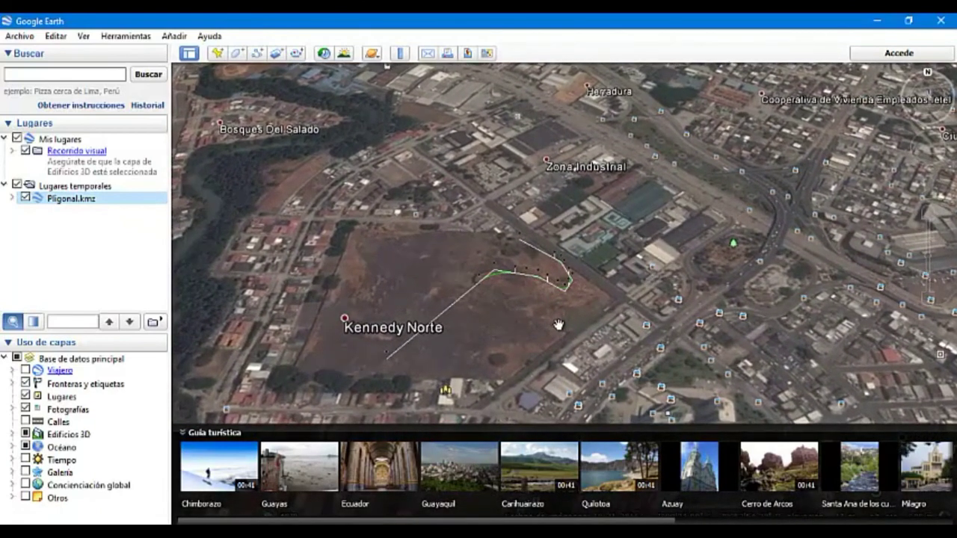
# Inspect the traverse and its curves on the satellite imagery up close and from above, and zoom out to view its location within Ecuador.
pyautogui.scroll(5, 560, 261)
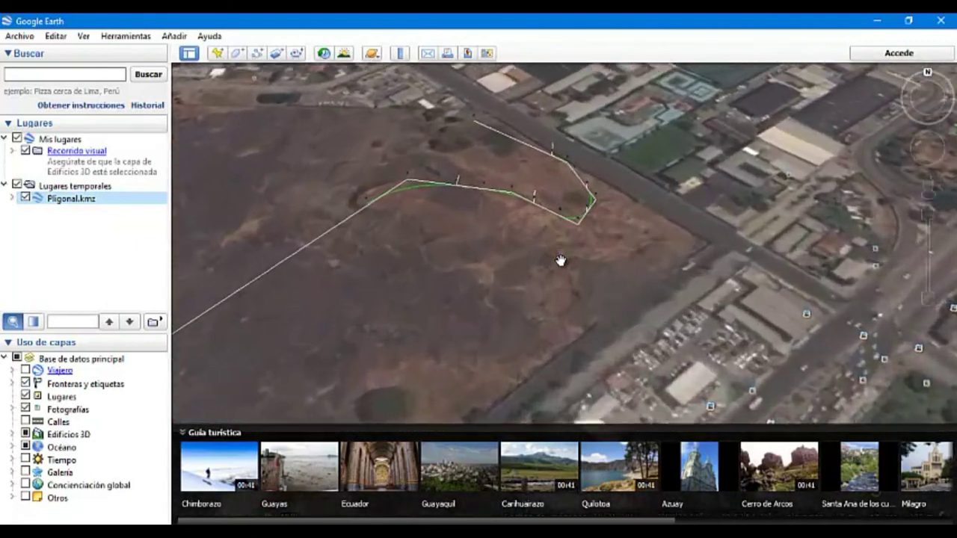
pyautogui.moveTo(620, 249); pyautogui.dragTo(503, 319)
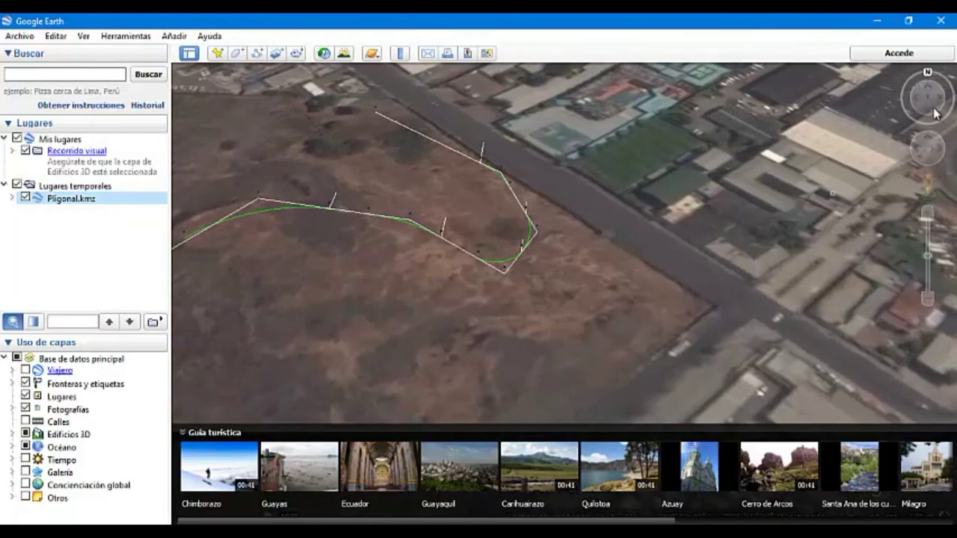
pyautogui.click(918, 103)
pyautogui.click(927, 299)
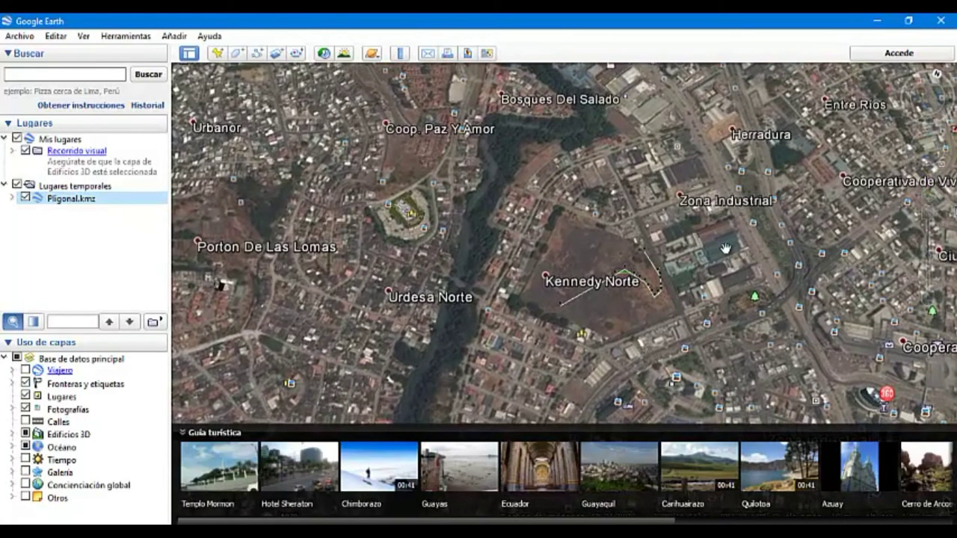
pyautogui.click(927, 214)
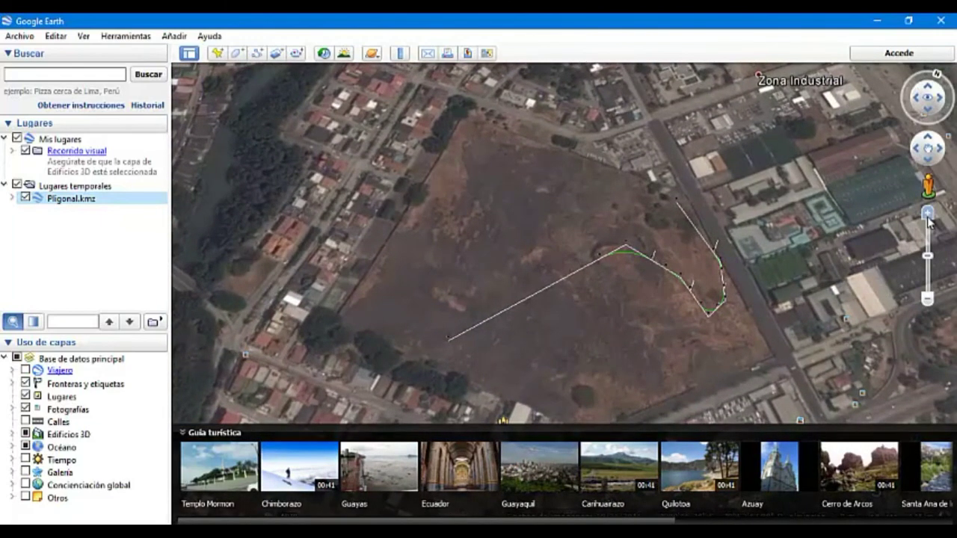
pyautogui.click(927, 215)
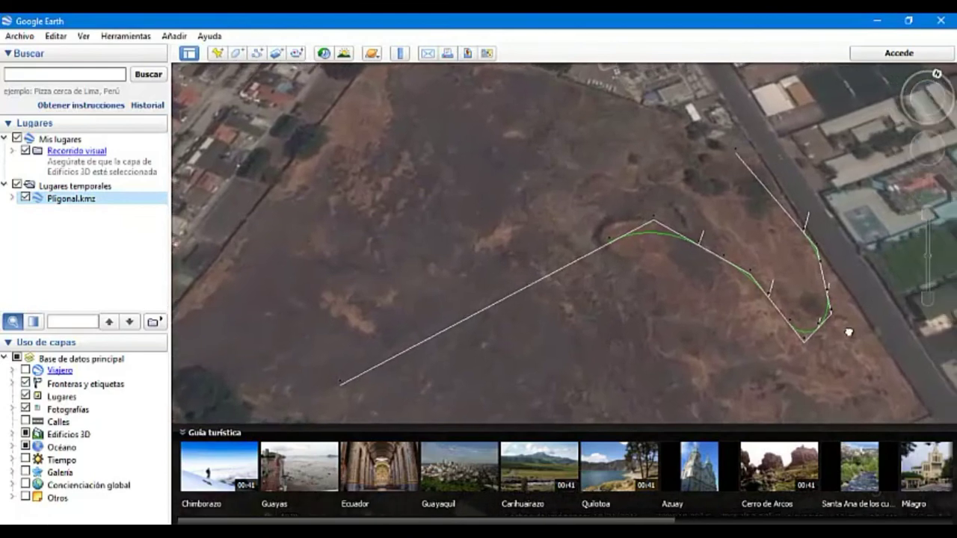
pyautogui.moveTo(848, 331); pyautogui.dragTo(768, 319)
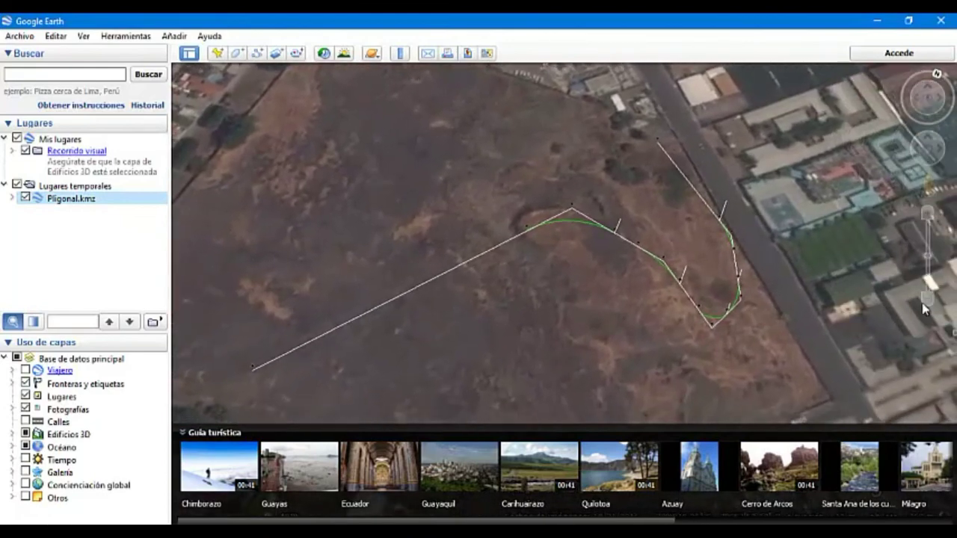
pyautogui.click(927, 300)
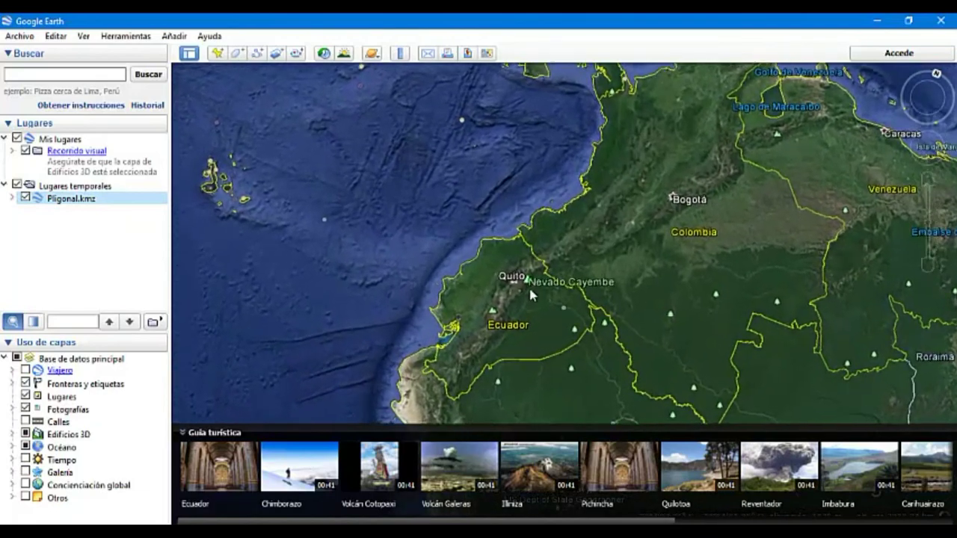
# Close Google Earth and save the unsaved temporary places to the Mis lugares folder.
pyautogui.click(946, 20)
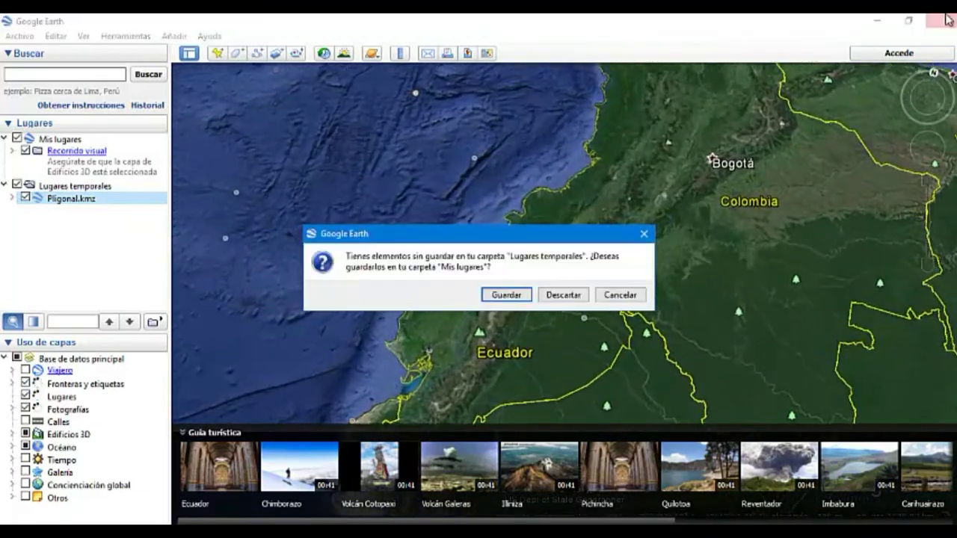
pyautogui.click(504, 292)
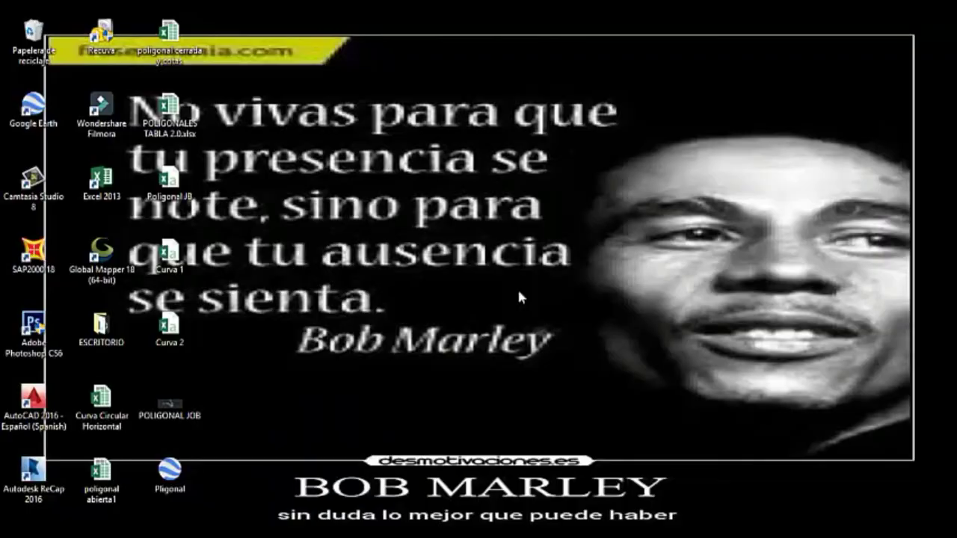